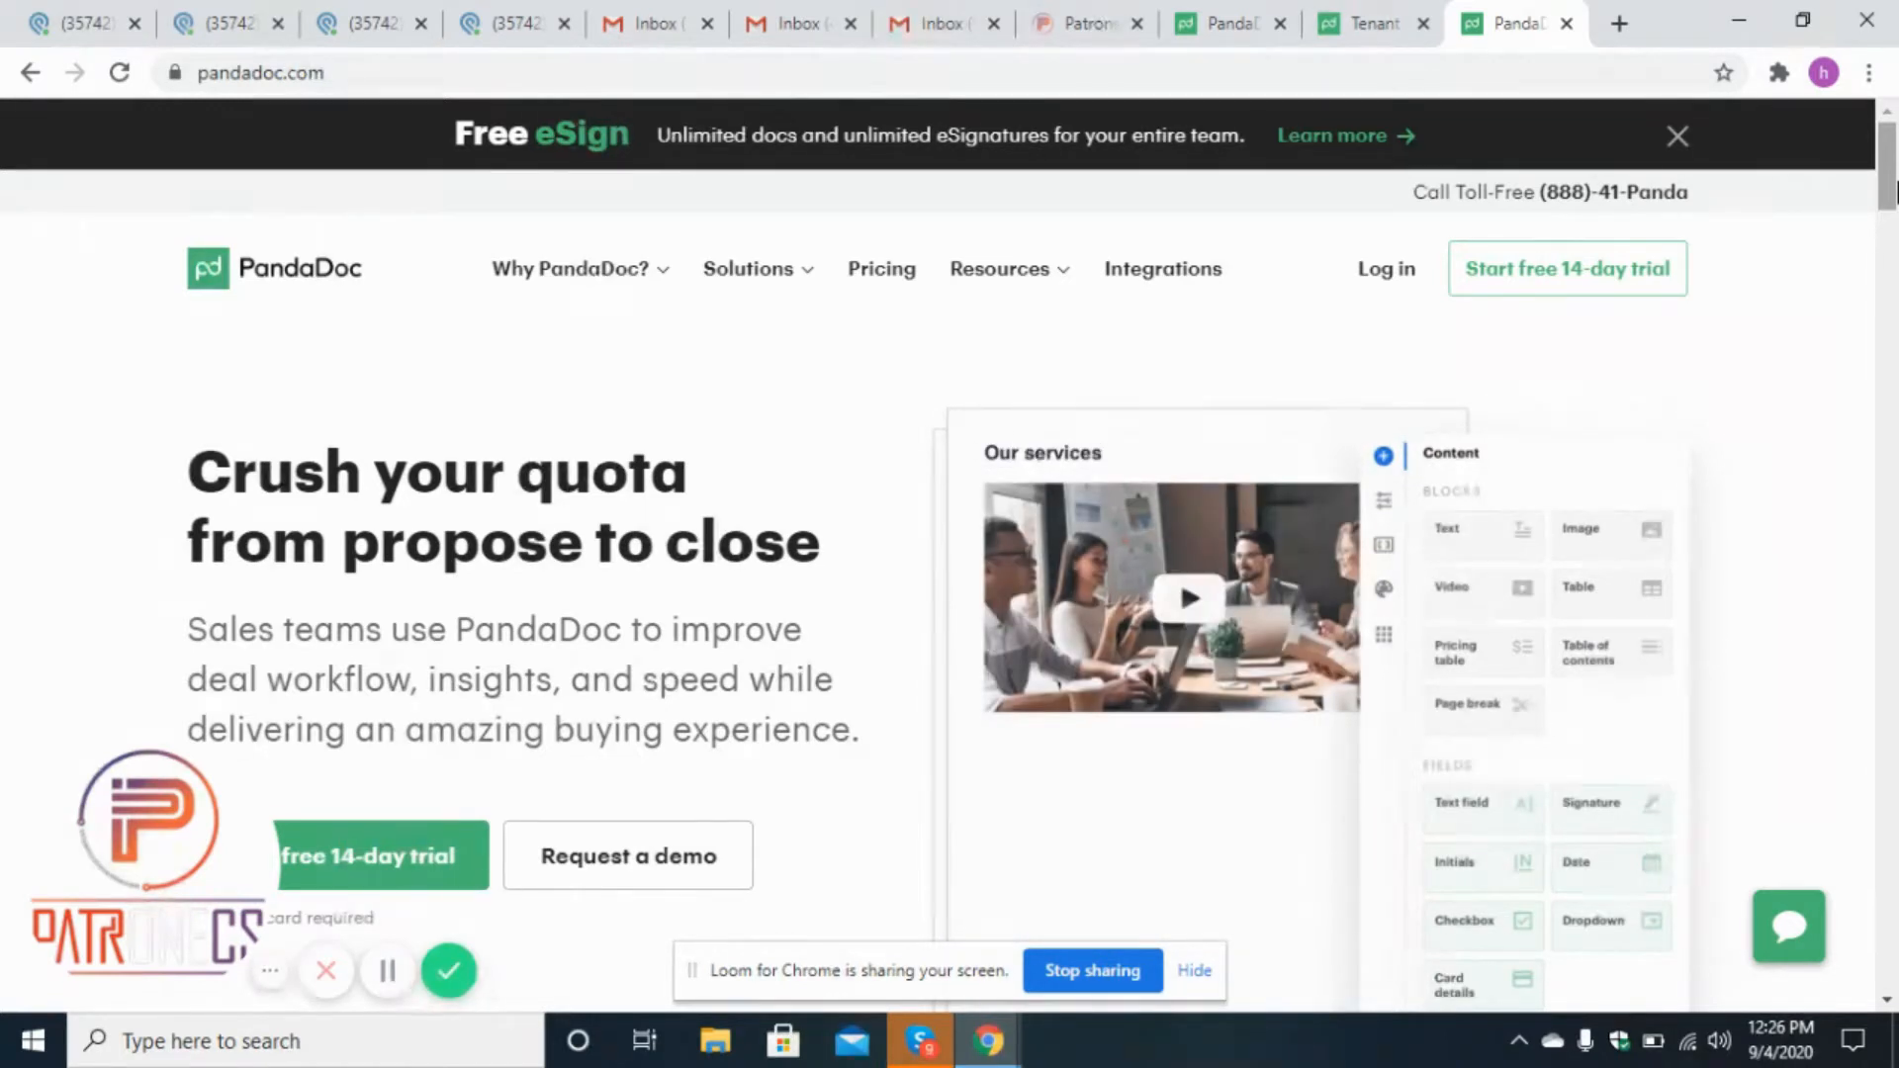
Scroll through the PandaDoc homepage to view its integrations section and return to the top.
{"action": "left_click_drag", "start_coordinate": [1893, 191], "coordinate": [1894, 641]}
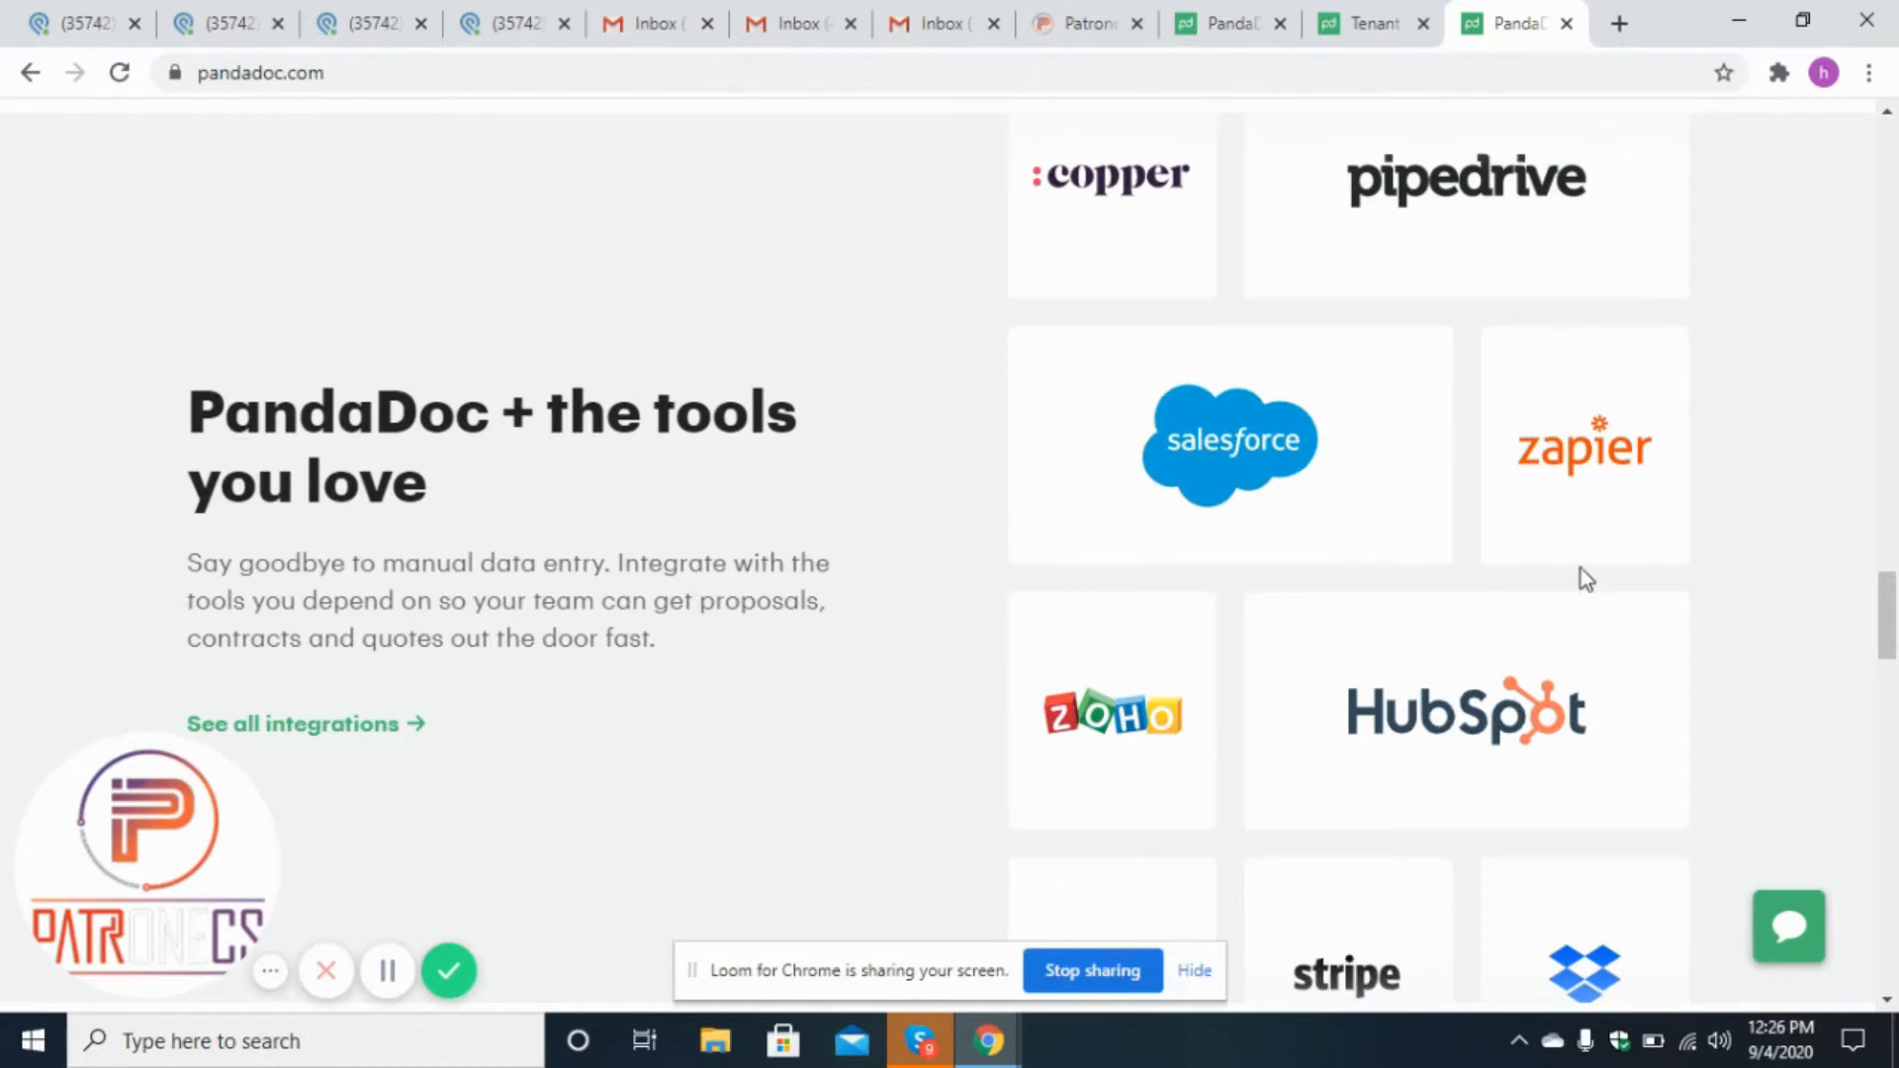
{"action": "left_click_drag", "start_coordinate": [1894, 601], "coordinate": [1894, 623]}
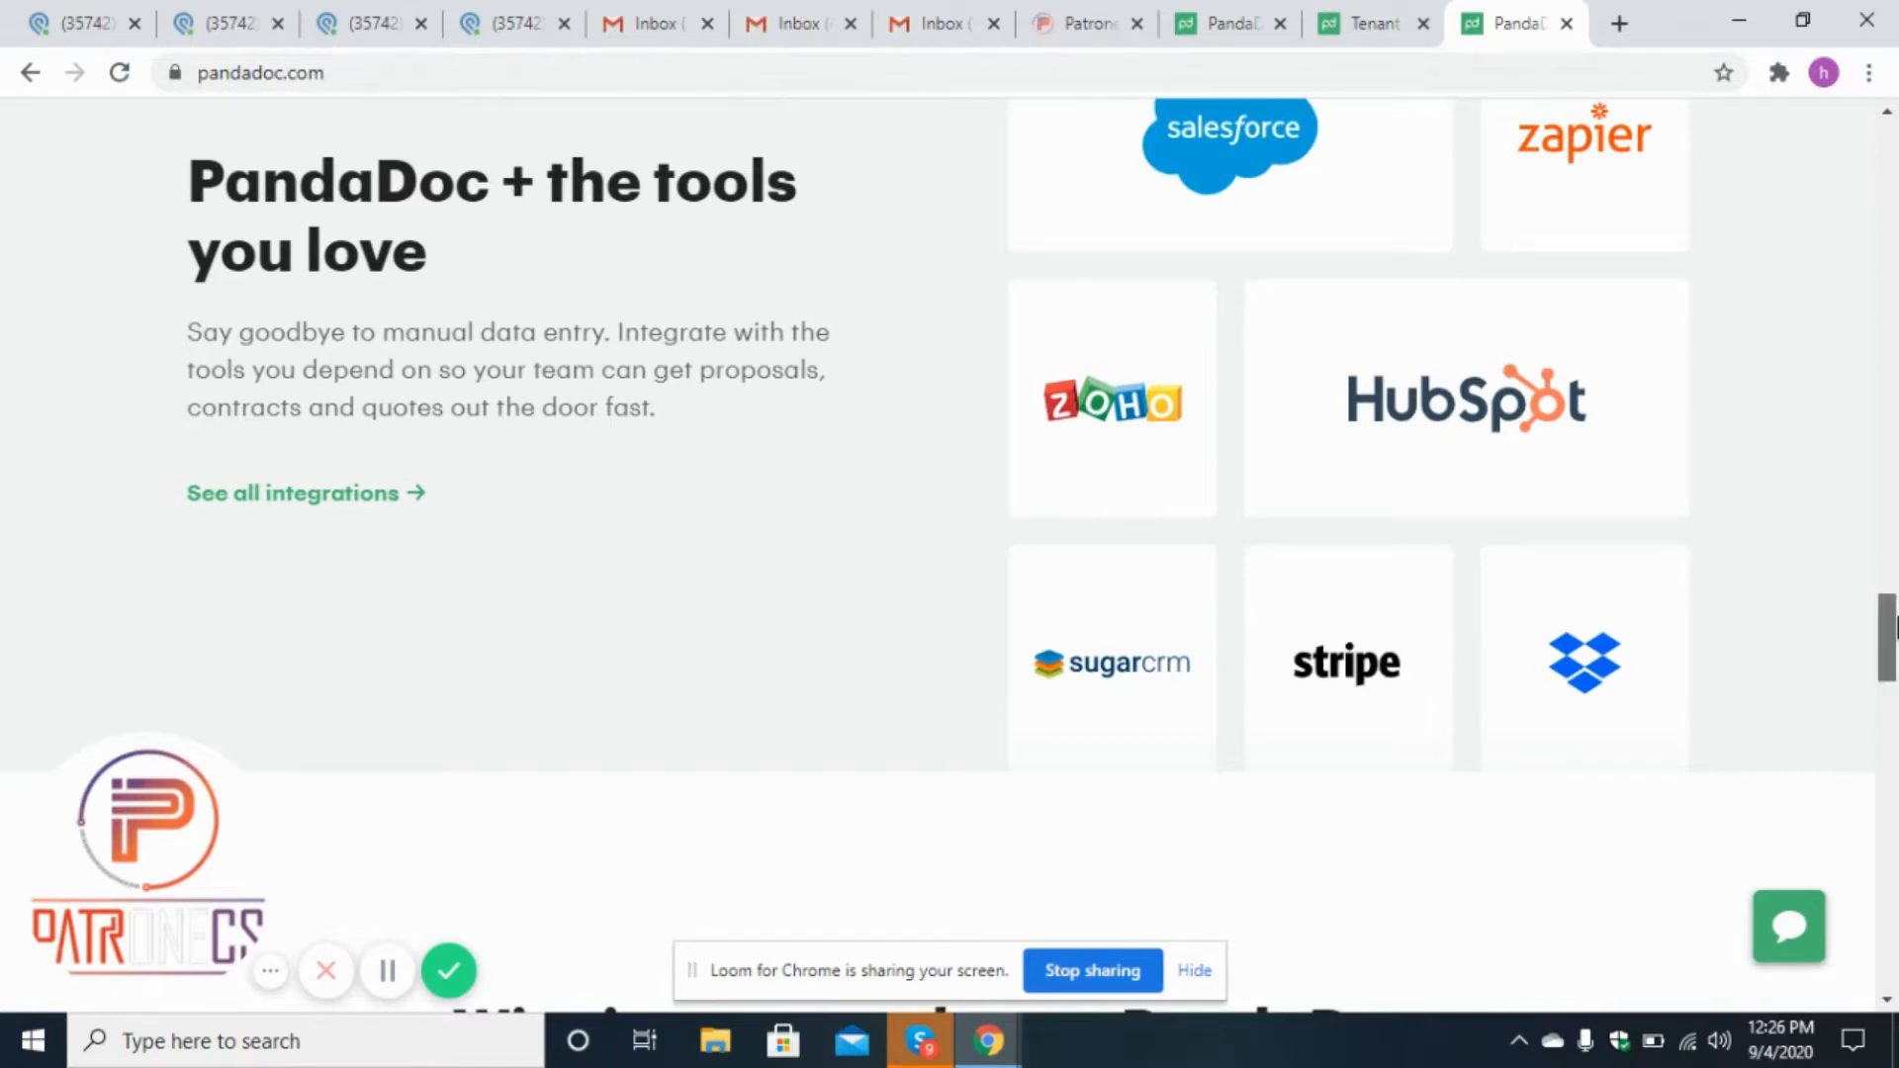
{"action": "left_click_drag", "start_coordinate": [1894, 626], "coordinate": [1895, 601]}
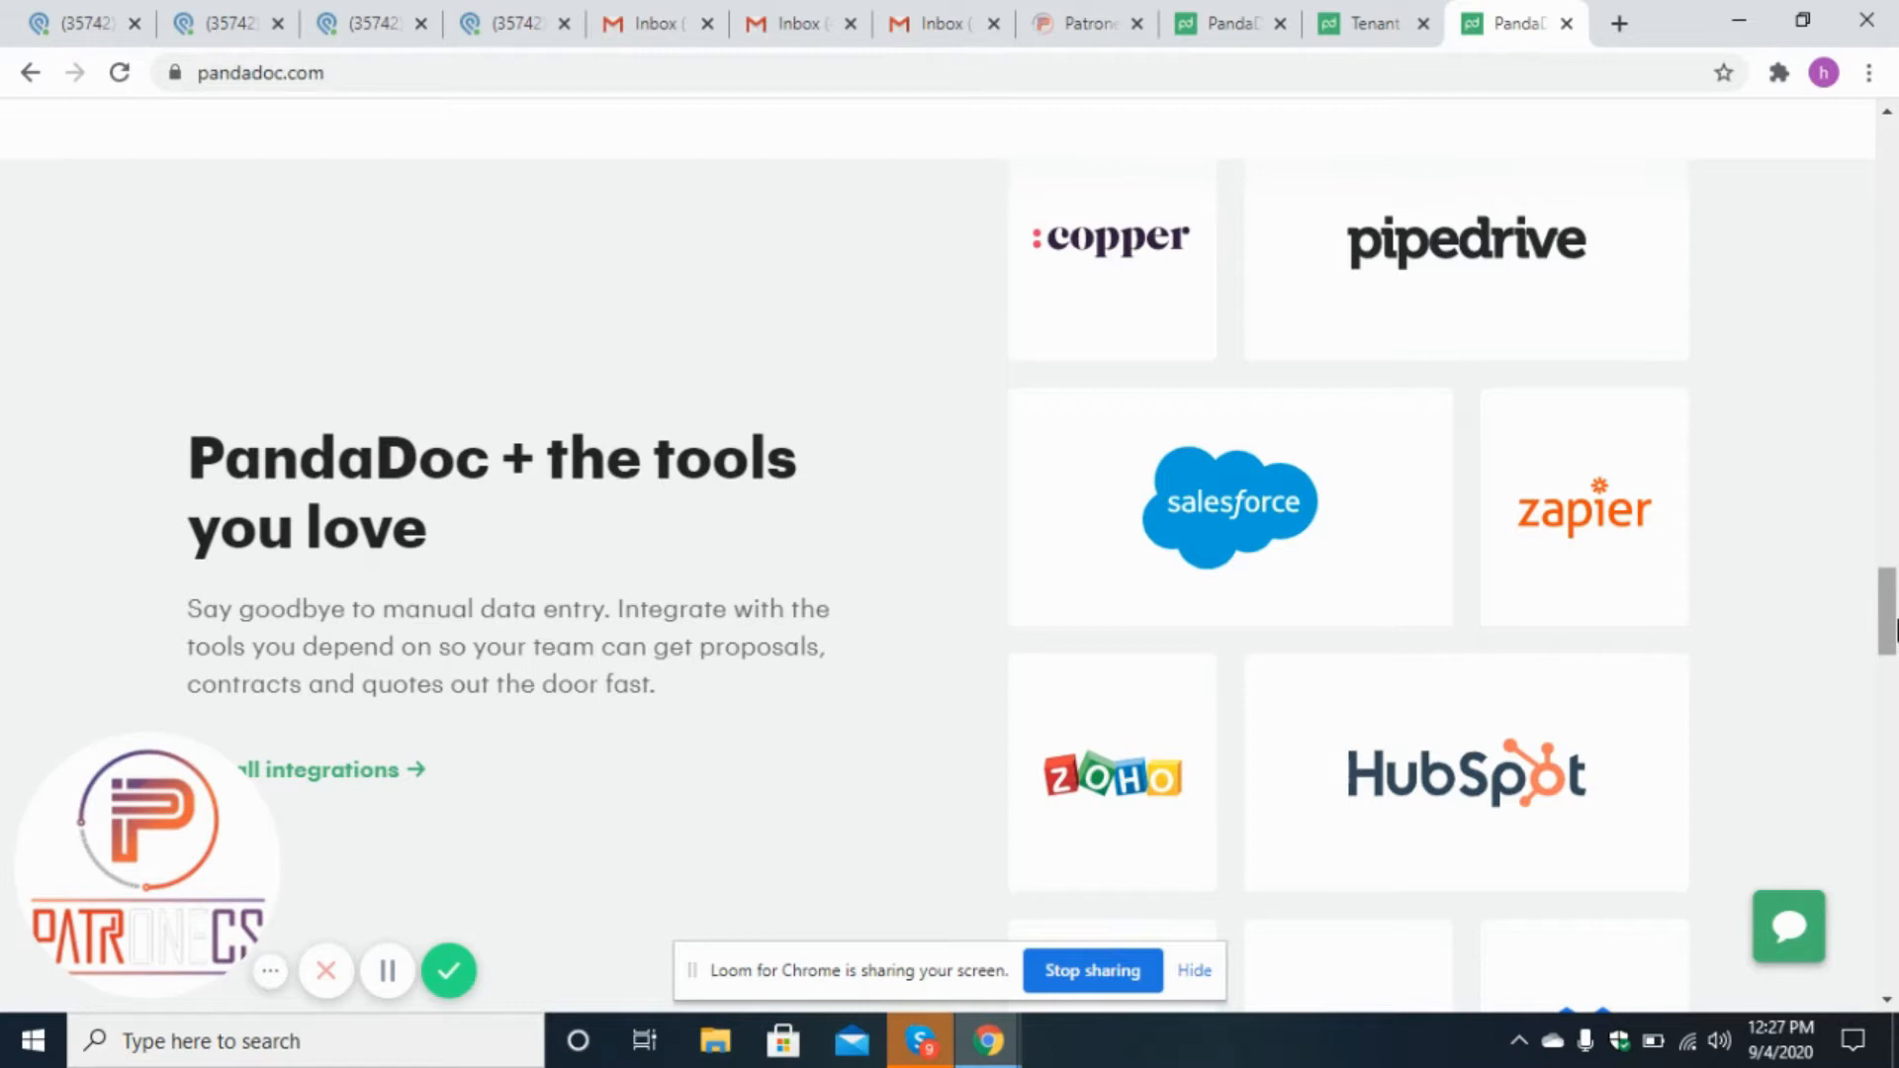
{"action": "left_click_drag", "start_coordinate": [1894, 633], "coordinate": [1896, 158]}
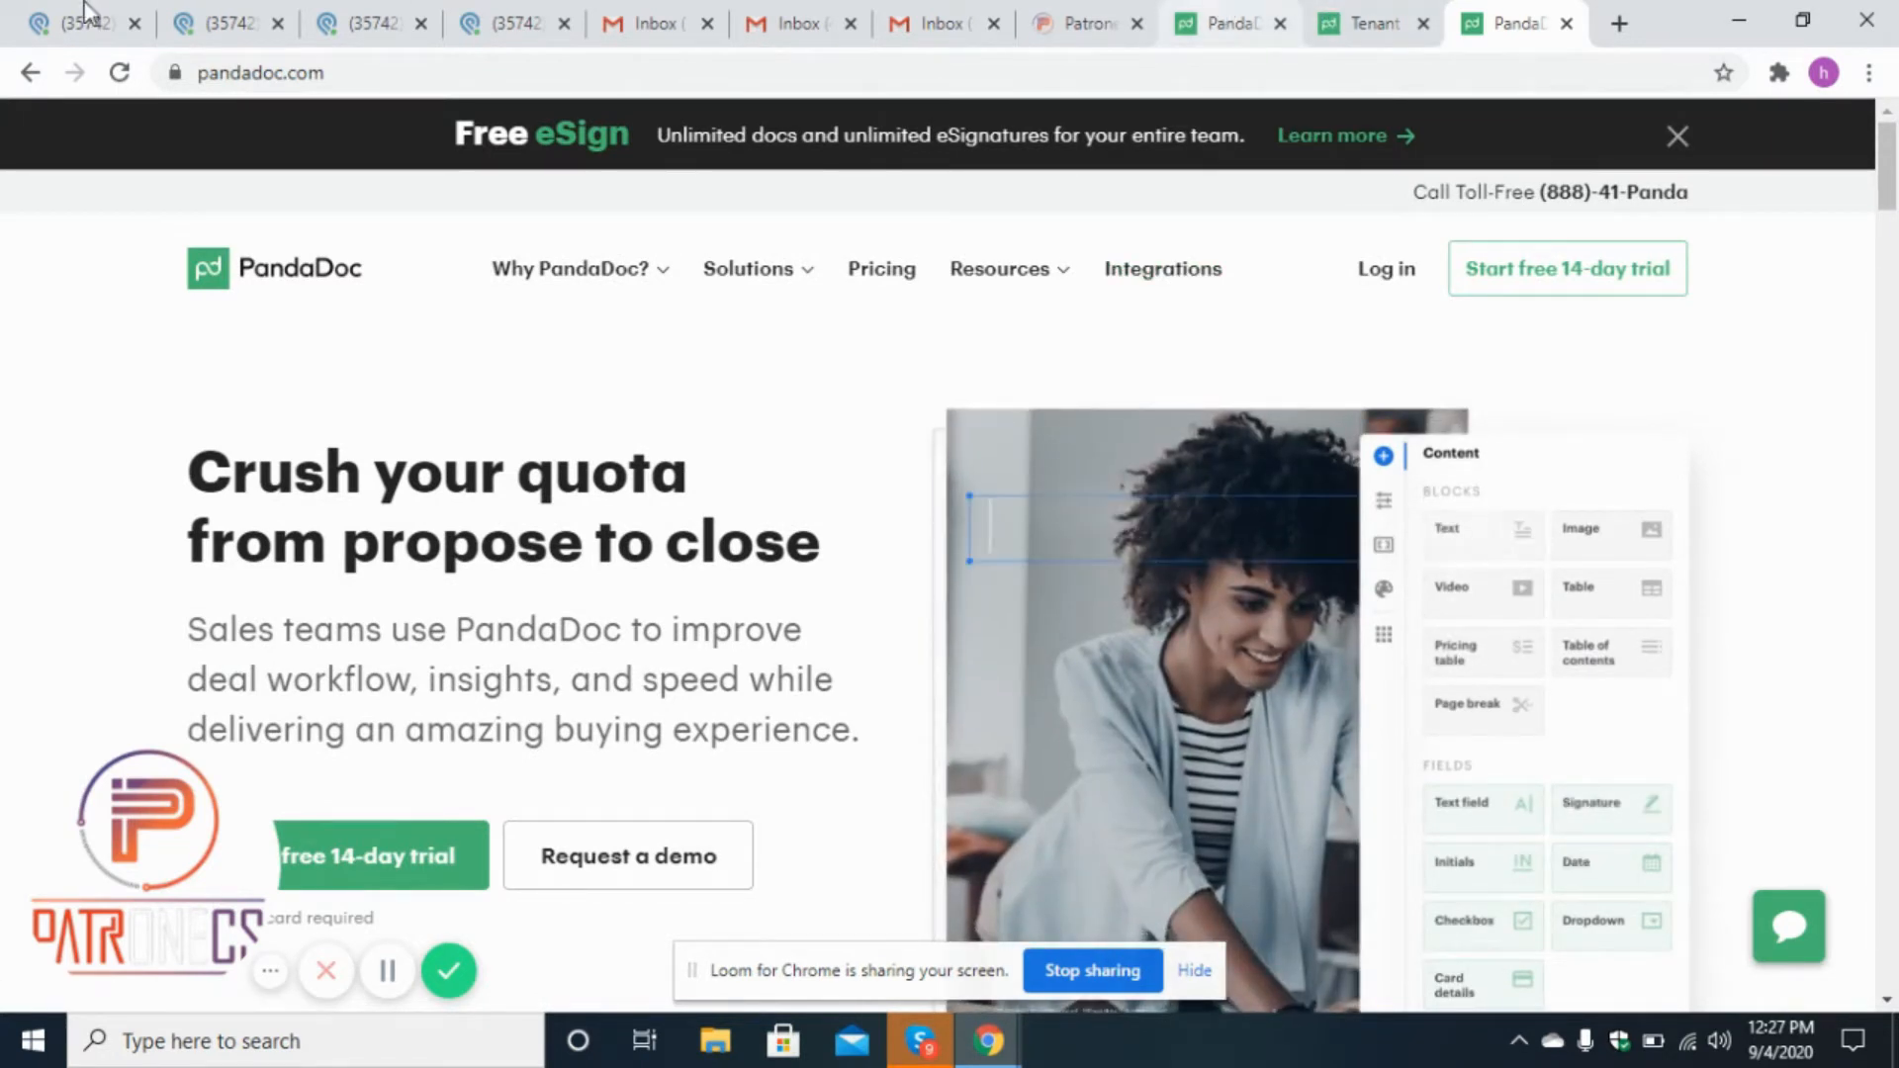
Browse the PandaDoc templates list and open the Tenant Contract – Purchase Agreement (With Second Seller) template.
{"action": "left_click", "coordinate": [1218, 20]}
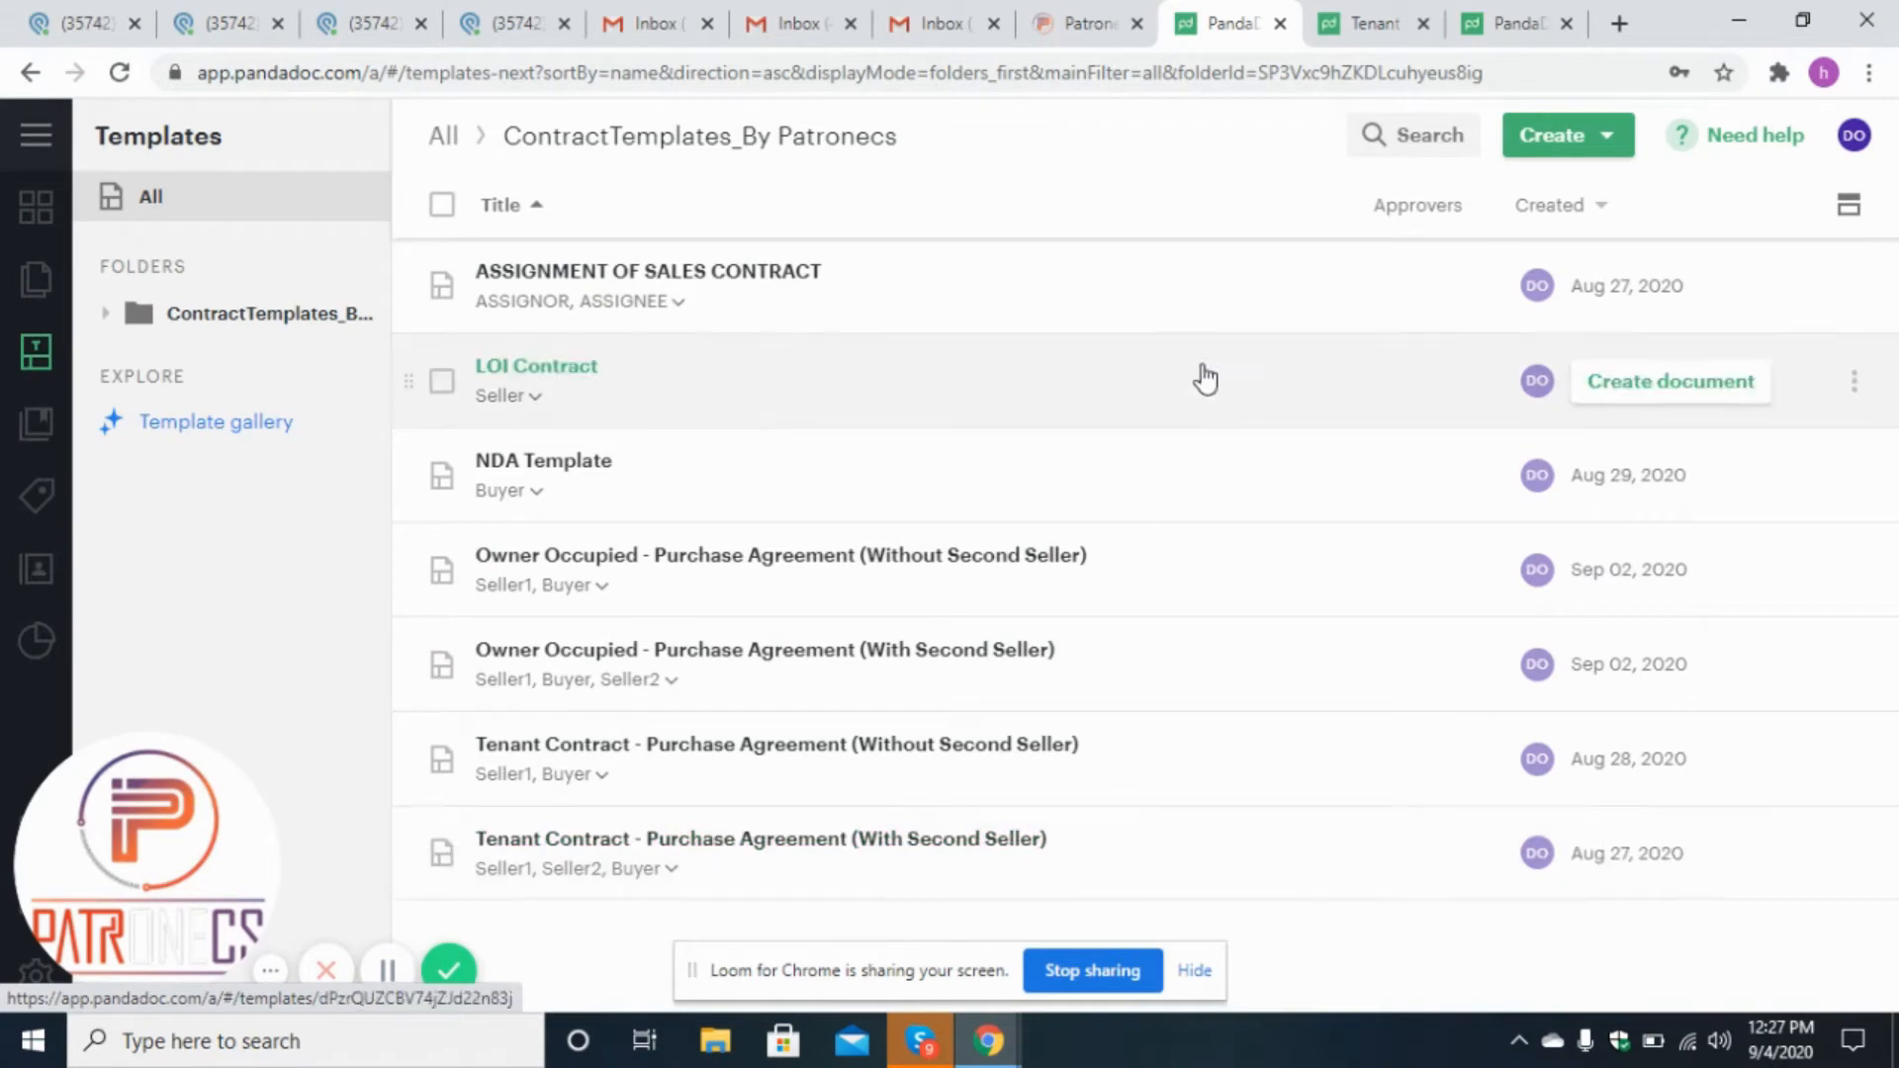
{"action": "left_click", "coordinate": [1365, 22]}
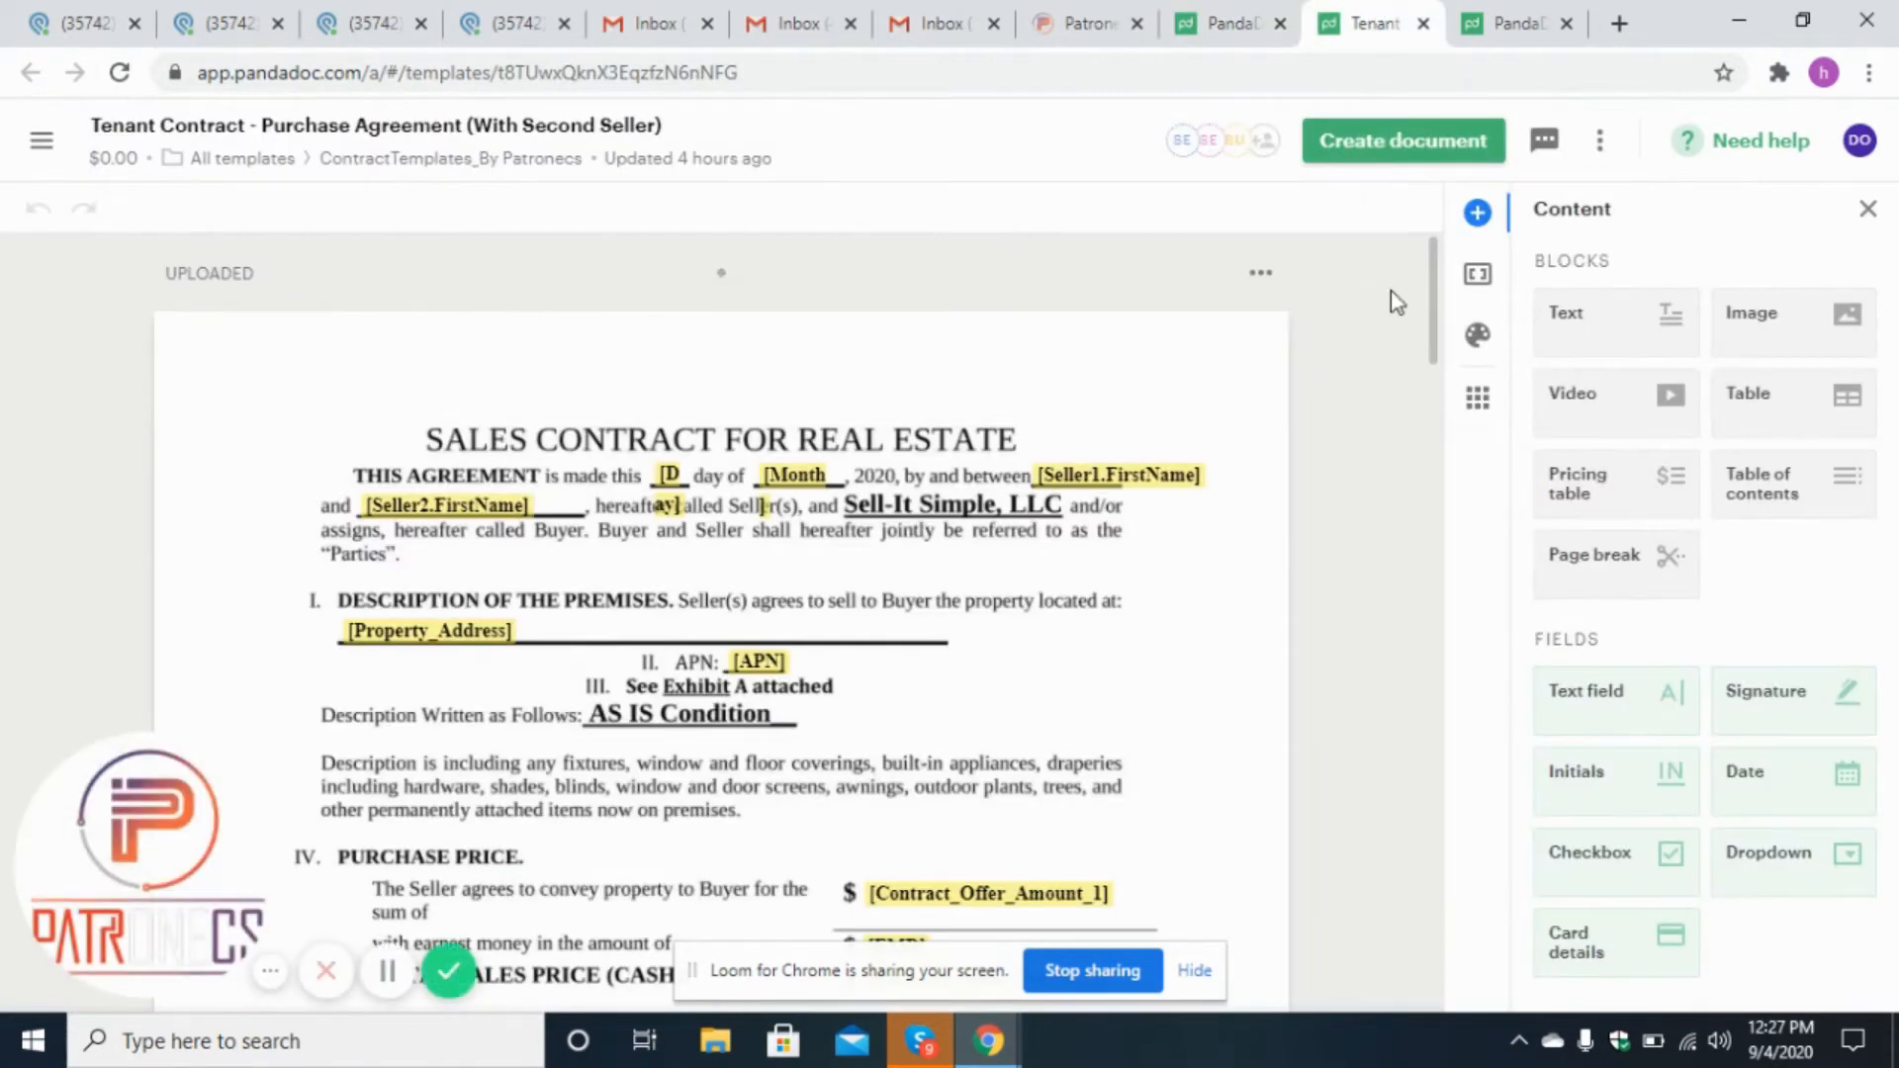
{"action": "scroll", "coordinate": [1434, 315], "scroll_direction": "down", "scroll_amount": 1}
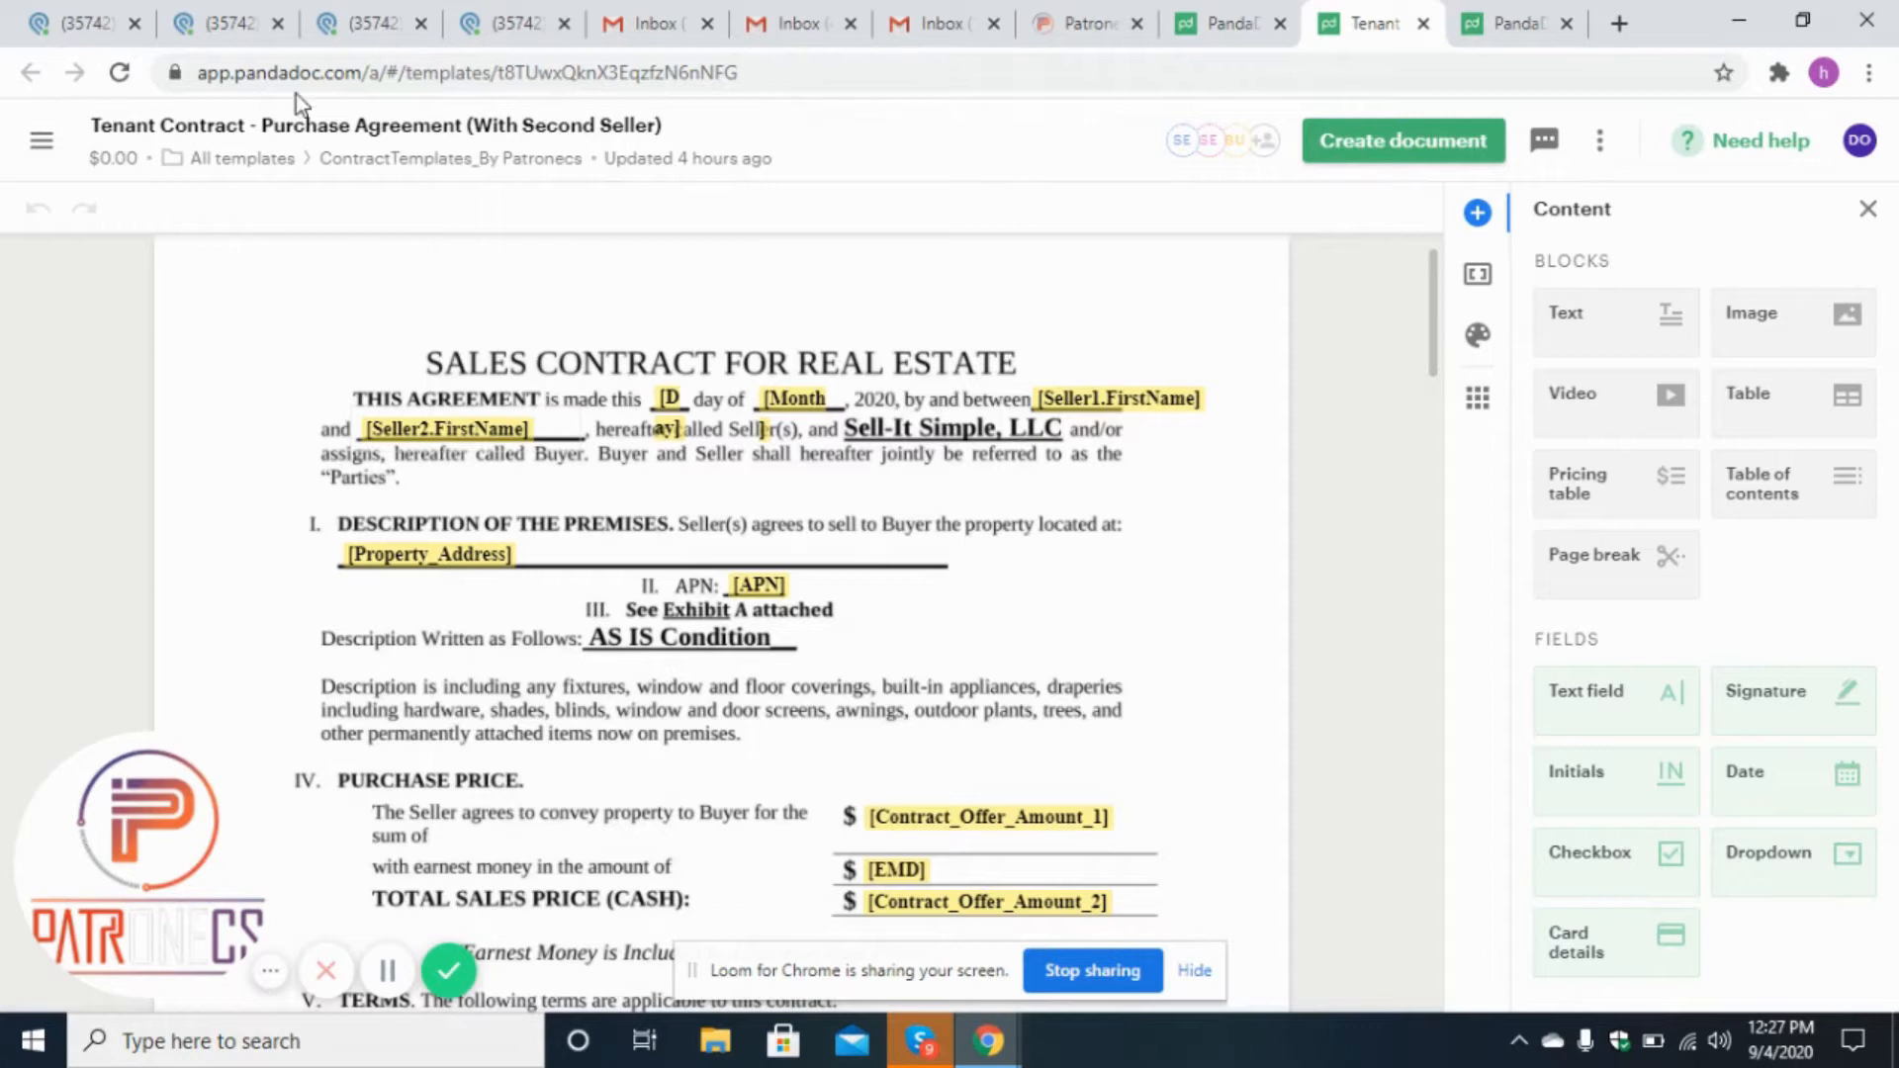
Examine the tenant contract template's merge fields down to the buyer and seller signature blocks.
{"action": "left_click", "coordinate": [228, 23]}
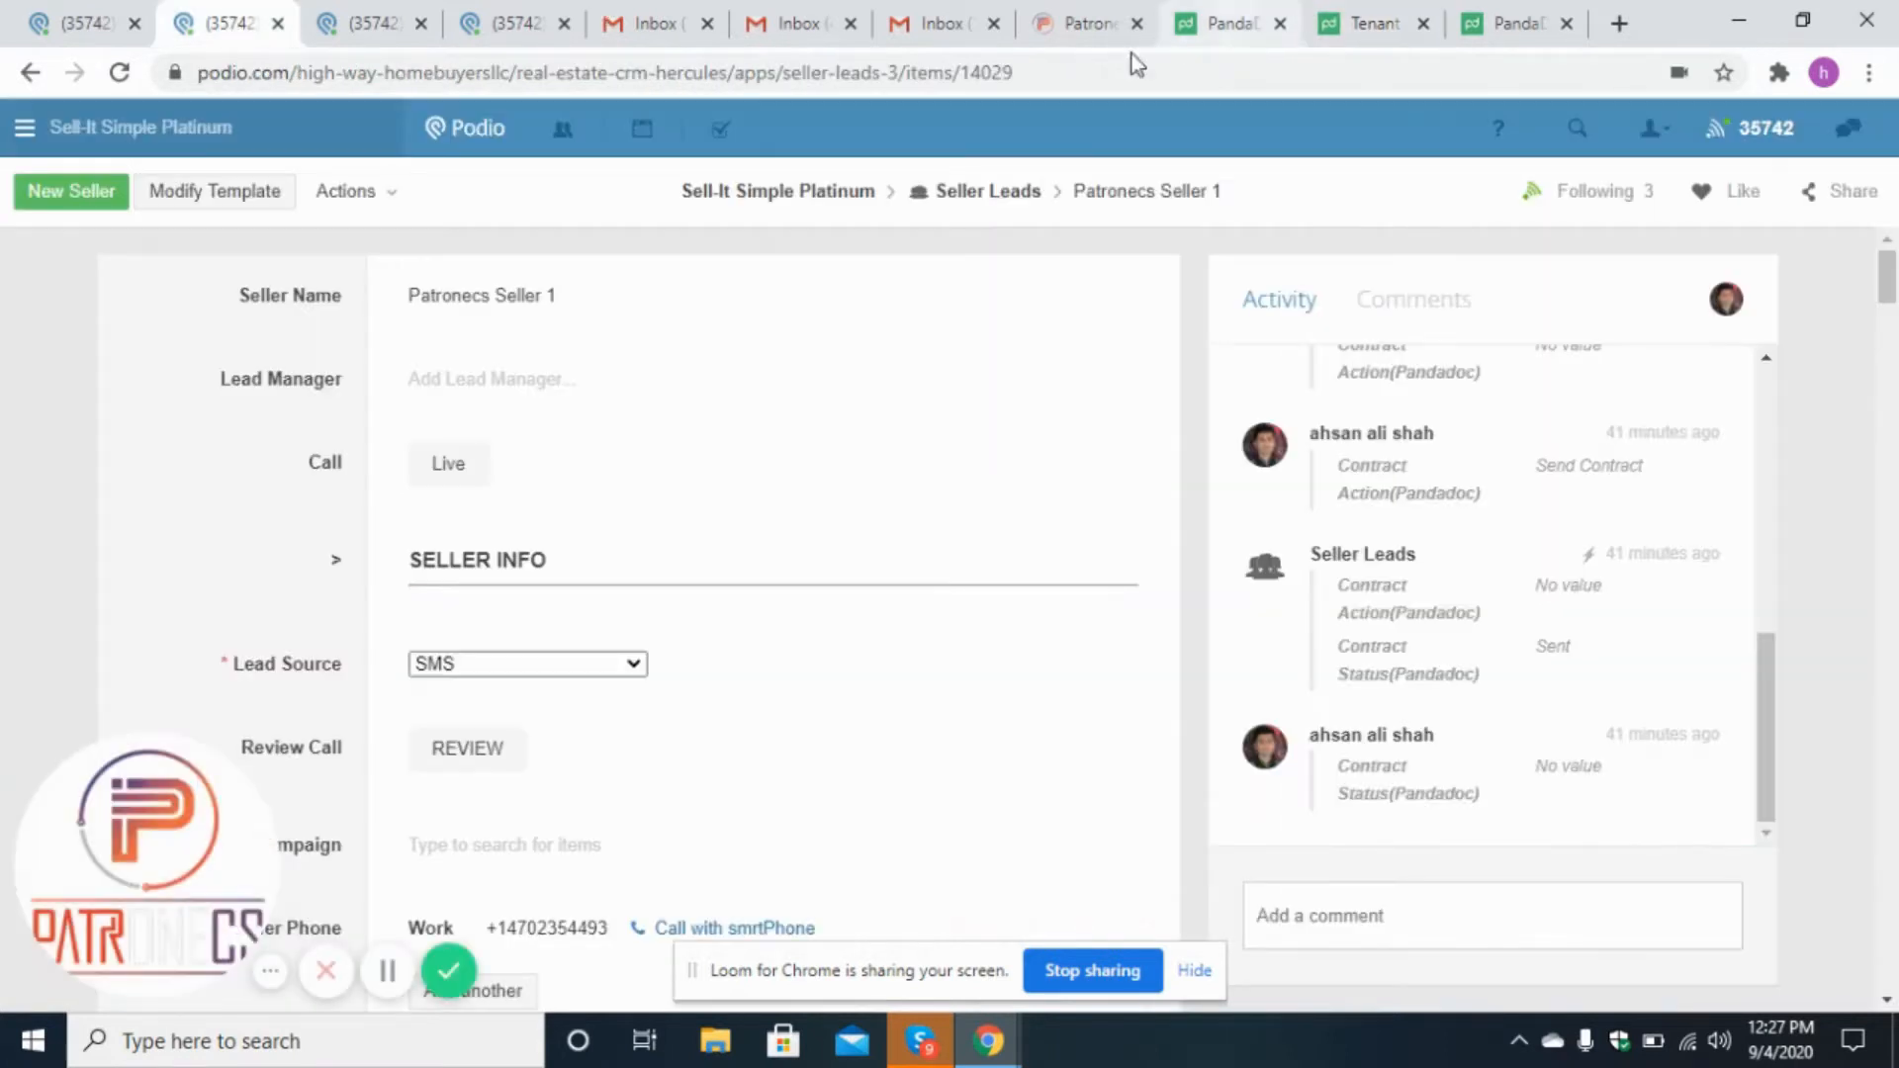
{"action": "left_click", "coordinate": [1370, 22]}
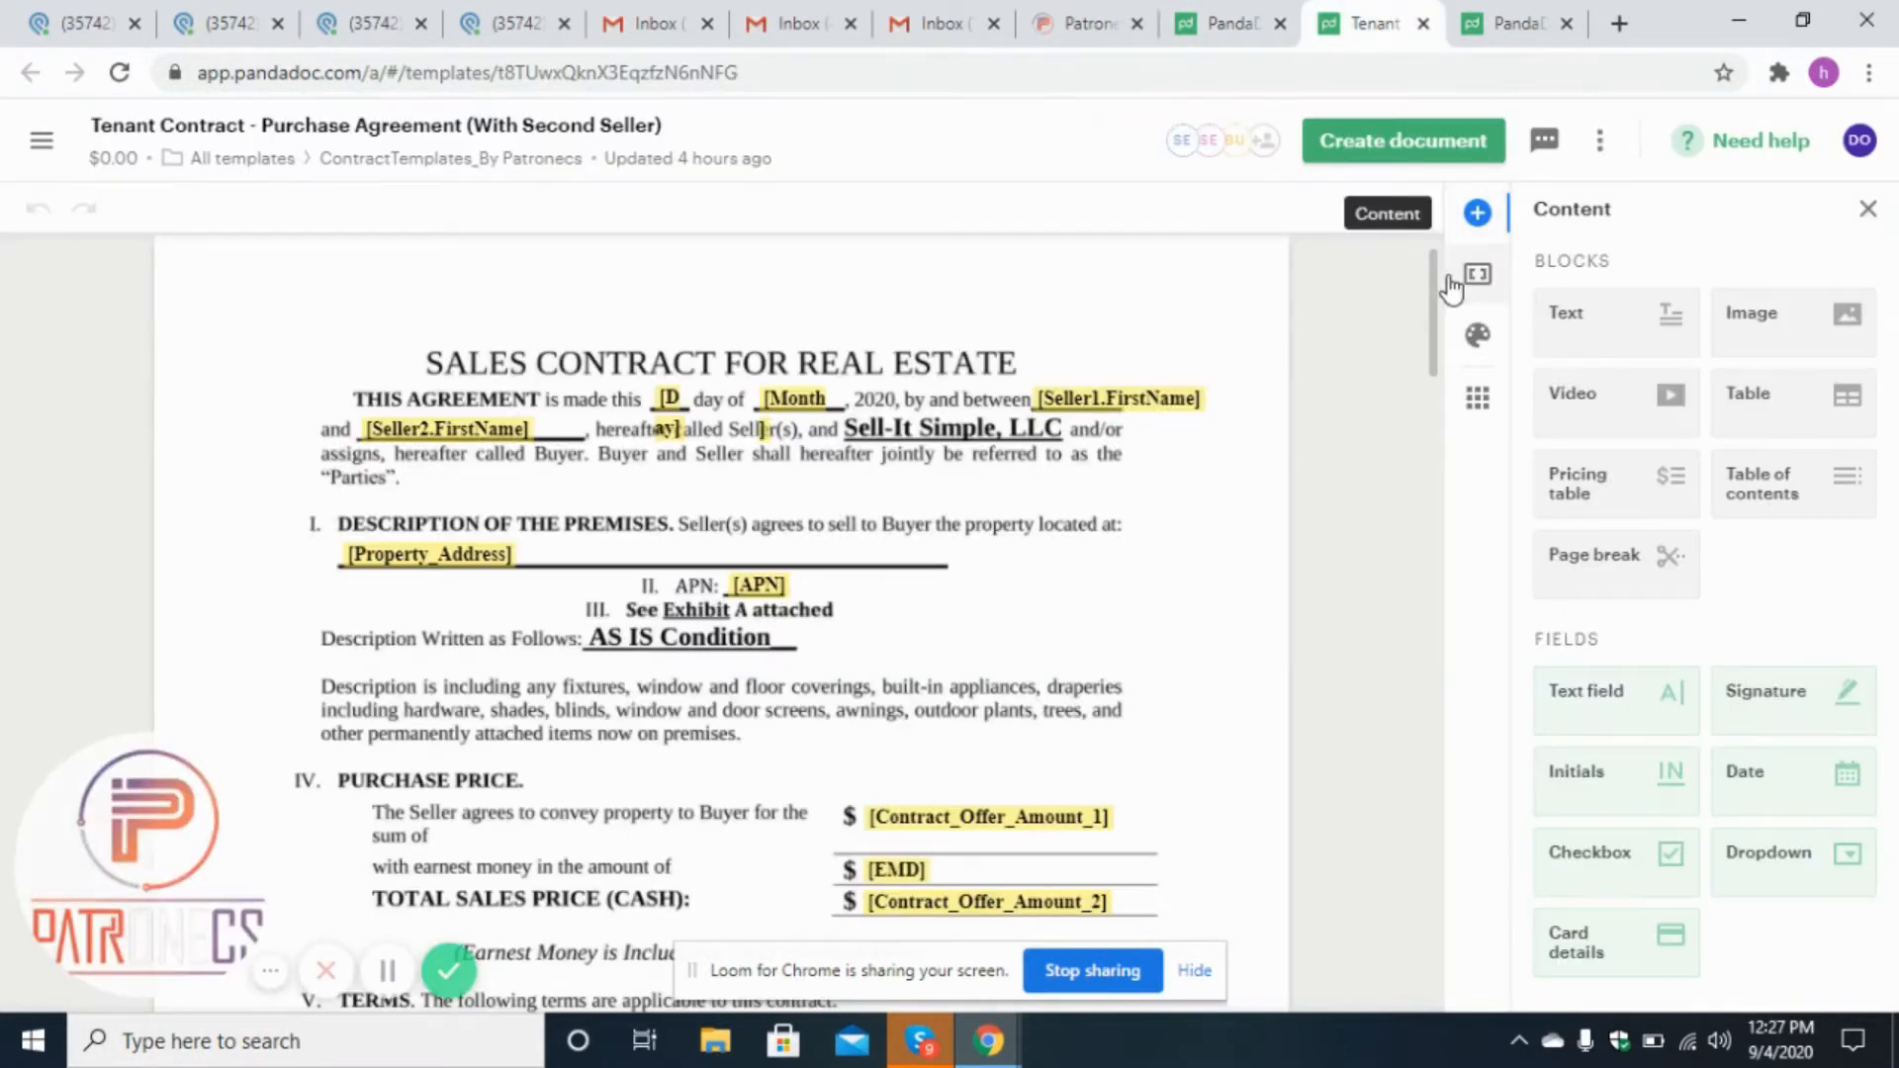
{"action": "mouse_move", "coordinate": [1436, 301]}
{"action": "left_mouse_down"}
{"action": "mouse_move", "coordinate": [1411, 593]}
{"action": "mouse_move", "coordinate": [1427, 775]}
{"action": "mouse_move", "coordinate": [1436, 282]}
{"action": "left_mouse_up"}
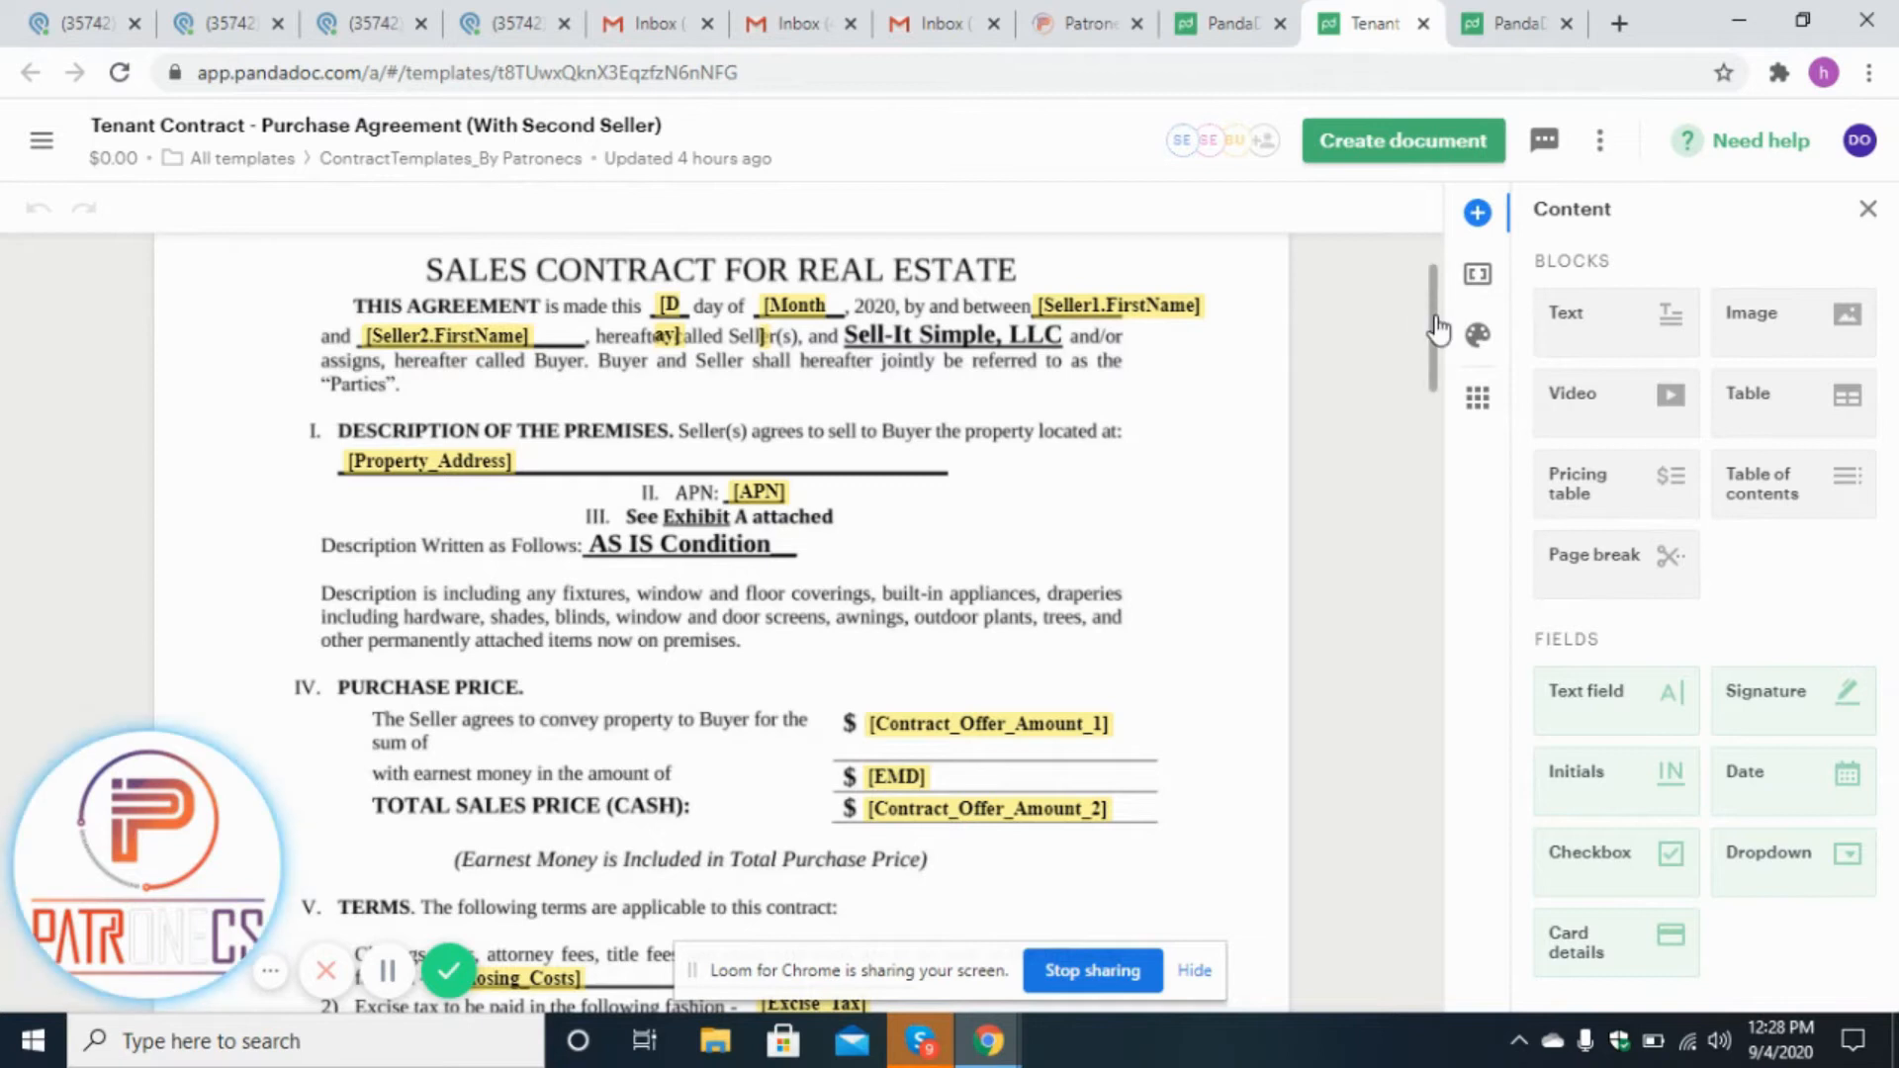
{"action": "left_click_drag", "start_coordinate": [1437, 330], "coordinate": [1432, 834]}
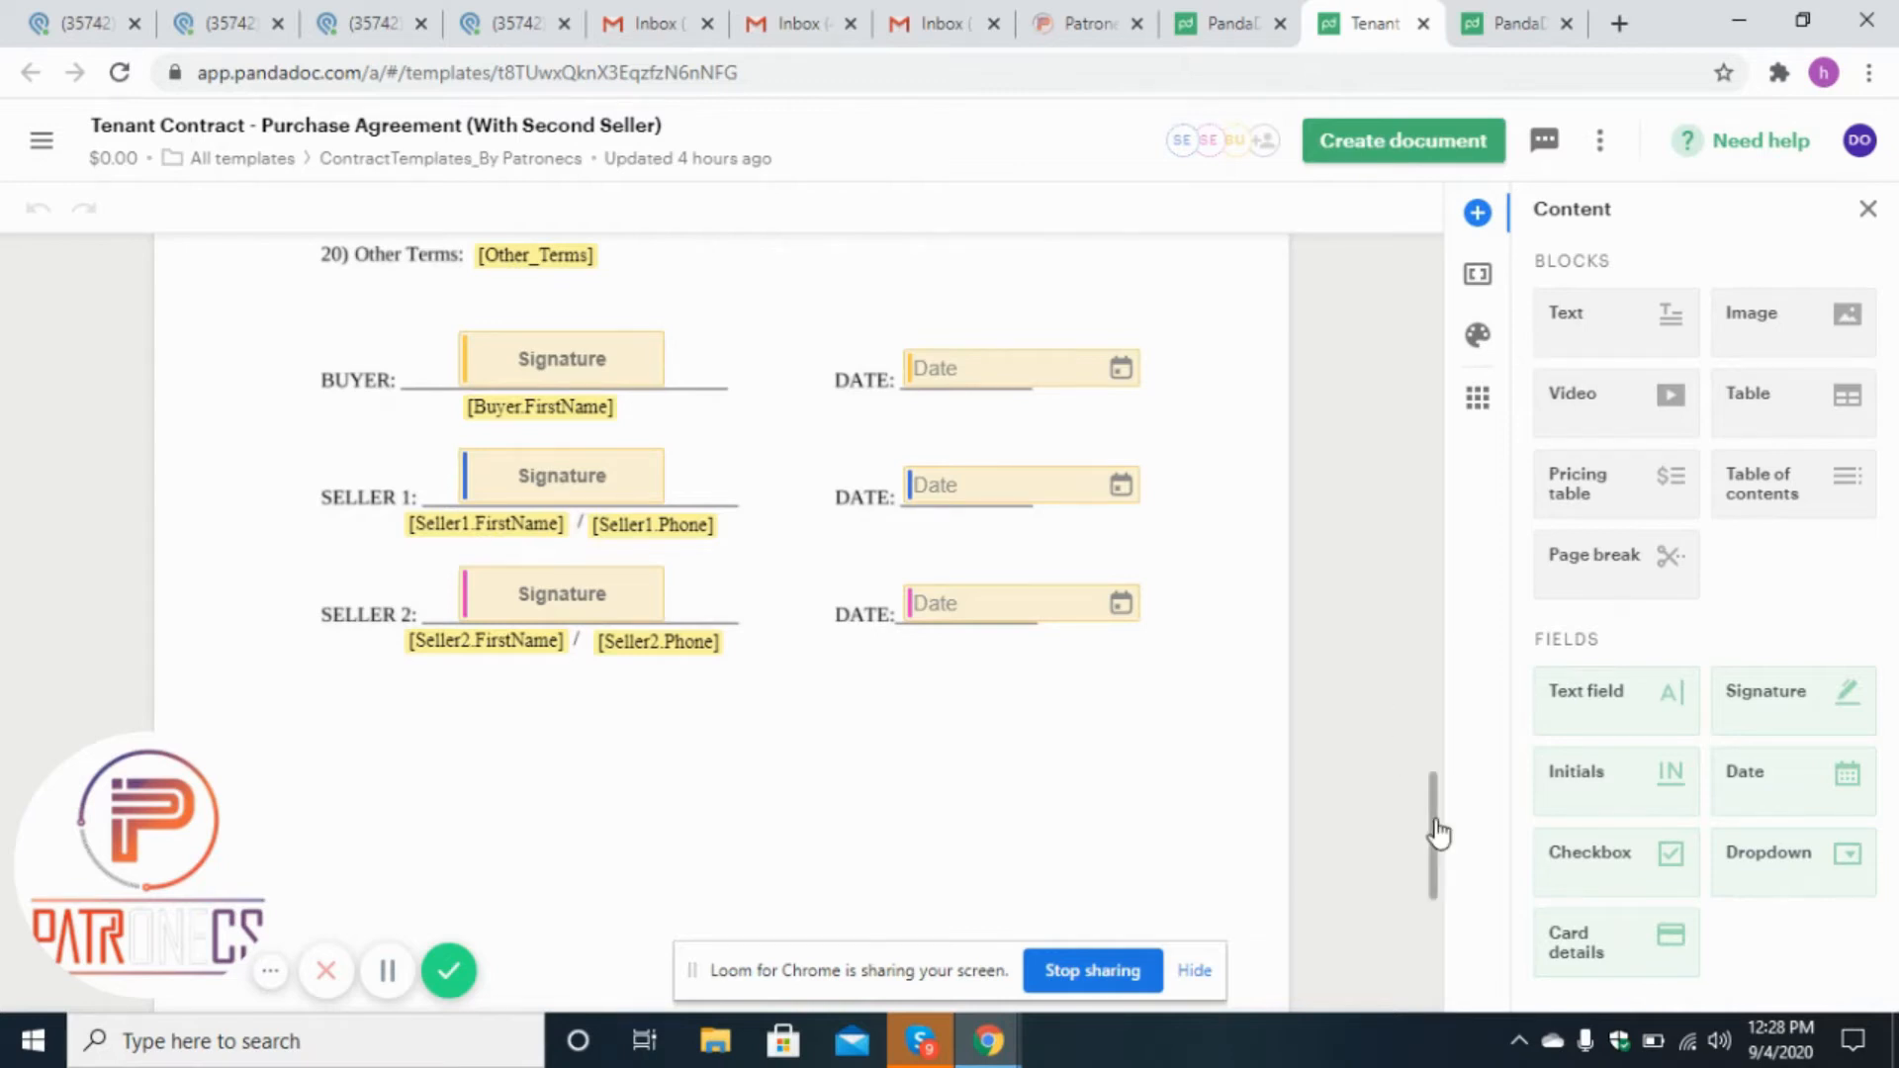
{"action": "left_click_drag", "start_coordinate": [1438, 833], "coordinate": [1439, 792]}
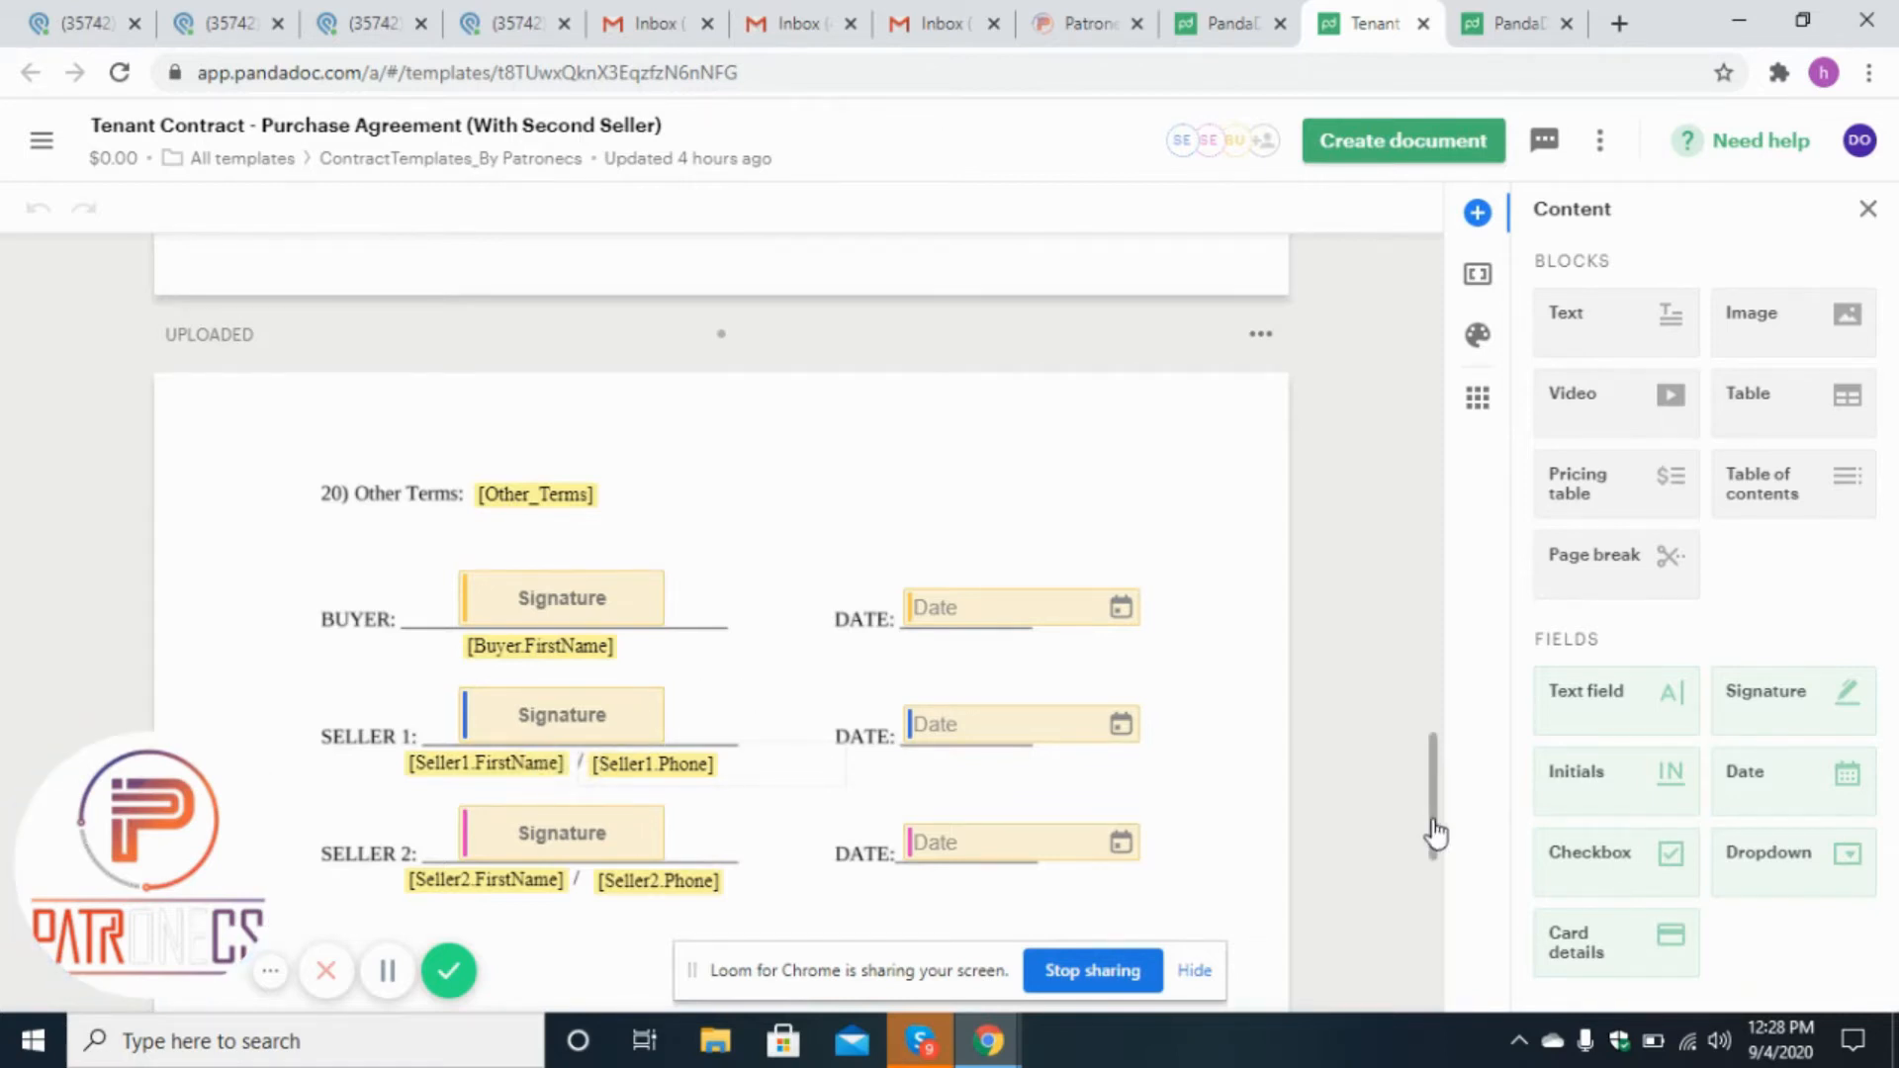
{"action": "left_click_drag", "start_coordinate": [1432, 831], "coordinate": [1434, 332]}
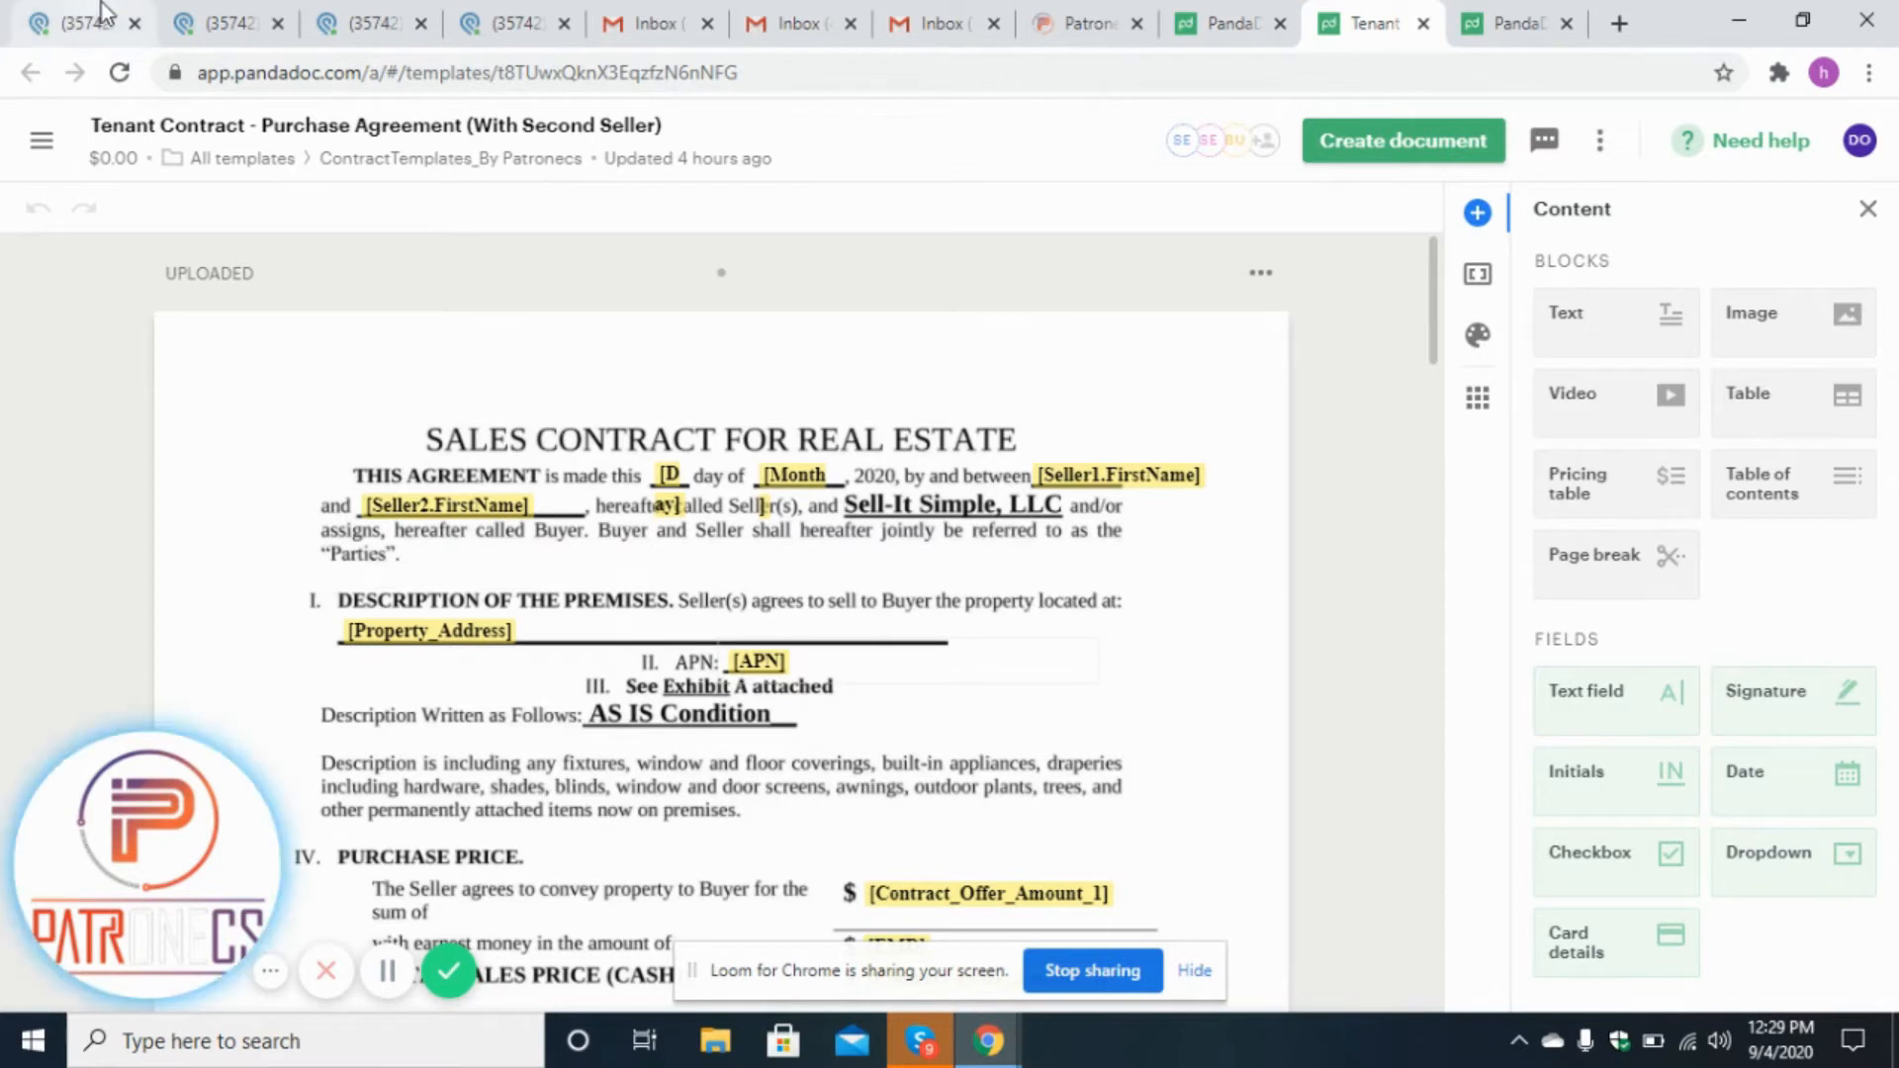
Review the Pandadoc Status app in Podio and its views of pending, sent and signed contracts.
{"action": "left_click", "coordinate": [79, 23]}
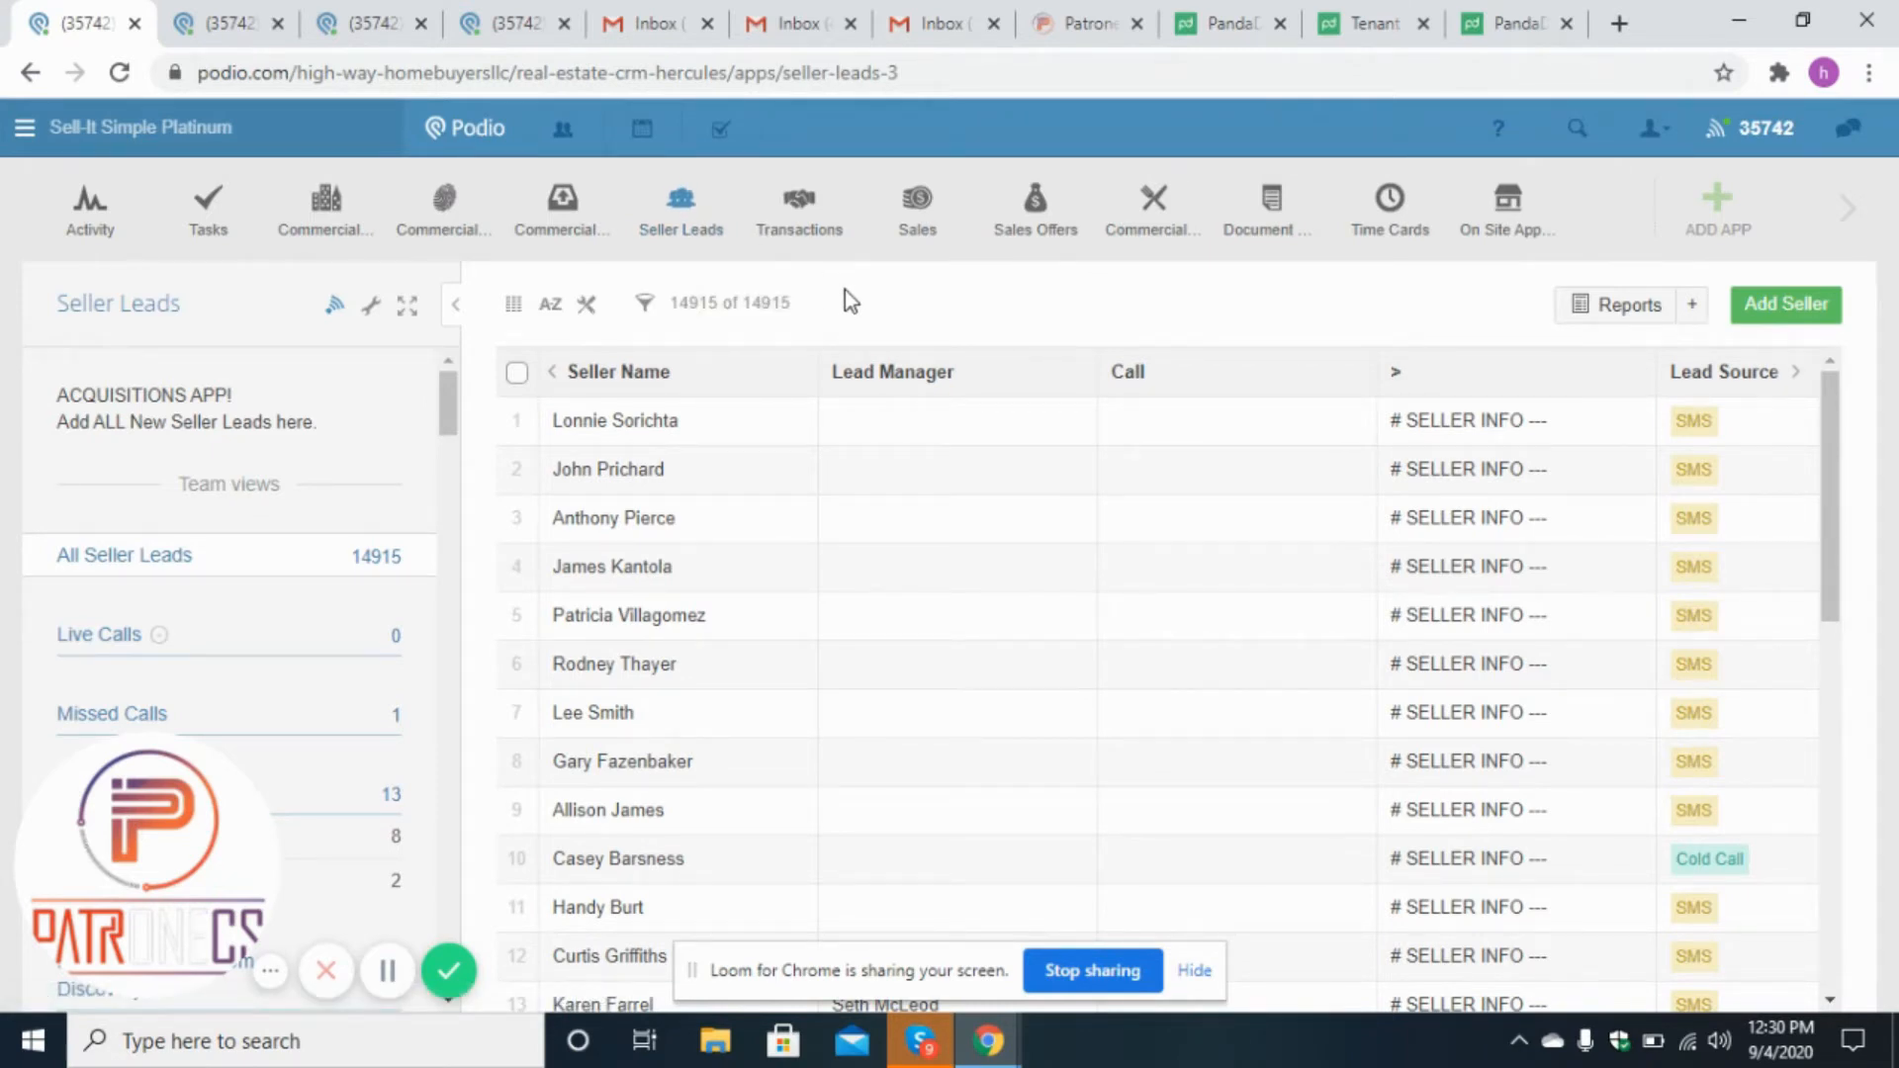
{"action": "left_click", "coordinate": [507, 14]}
{"action": "left_click", "coordinate": [405, 18]}
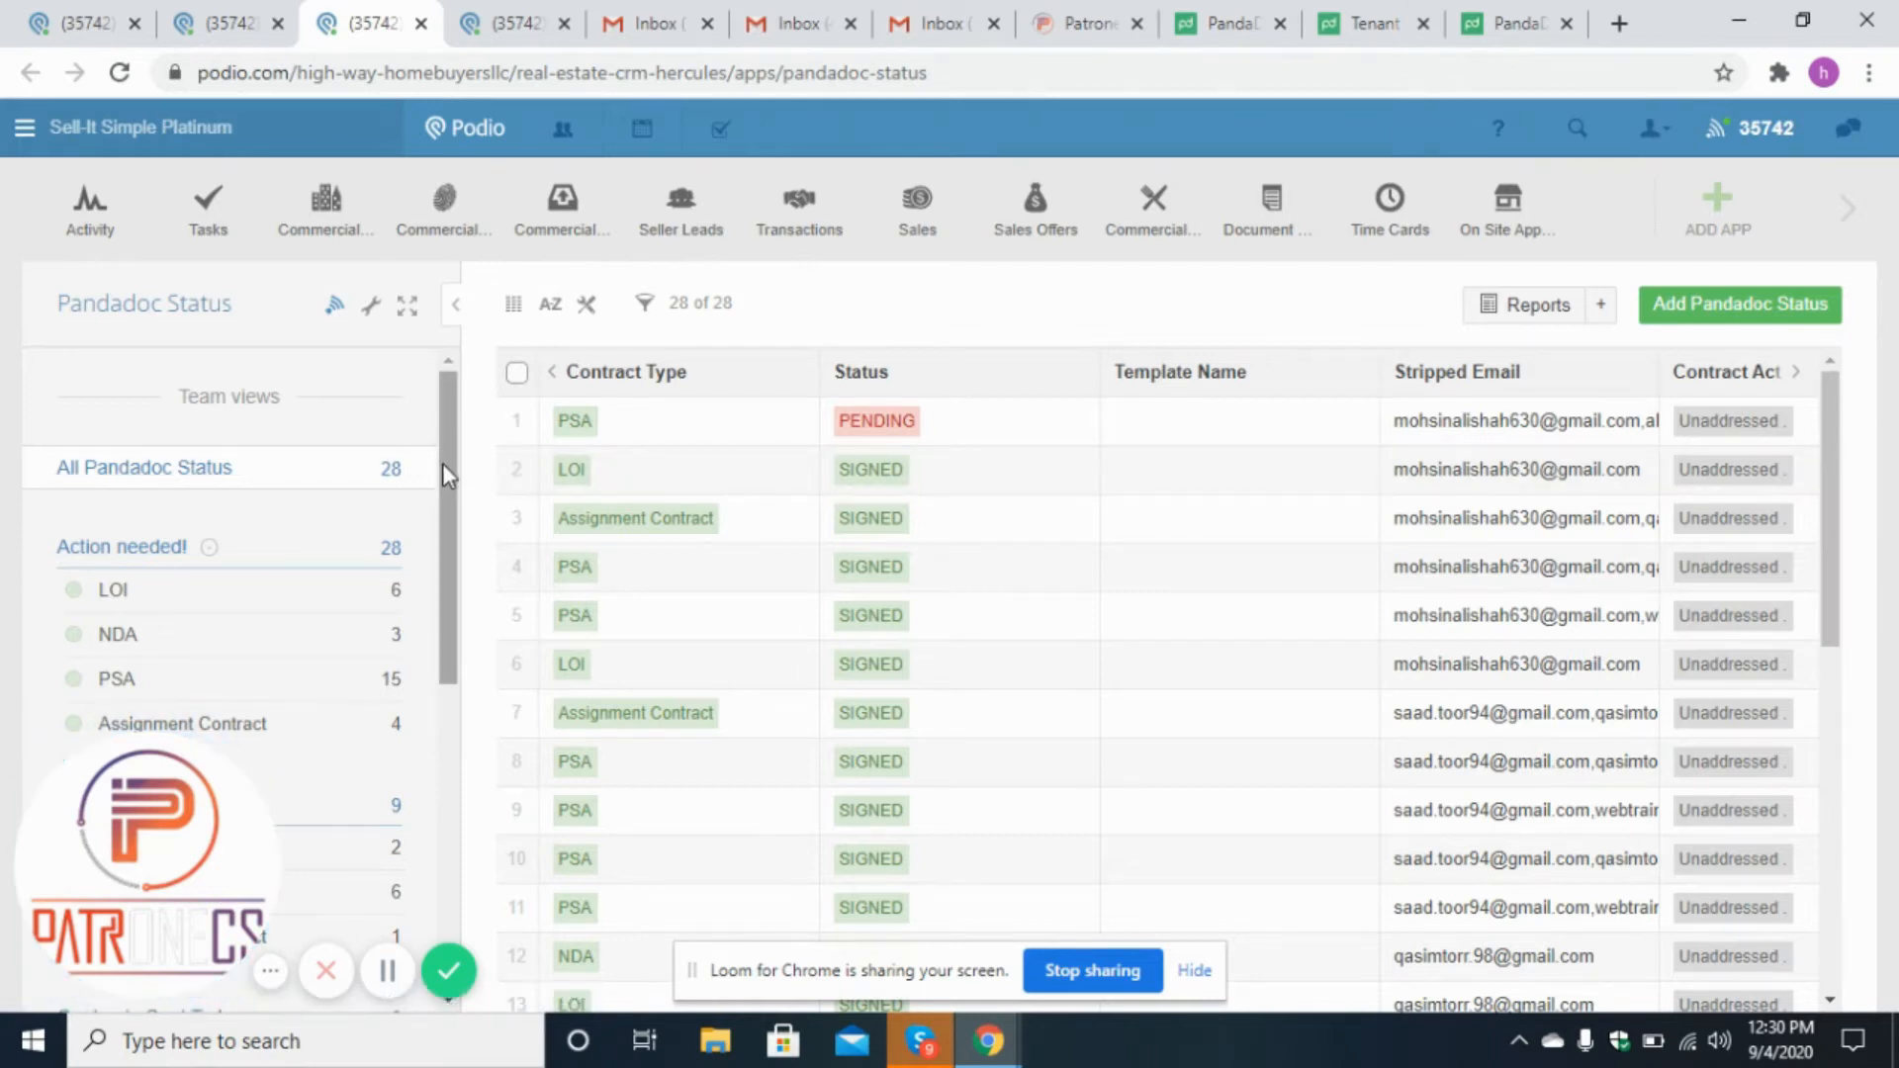
{"action": "left_click", "coordinate": [1865, 224]}
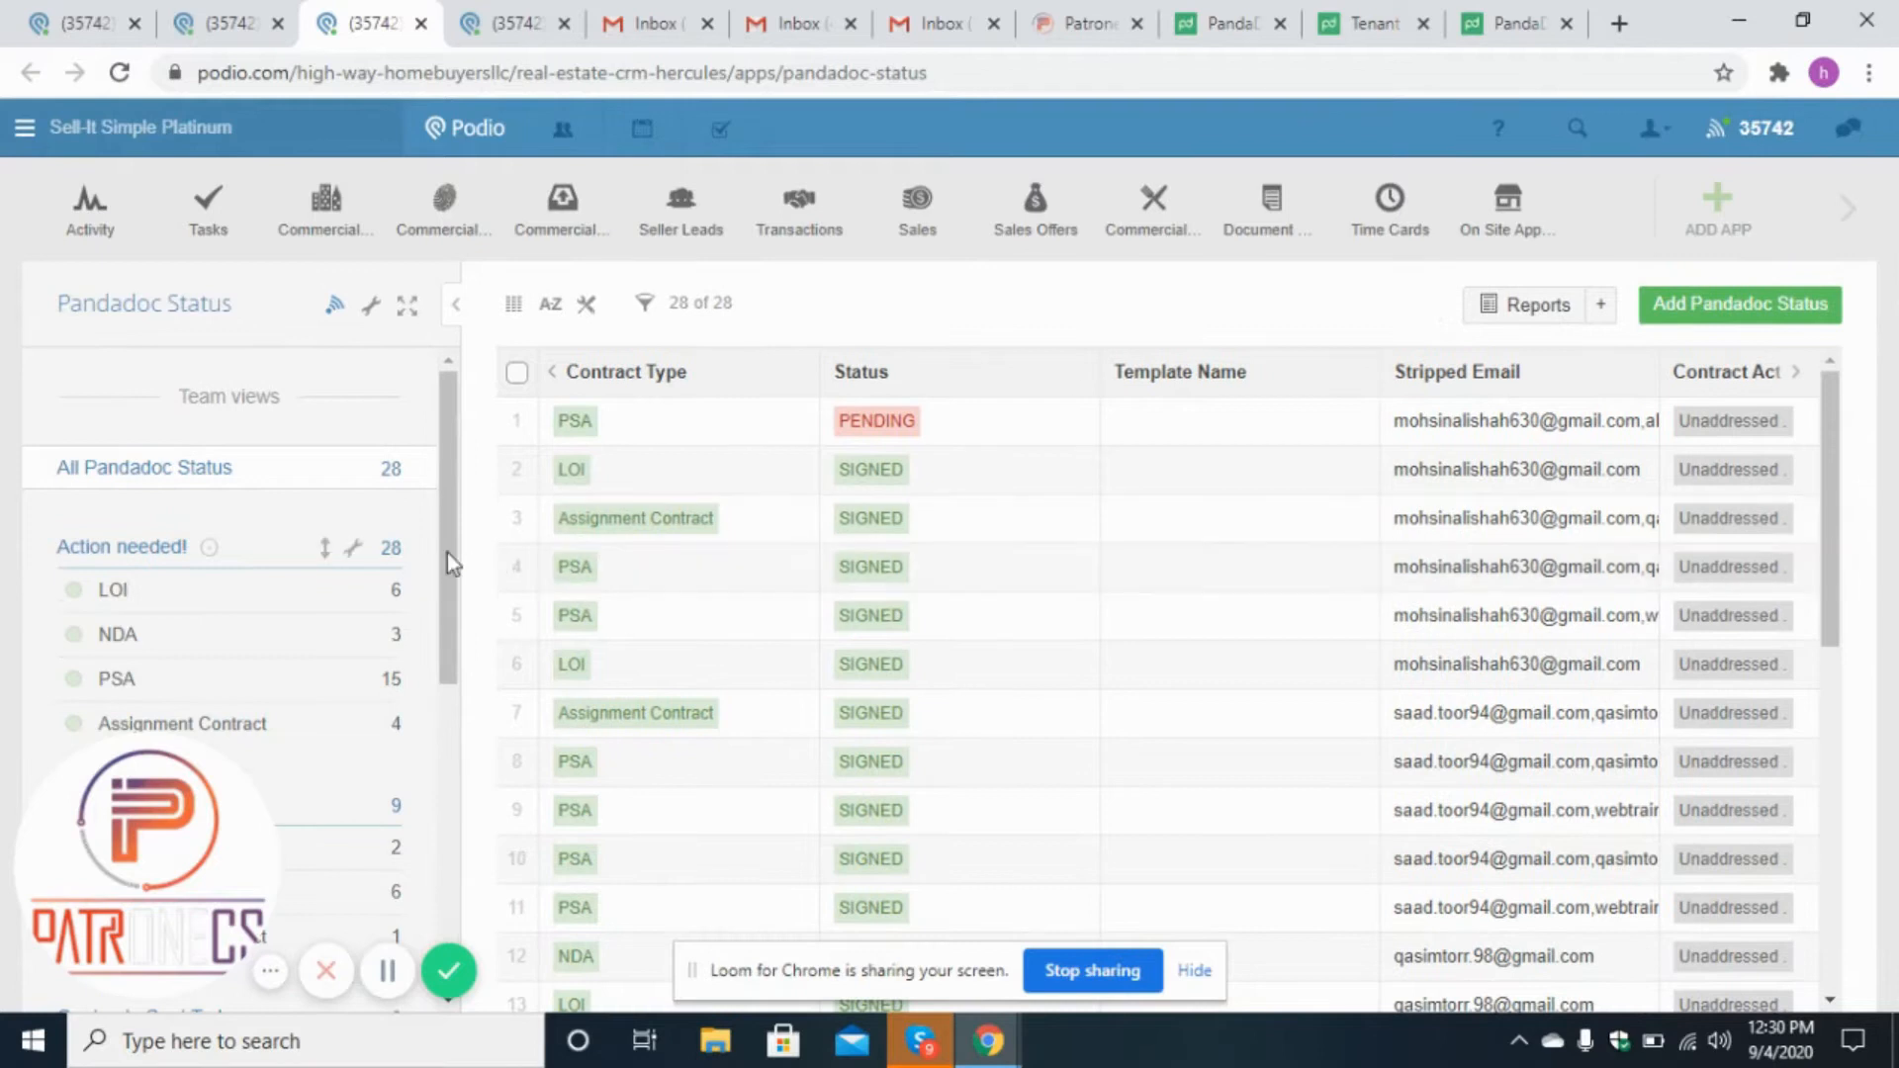
{"action": "left_click_drag", "start_coordinate": [450, 554], "coordinate": [455, 787]}
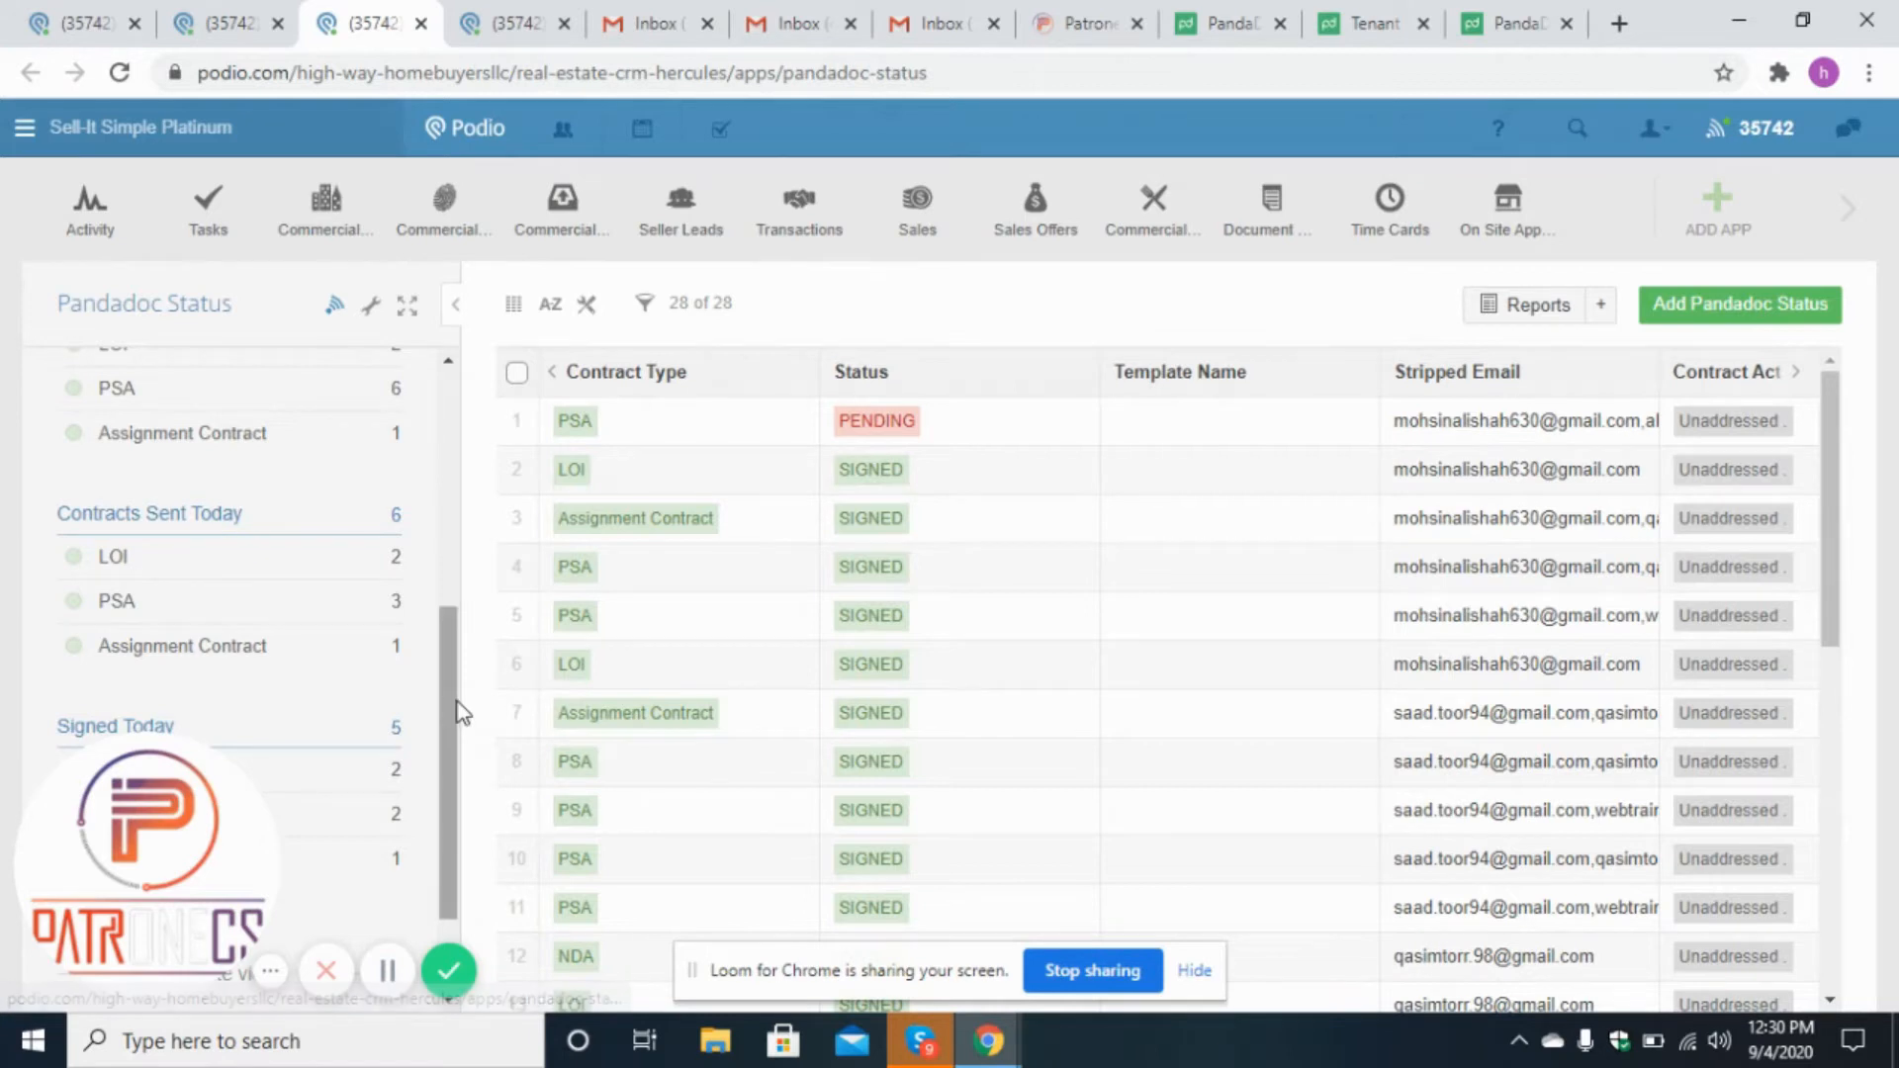
{"action": "left_click_drag", "start_coordinate": [457, 710], "coordinate": [458, 658]}
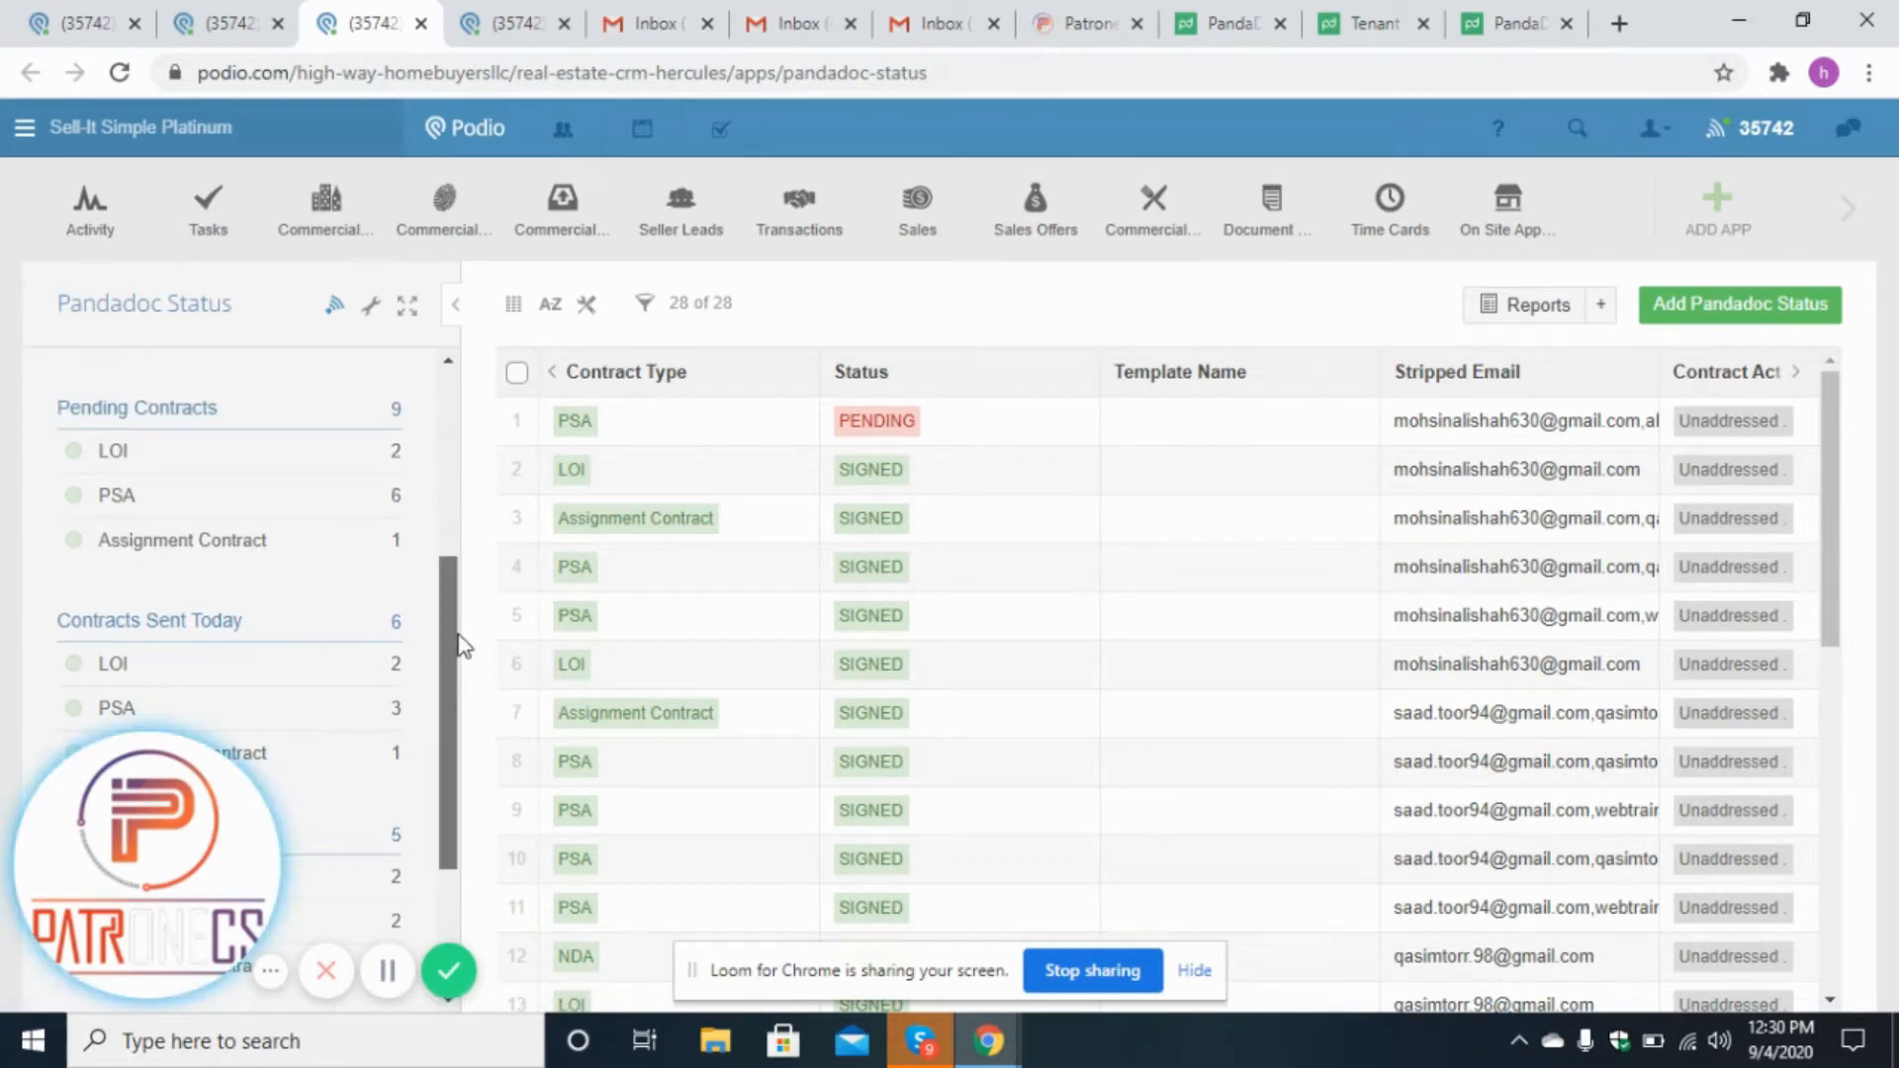
{"action": "left_click_drag", "start_coordinate": [458, 644], "coordinate": [458, 697]}
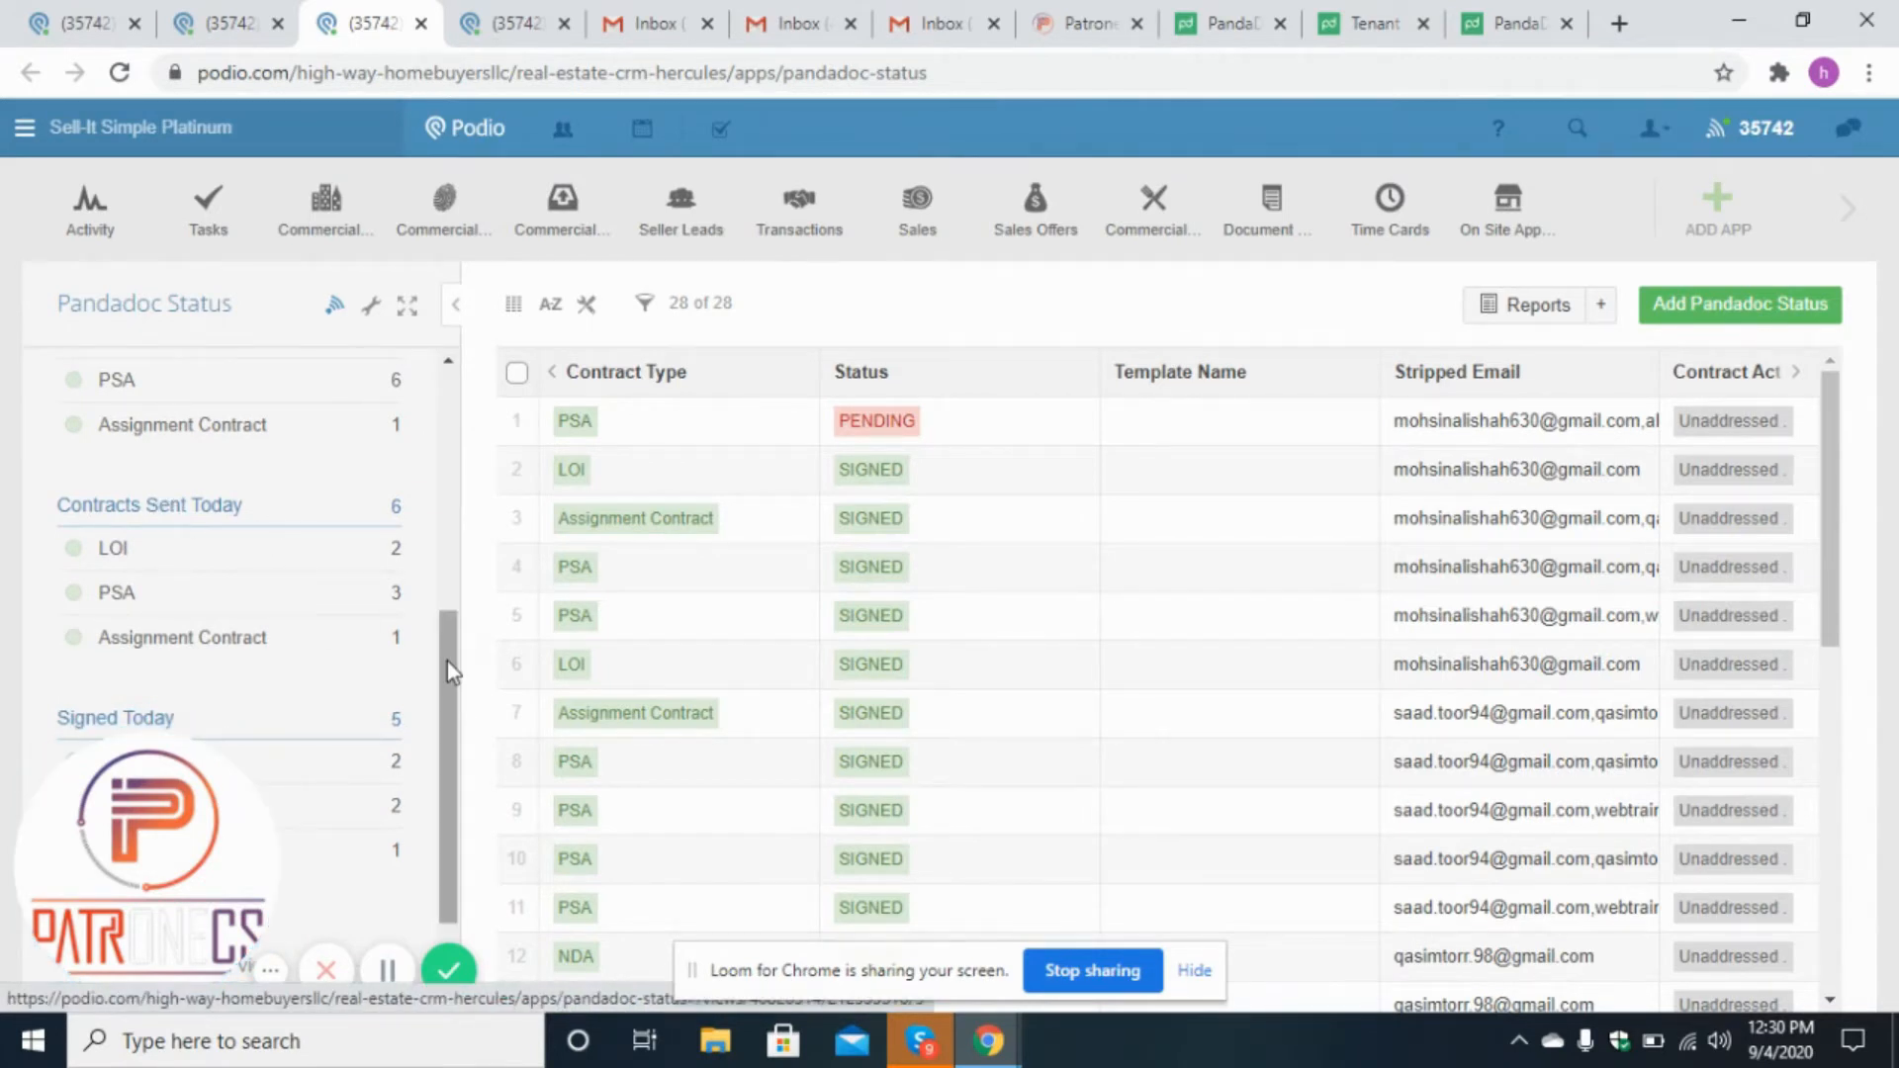
{"action": "left_click_drag", "start_coordinate": [447, 661], "coordinate": [443, 406]}
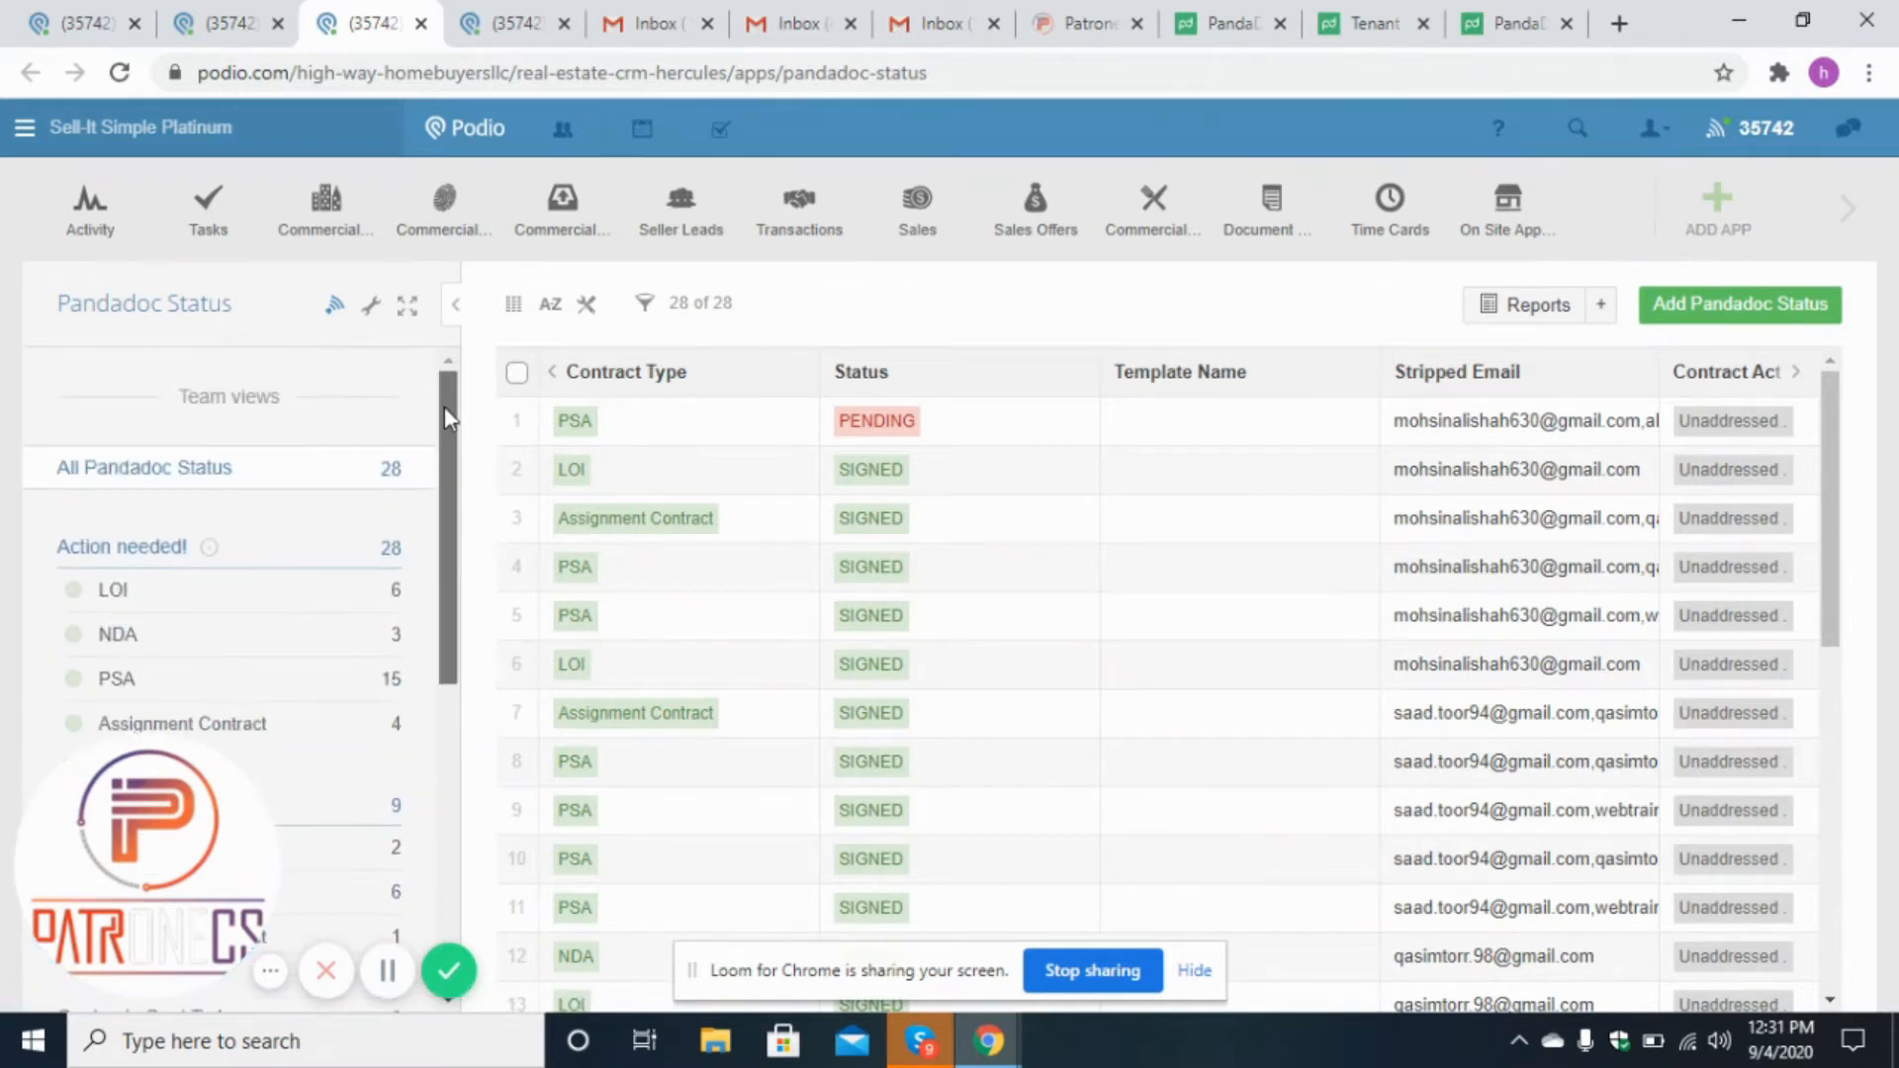
{"action": "left_click", "coordinate": [382, 975]}
{"action": "left_click", "coordinate": [382, 975]}
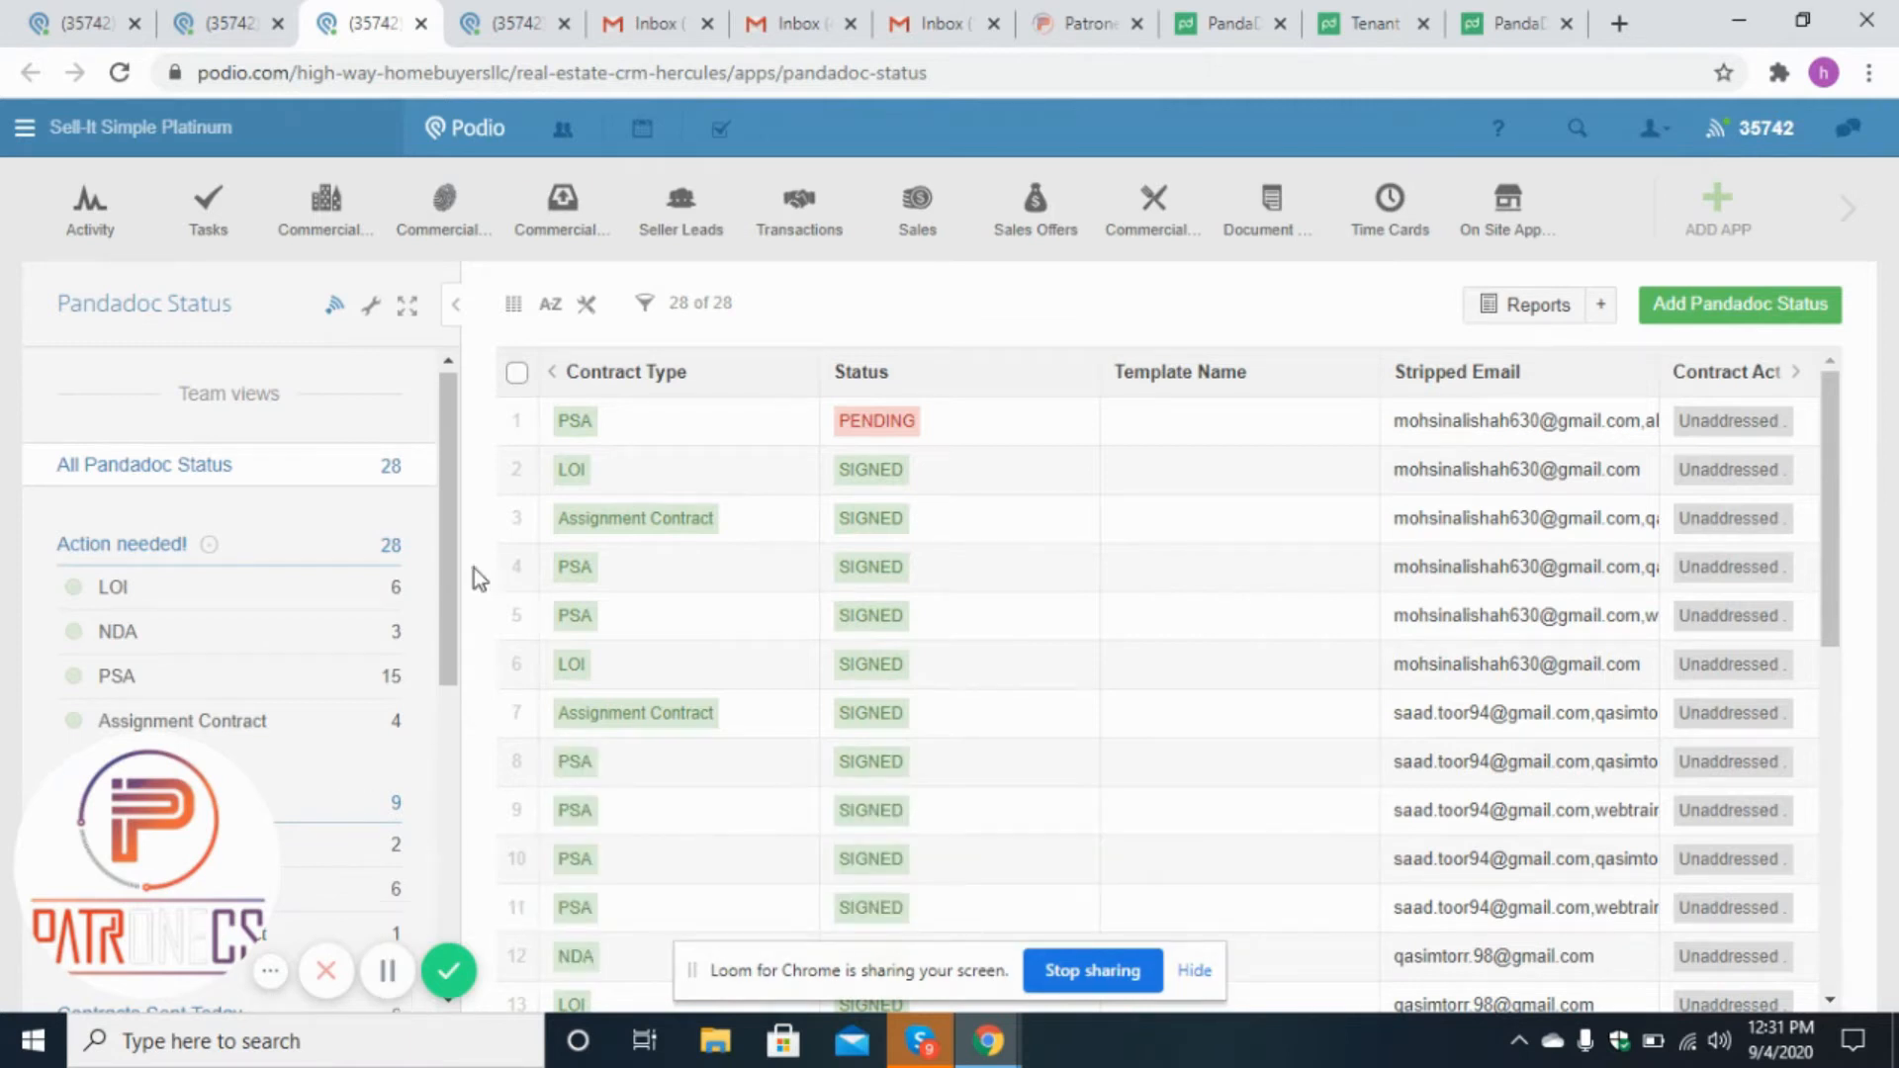
Open the Patronecs Seller 1 lead and scroll to its contract details section.
{"action": "left_click", "coordinate": [249, 14]}
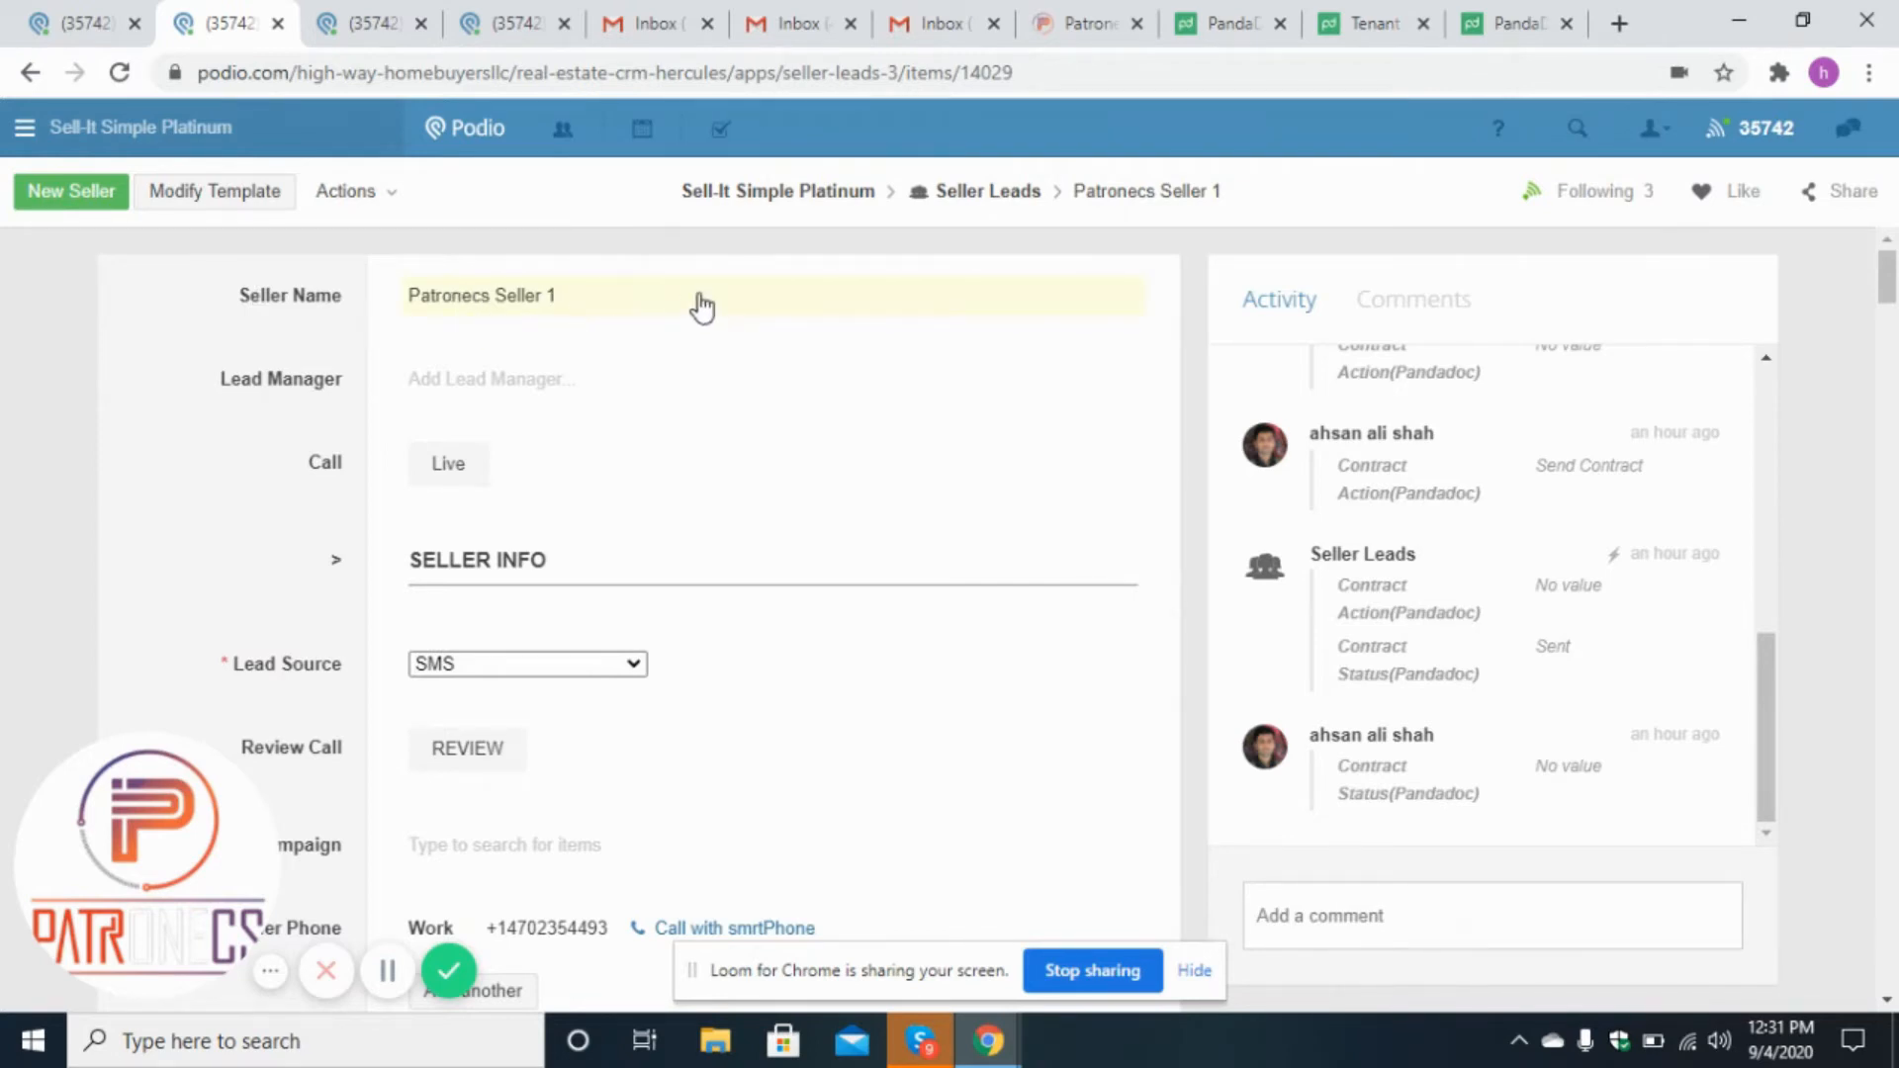
{"action": "scroll", "coordinate": [1892, 316], "scroll_direction": "down", "scroll_amount": 3}
{"action": "scroll", "coordinate": [1892, 327], "scroll_direction": "down", "scroll_amount": 3}
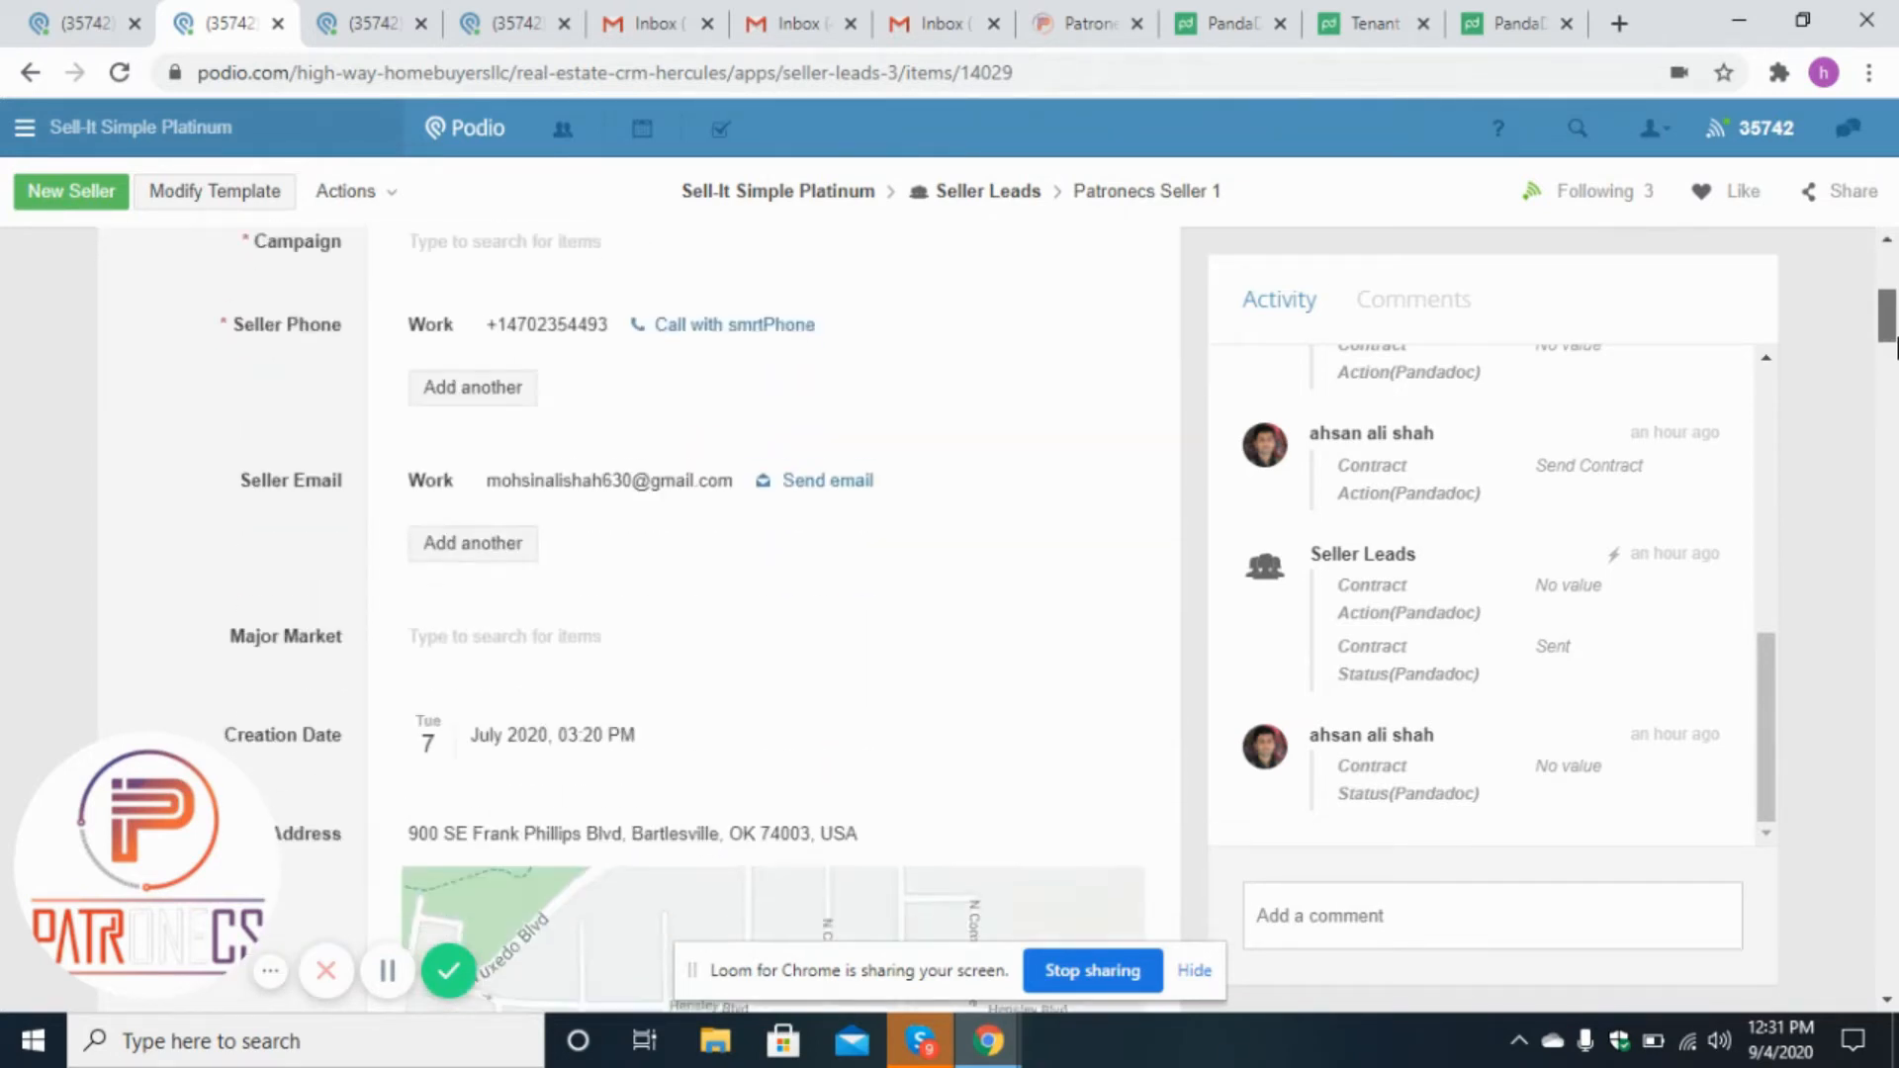
{"action": "left_click_drag", "start_coordinate": [1889, 318], "coordinate": [1892, 600]}
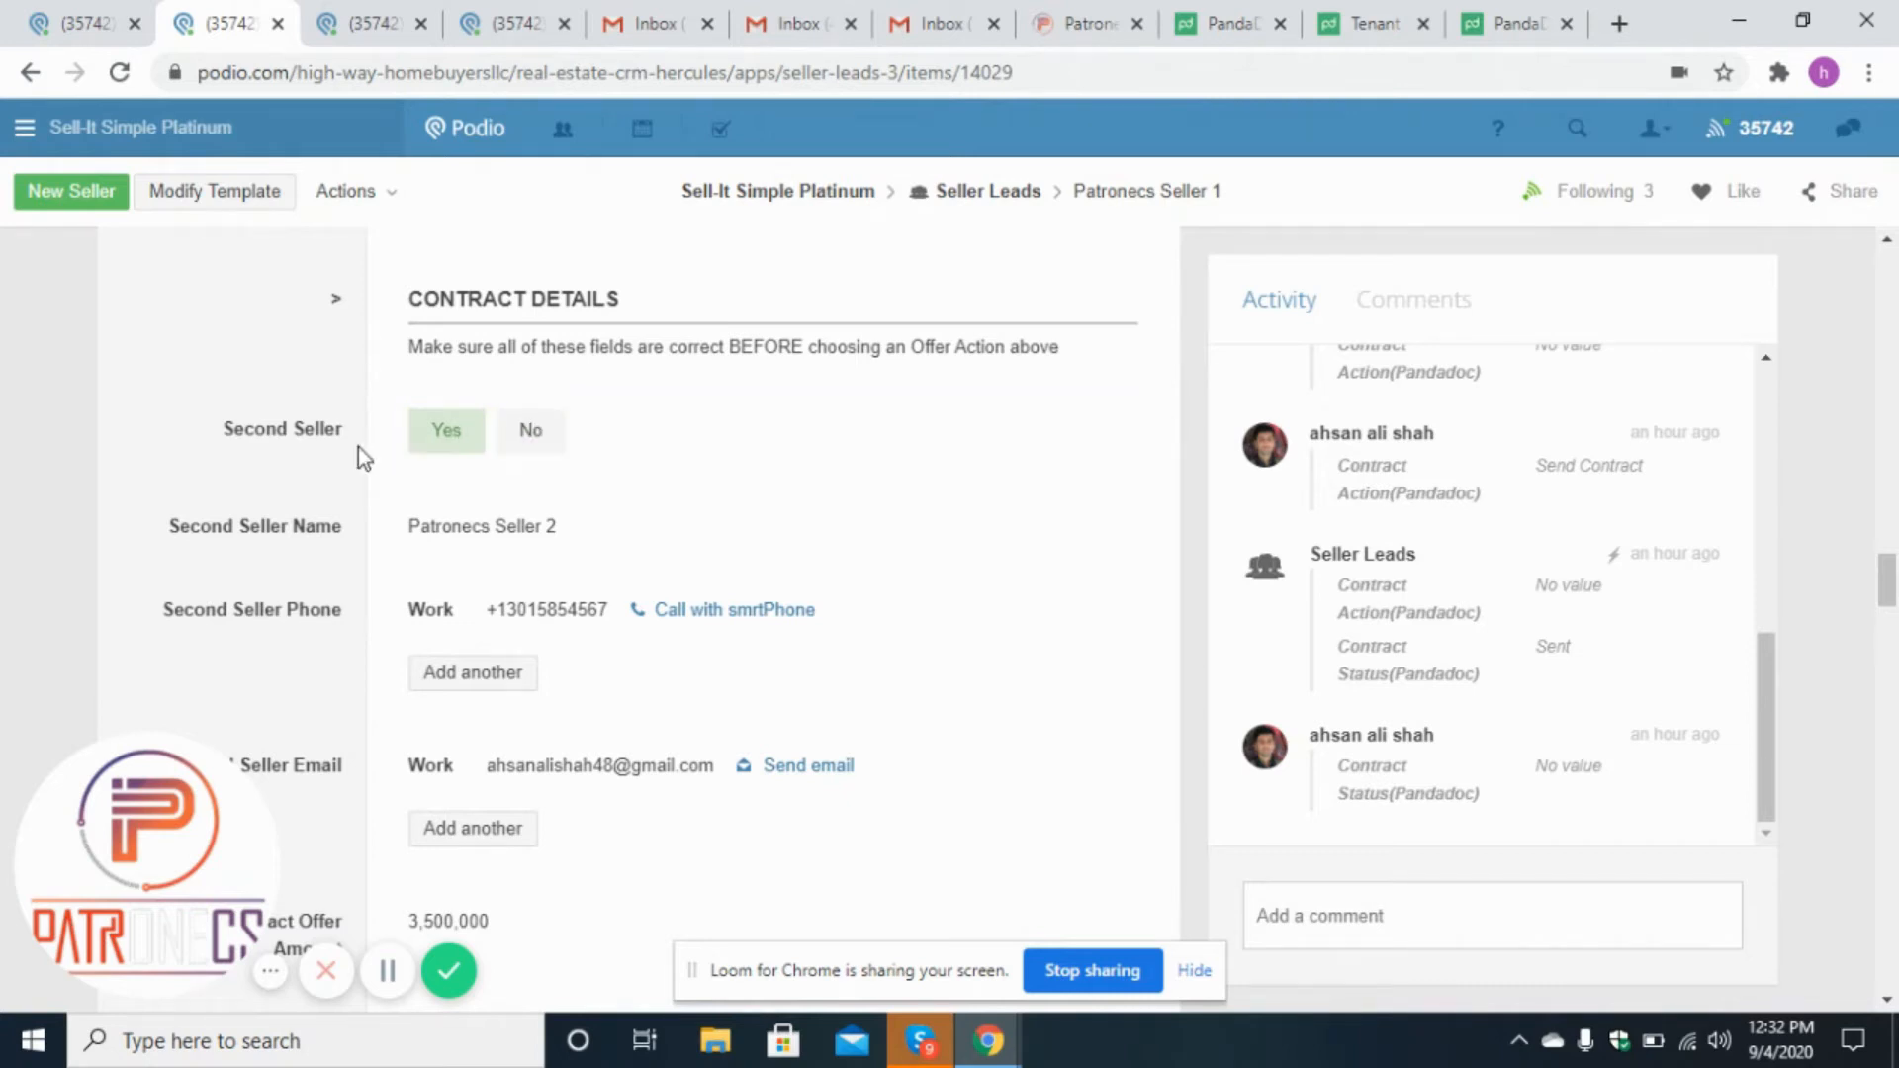
Open the Podio Settings item and review its DocuSign settings, company email and purchase agreement roles.
{"action": "left_click", "coordinate": [534, 20]}
{"action": "left_click", "coordinate": [780, 396]}
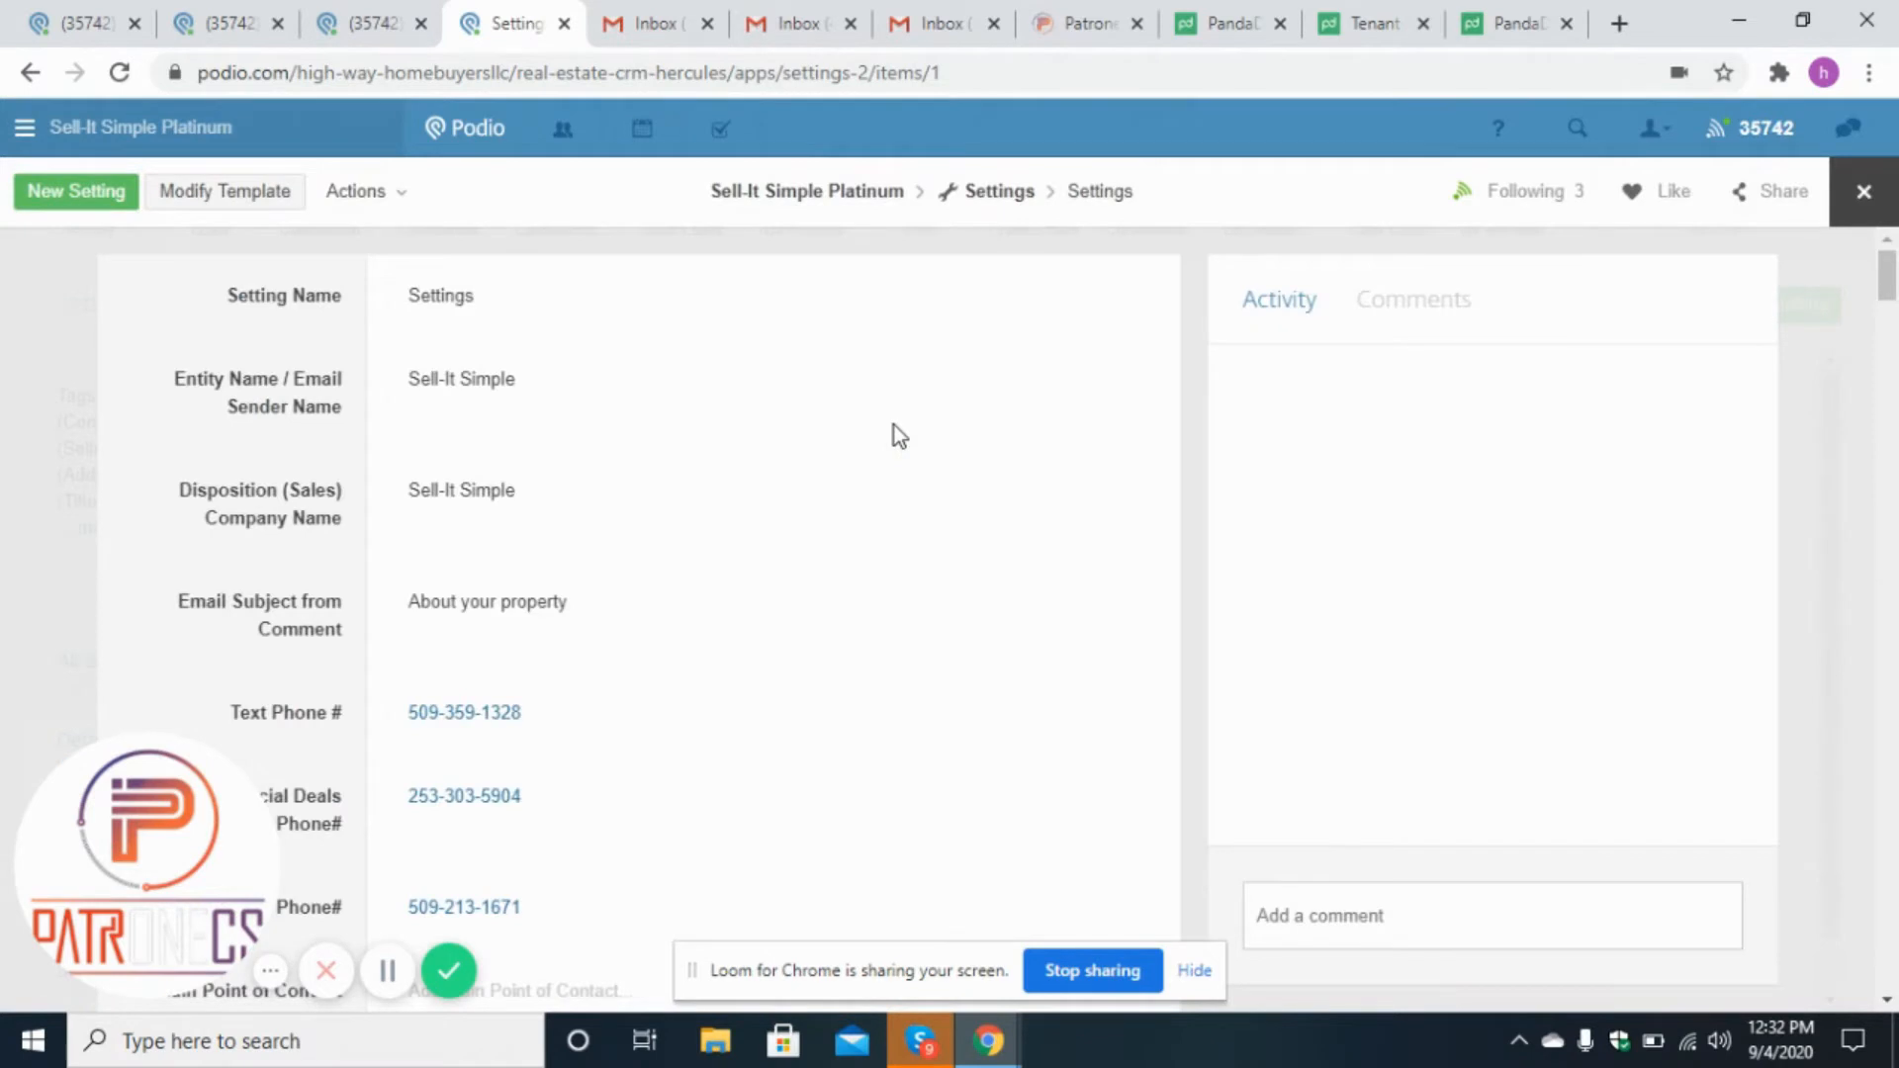
{"action": "left_click_drag", "start_coordinate": [1893, 297], "coordinate": [1893, 868]}
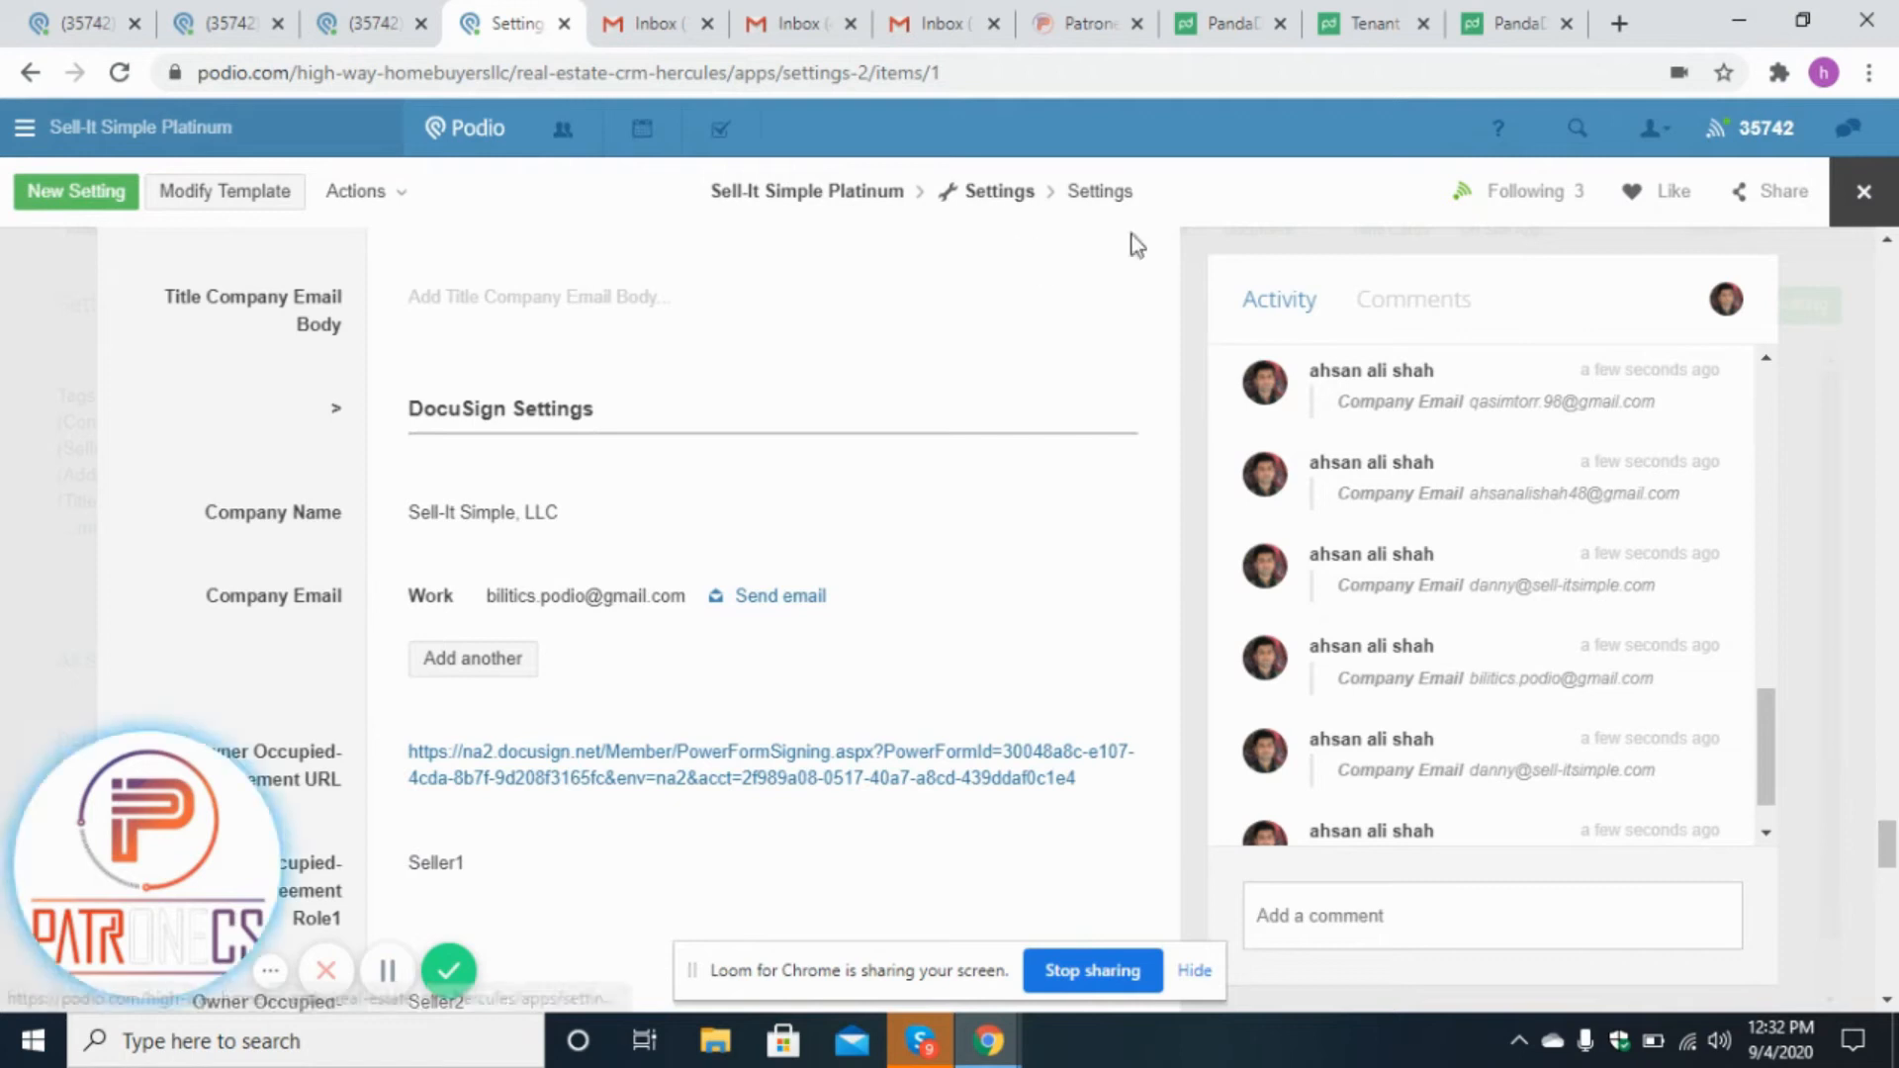
{"action": "left_click_drag", "start_coordinate": [1891, 857], "coordinate": [1891, 866]}
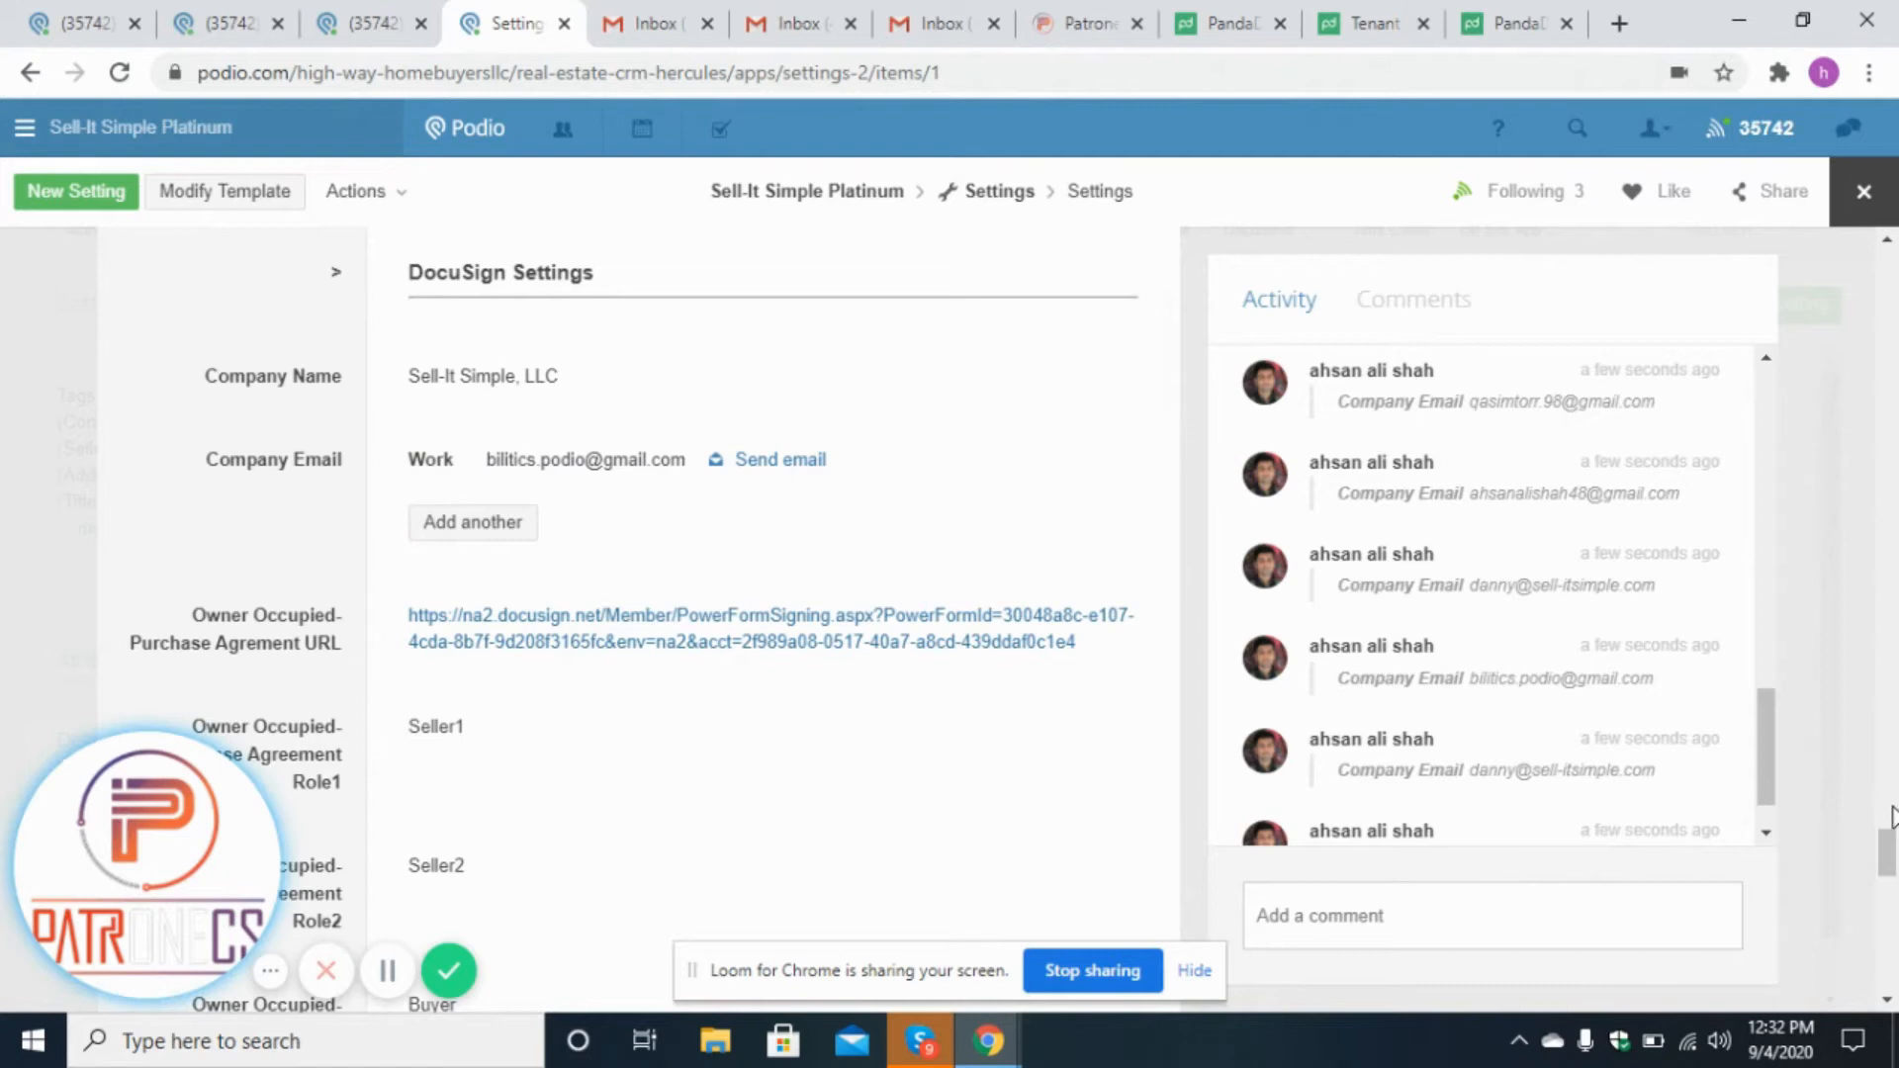
{"action": "scroll", "coordinate": [1892, 857], "scroll_direction": "down", "scroll_amount": 2}
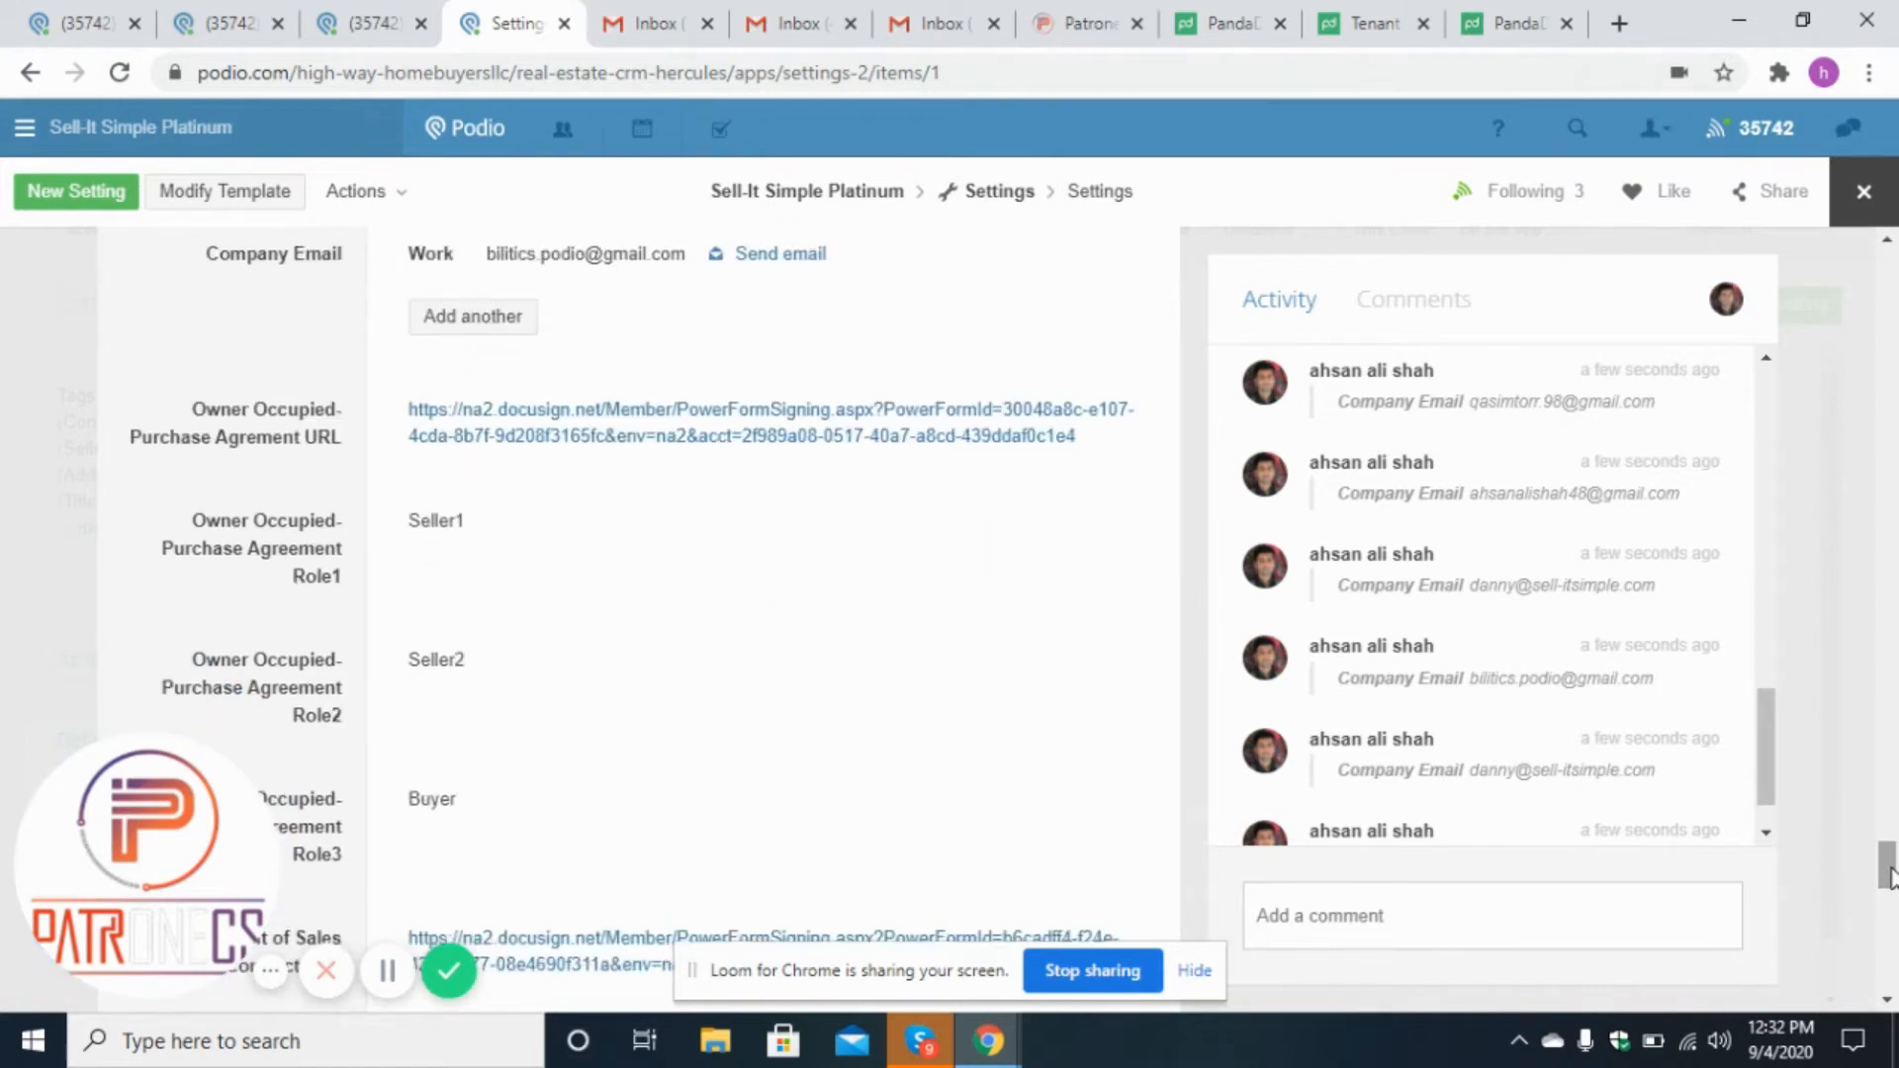
Return to the Patronecs Seller 1 lead and review its second seller and contract offer fields.
{"action": "left_click", "coordinate": [398, 13]}
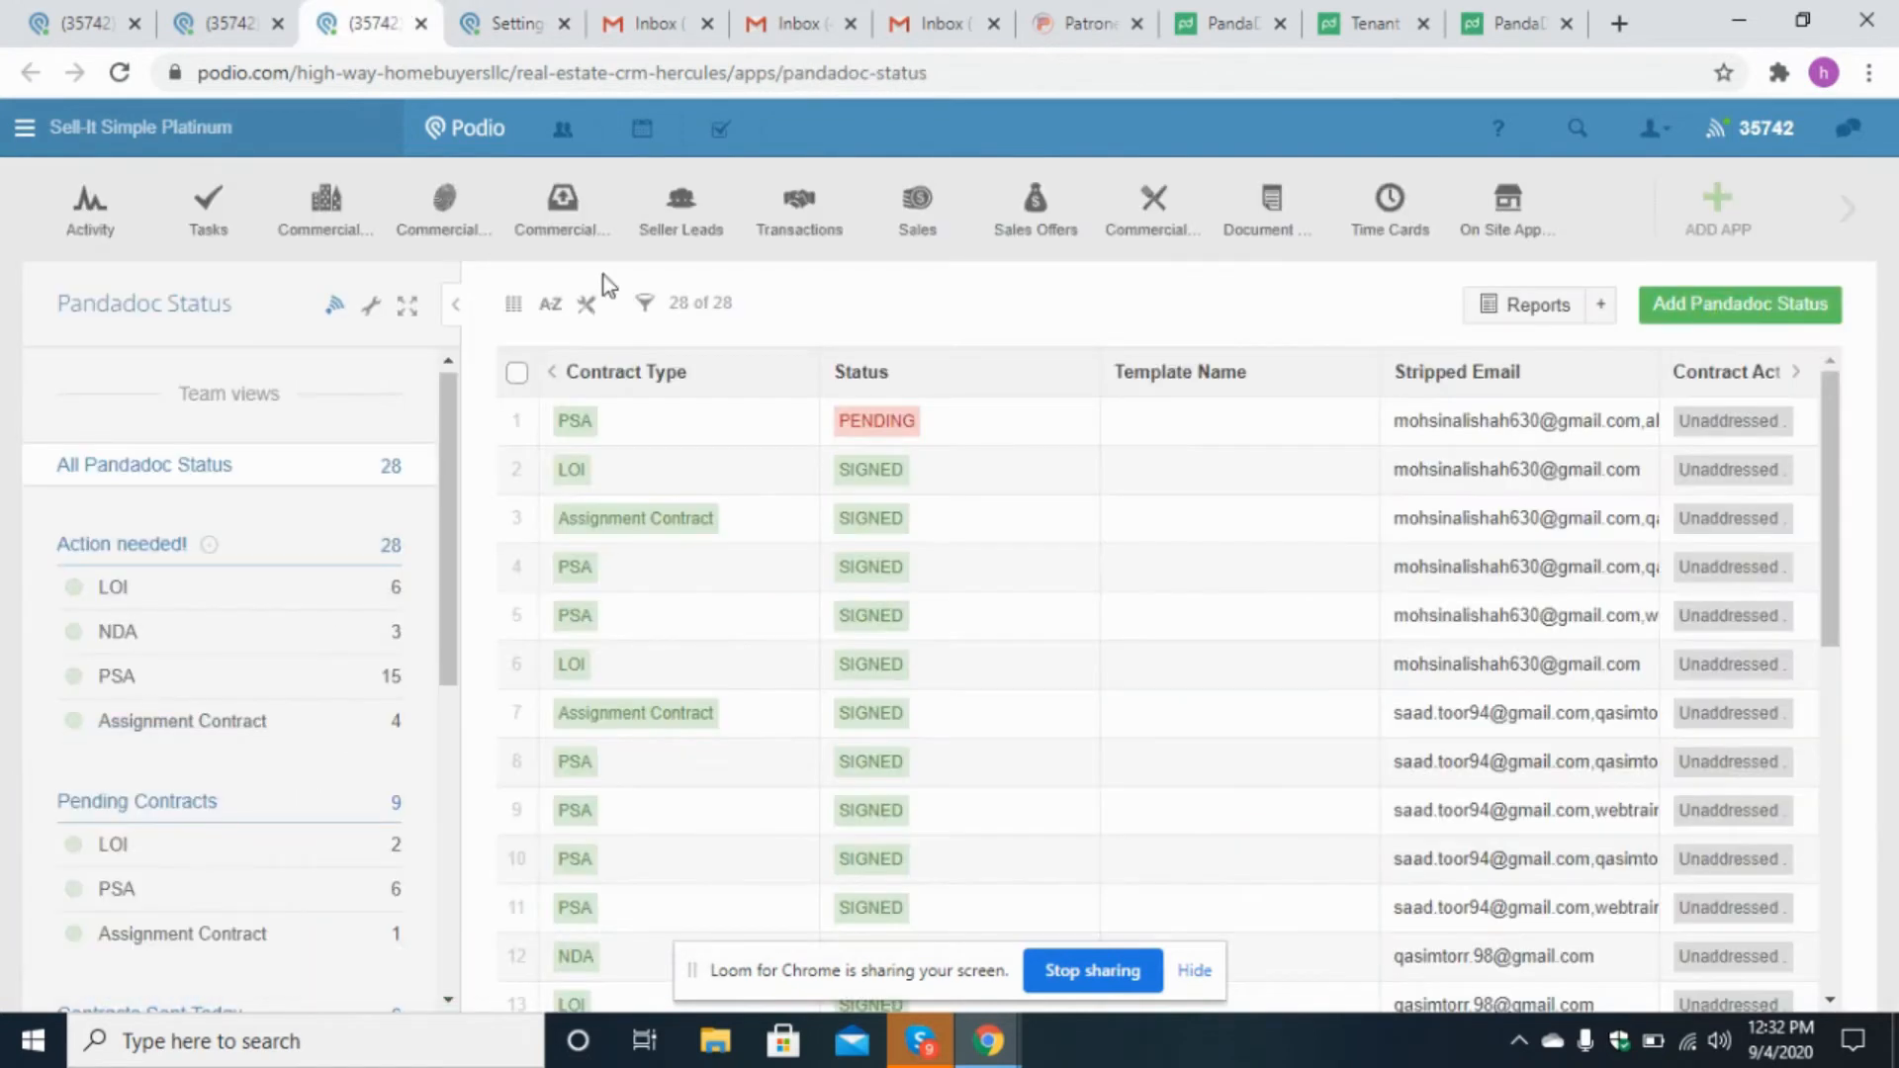
{"action": "left_click", "coordinate": [199, 6]}
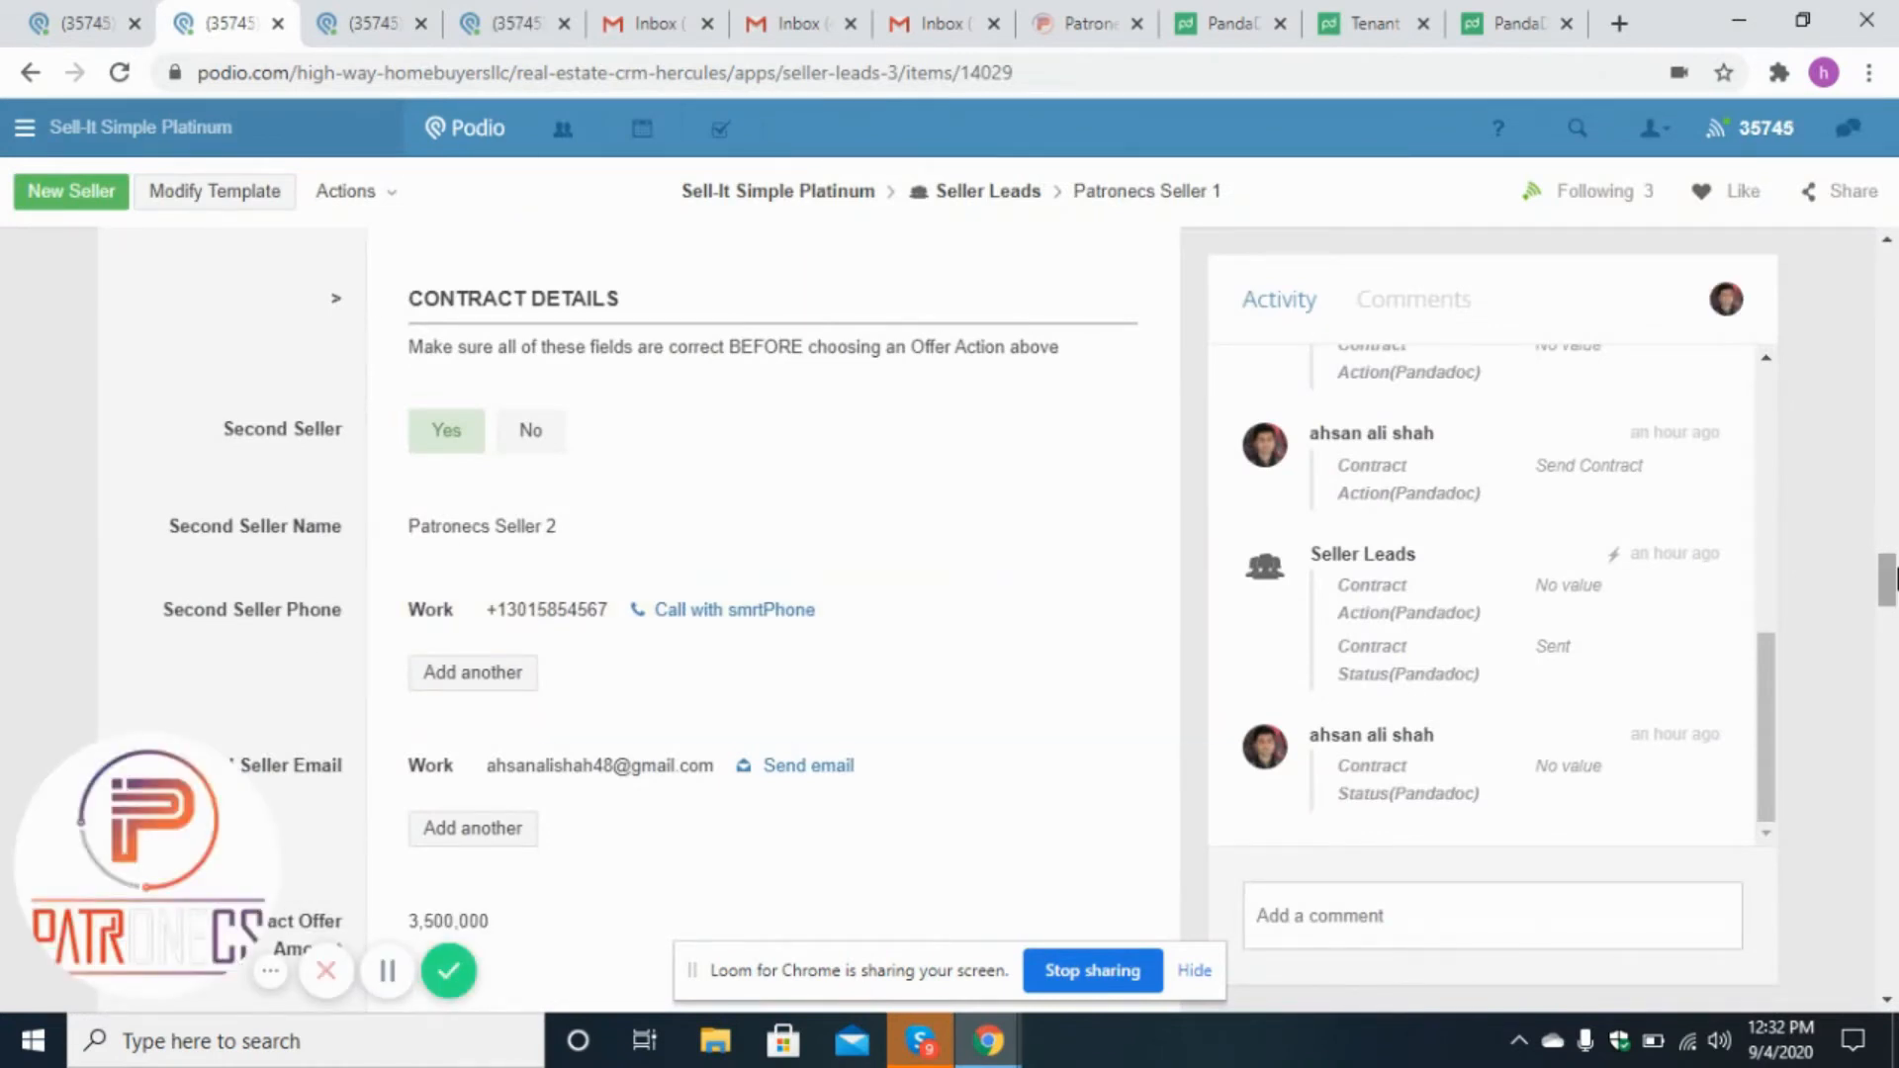
{"action": "scroll", "coordinate": [1889, 591], "scroll_direction": "down", "scroll_amount": 1}
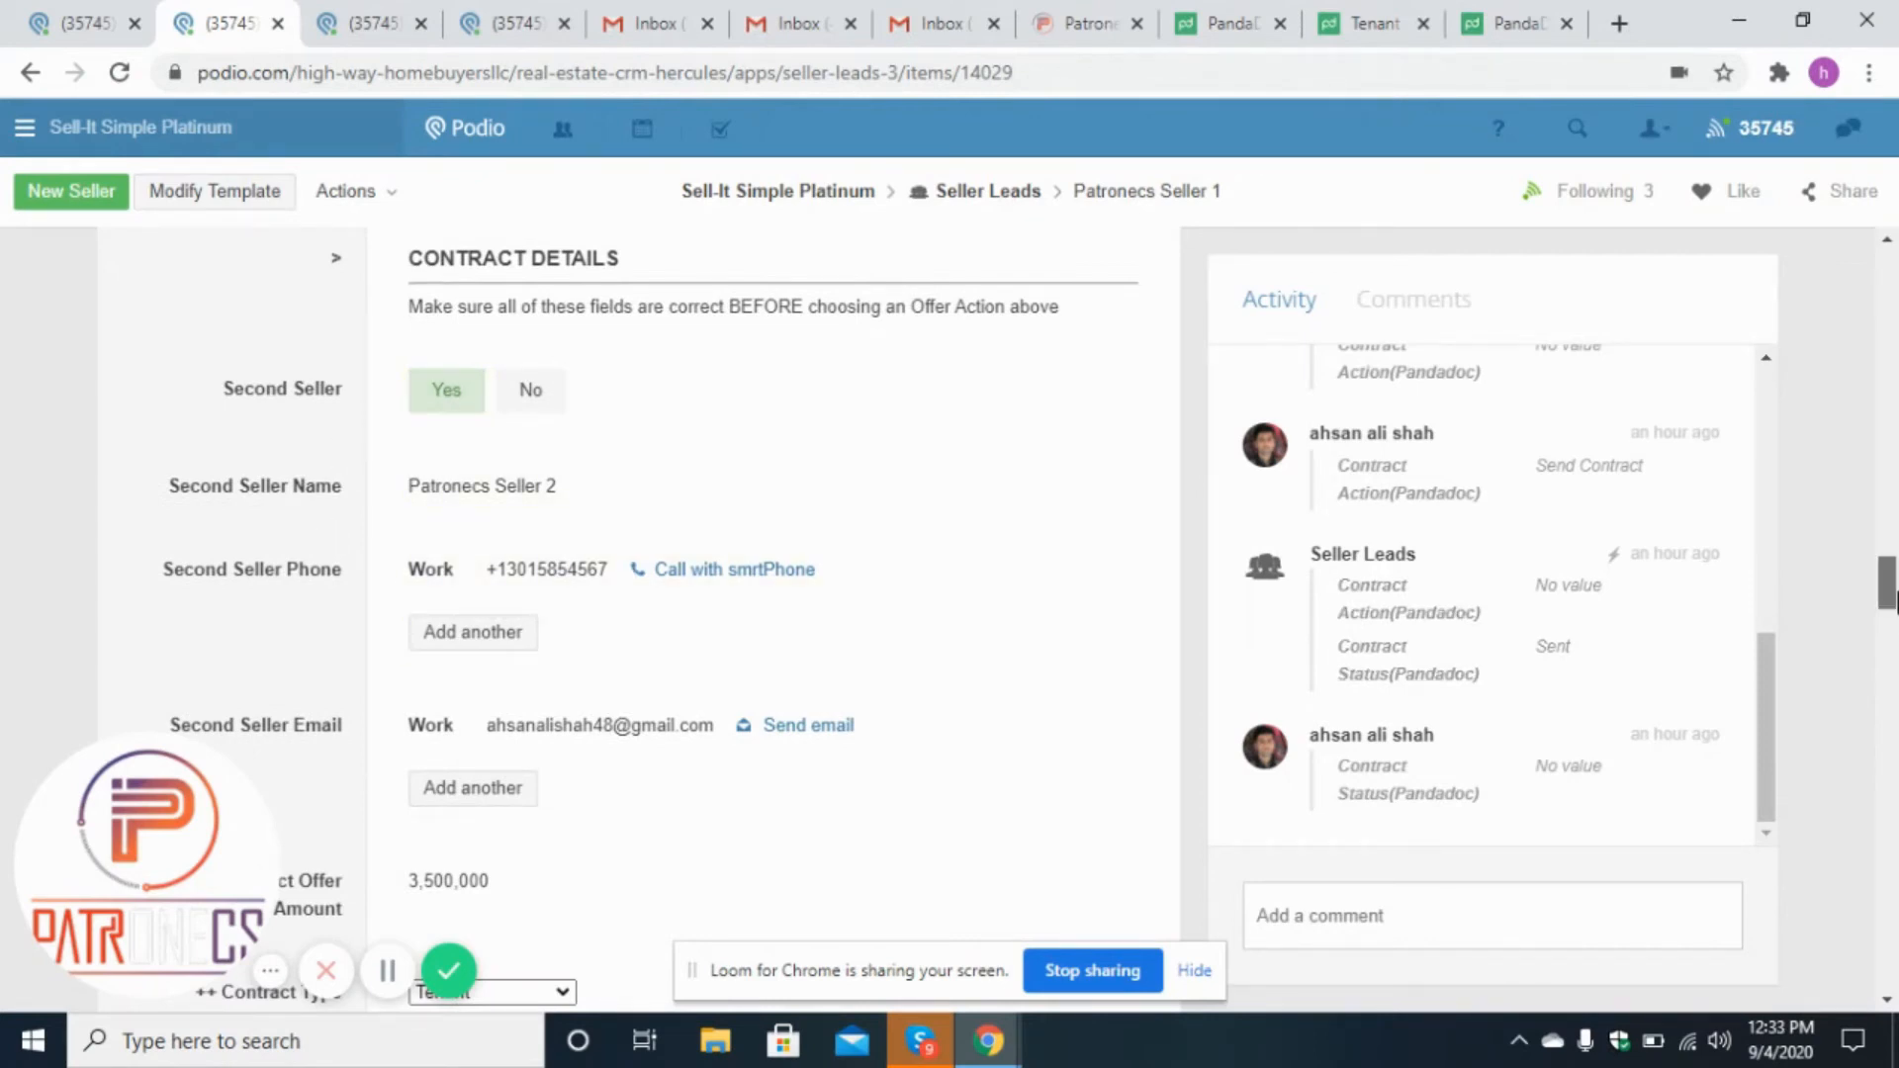
{"action": "left_click_drag", "start_coordinate": [1891, 602], "coordinate": [1891, 633]}
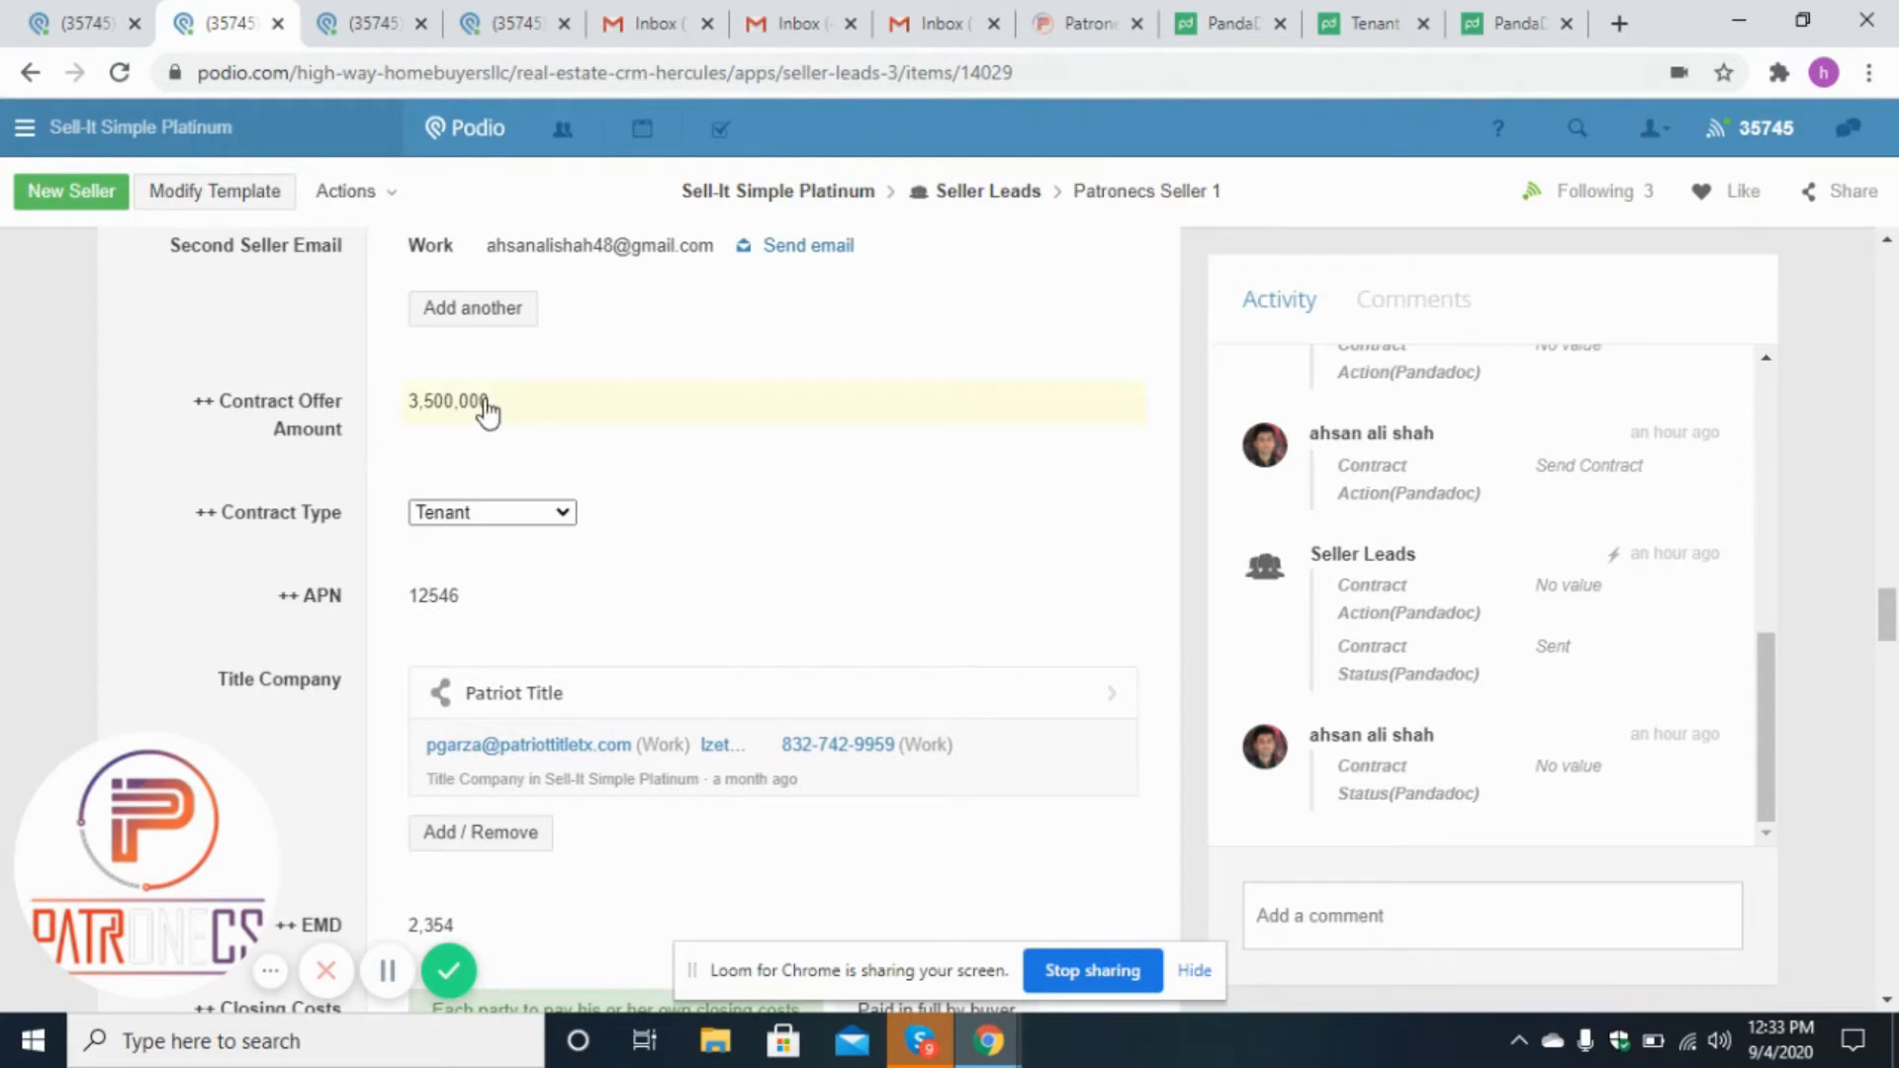
Check the lead's Contract Type options, keep Tenant, and switch back to the tenant contract template.
{"action": "left_click", "coordinate": [563, 515]}
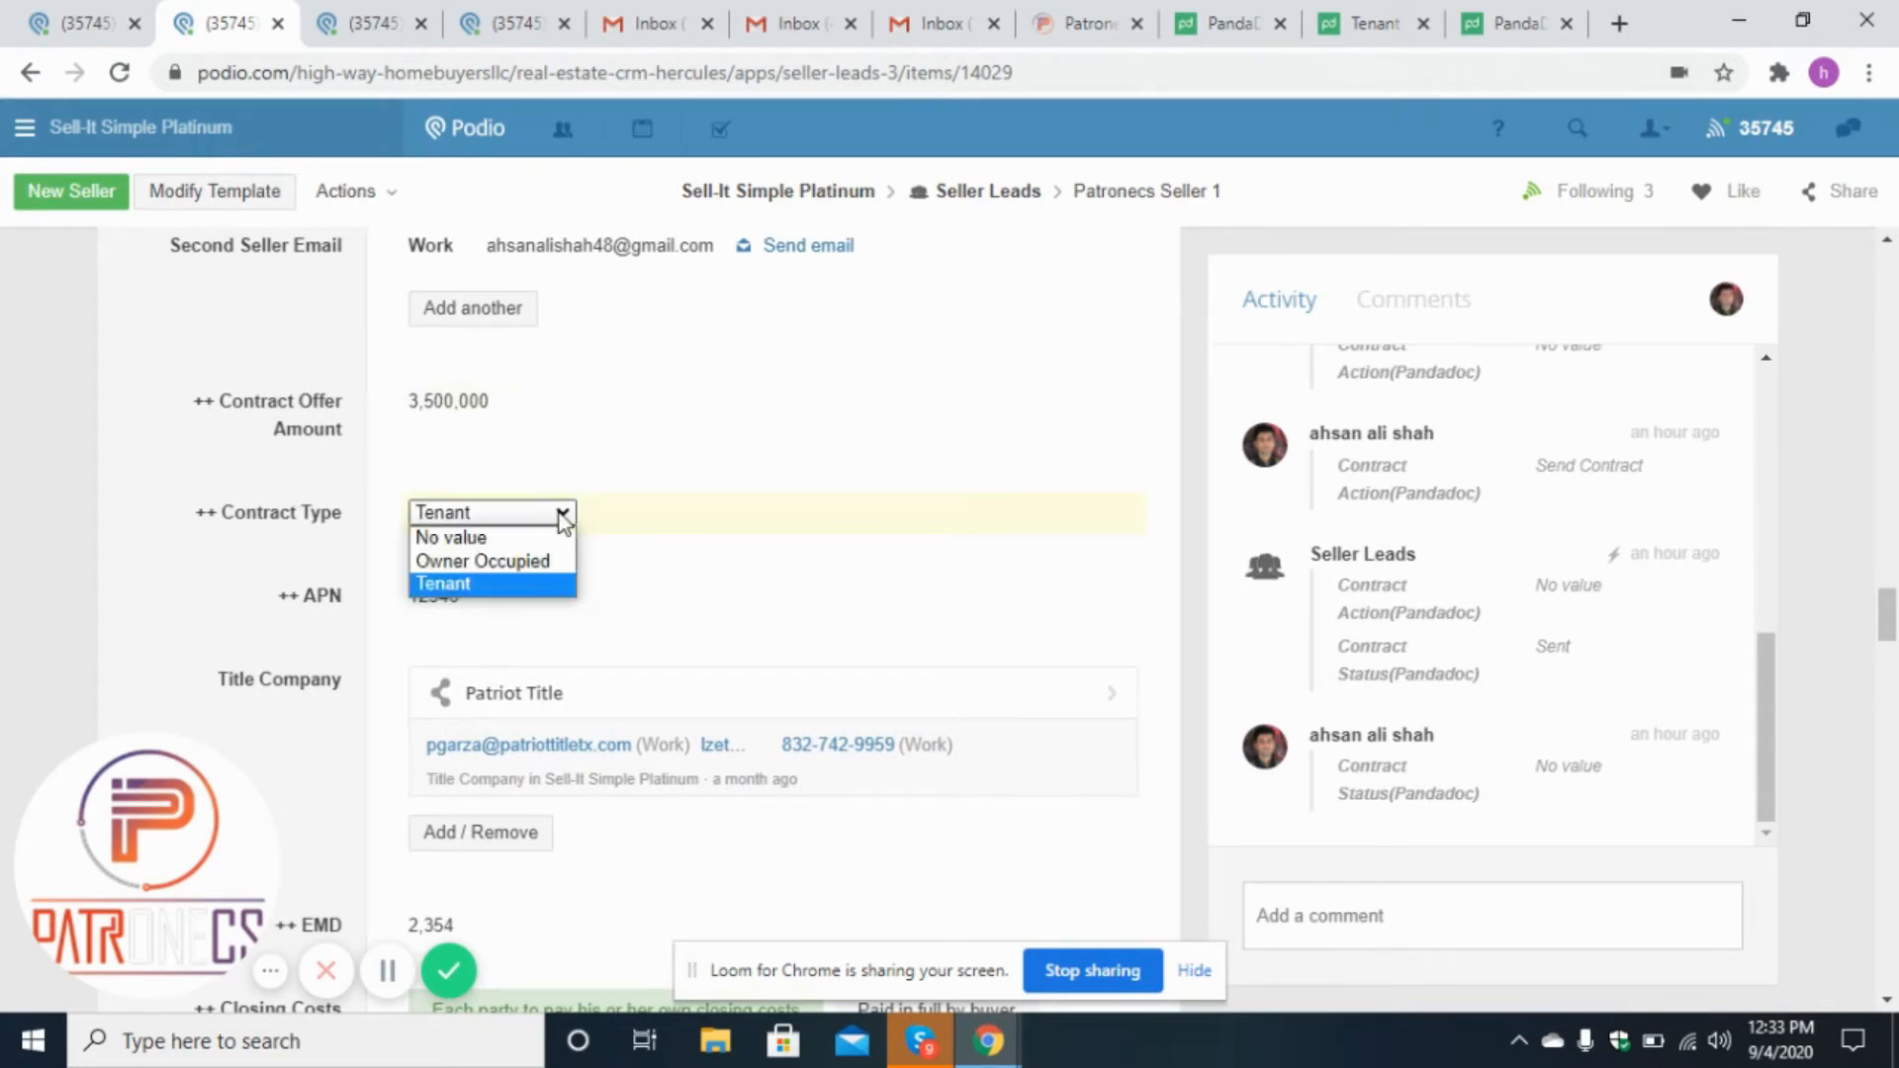
{"action": "left_click", "coordinate": [563, 516]}
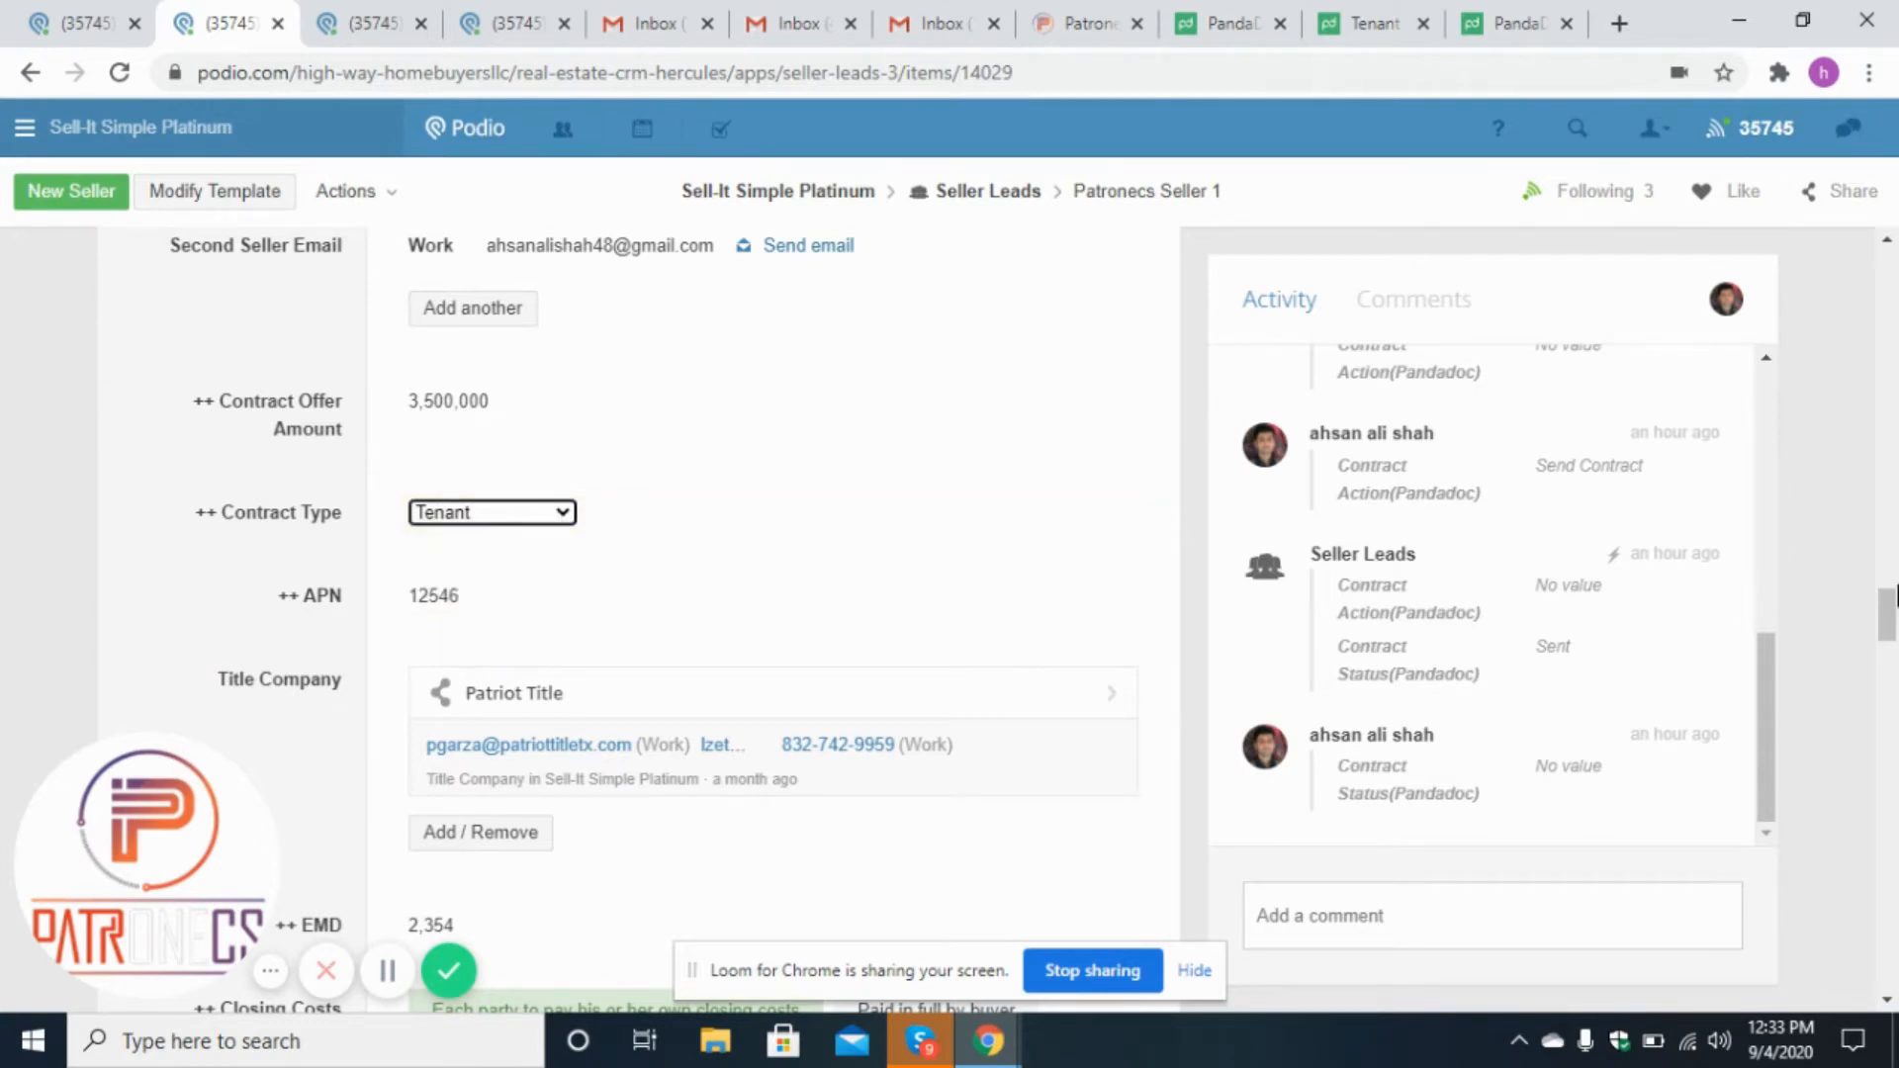
{"action": "left_click_drag", "start_coordinate": [1889, 625], "coordinate": [1891, 651]}
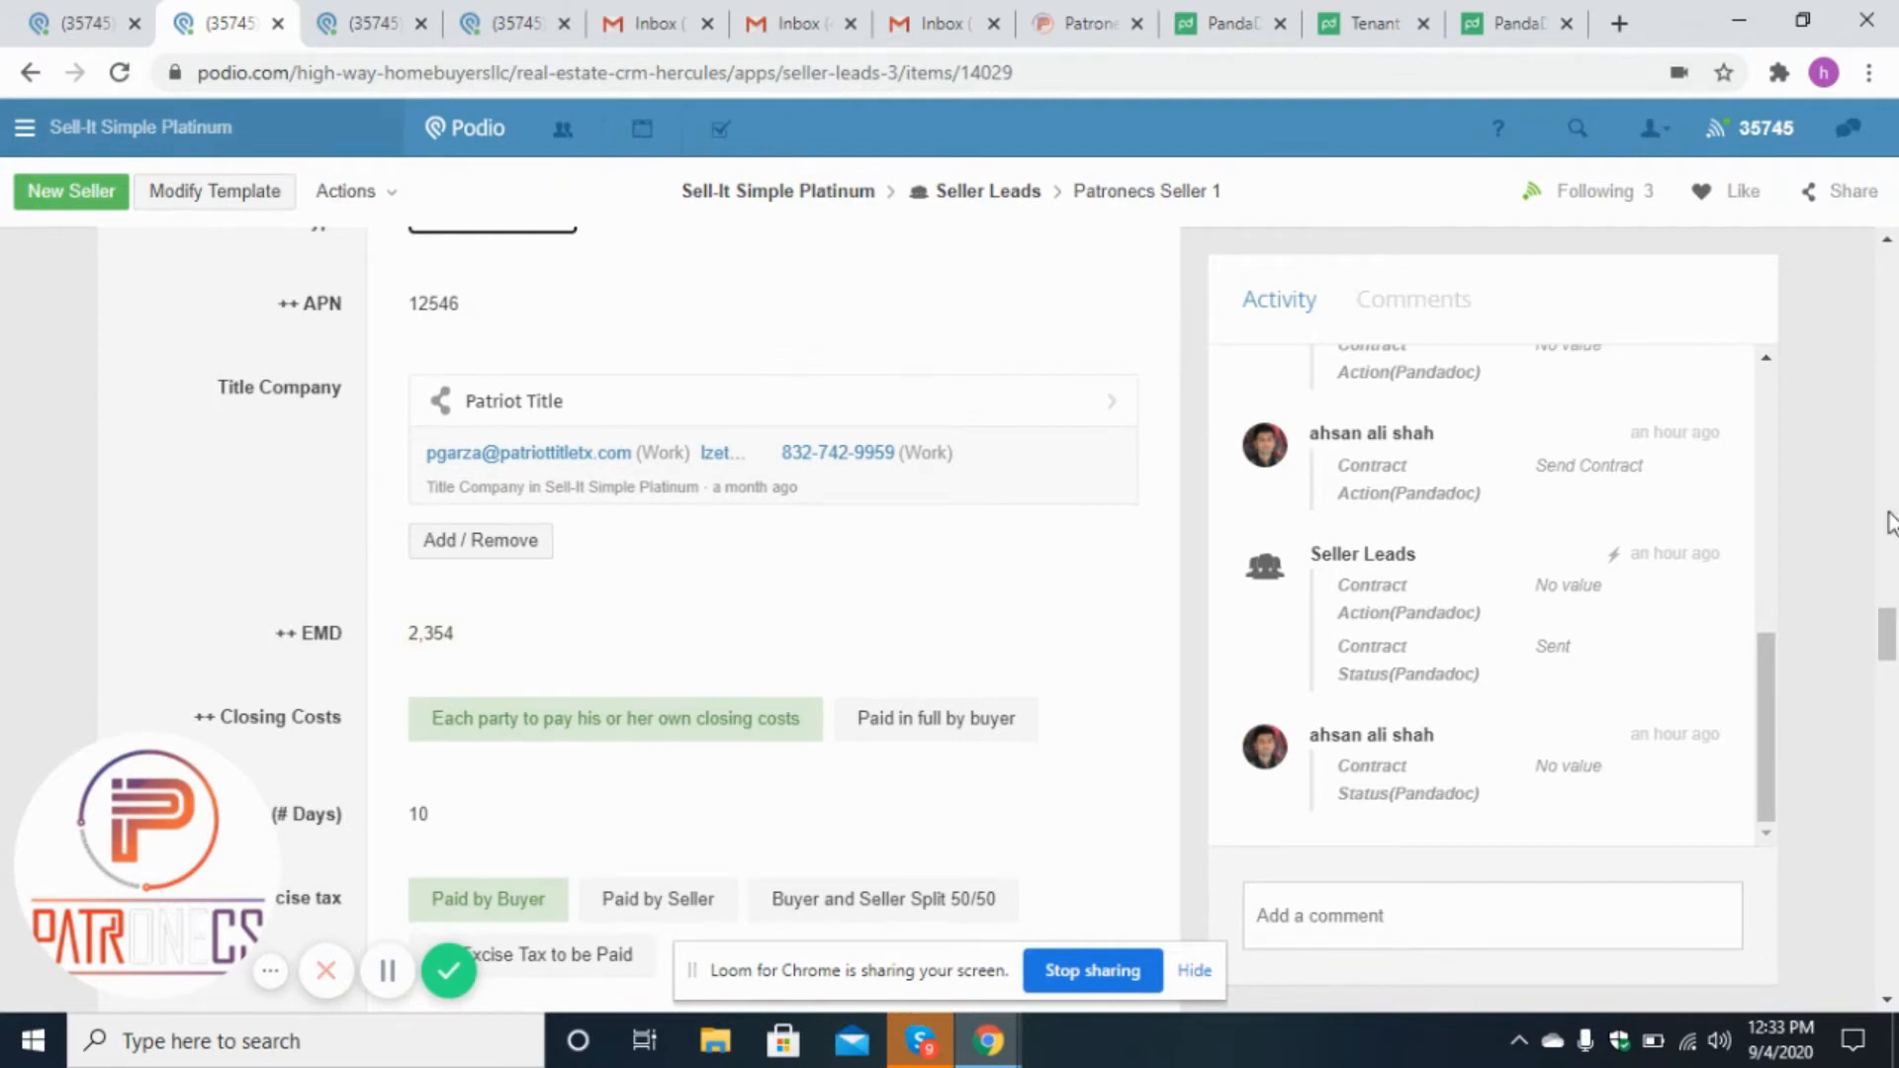
{"action": "left_click", "coordinate": [1440, 12]}
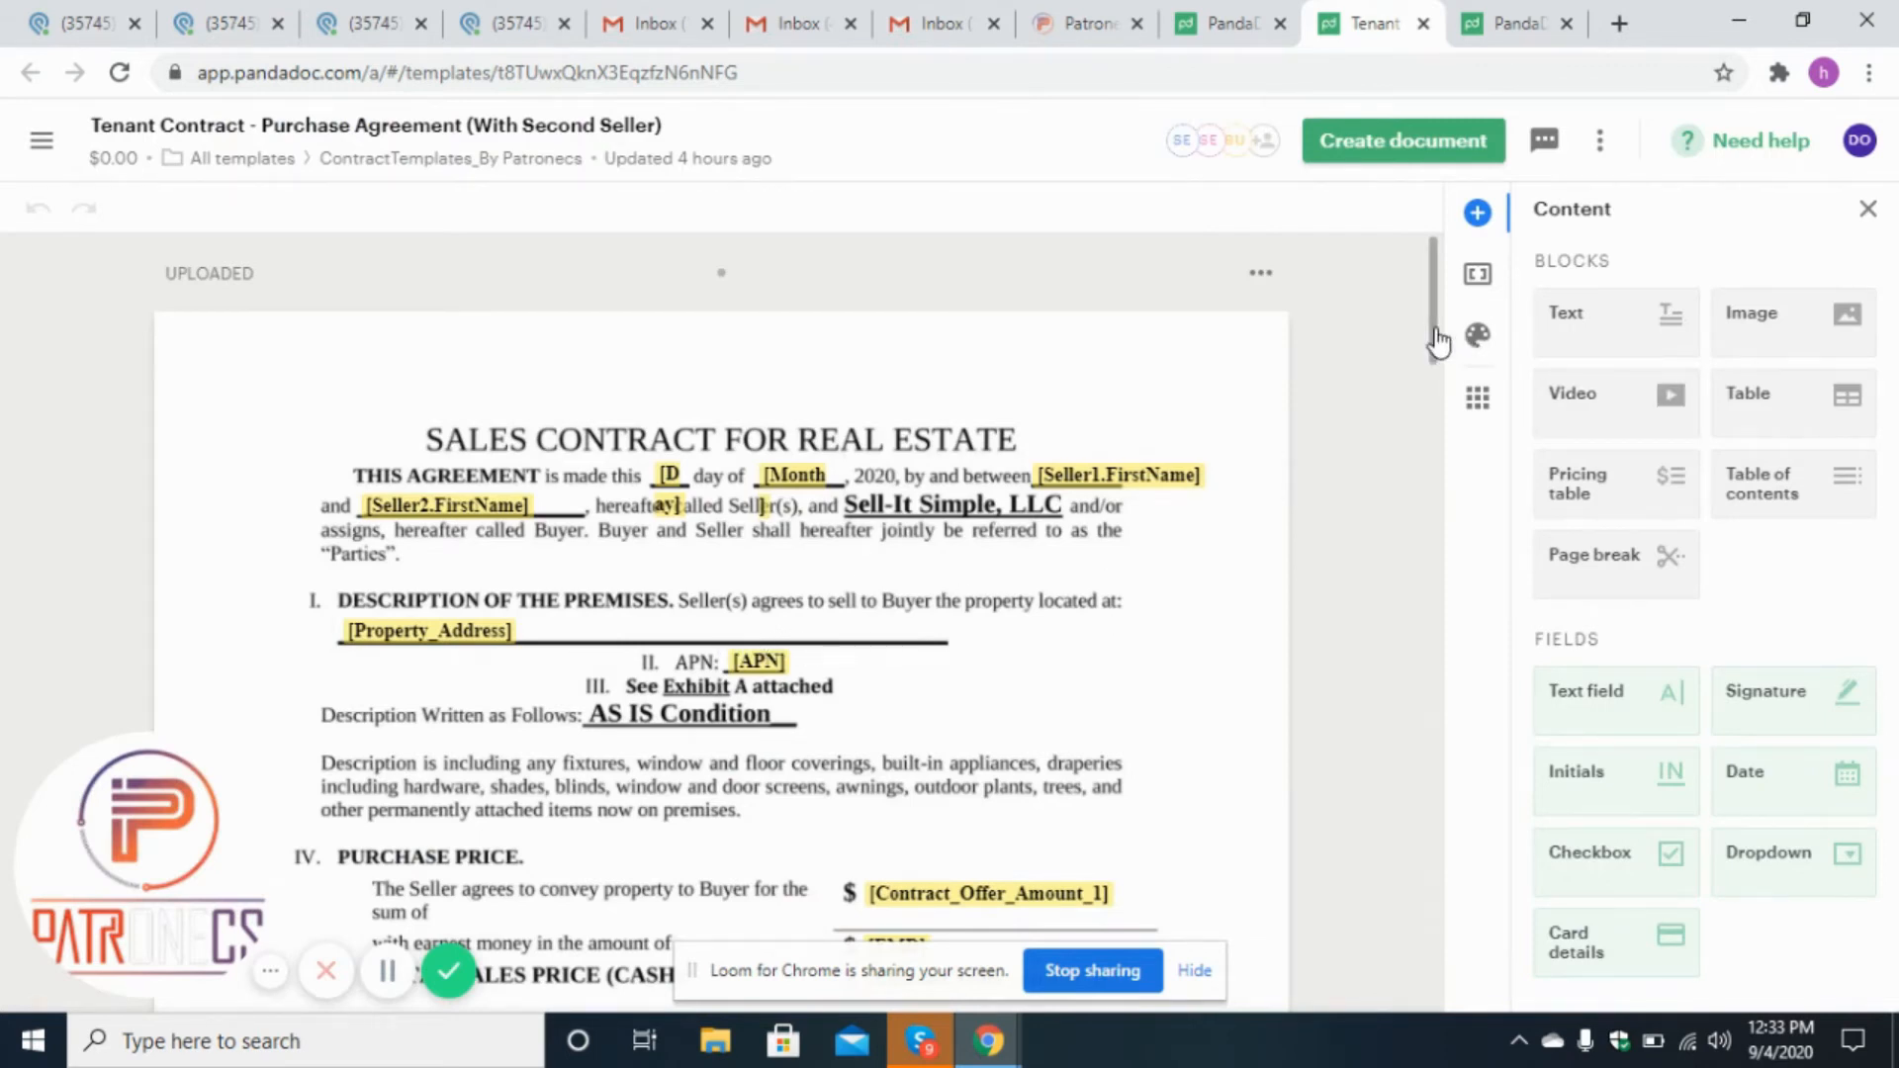
Scroll through the Tenant Contract template's merge fields, then return to the Patronecs Seller 1 lead.
{"action": "scroll", "coordinate": [1437, 341], "scroll_direction": "down", "scroll_amount": 3}
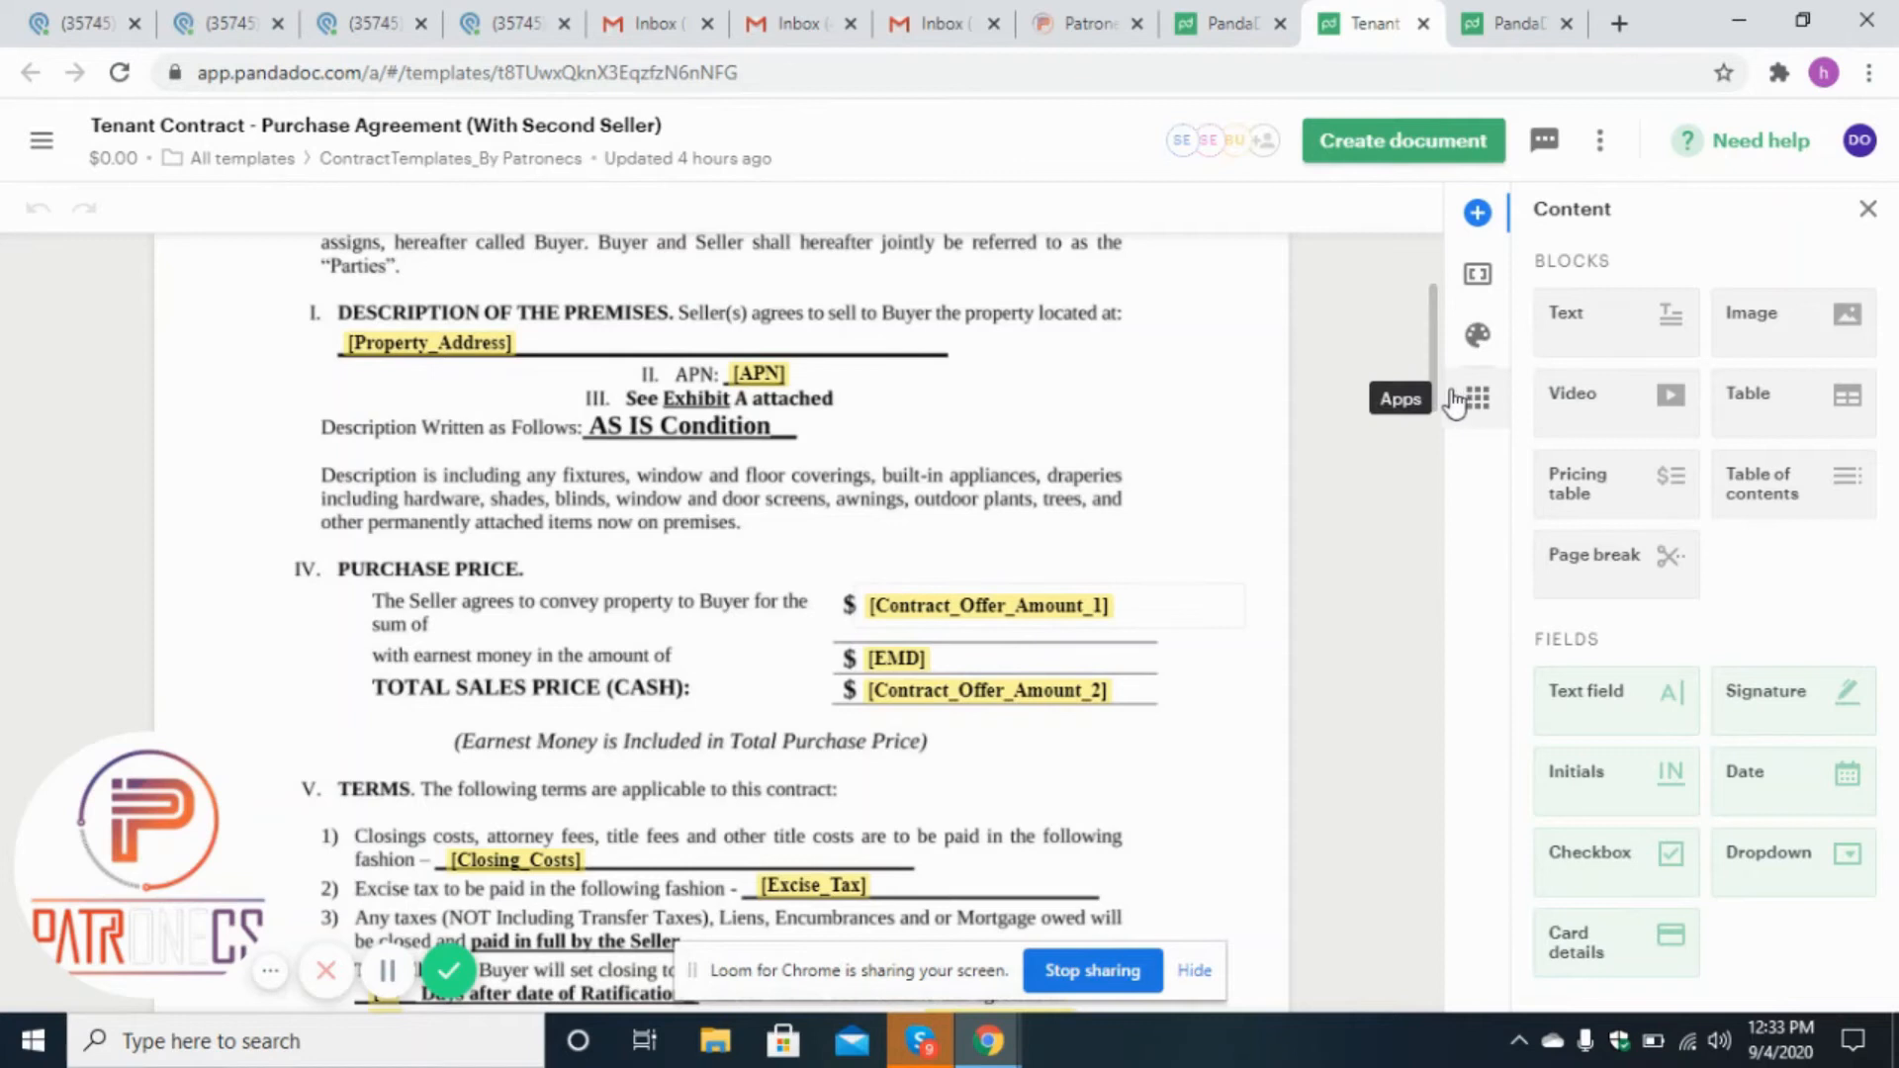
{"action": "scroll", "coordinate": [1433, 425], "scroll_direction": "down", "scroll_amount": 3}
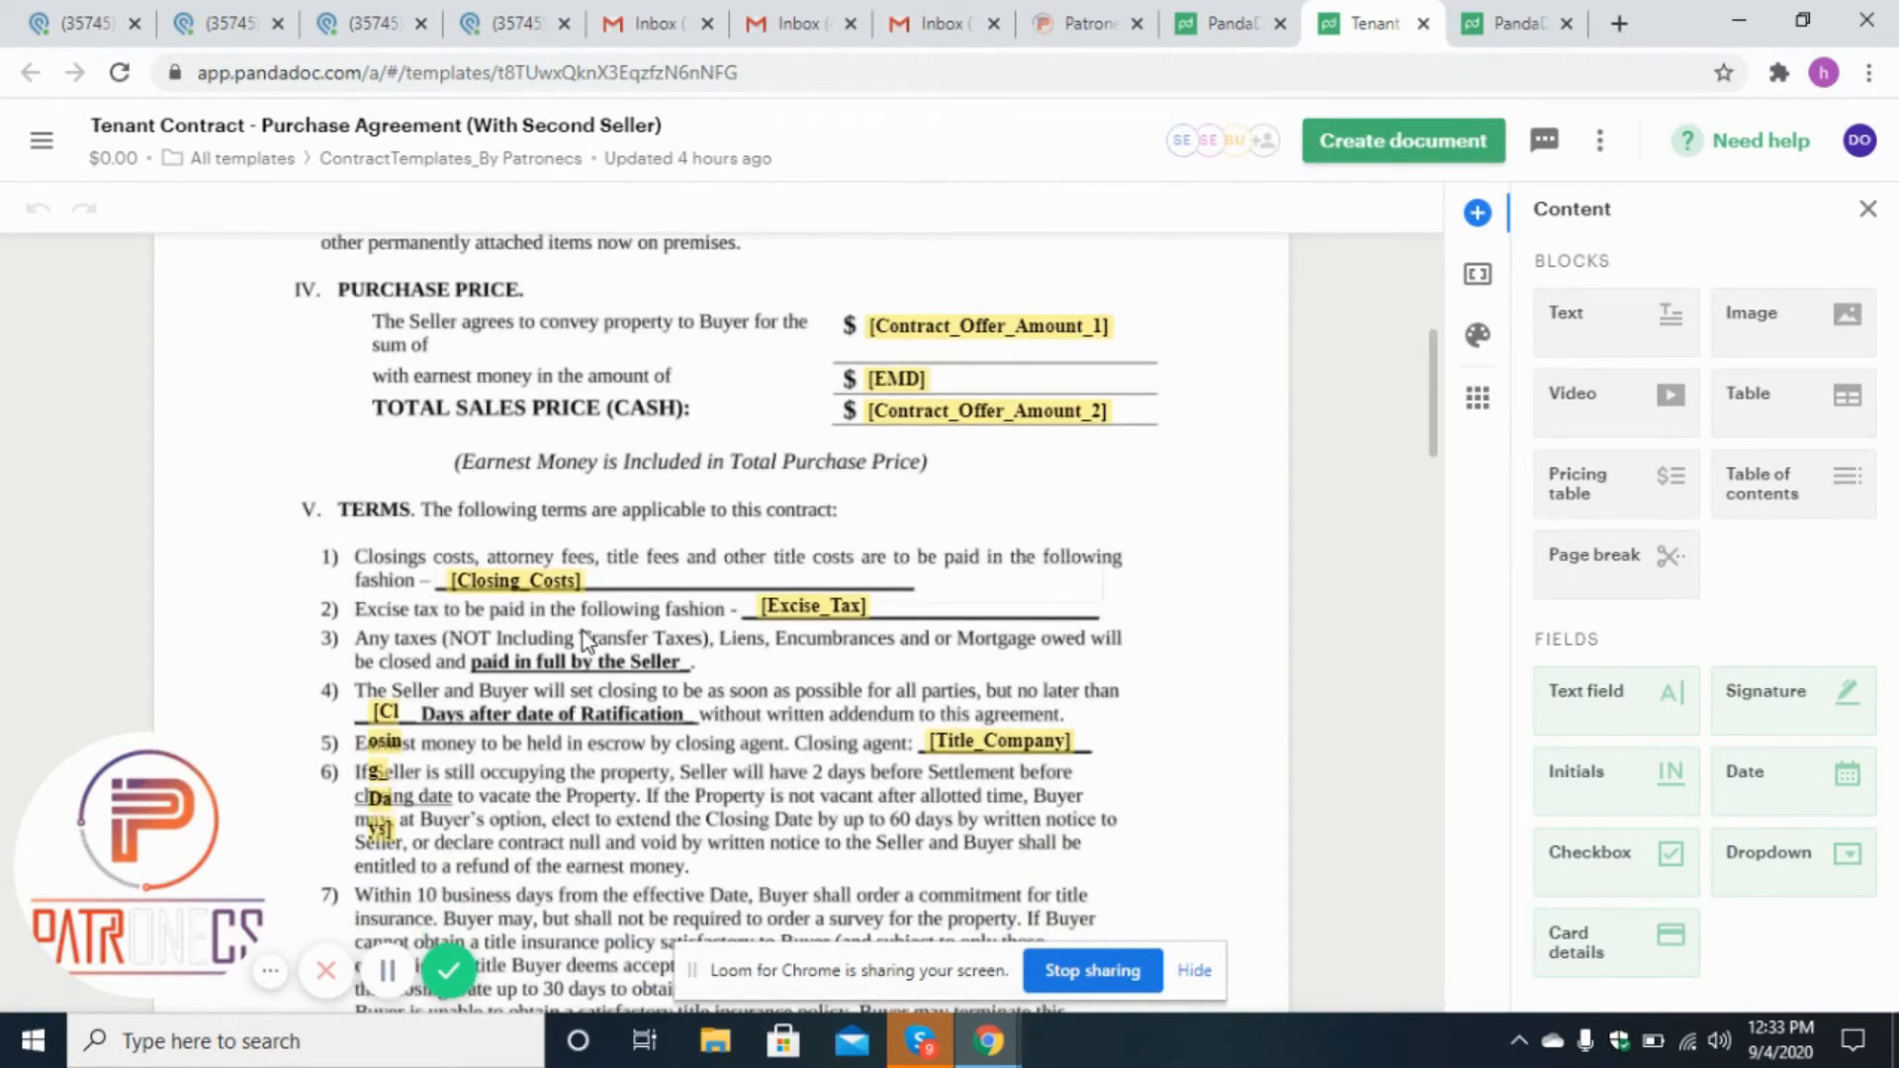
{"action": "left_click", "coordinate": [374, 23]}
{"action": "left_click", "coordinate": [524, 15]}
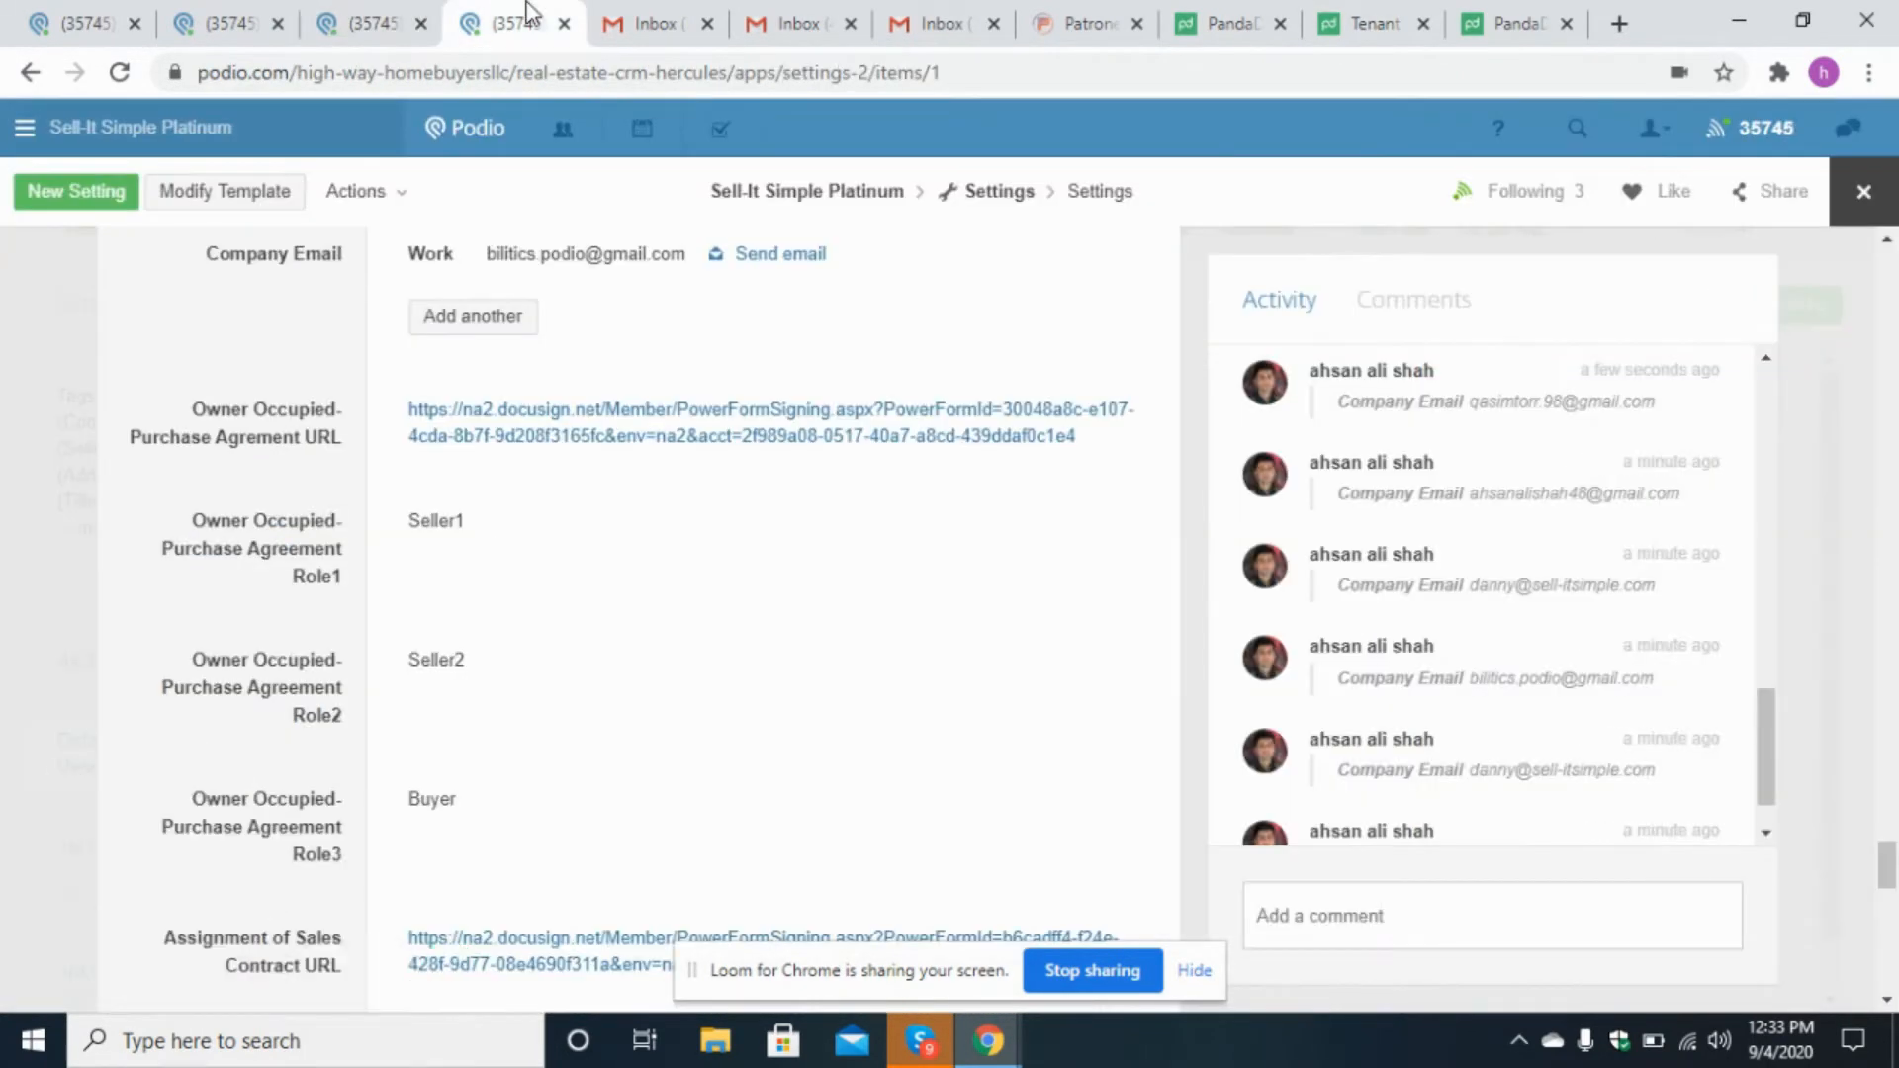
{"action": "left_click", "coordinate": [223, 23]}
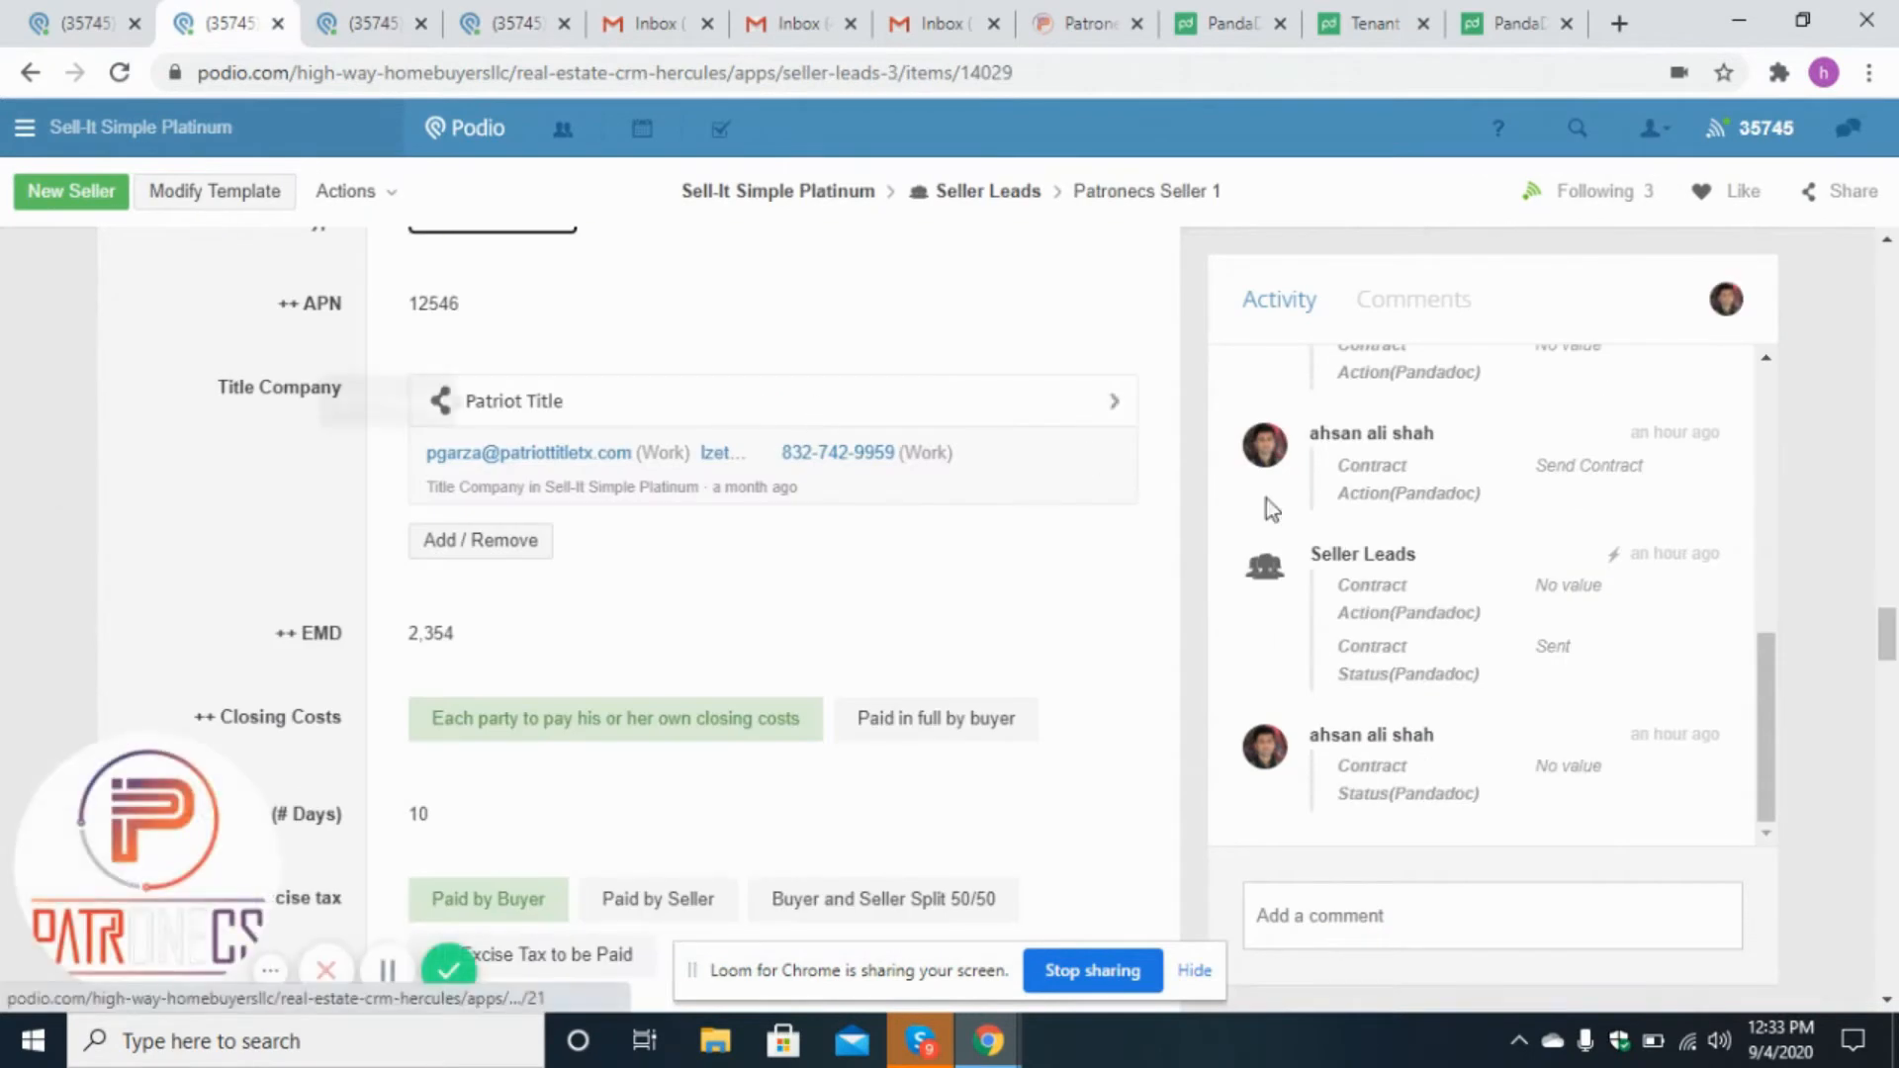
Generate the PandaDoc contract from the lead's Contract Action (Pandadoc) field.
{"action": "left_click_drag", "start_coordinate": [1891, 633], "coordinate": [1891, 695]}
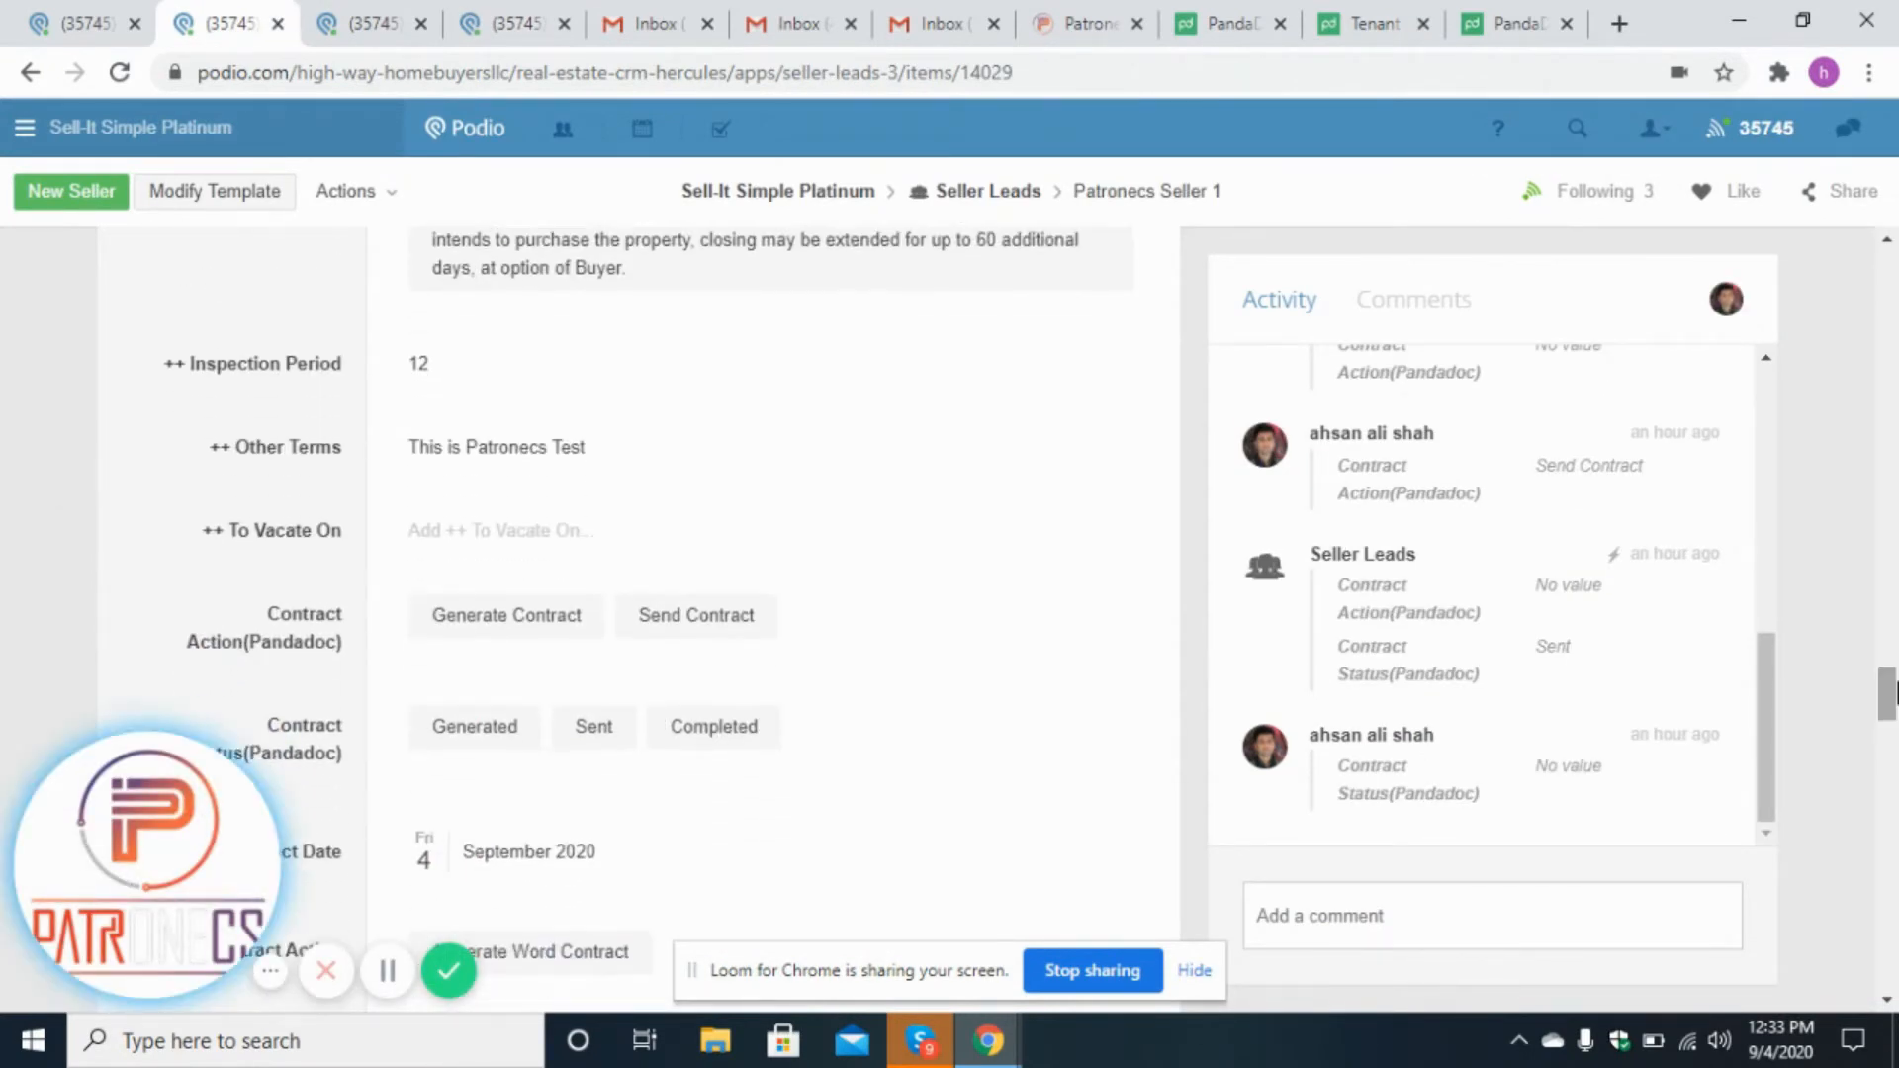
{"action": "mouse_move", "coordinate": [507, 637]}
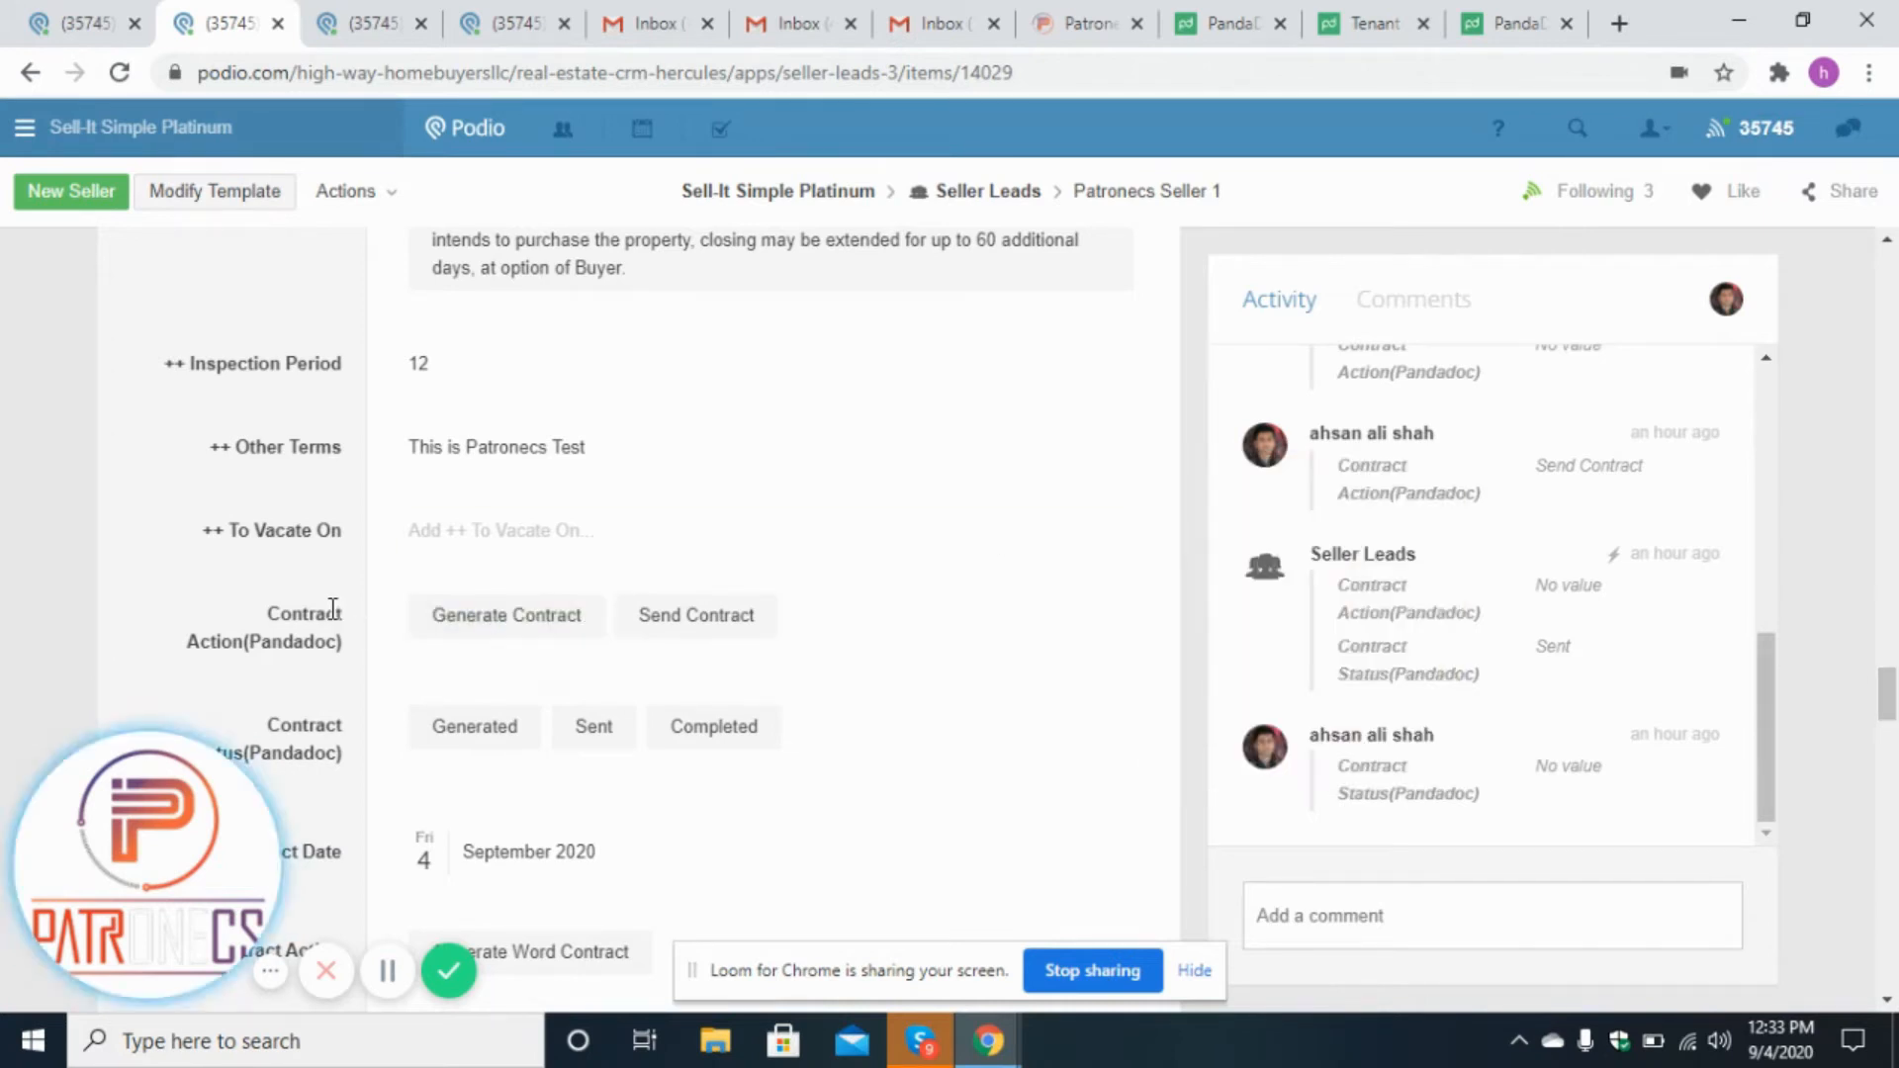
{"action": "mouse_move", "coordinate": [445, 623]}
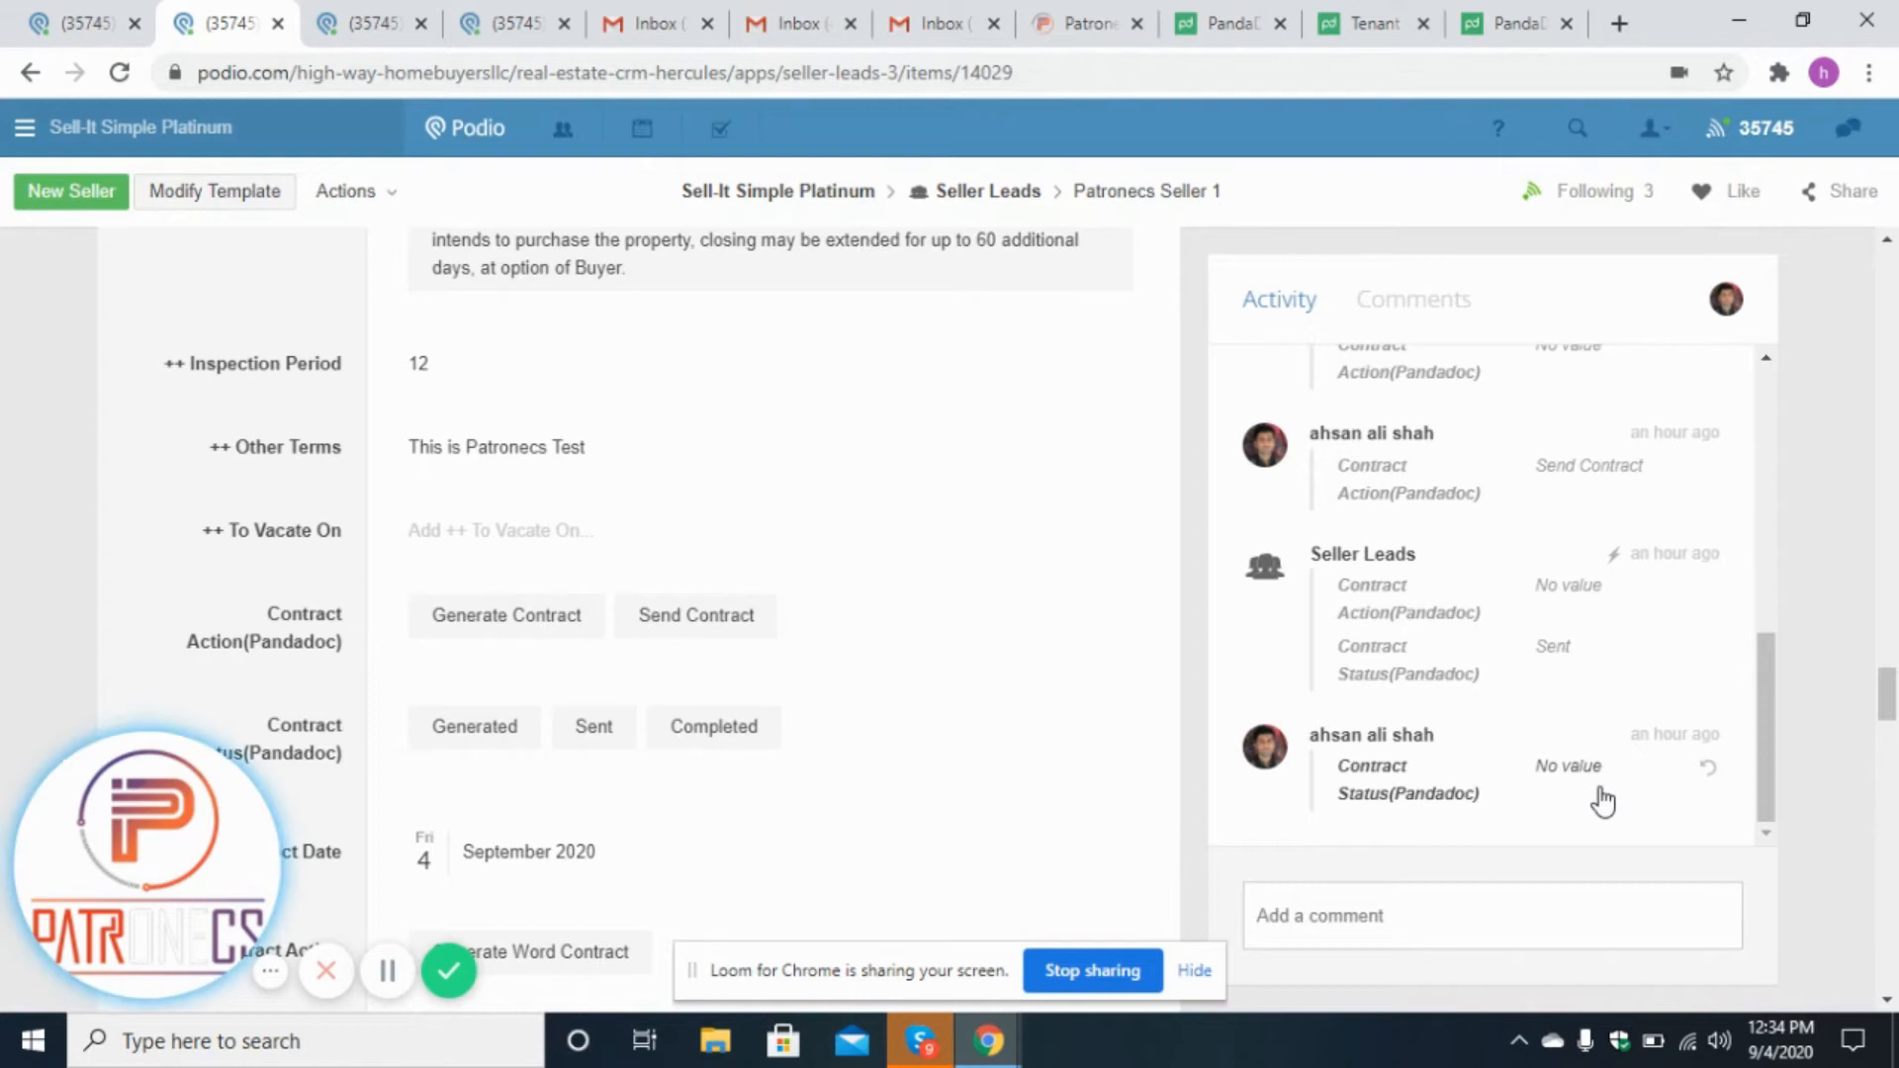
{"action": "left_click", "coordinate": [557, 621]}
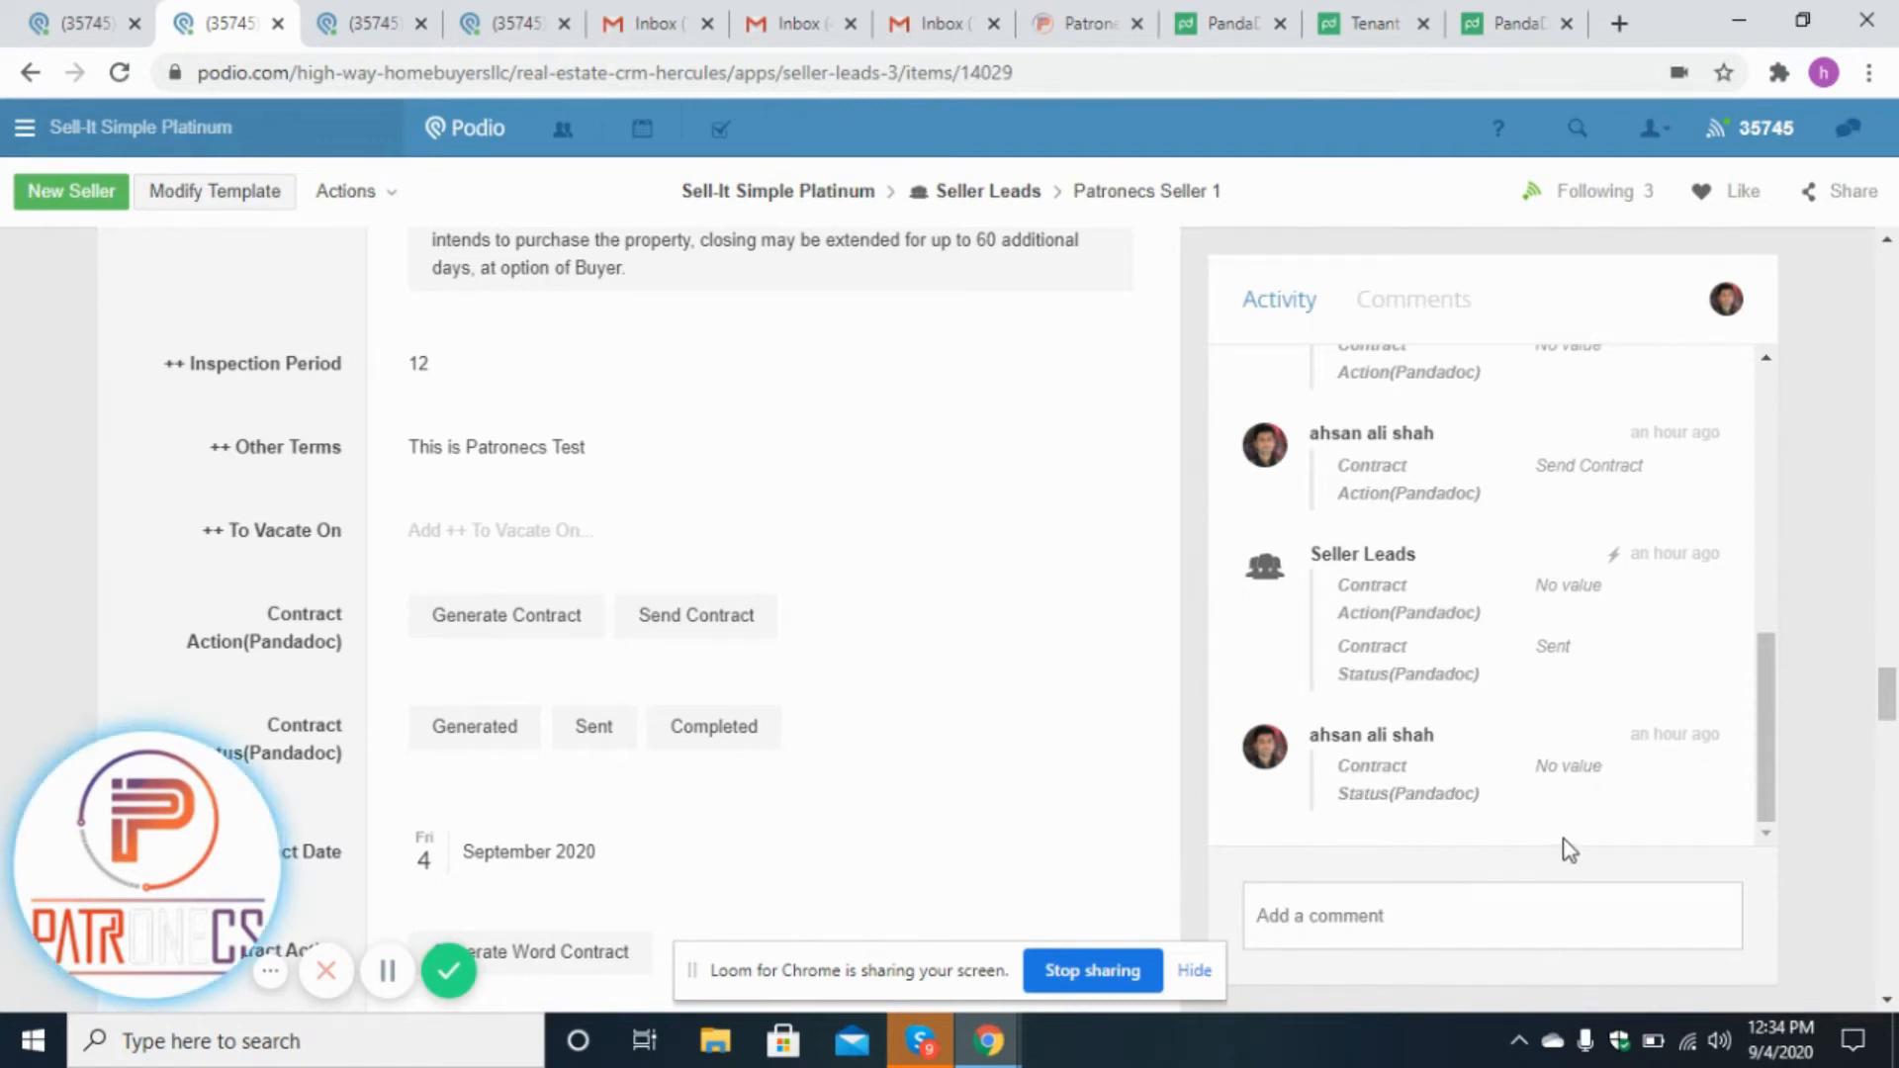
{"action": "mouse_move", "coordinate": [531, 644]}
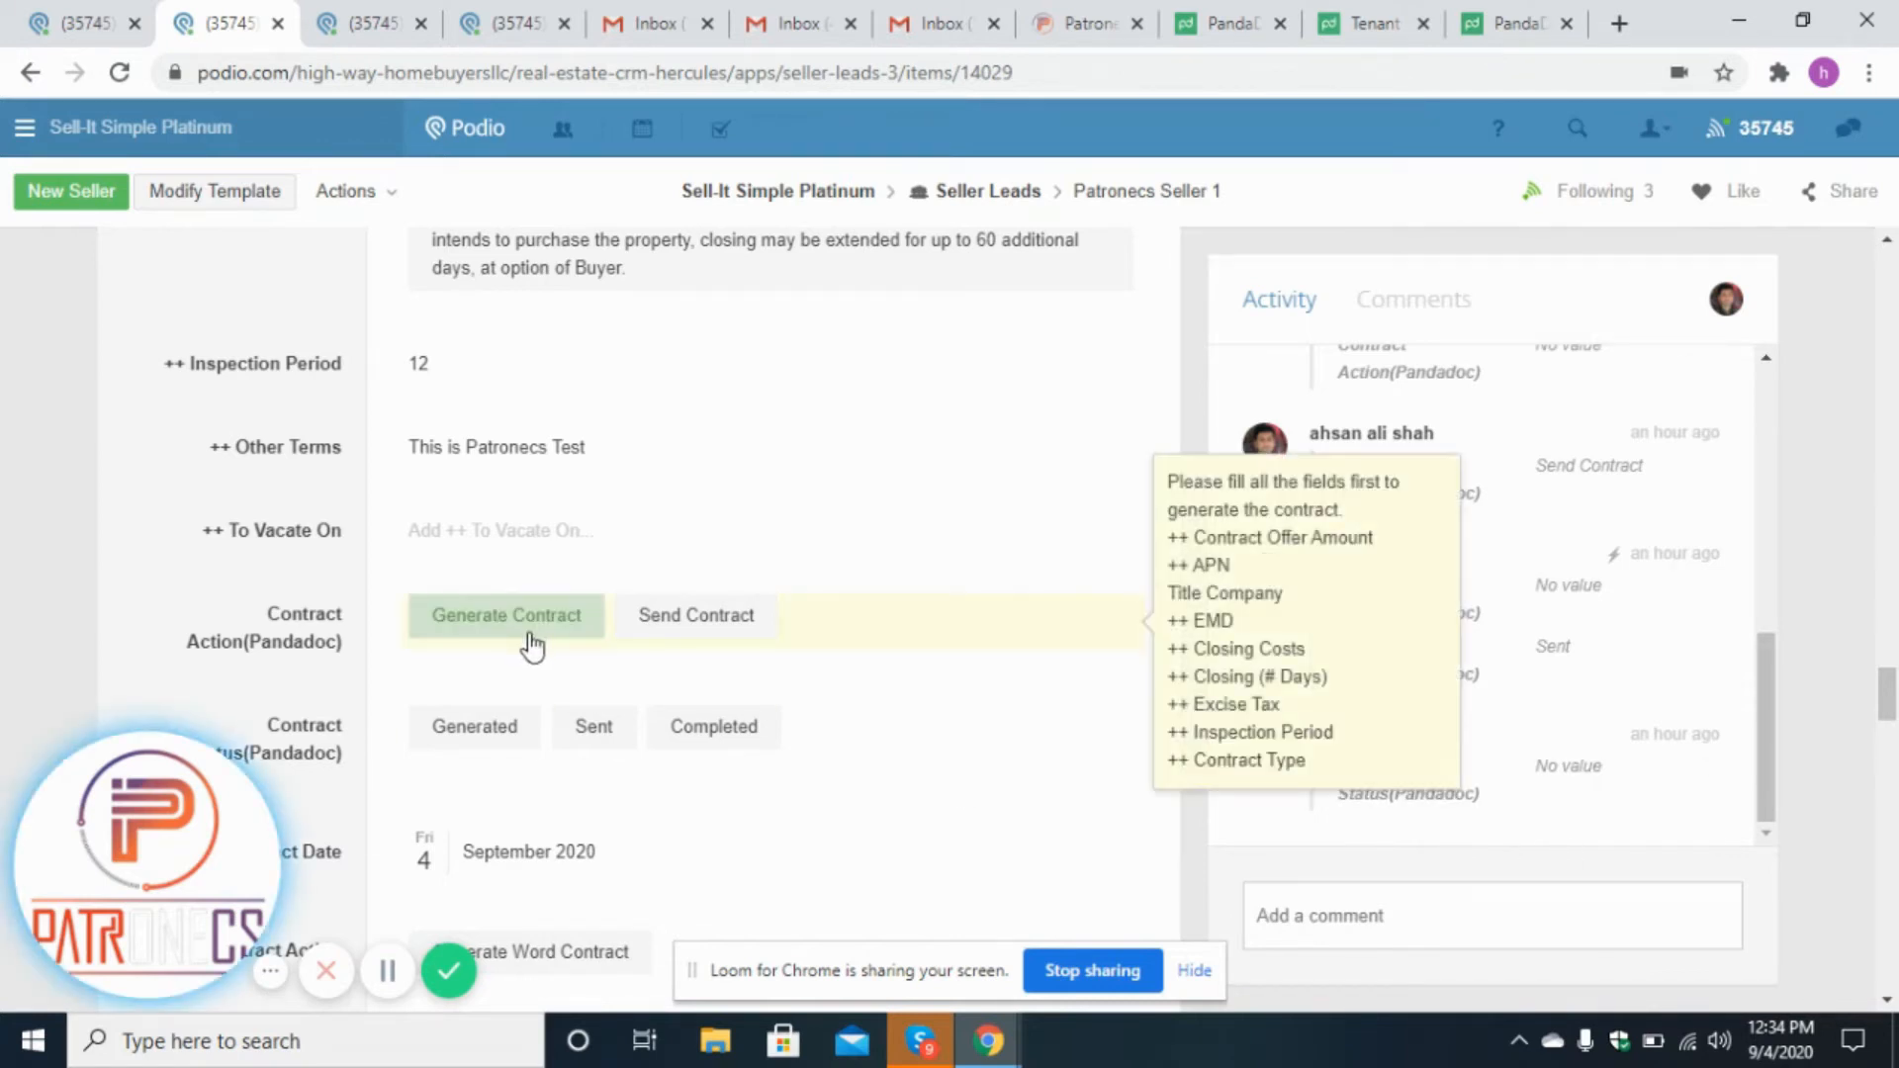
{"action": "left_click", "coordinate": [497, 630]}
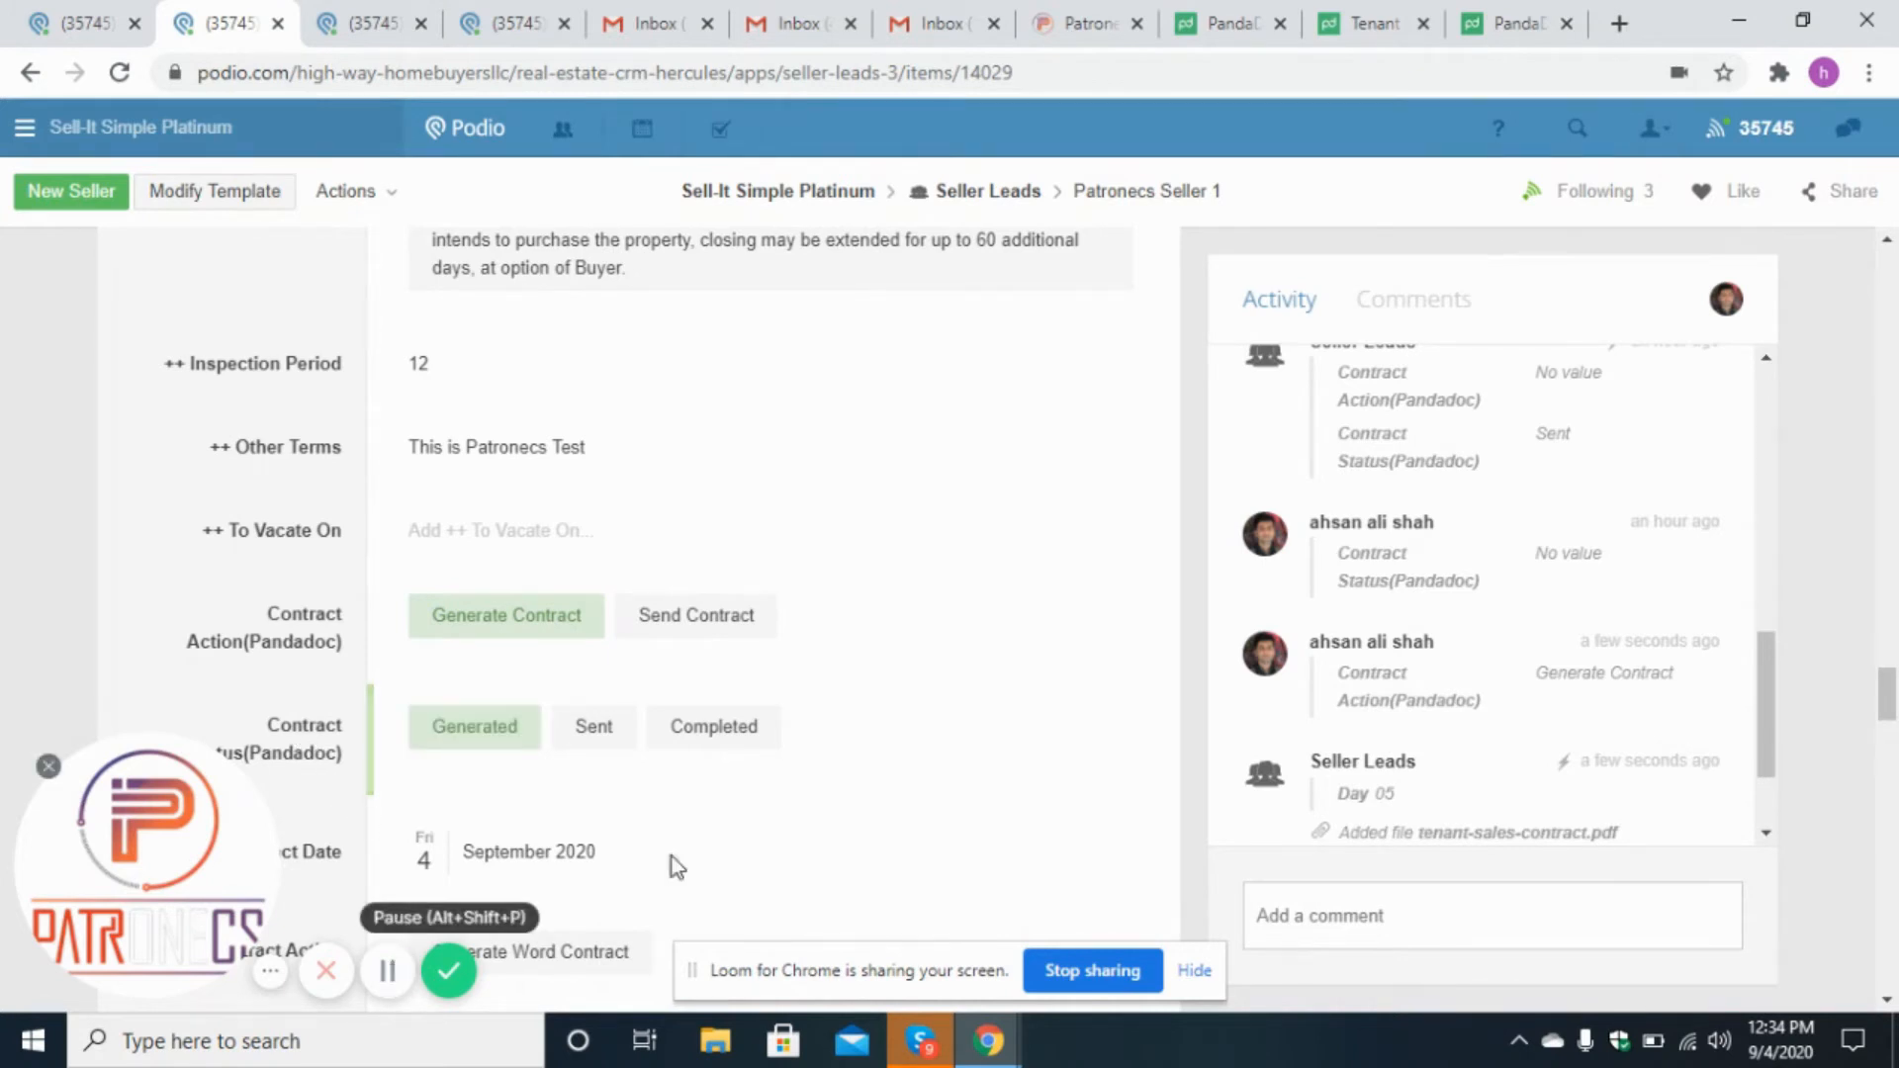
Open the generated tenant-sales-contract.pdf attachment in a new tab and scroll through it.
{"action": "scroll", "coordinate": [1766, 706], "scroll_direction": "down", "scroll_amount": 3}
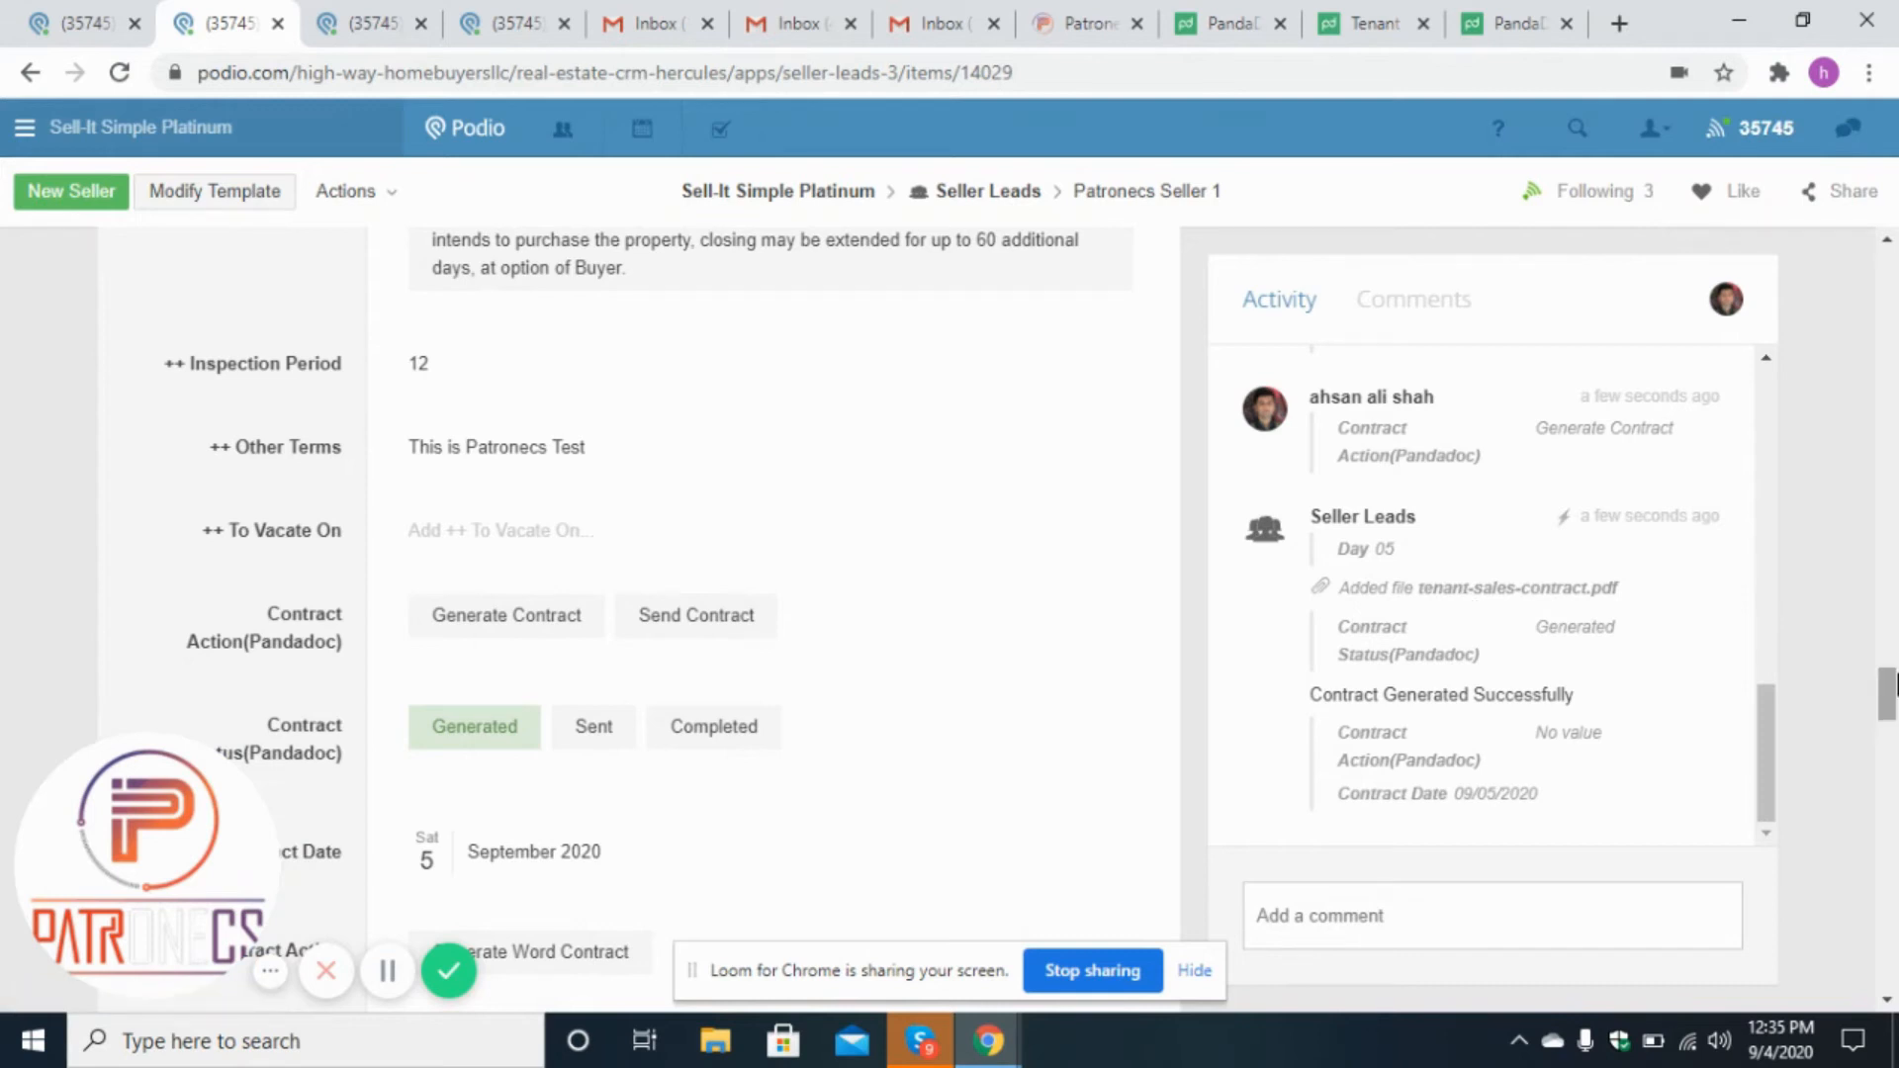
{"action": "left_click_drag", "start_coordinate": [1896, 677], "coordinate": [1896, 926]}
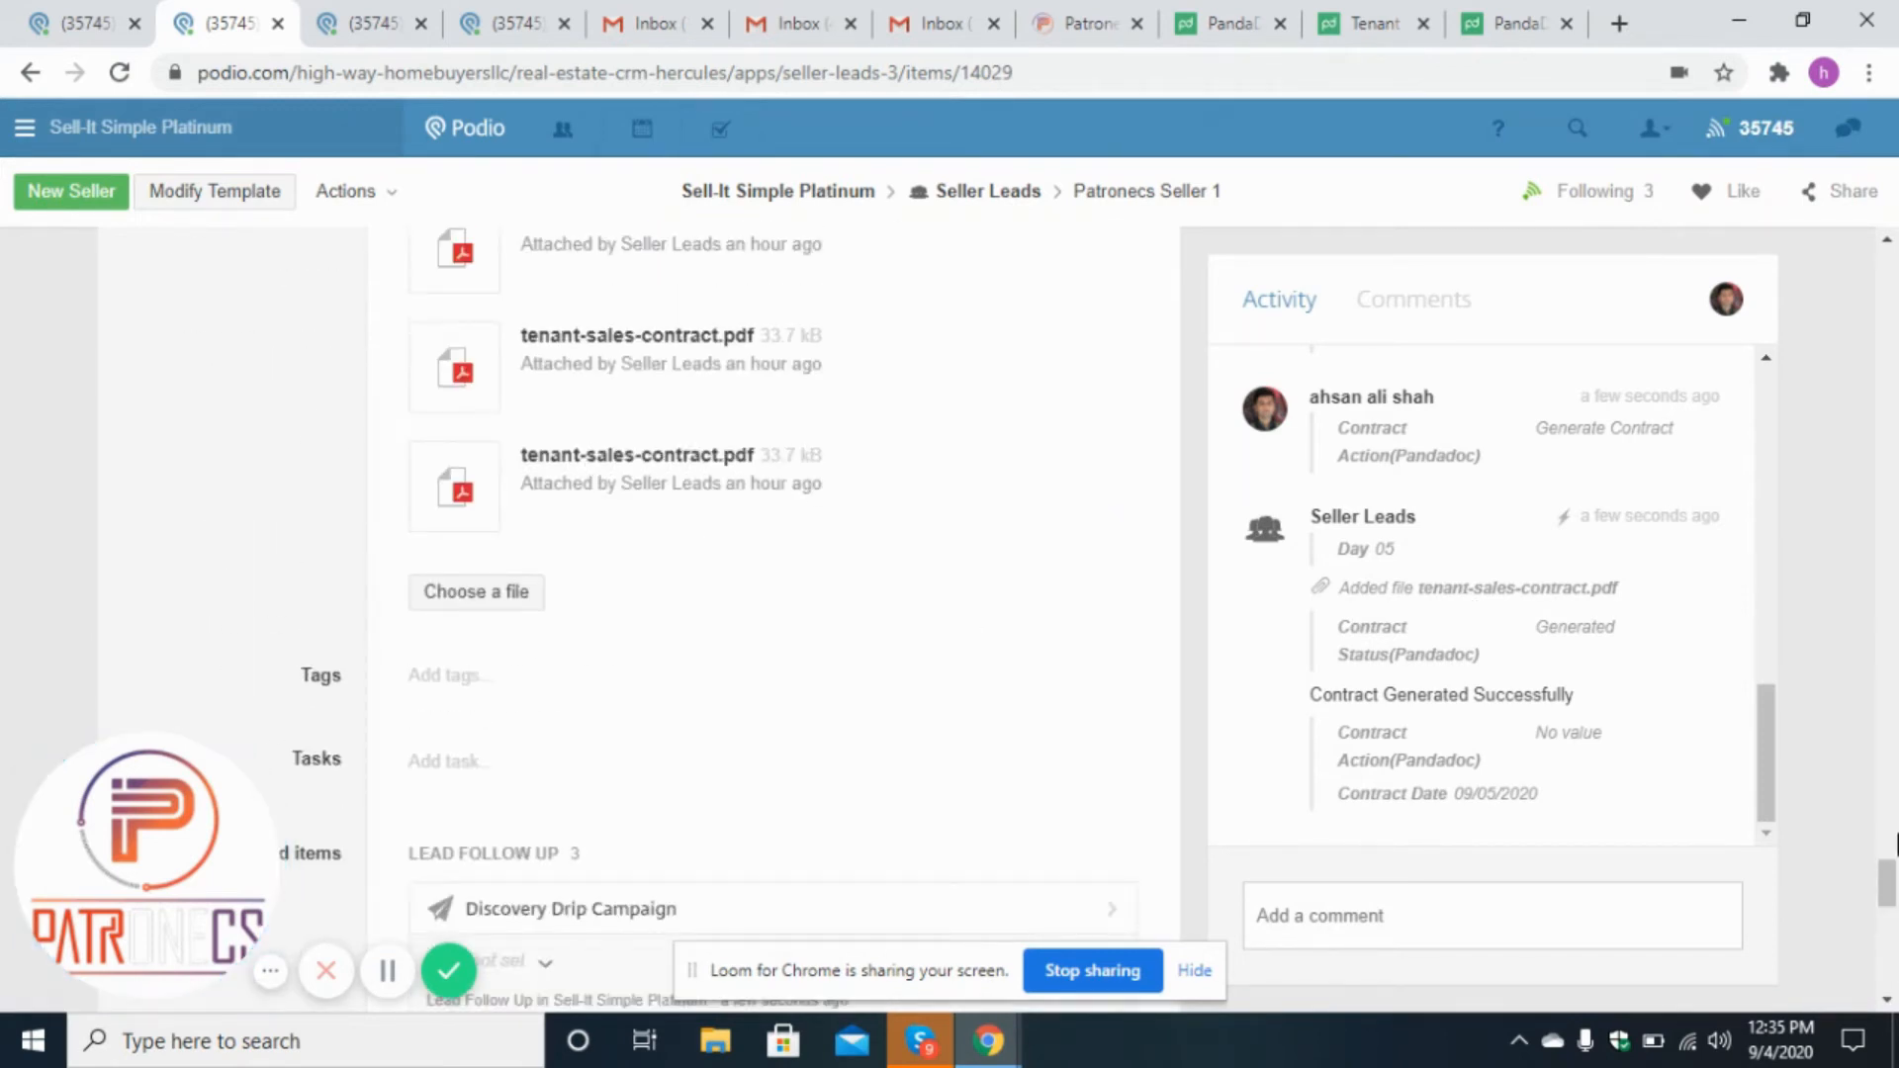
{"action": "left_click_drag", "start_coordinate": [1896, 915], "coordinate": [1893, 655]}
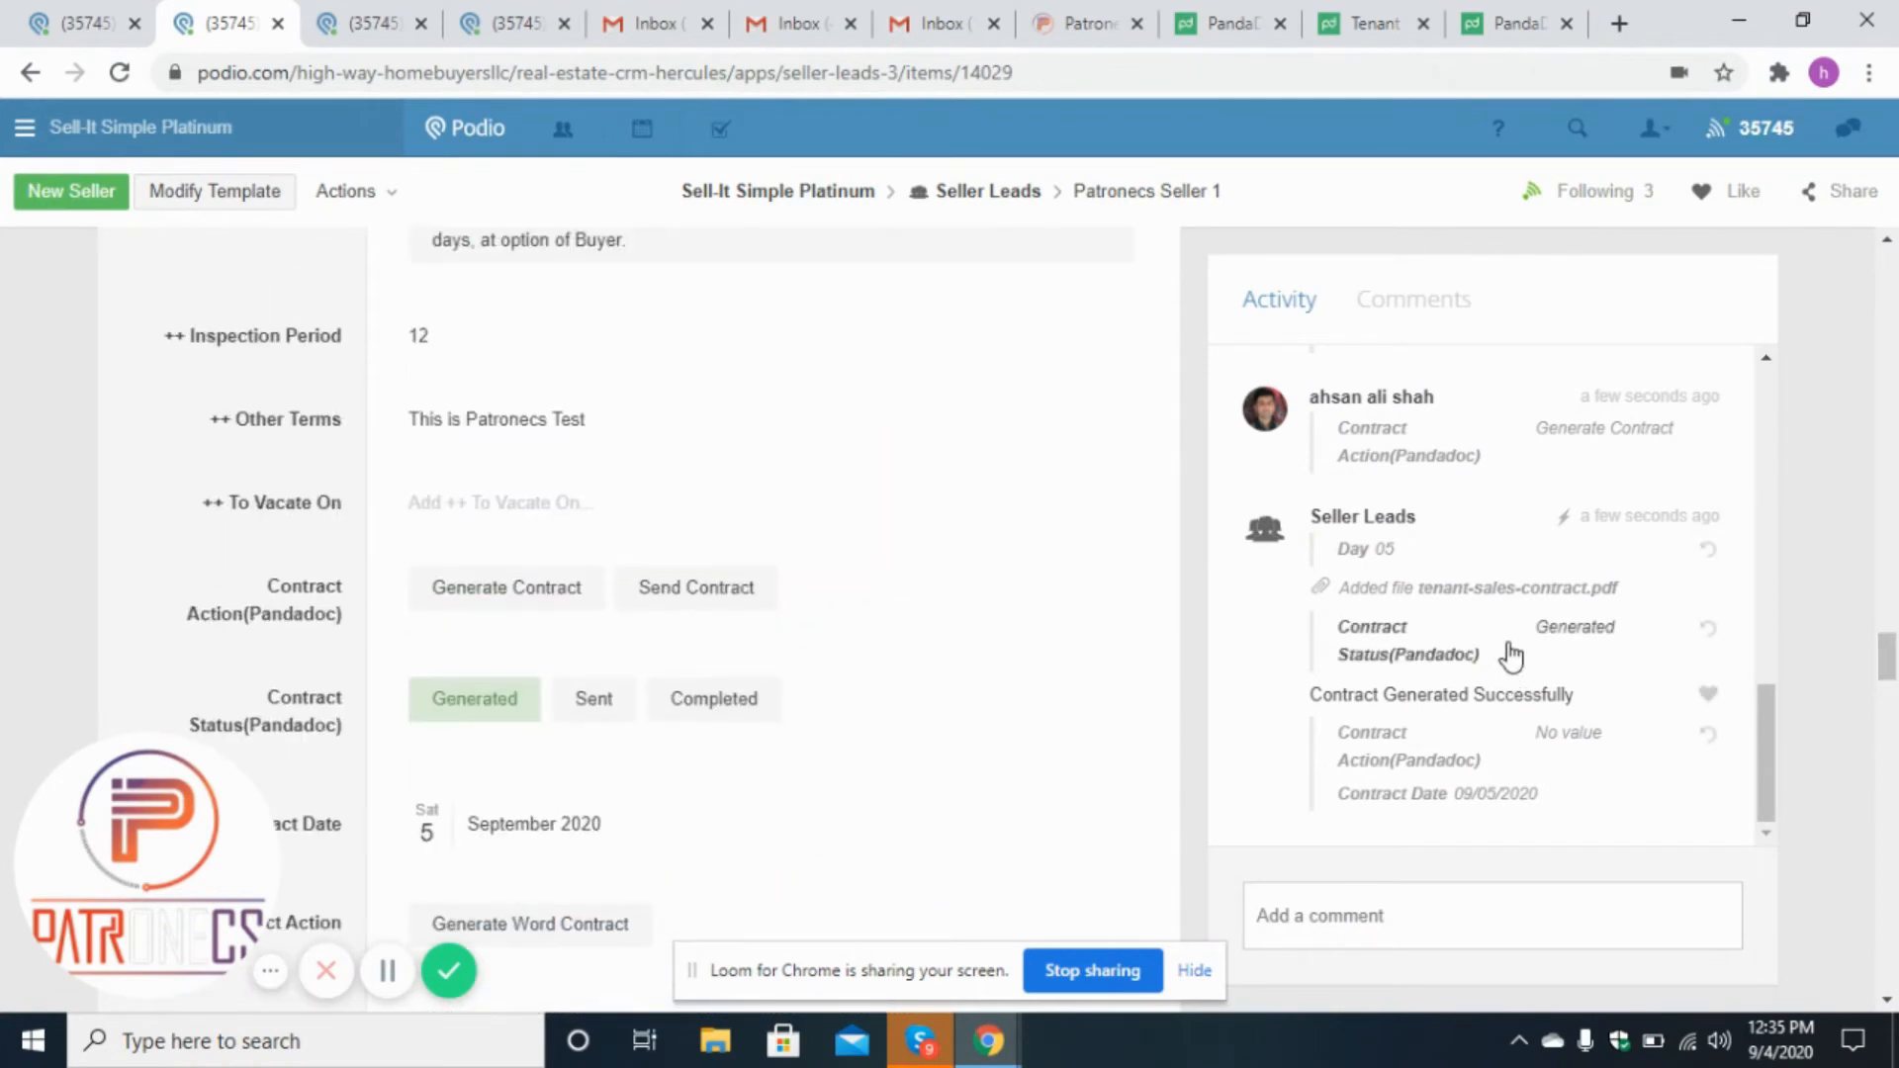
{"action": "right_click", "coordinate": [1462, 601]}
{"action": "left_click", "coordinate": [1480, 606]}
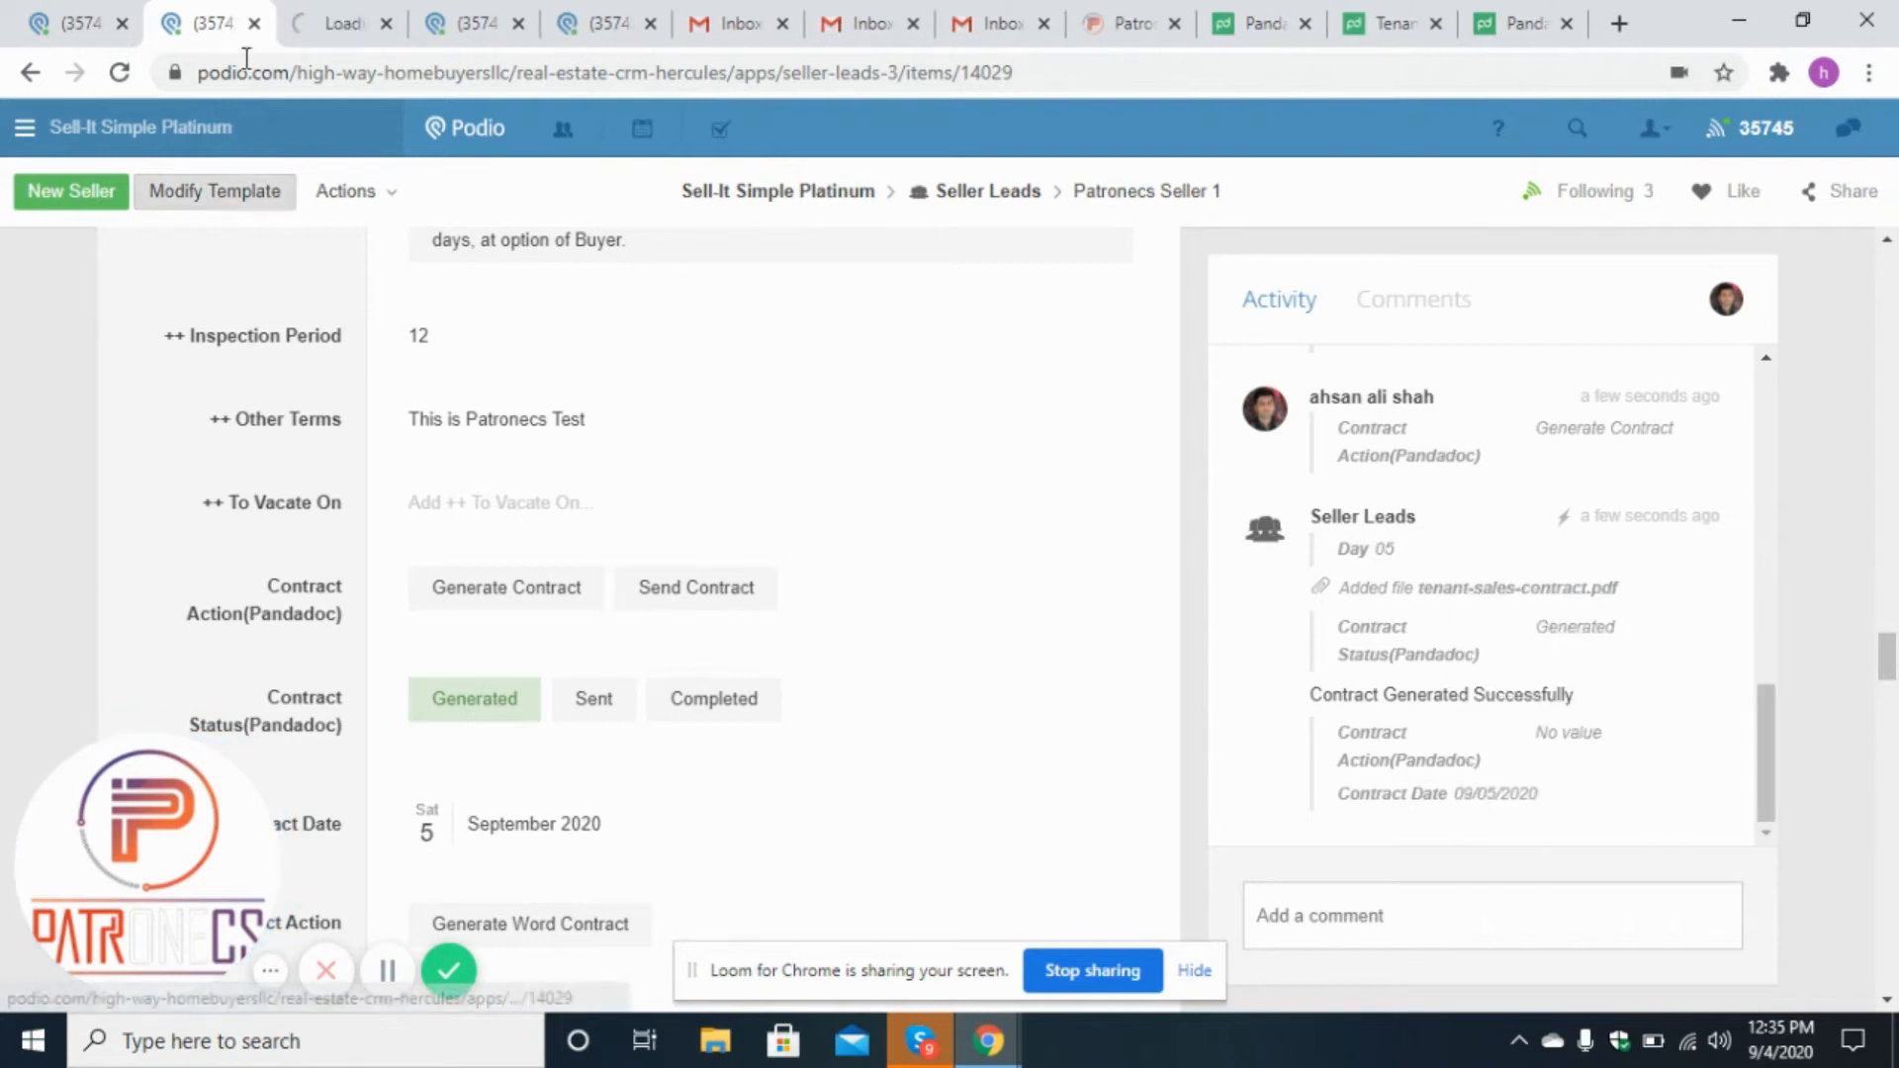
{"action": "left_click", "coordinate": [327, 22]}
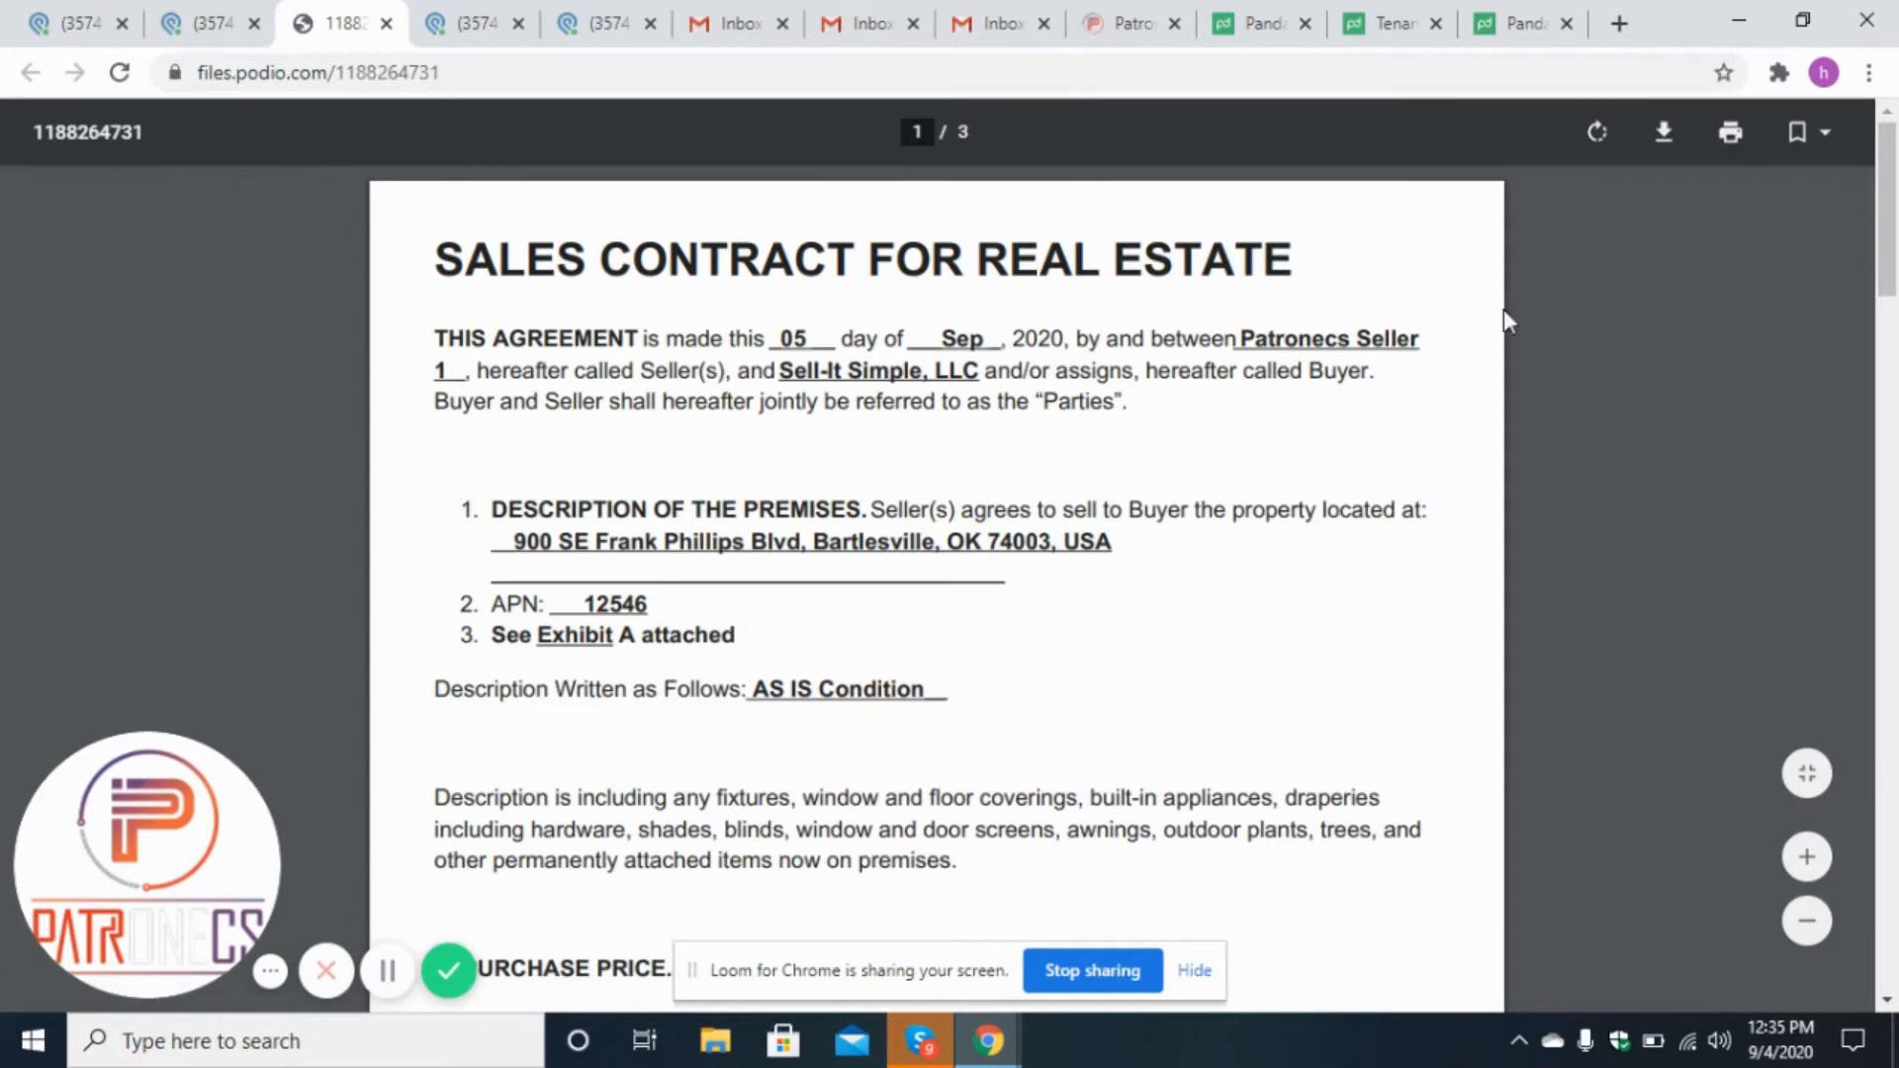
{"action": "left_click_drag", "start_coordinate": [1895, 247], "coordinate": [1894, 877]}
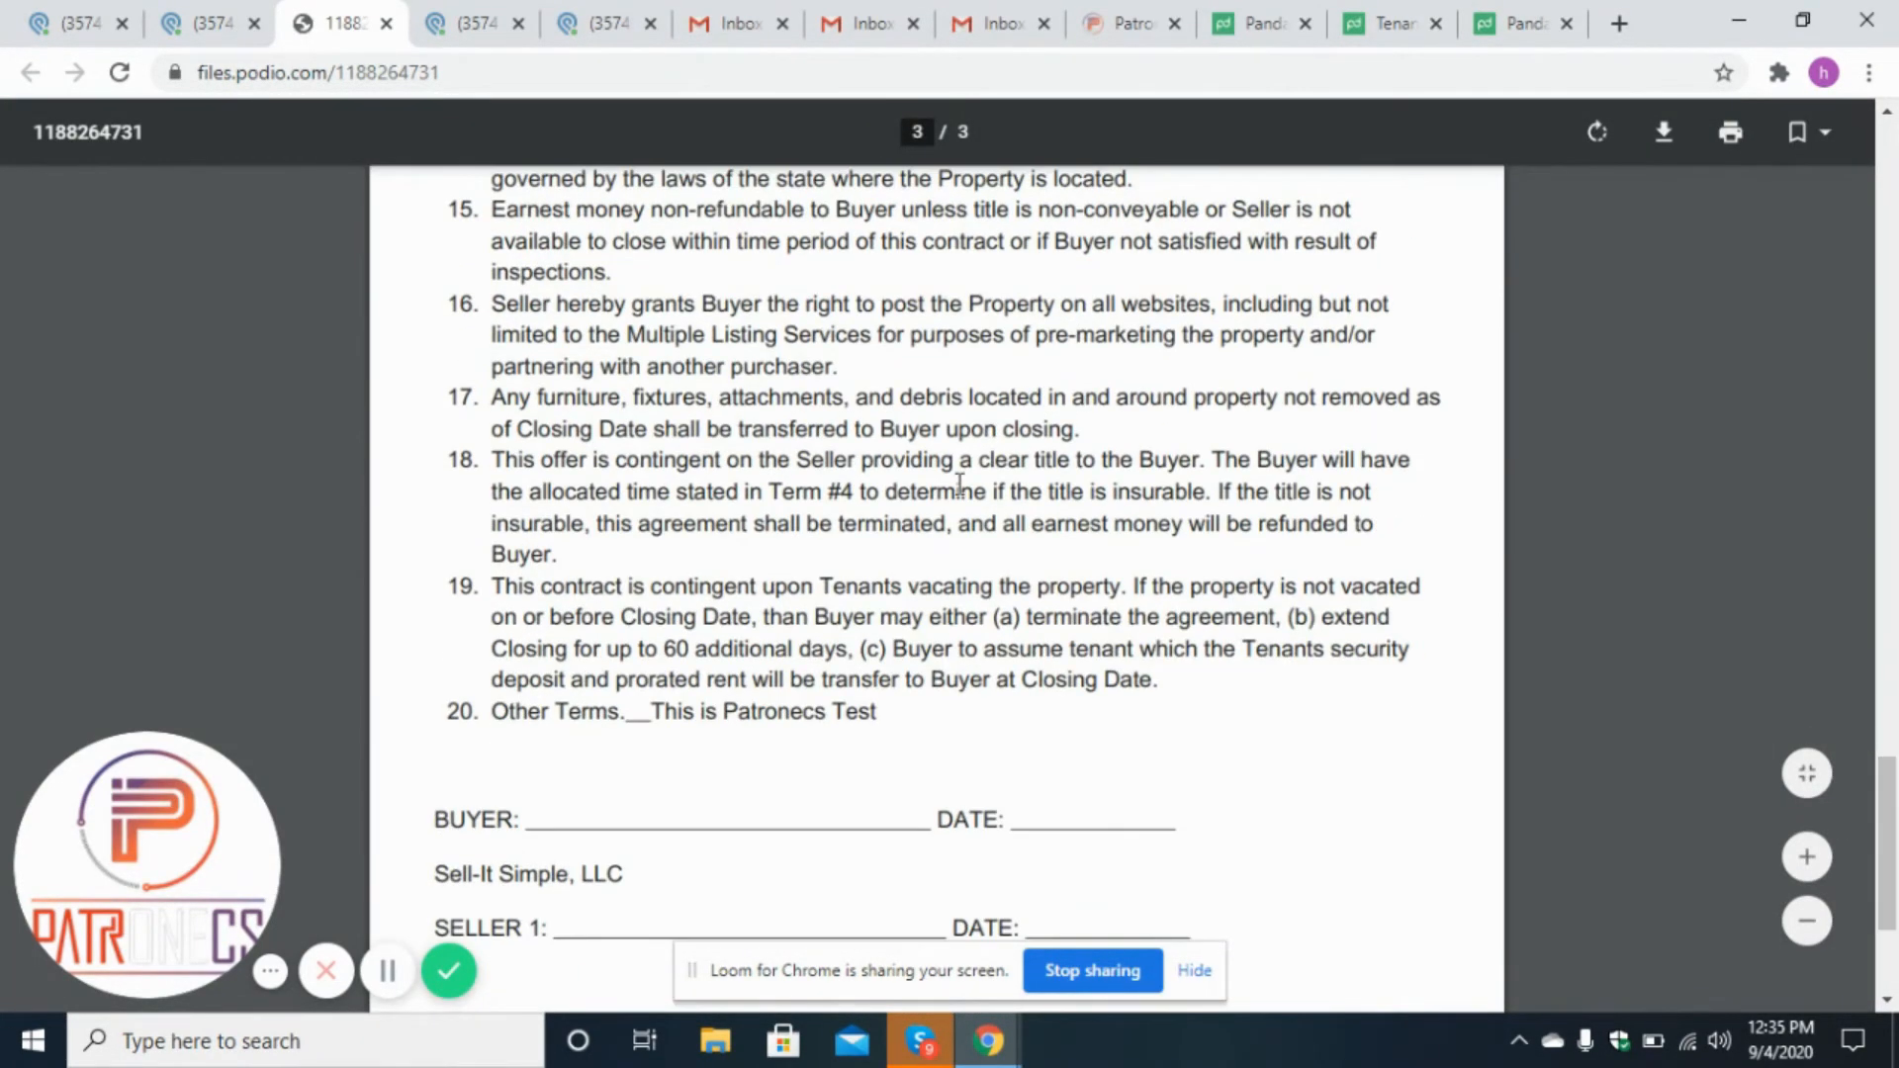
Send the contract to the sellers from the Patronecs Seller 1 lead's Contract Action (Pandadoc) field.
{"action": "left_click", "coordinate": [387, 23]}
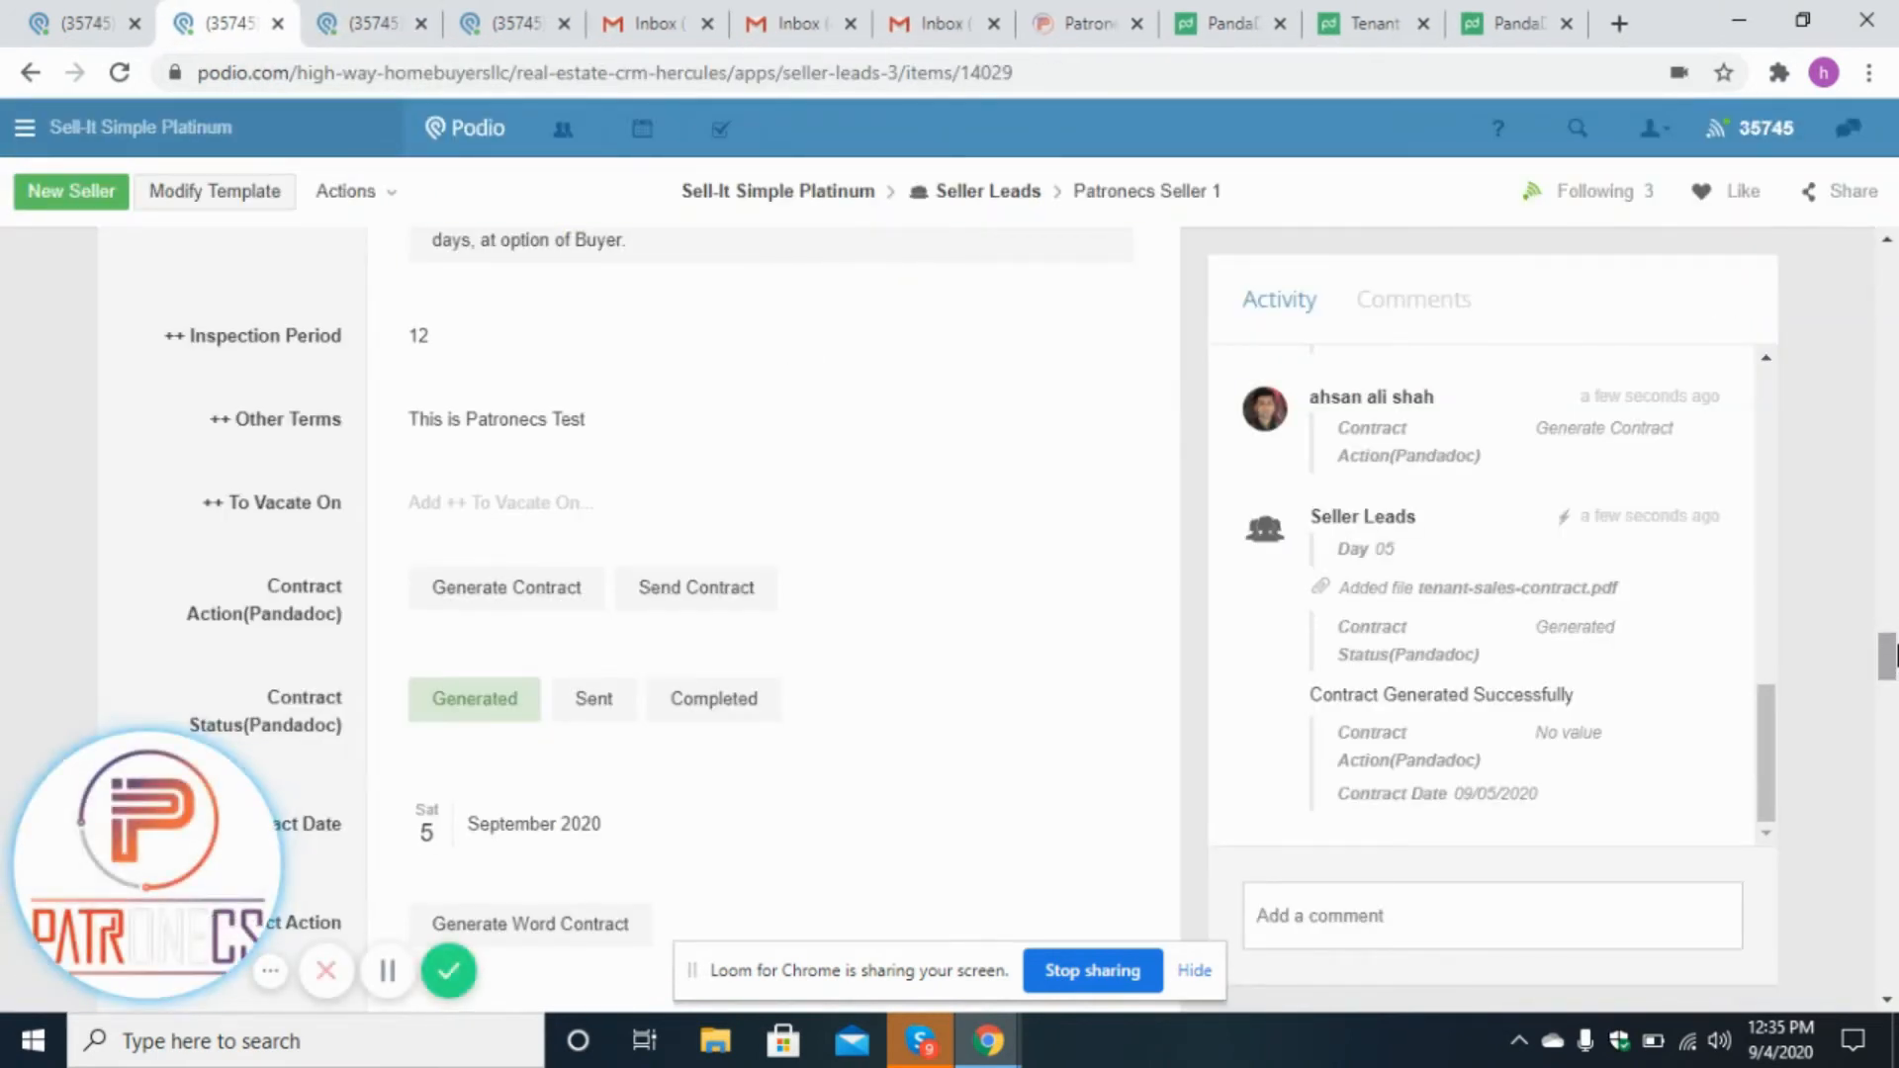
{"action": "scroll", "coordinate": [1894, 673], "scroll_direction": "down", "scroll_amount": 1}
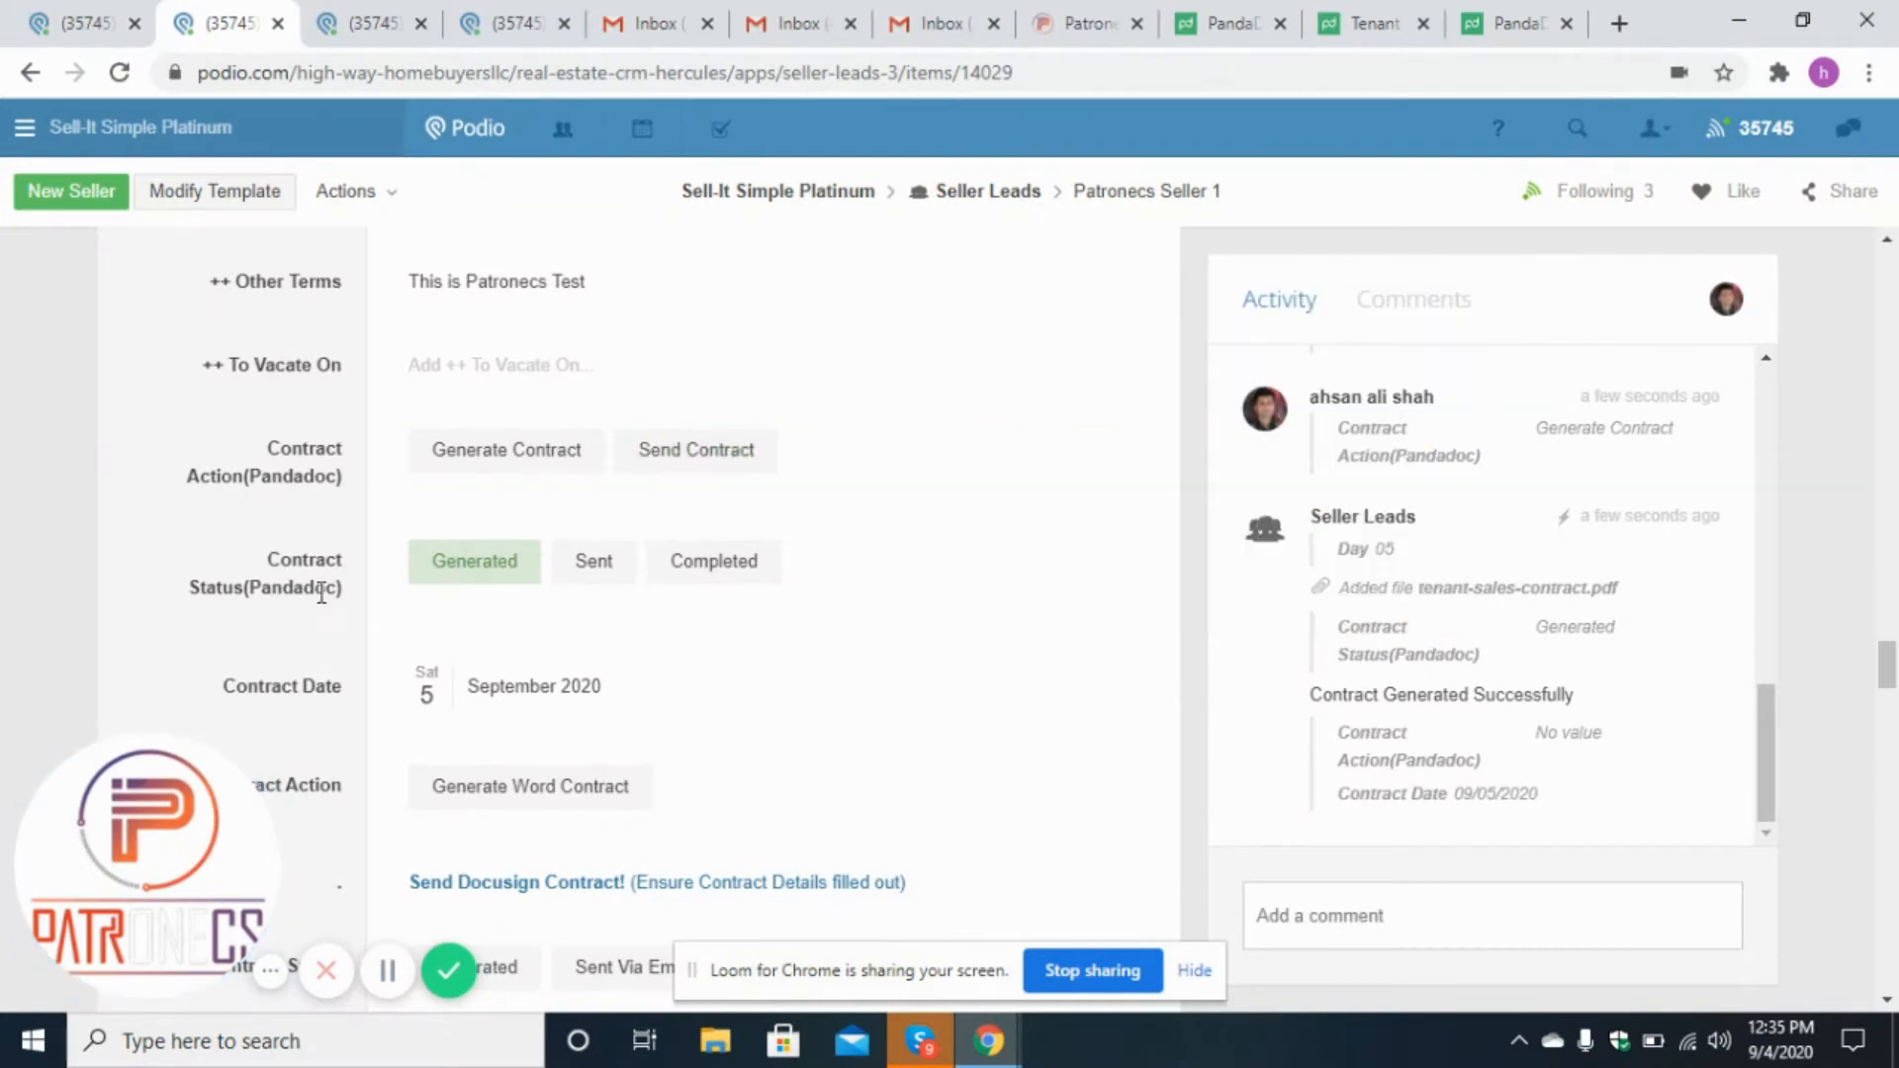
{"action": "left_click", "coordinate": [627, 585]}
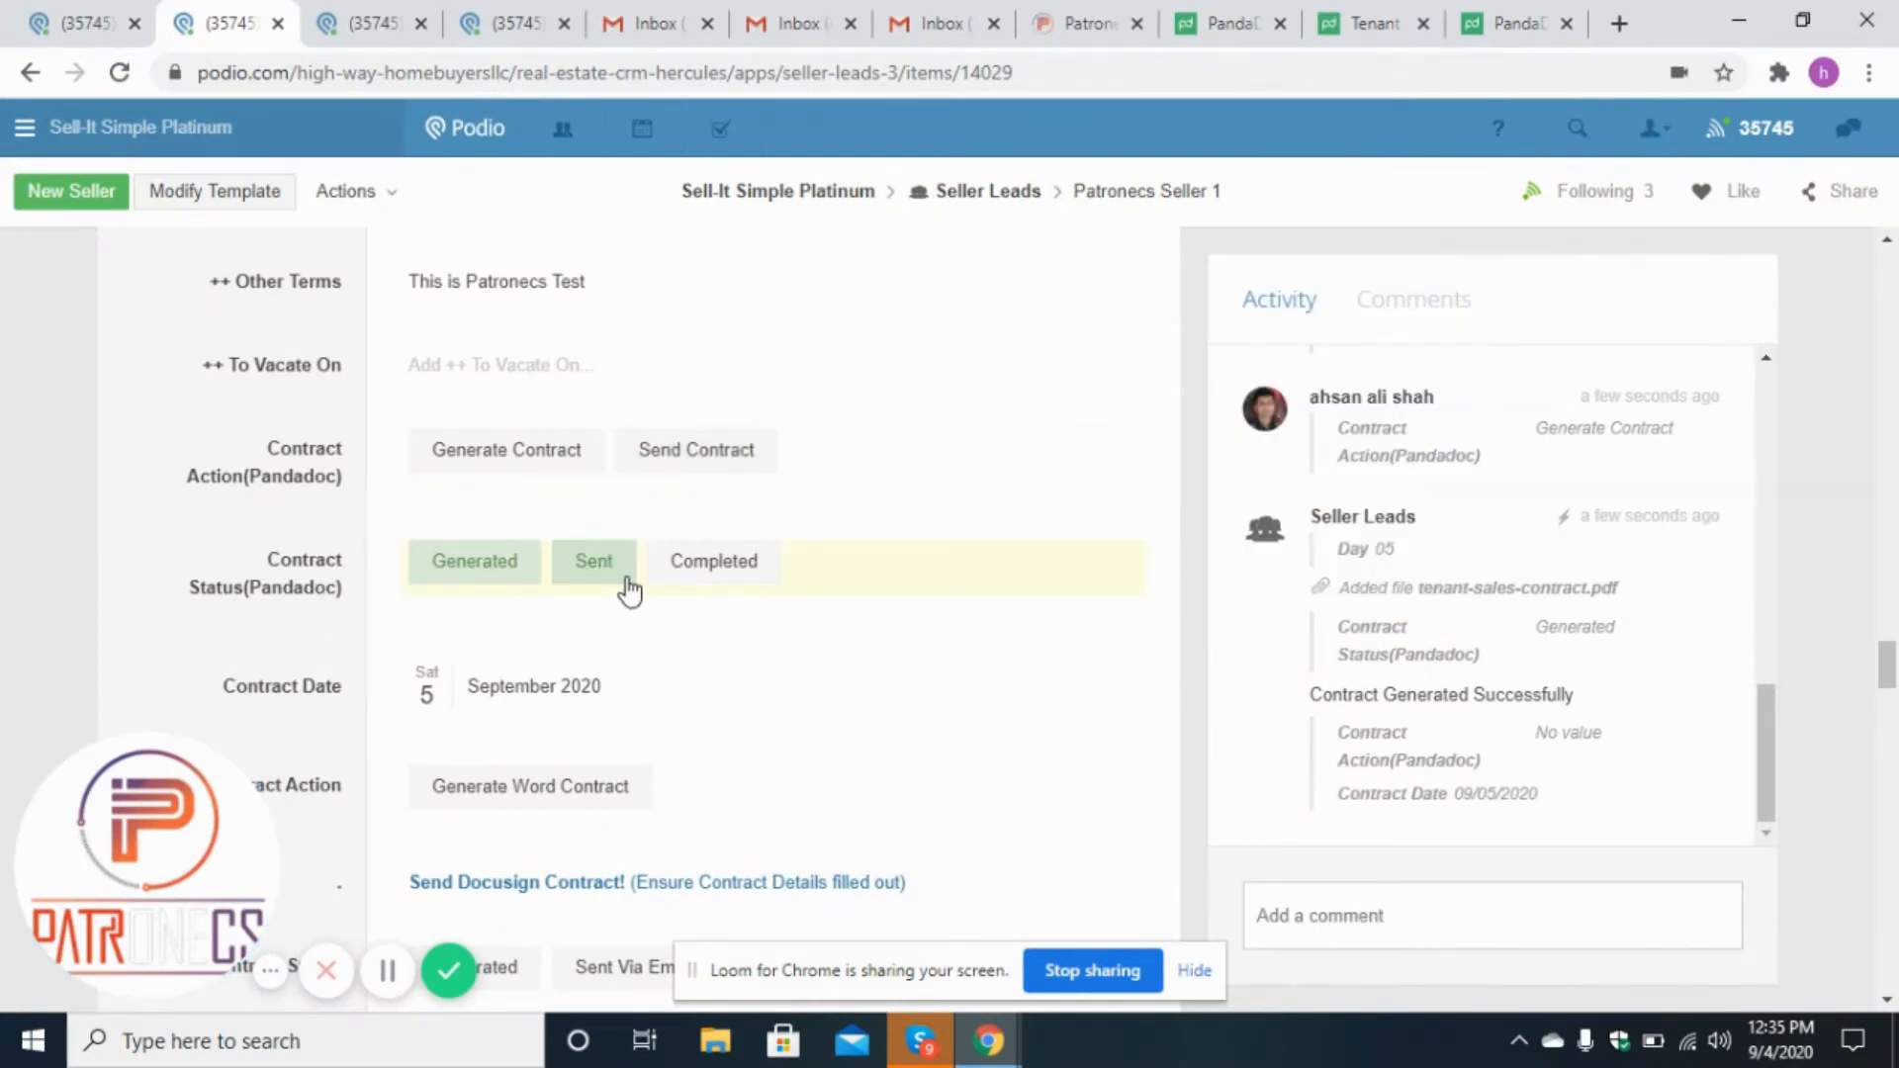
{"action": "left_click", "coordinate": [486, 14]}
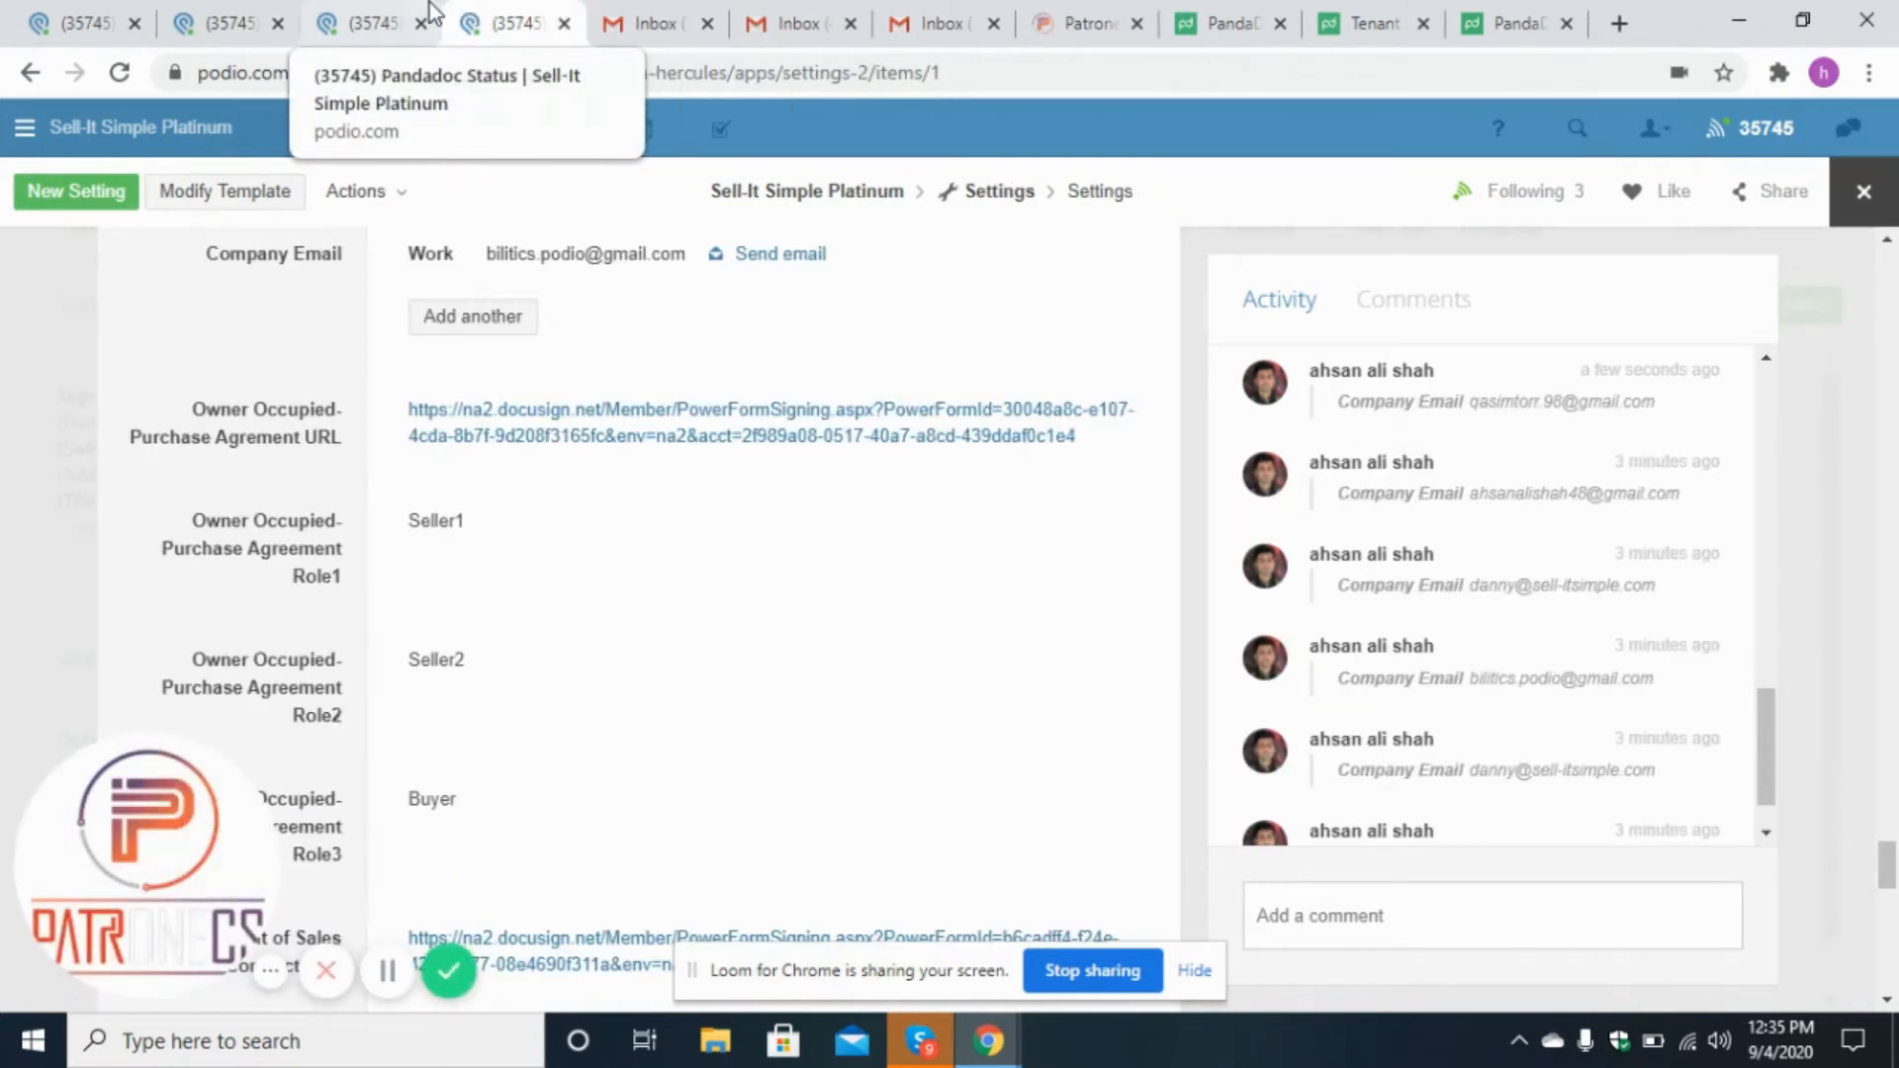
{"action": "left_click", "coordinate": [376, 22]}
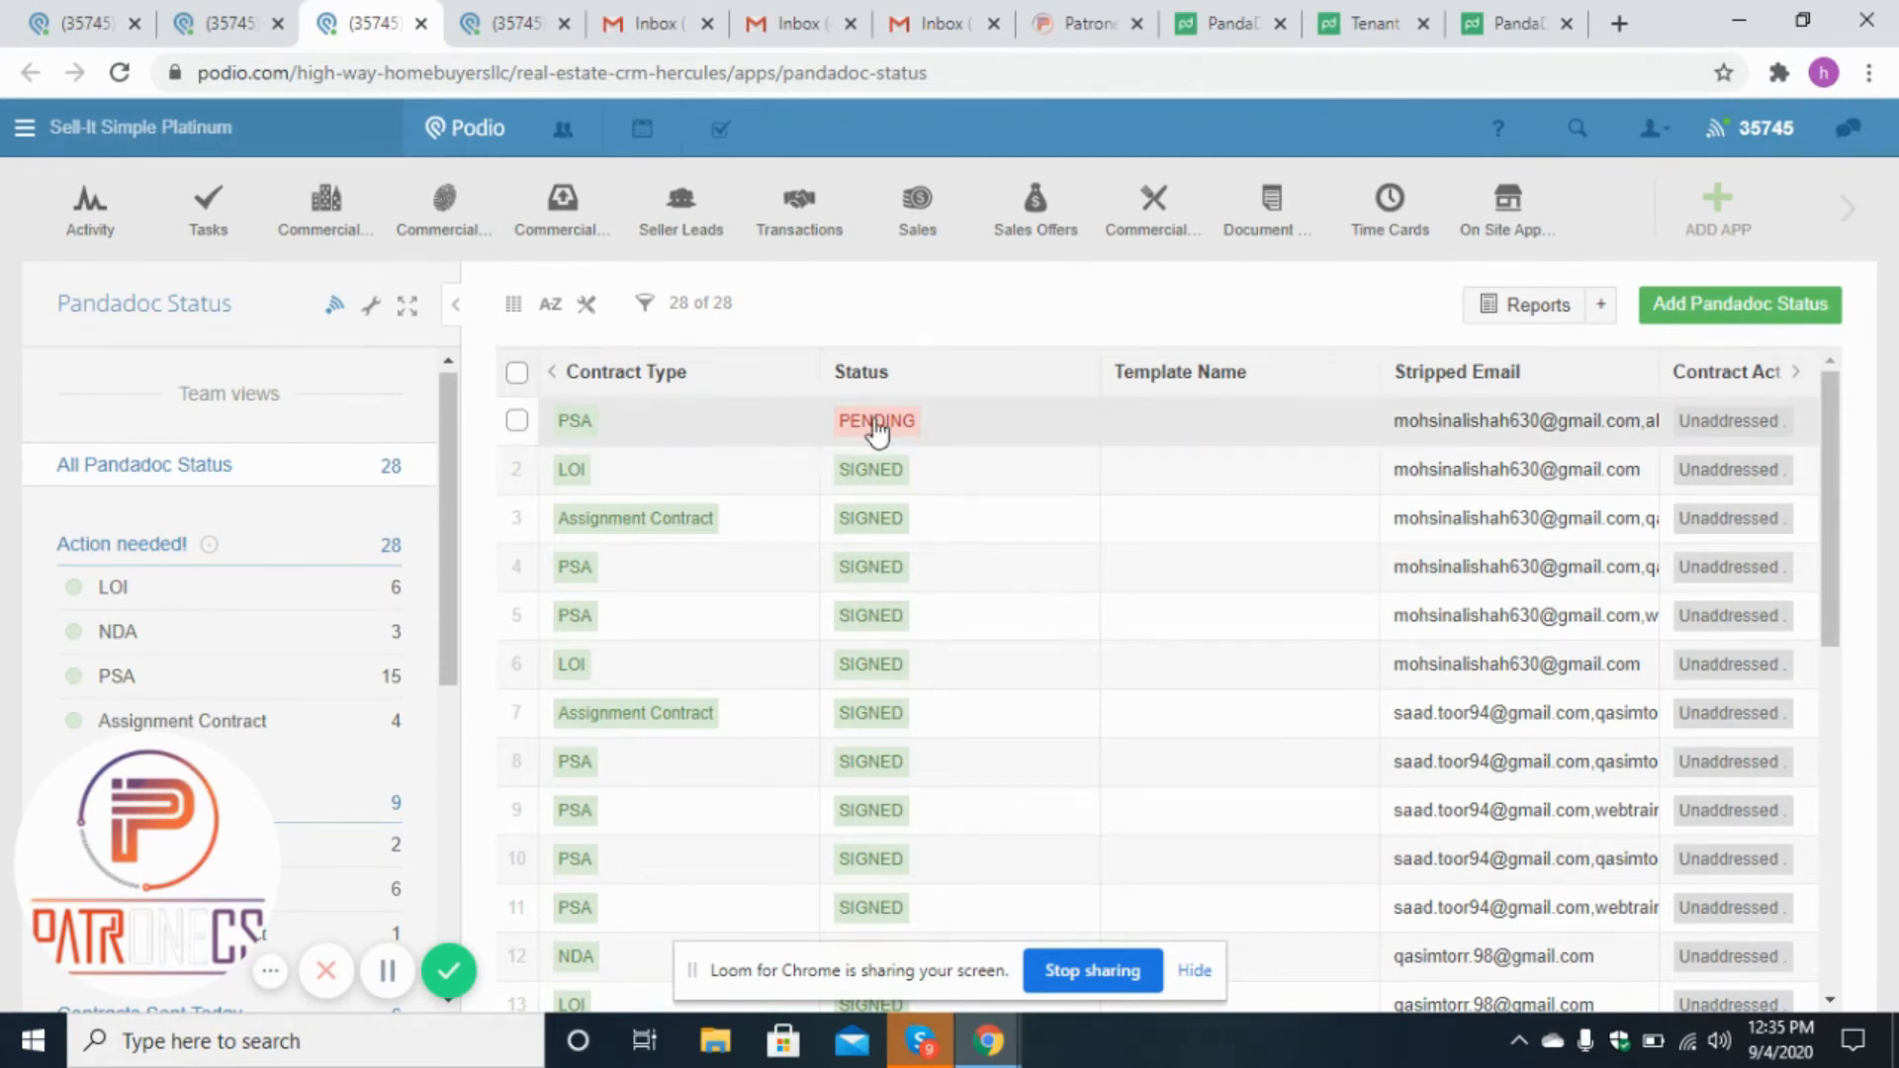
{"action": "left_click", "coordinate": [262, 20]}
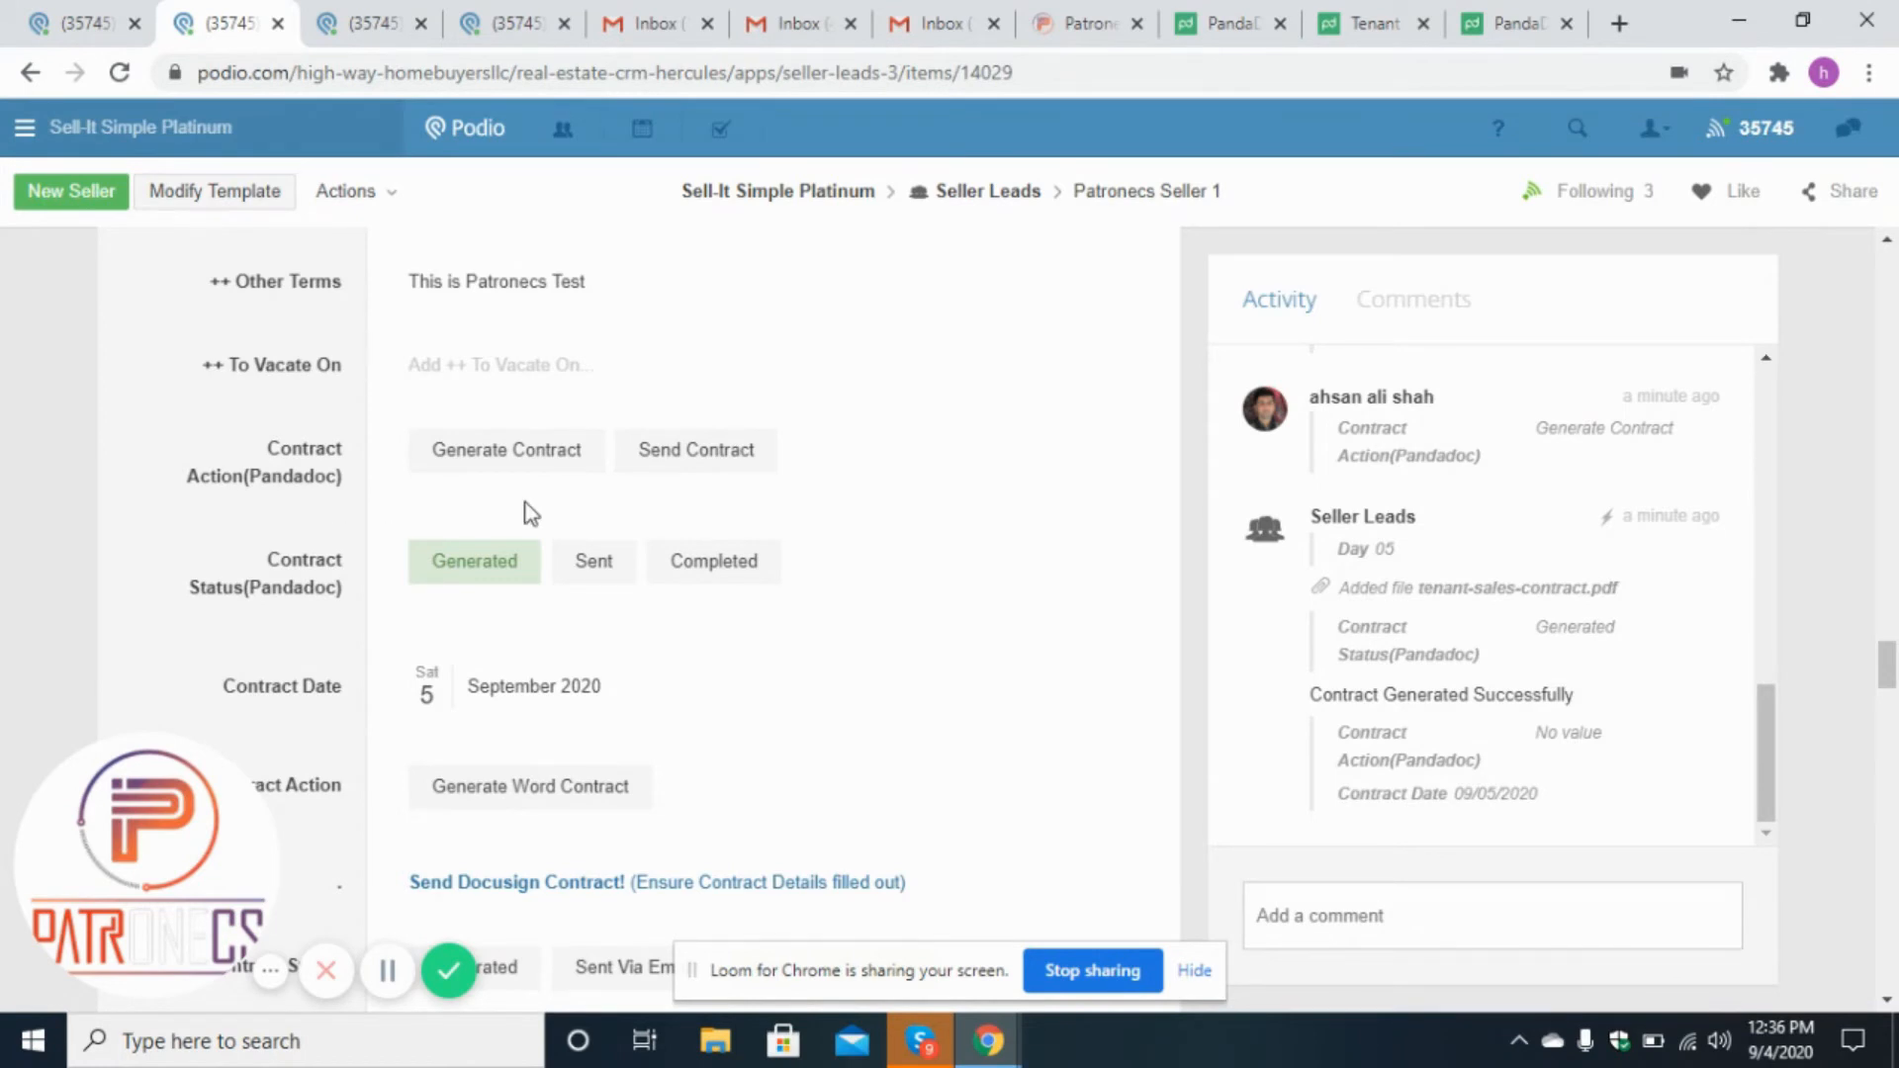
{"action": "left_click", "coordinate": [677, 470]}
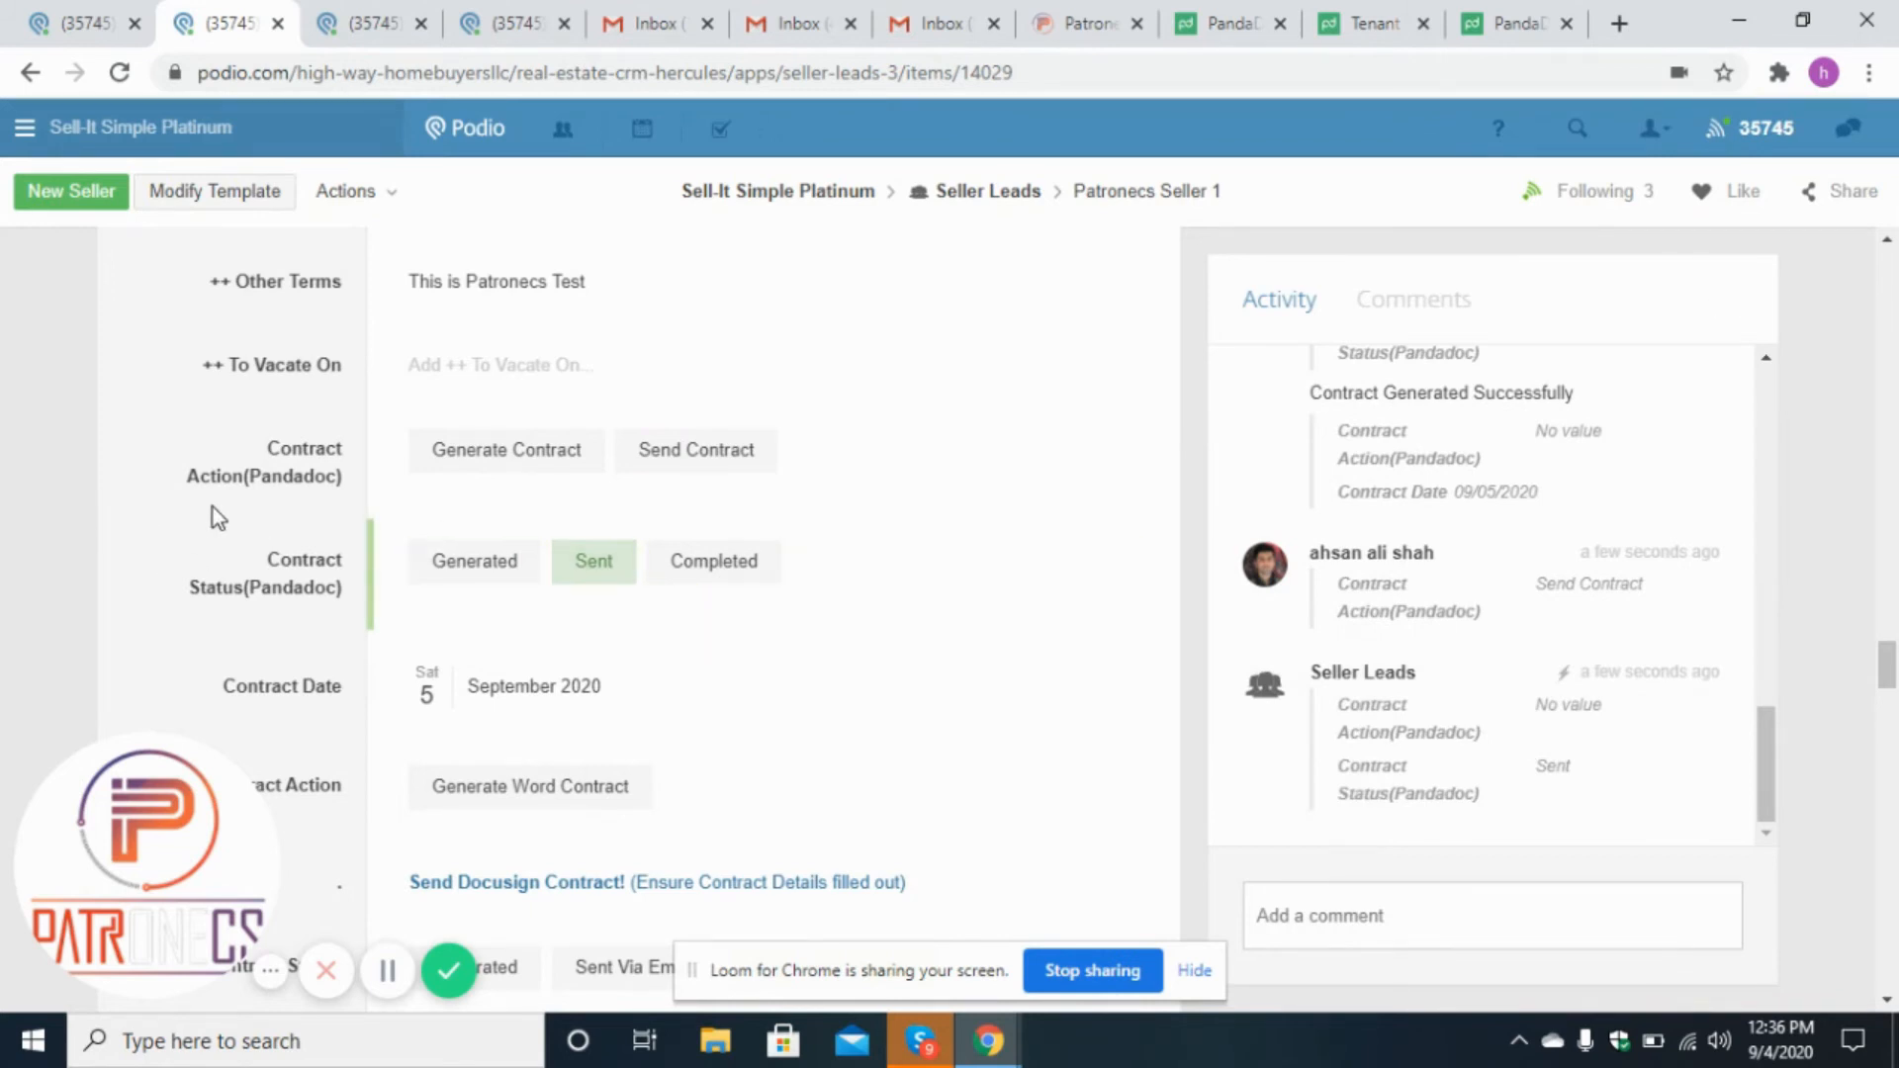
Check the Pandadoc Status app list for the newly added contract record.
{"action": "left_click", "coordinate": [529, 14]}
{"action": "left_click", "coordinate": [436, 14]}
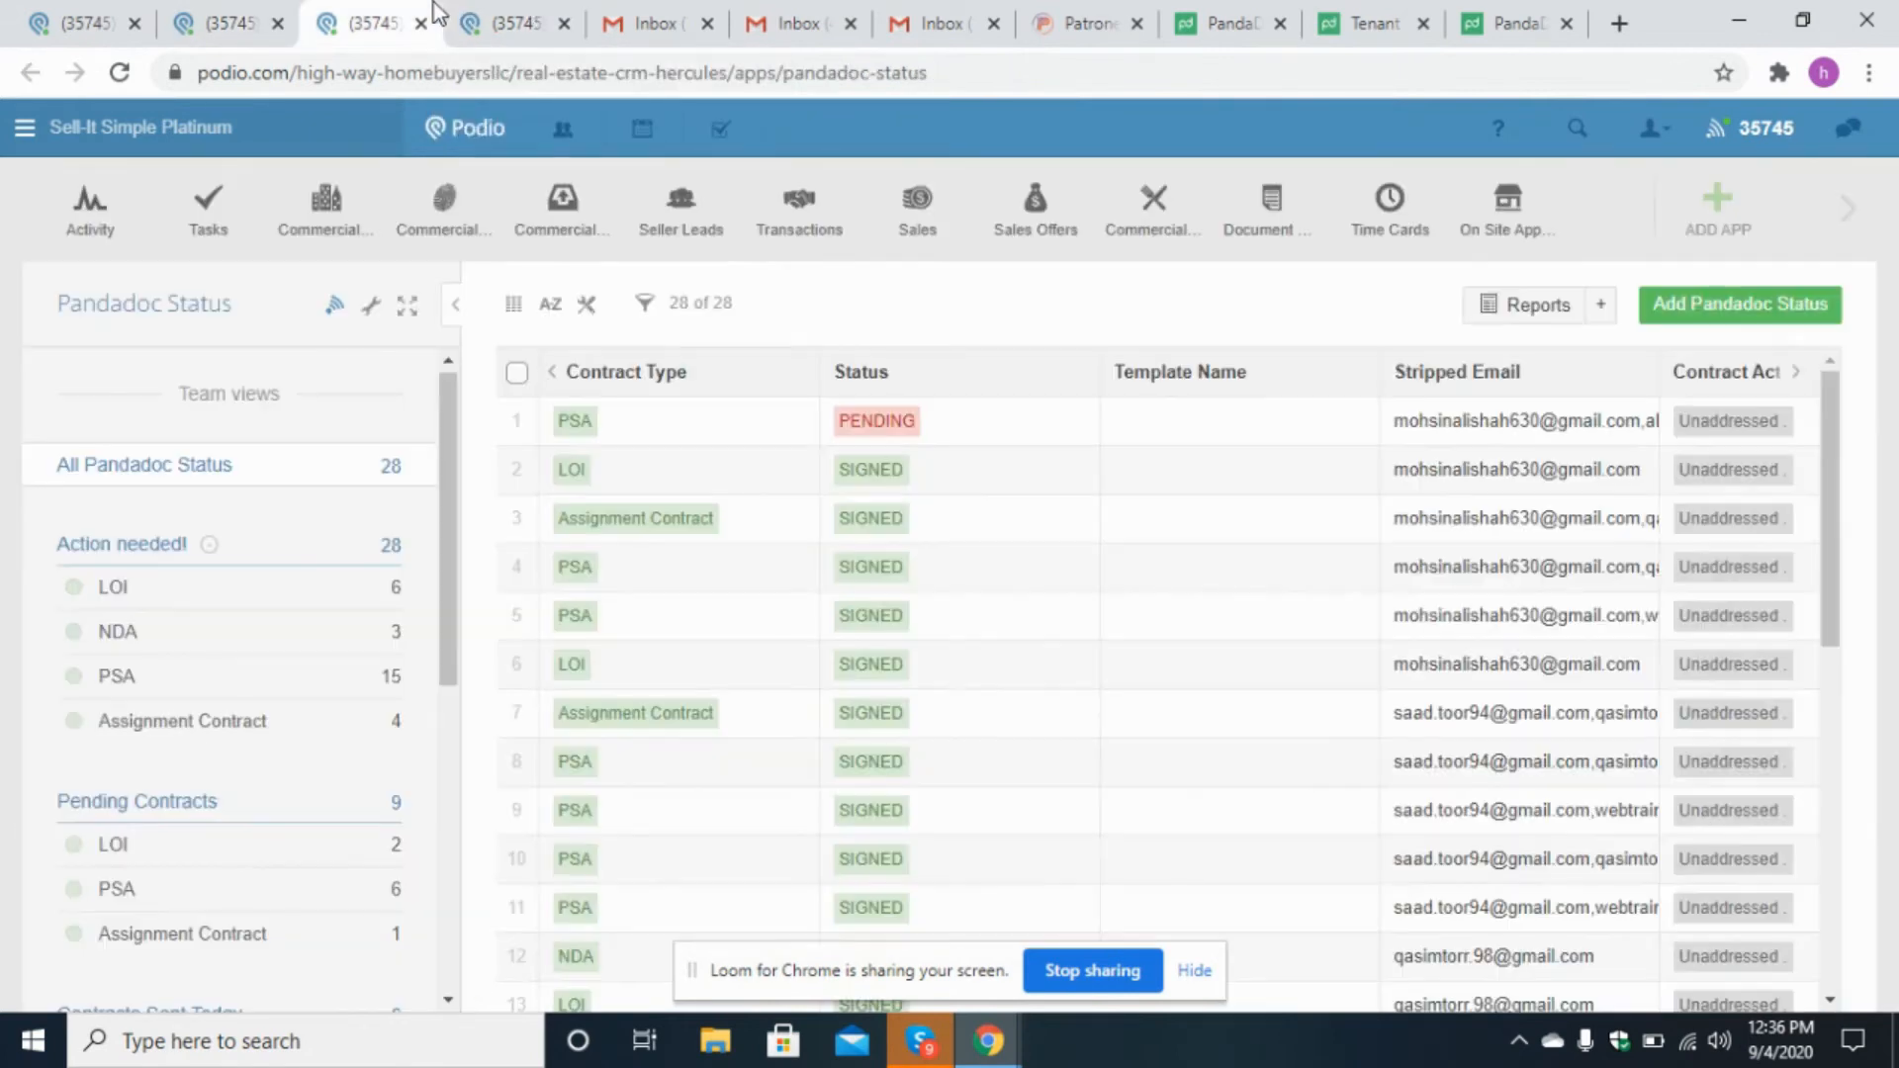
{"action": "left_click", "coordinate": [834, 195]}
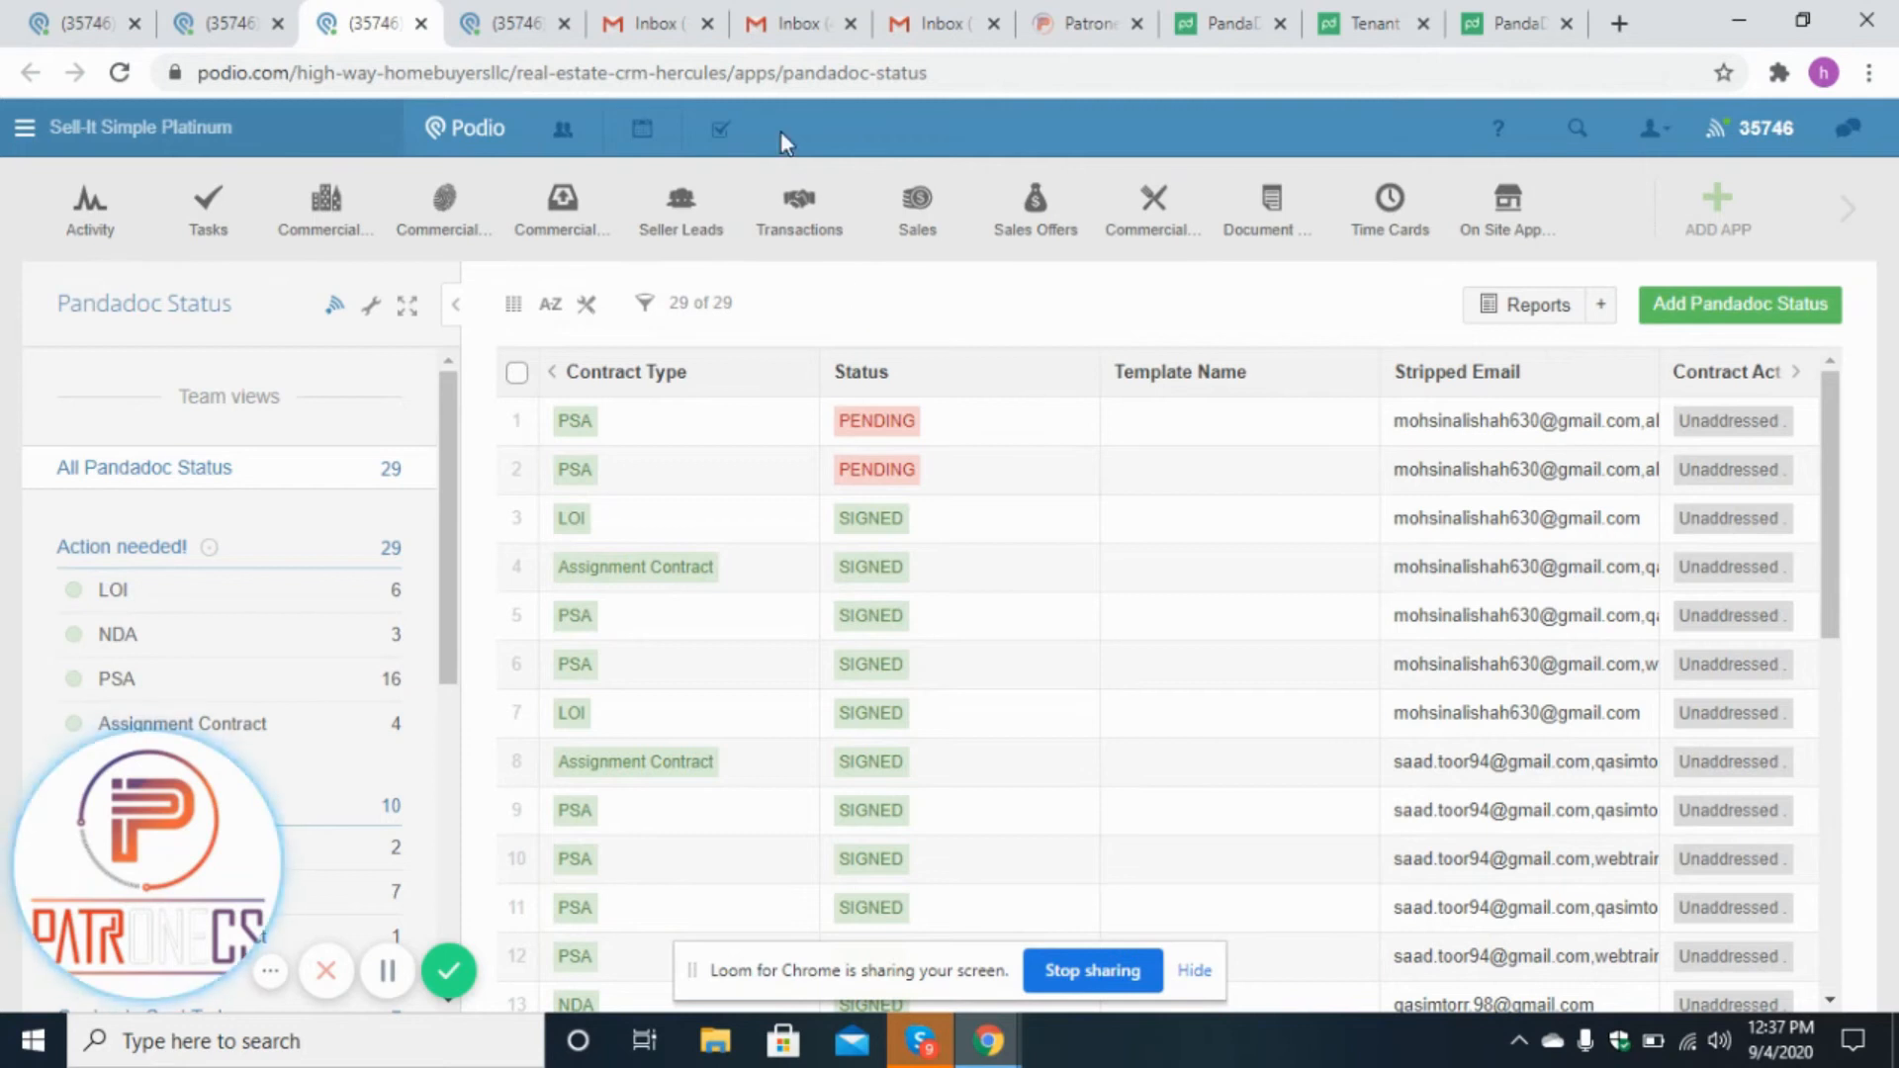
Check each signer's Gmail inbox for the incoming Tenant Contract - Purchase Agreement email.
{"action": "left_click", "coordinate": [648, 22]}
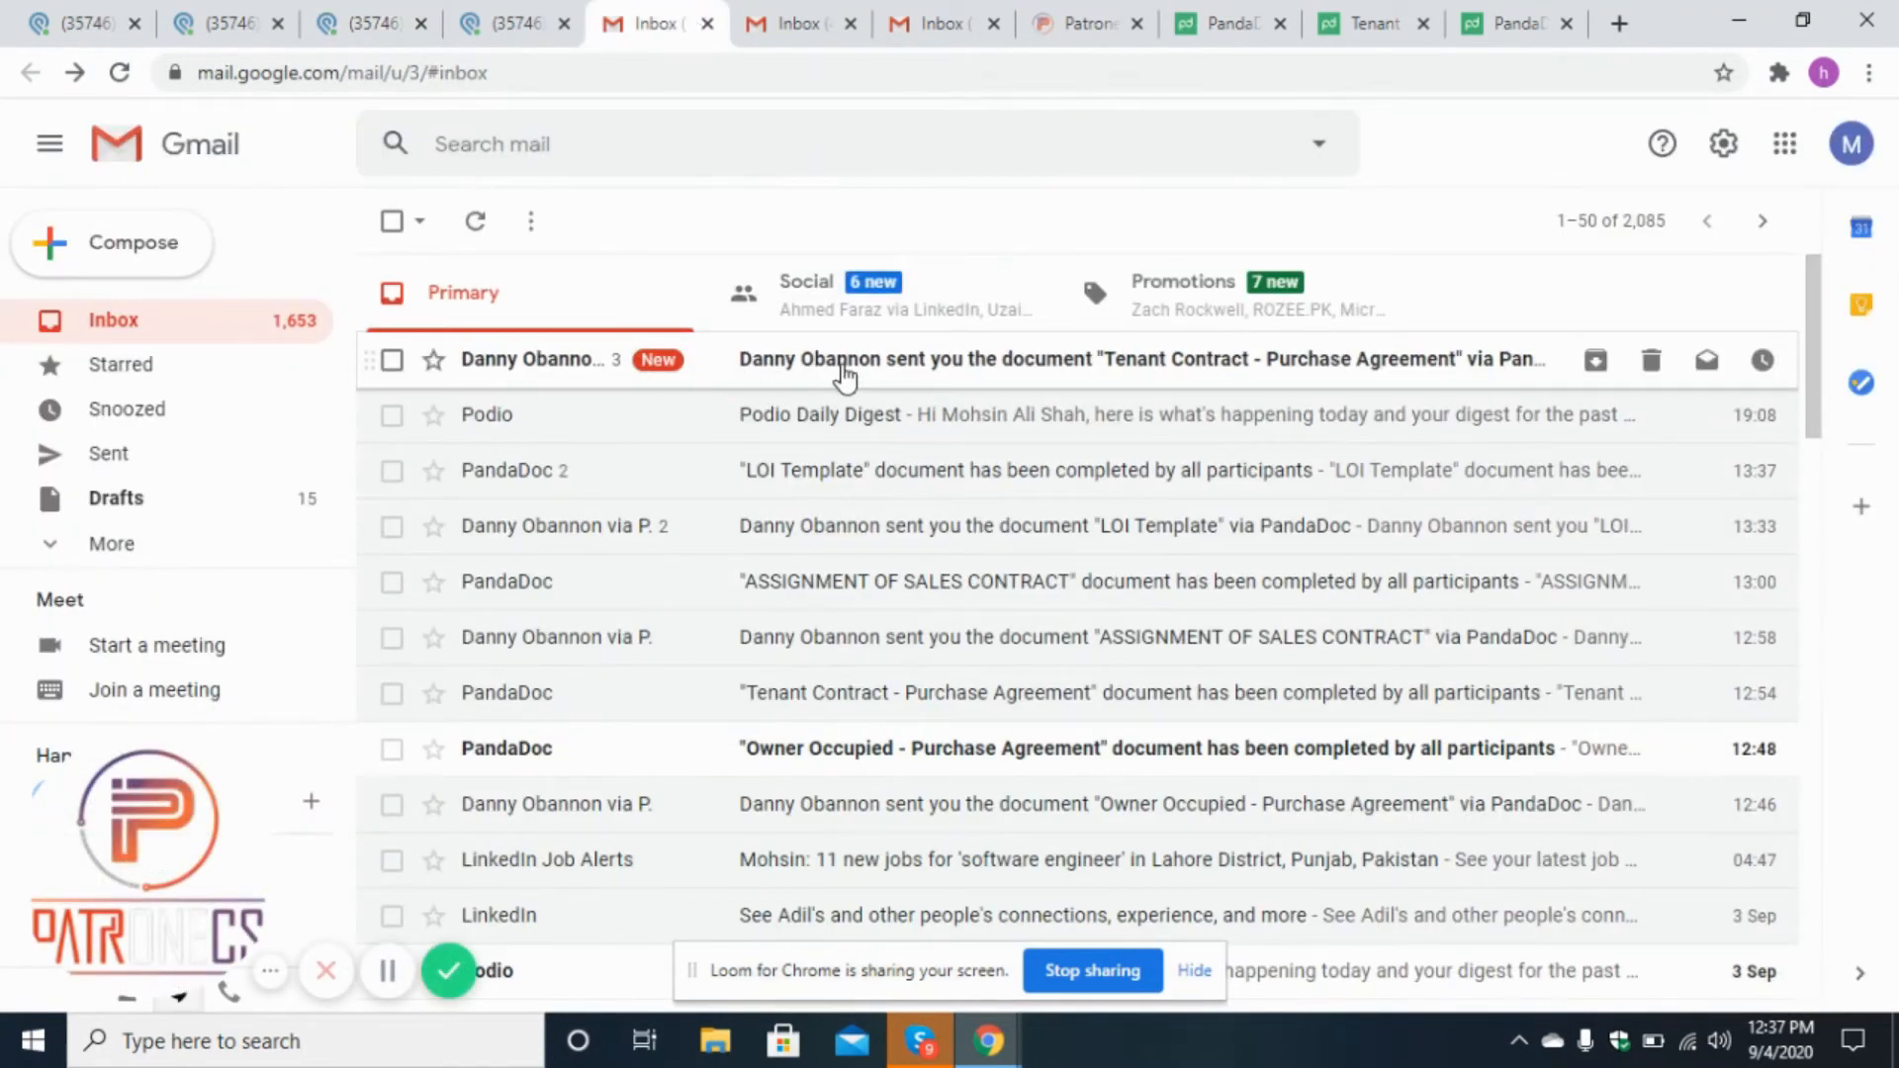
{"action": "left_click", "coordinate": [798, 6]}
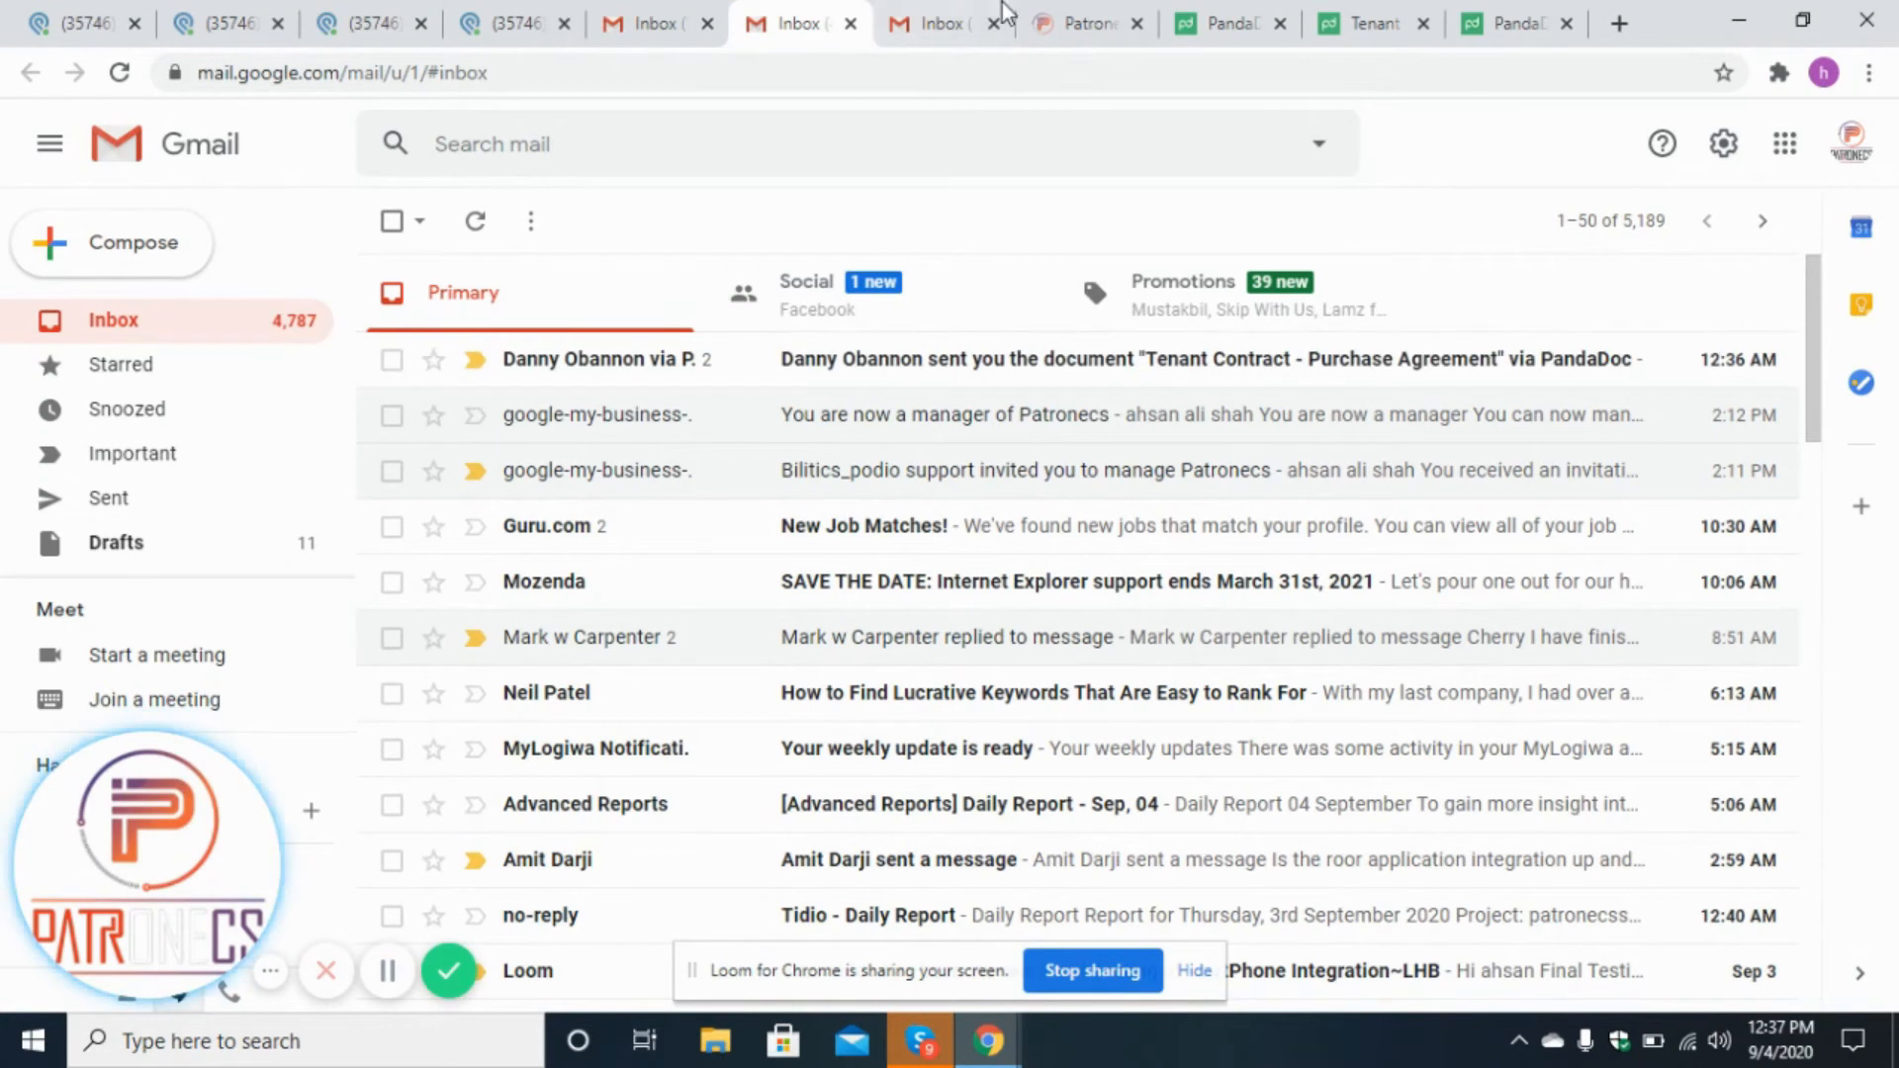
{"action": "left_click", "coordinate": [953, 14]}
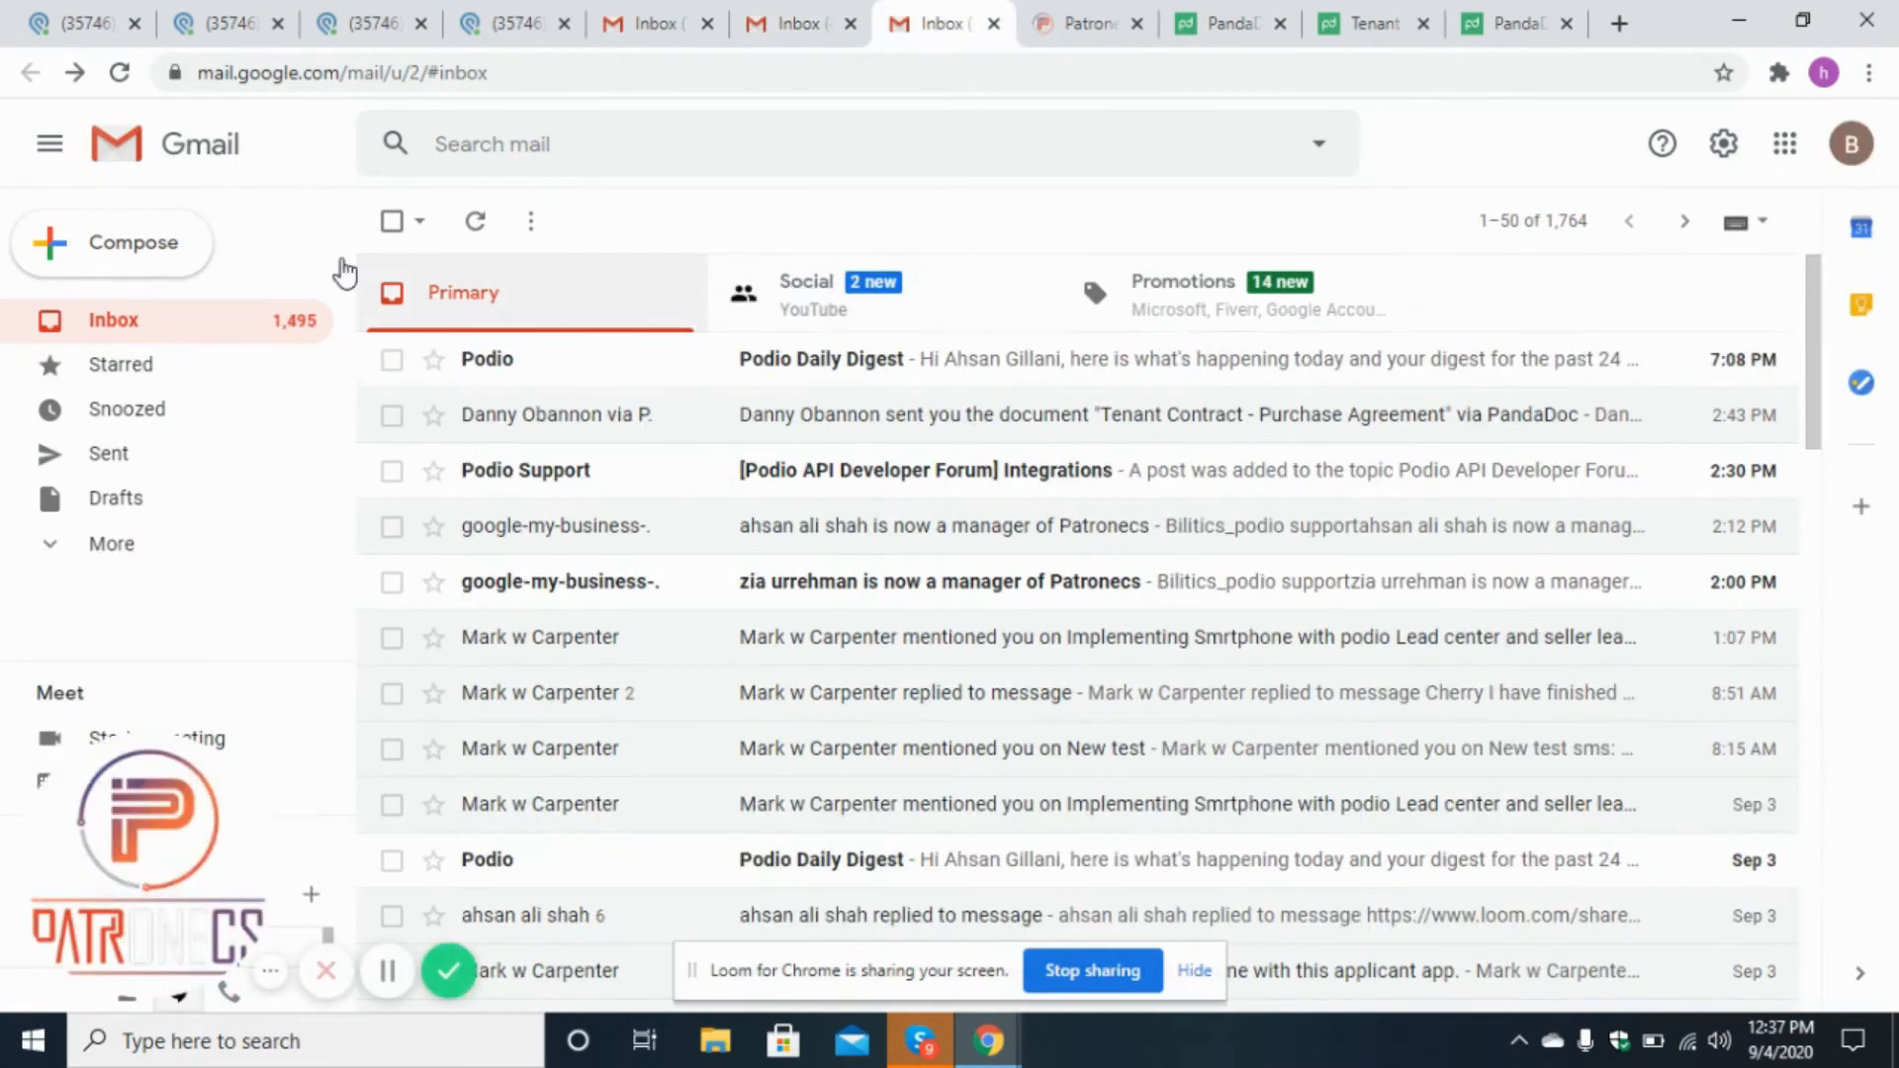
{"action": "left_click", "coordinate": [474, 221]}
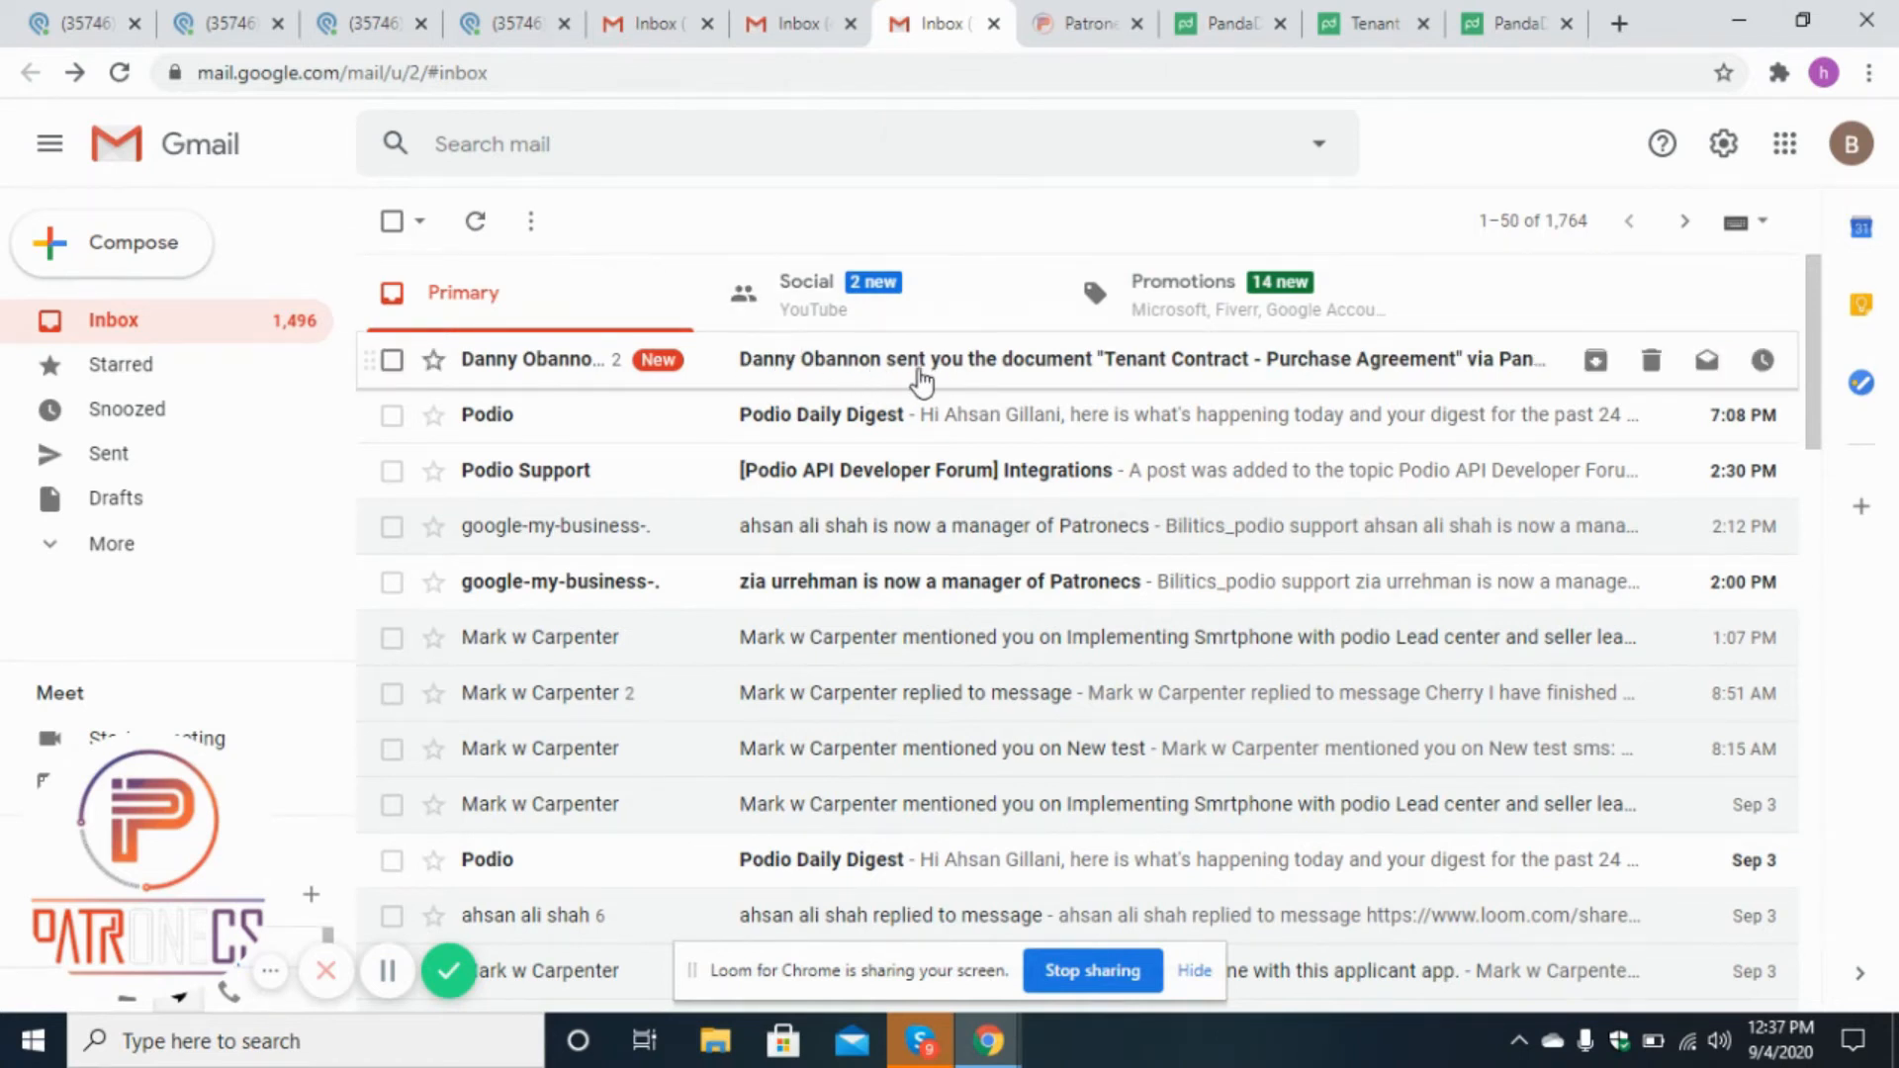
{"action": "key", "text": "ctrl+shift+Tab"}
{"action": "key", "text": "ctrl+shift+Tab"}
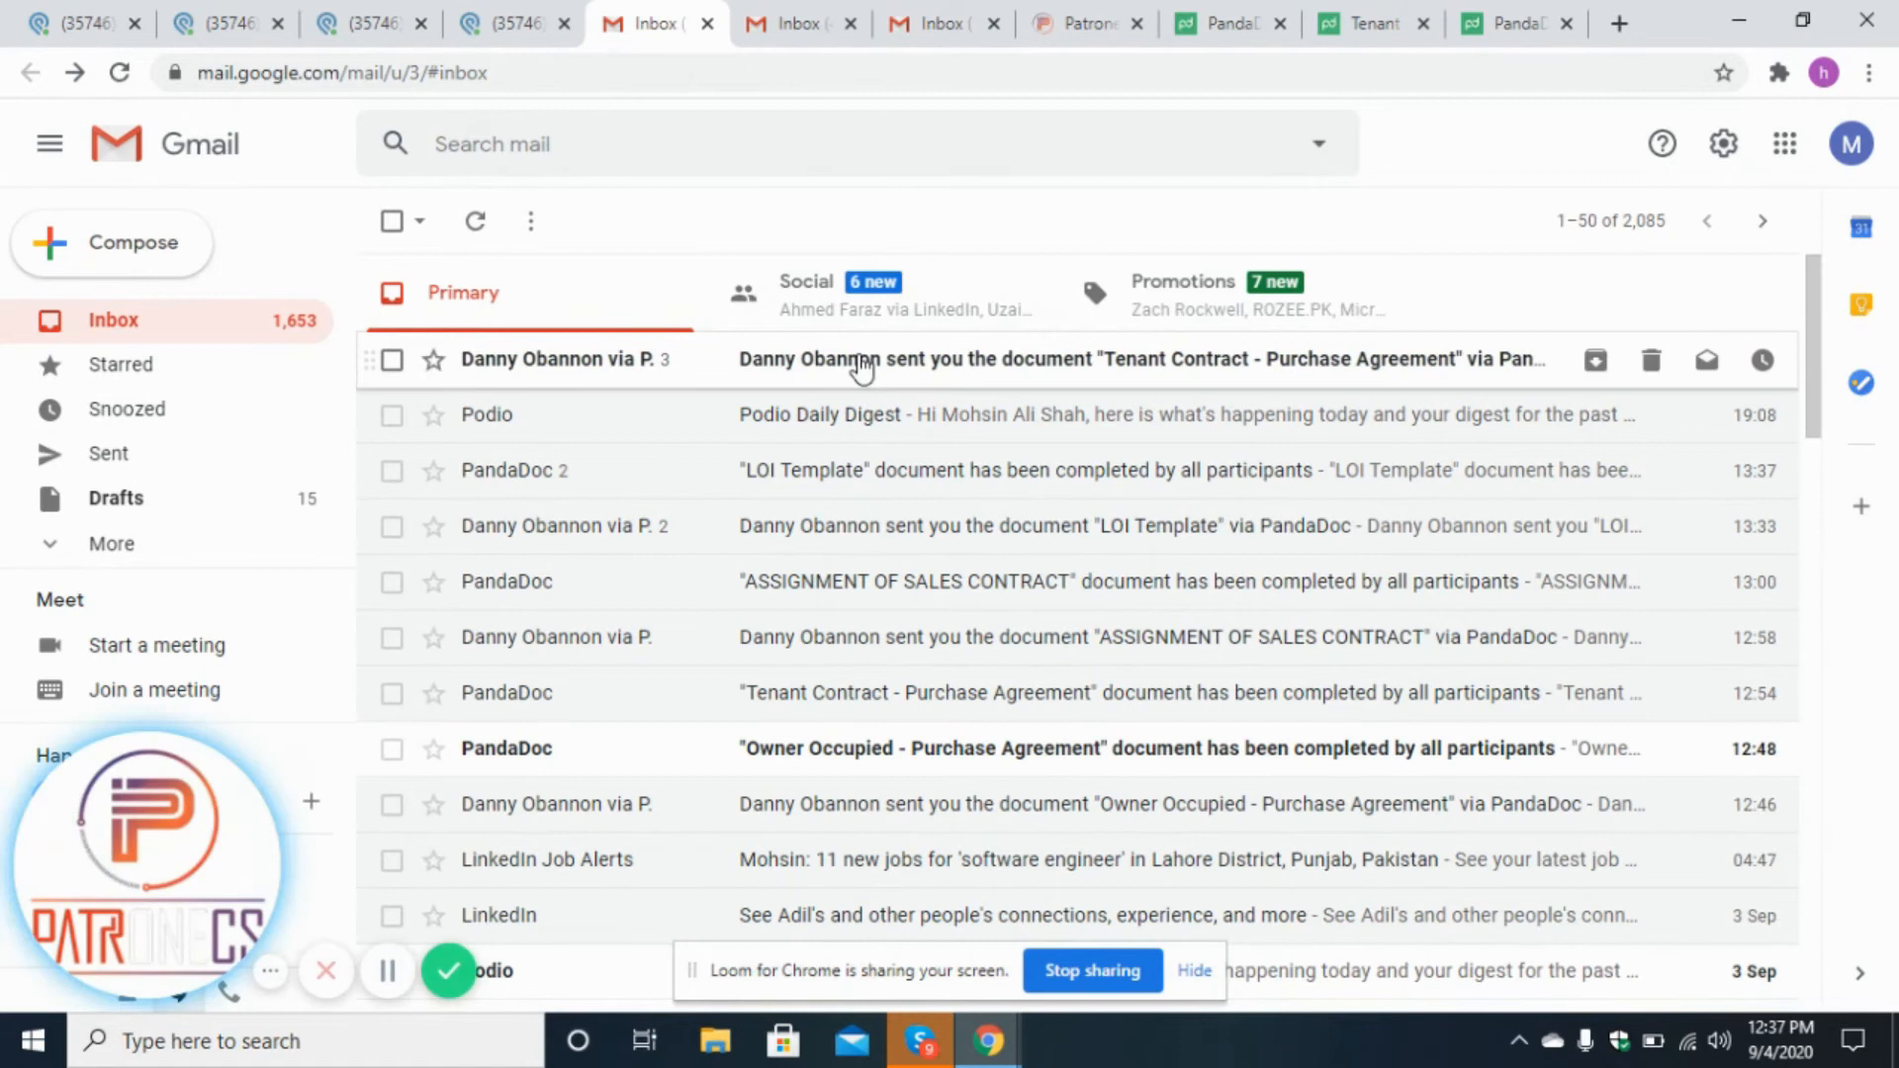
Open the Tenant Contract - Purchase Agreement email and open its document link in a new tab.
{"action": "left_click", "coordinate": [861, 368]}
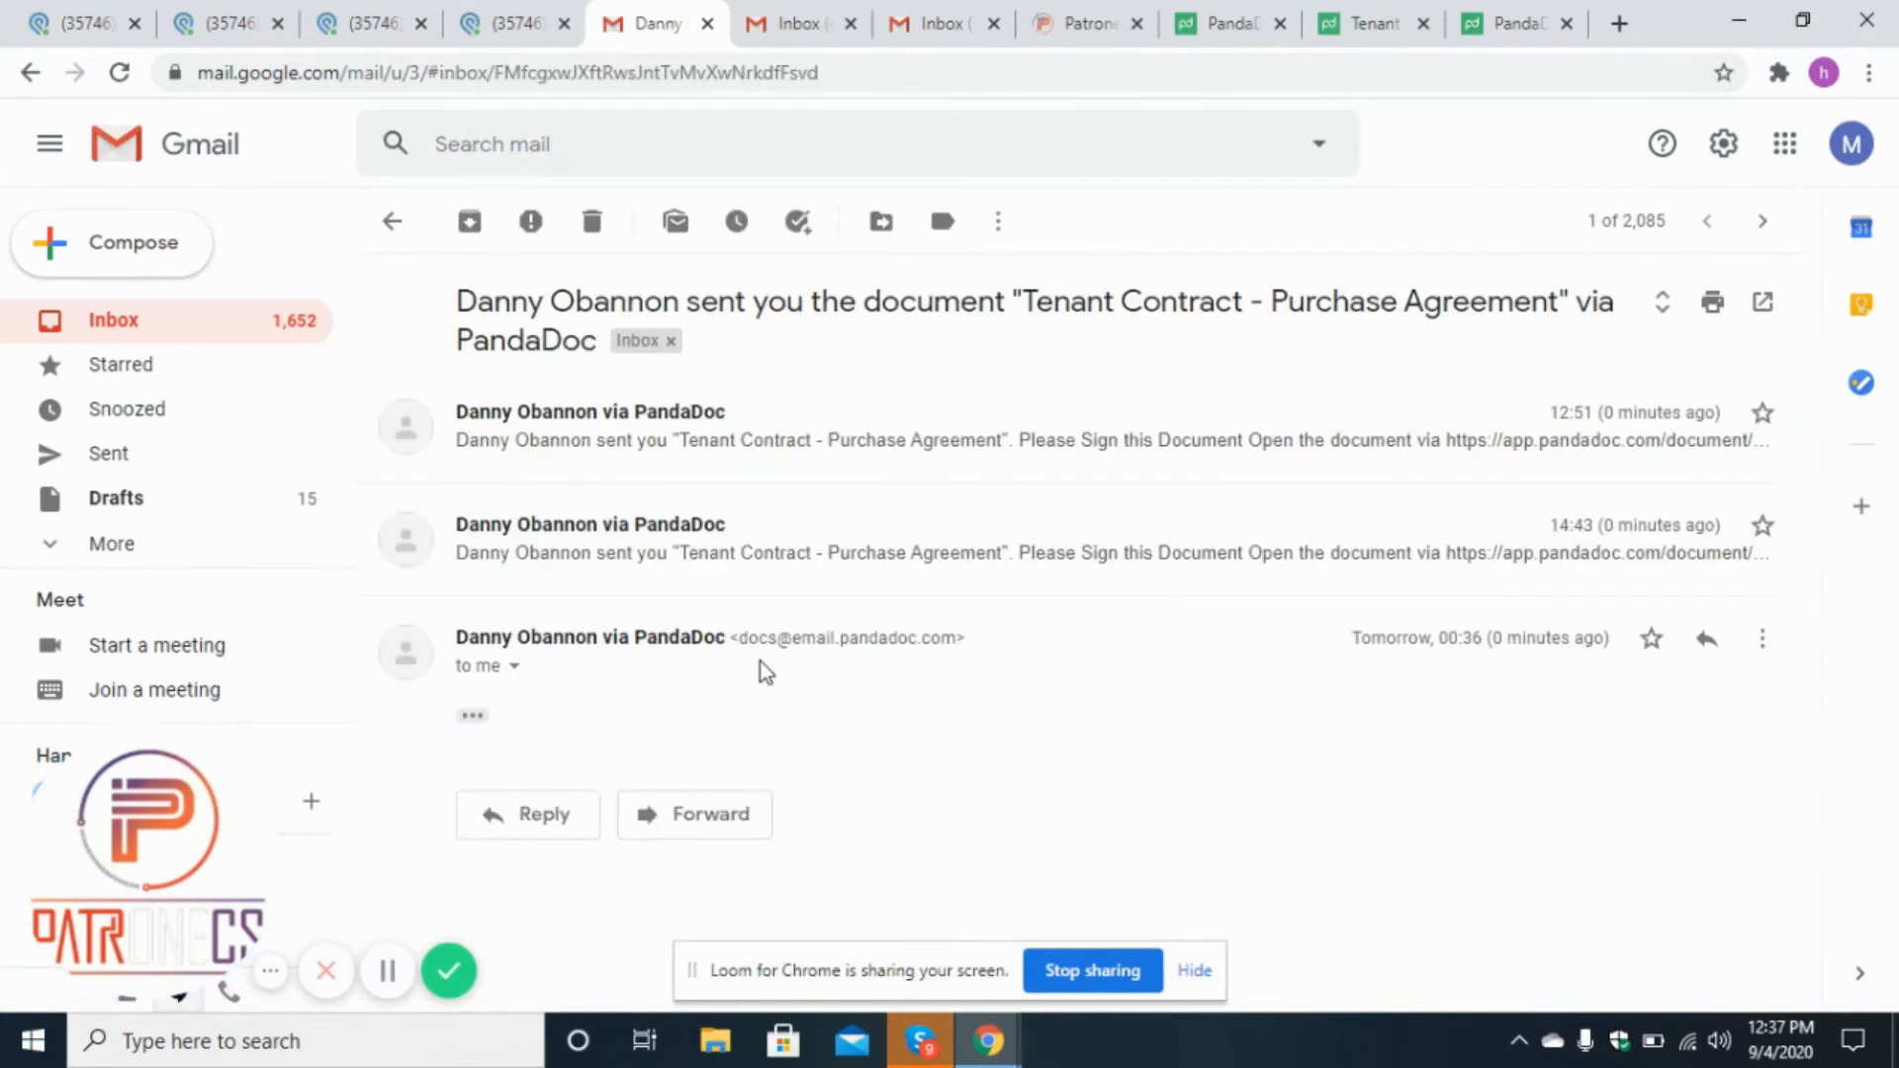
{"action": "left_click", "coordinate": [483, 719]}
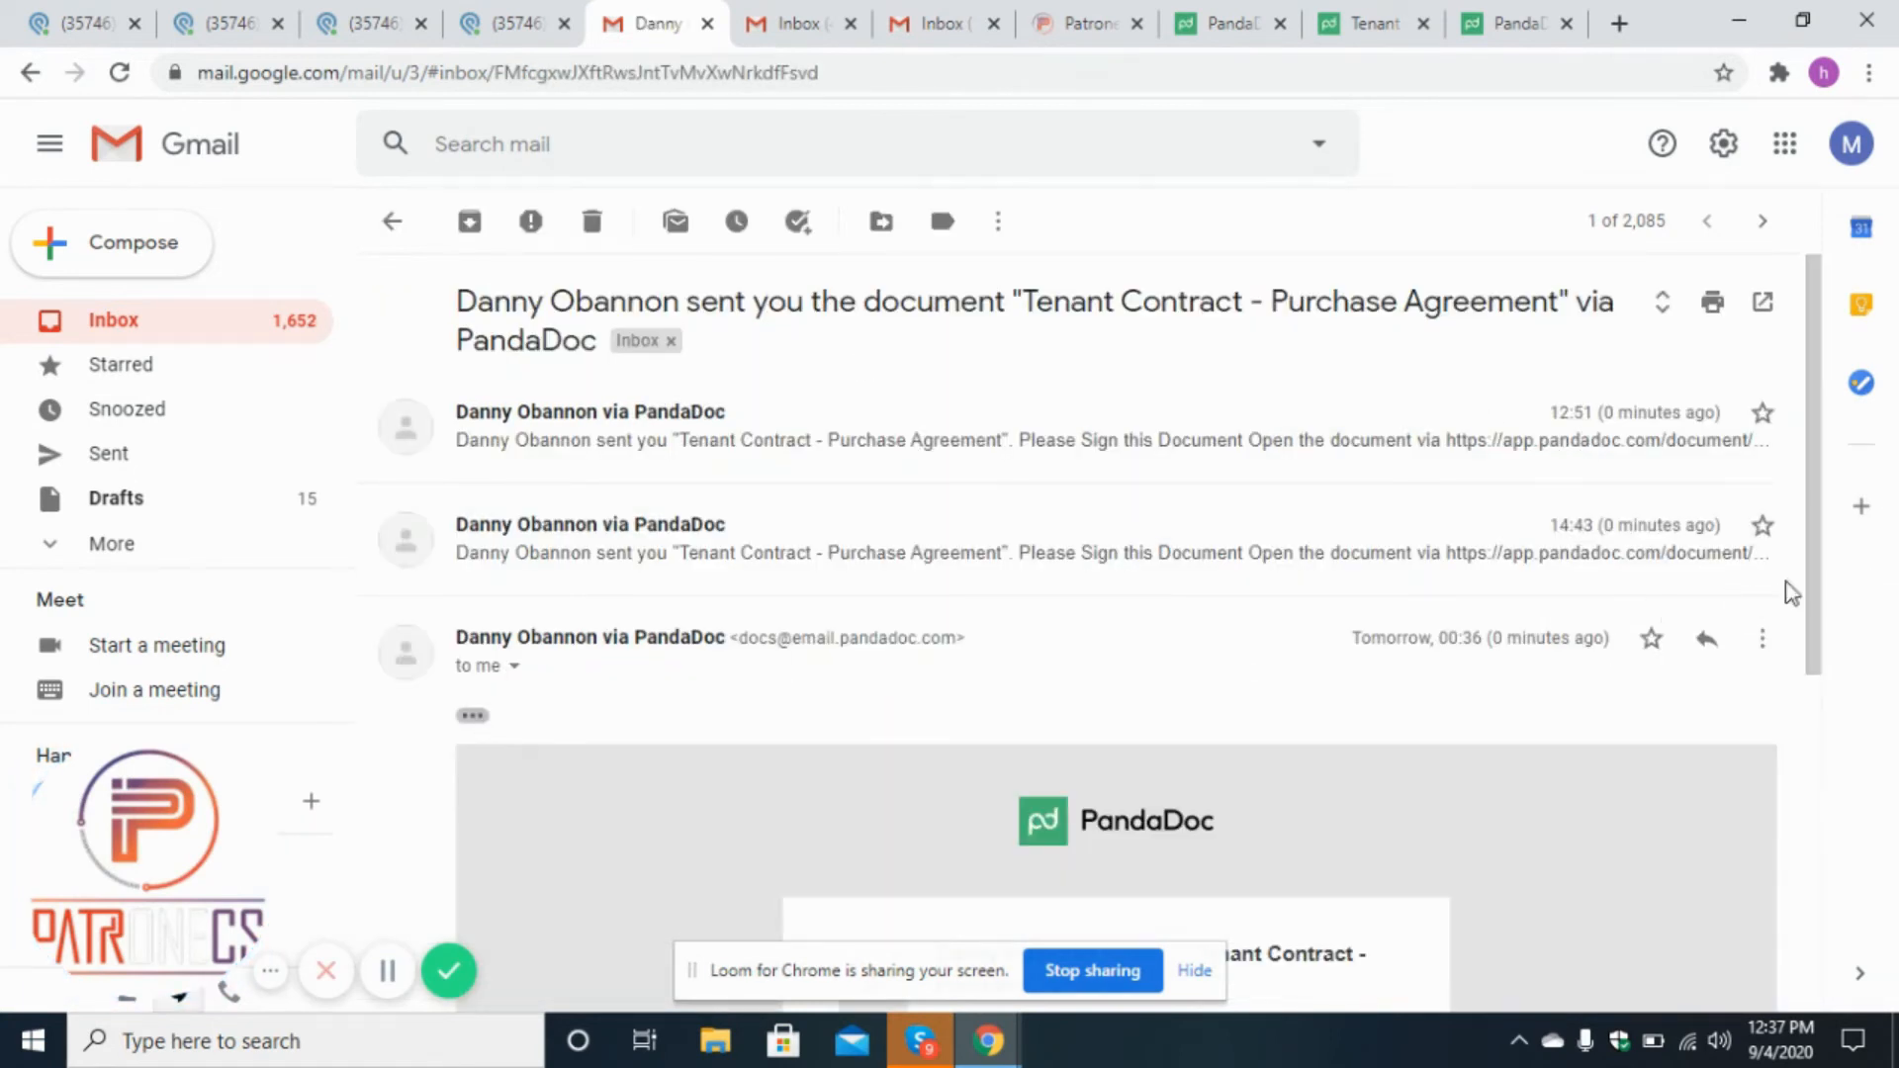
{"action": "left_click_drag", "start_coordinate": [1812, 585], "coordinate": [1823, 798]}
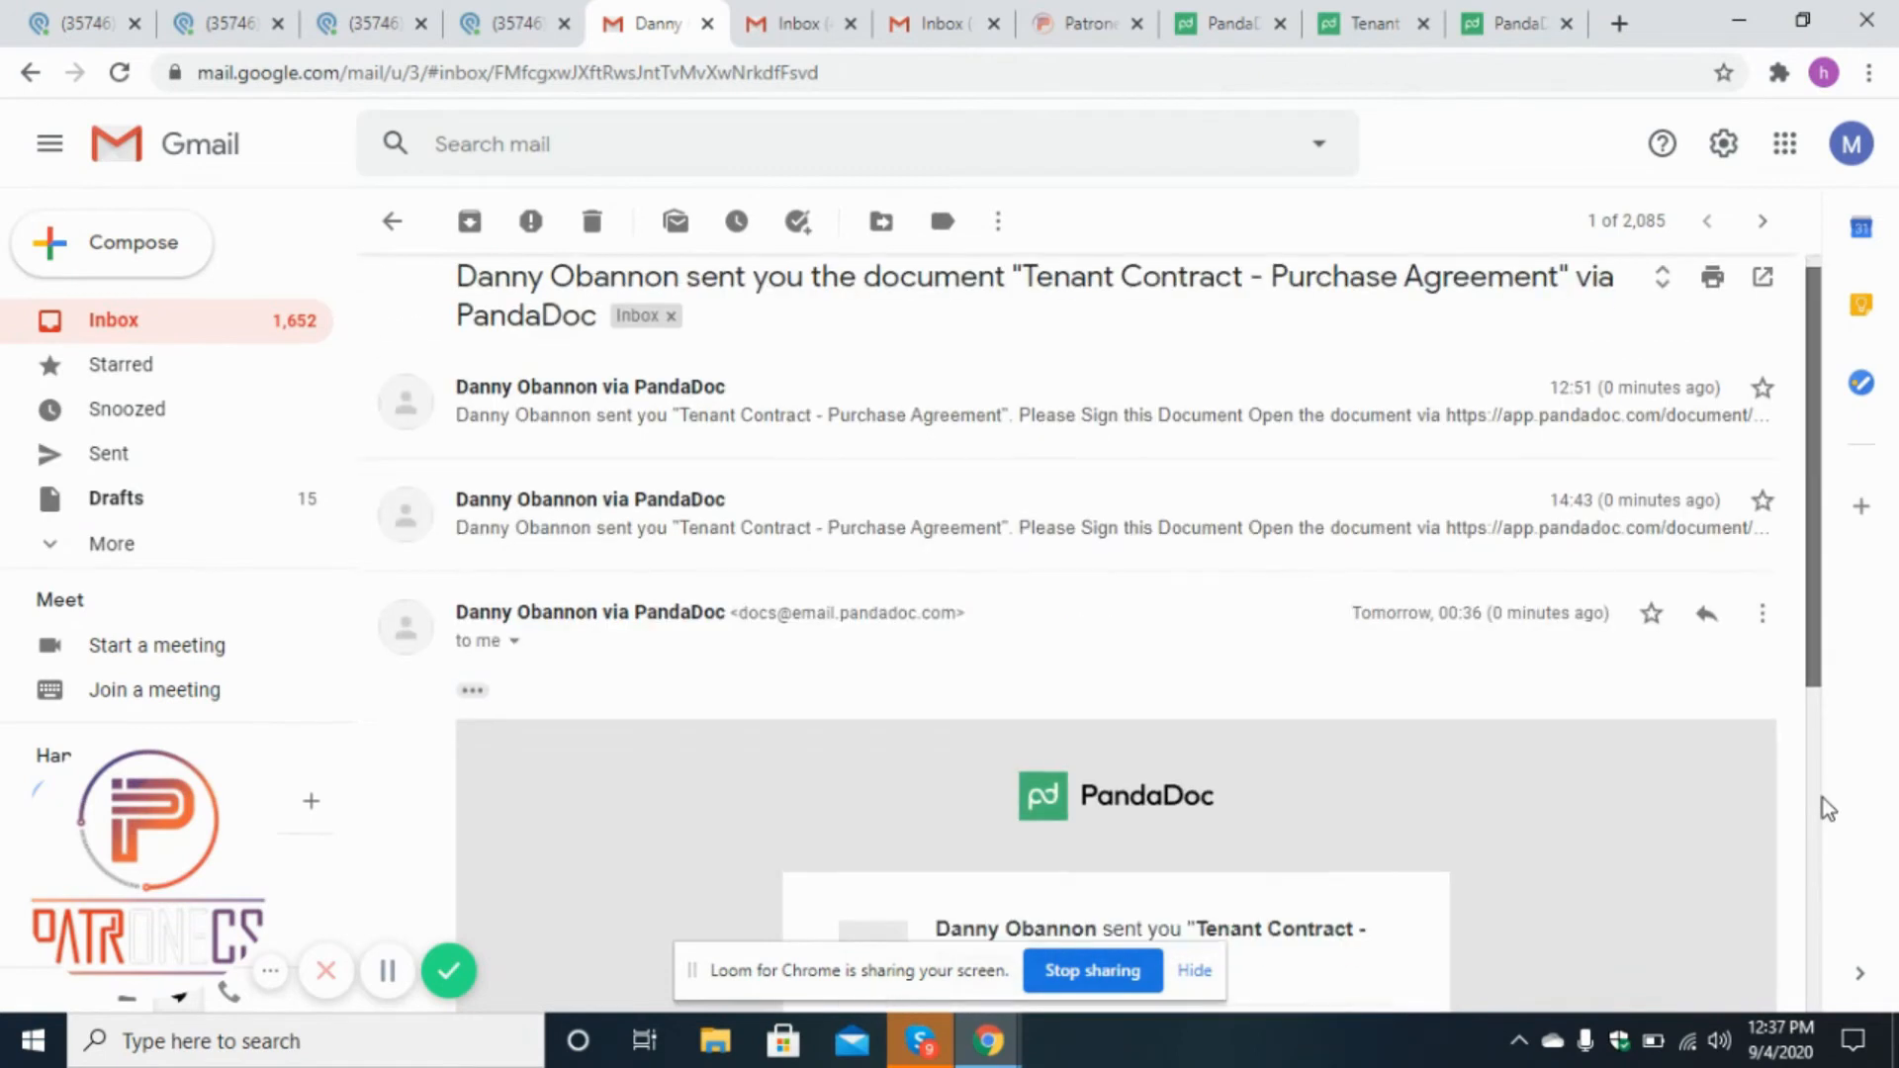
{"action": "left_click_drag", "start_coordinate": [1814, 678], "coordinate": [1826, 949]}
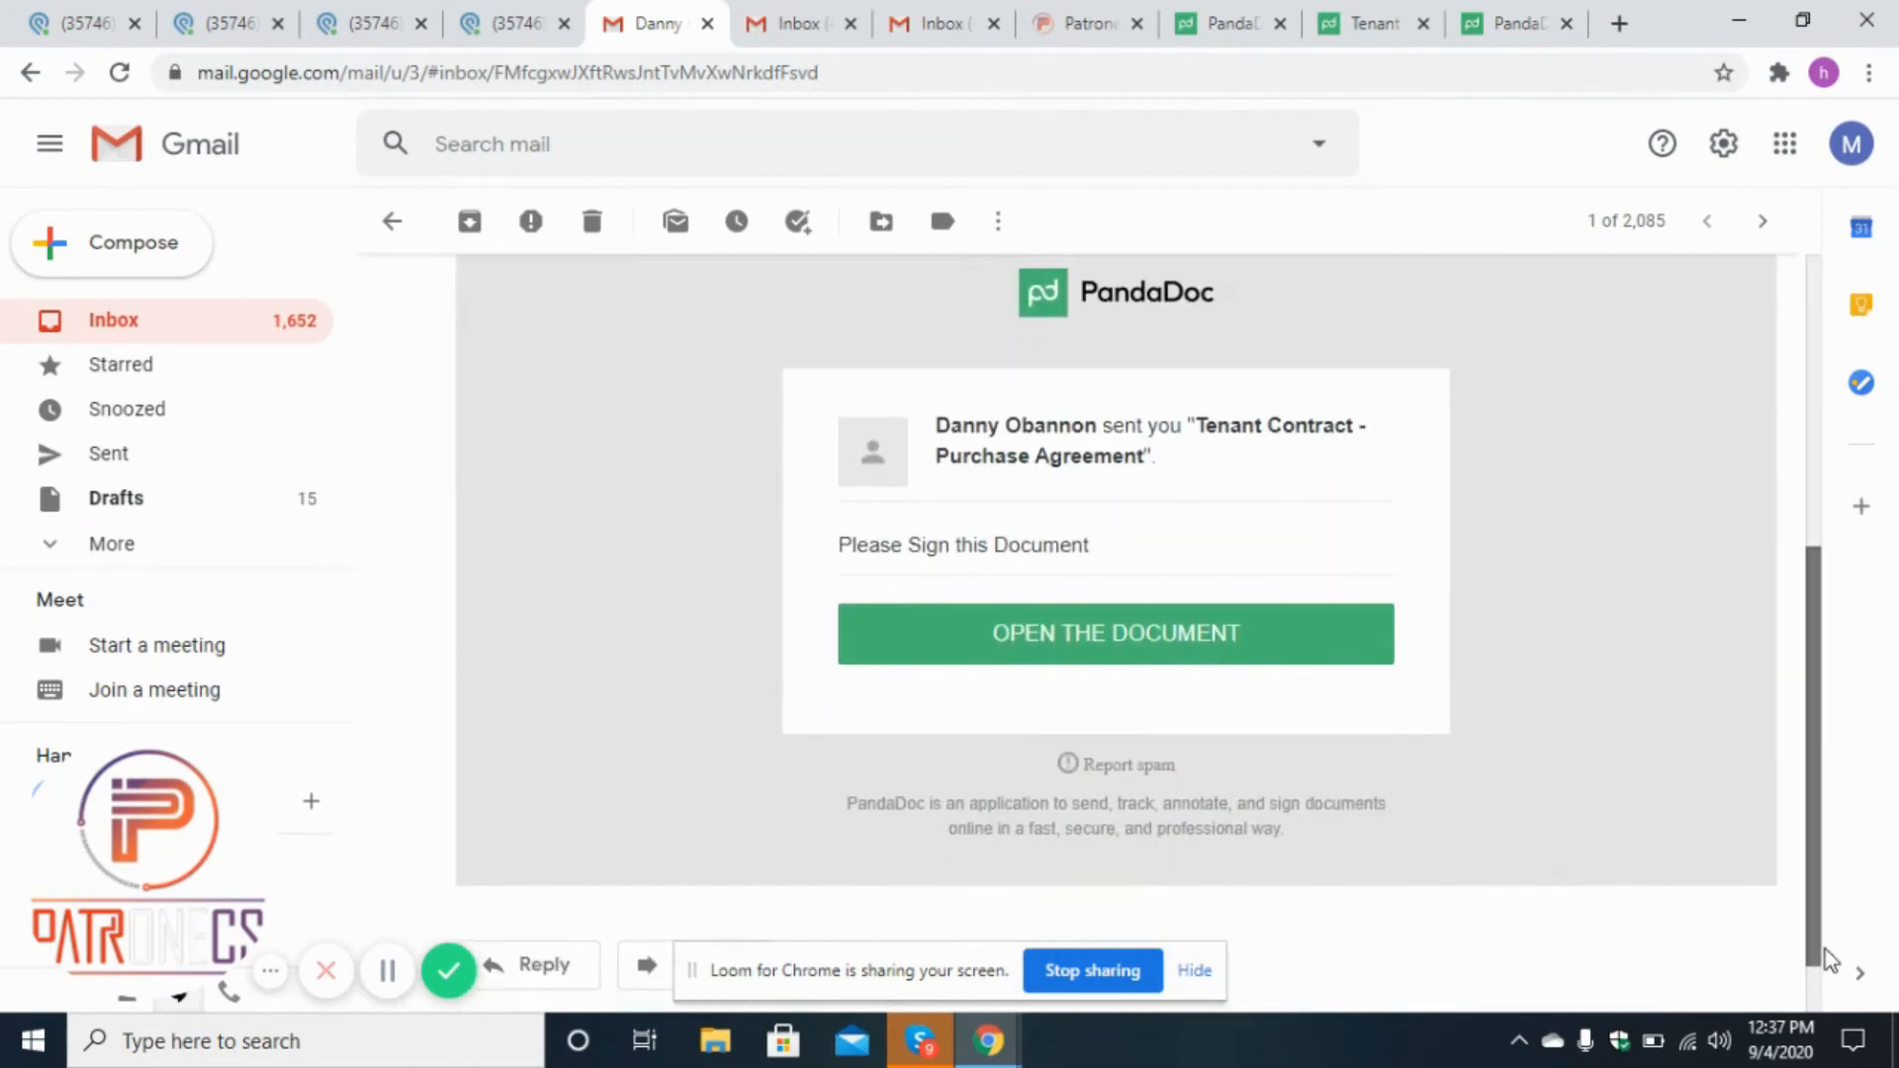
{"action": "right_click", "coordinate": [1101, 640]}
{"action": "left_click", "coordinate": [1122, 657]}
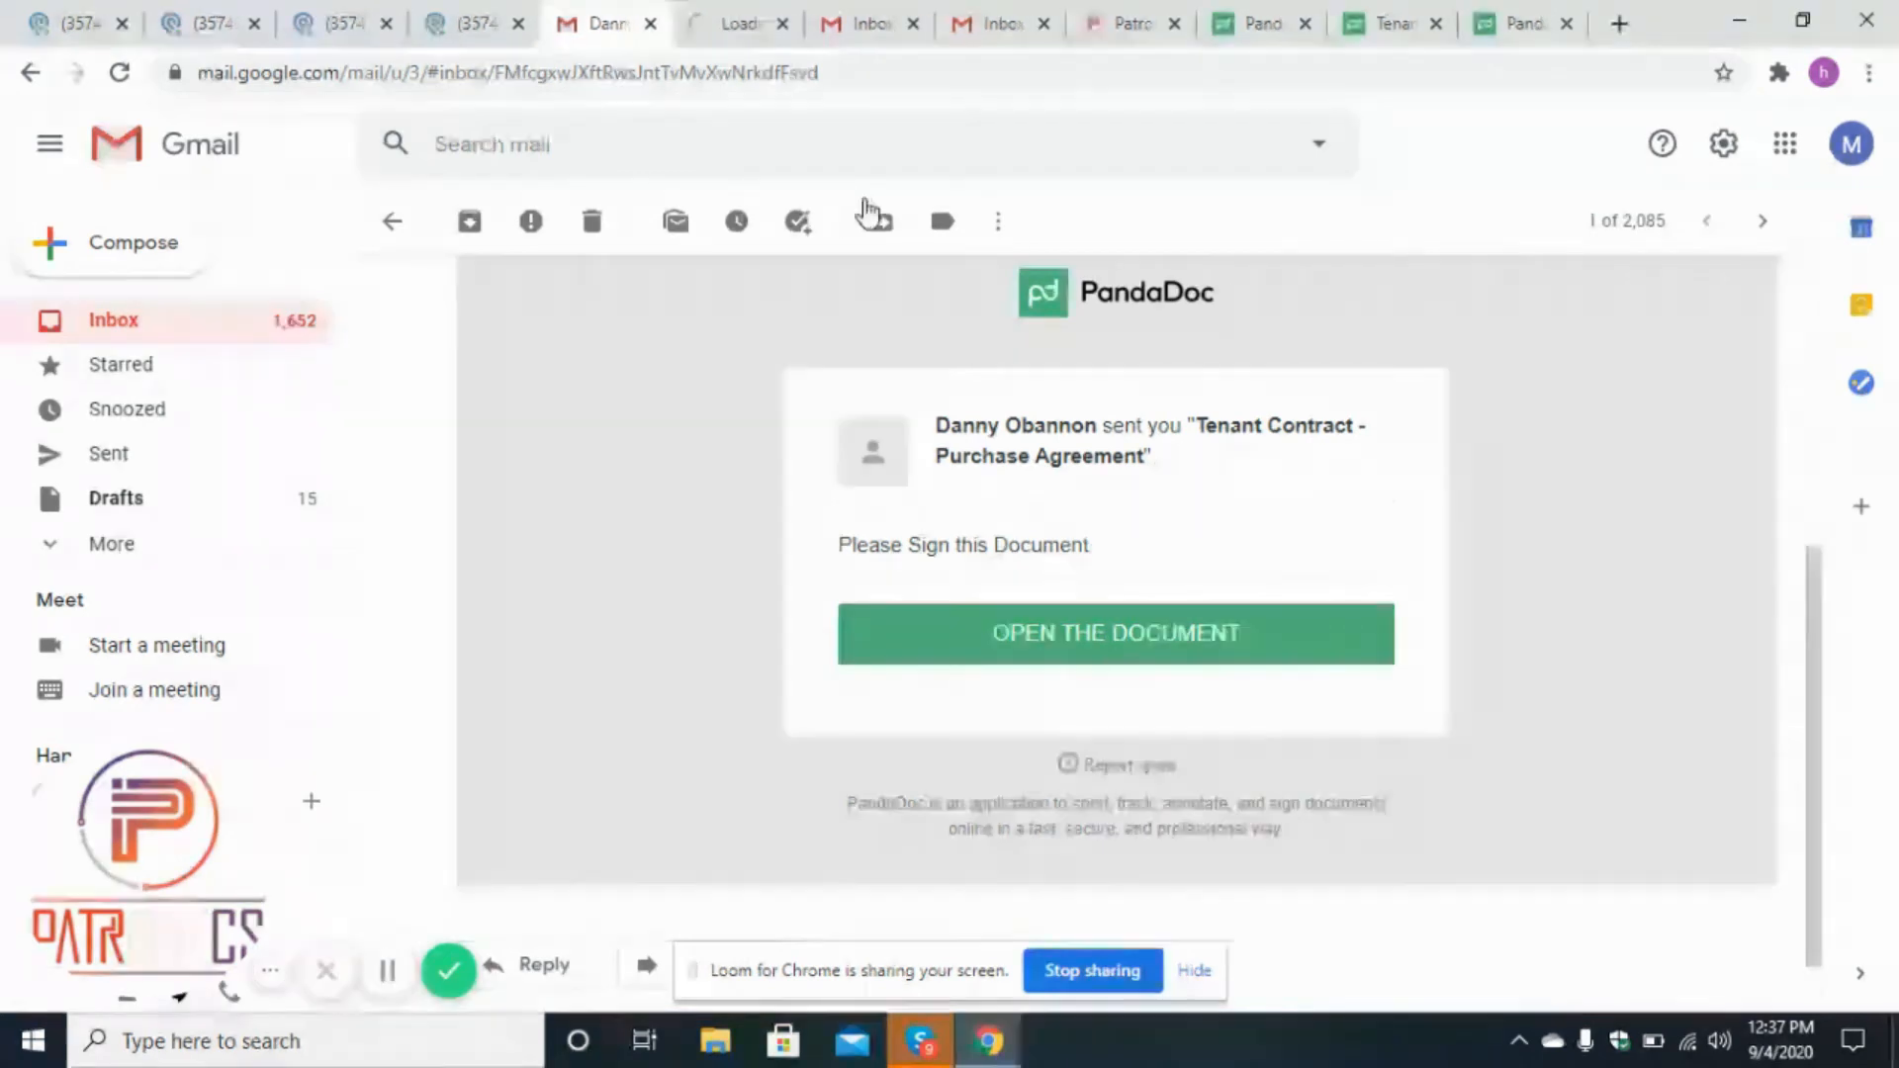
In the second signer's Gmail inbox, open the Tenant Contract - Purchase Agreement email and open its document link in a new tab.
{"action": "left_click", "coordinate": [779, 12]}
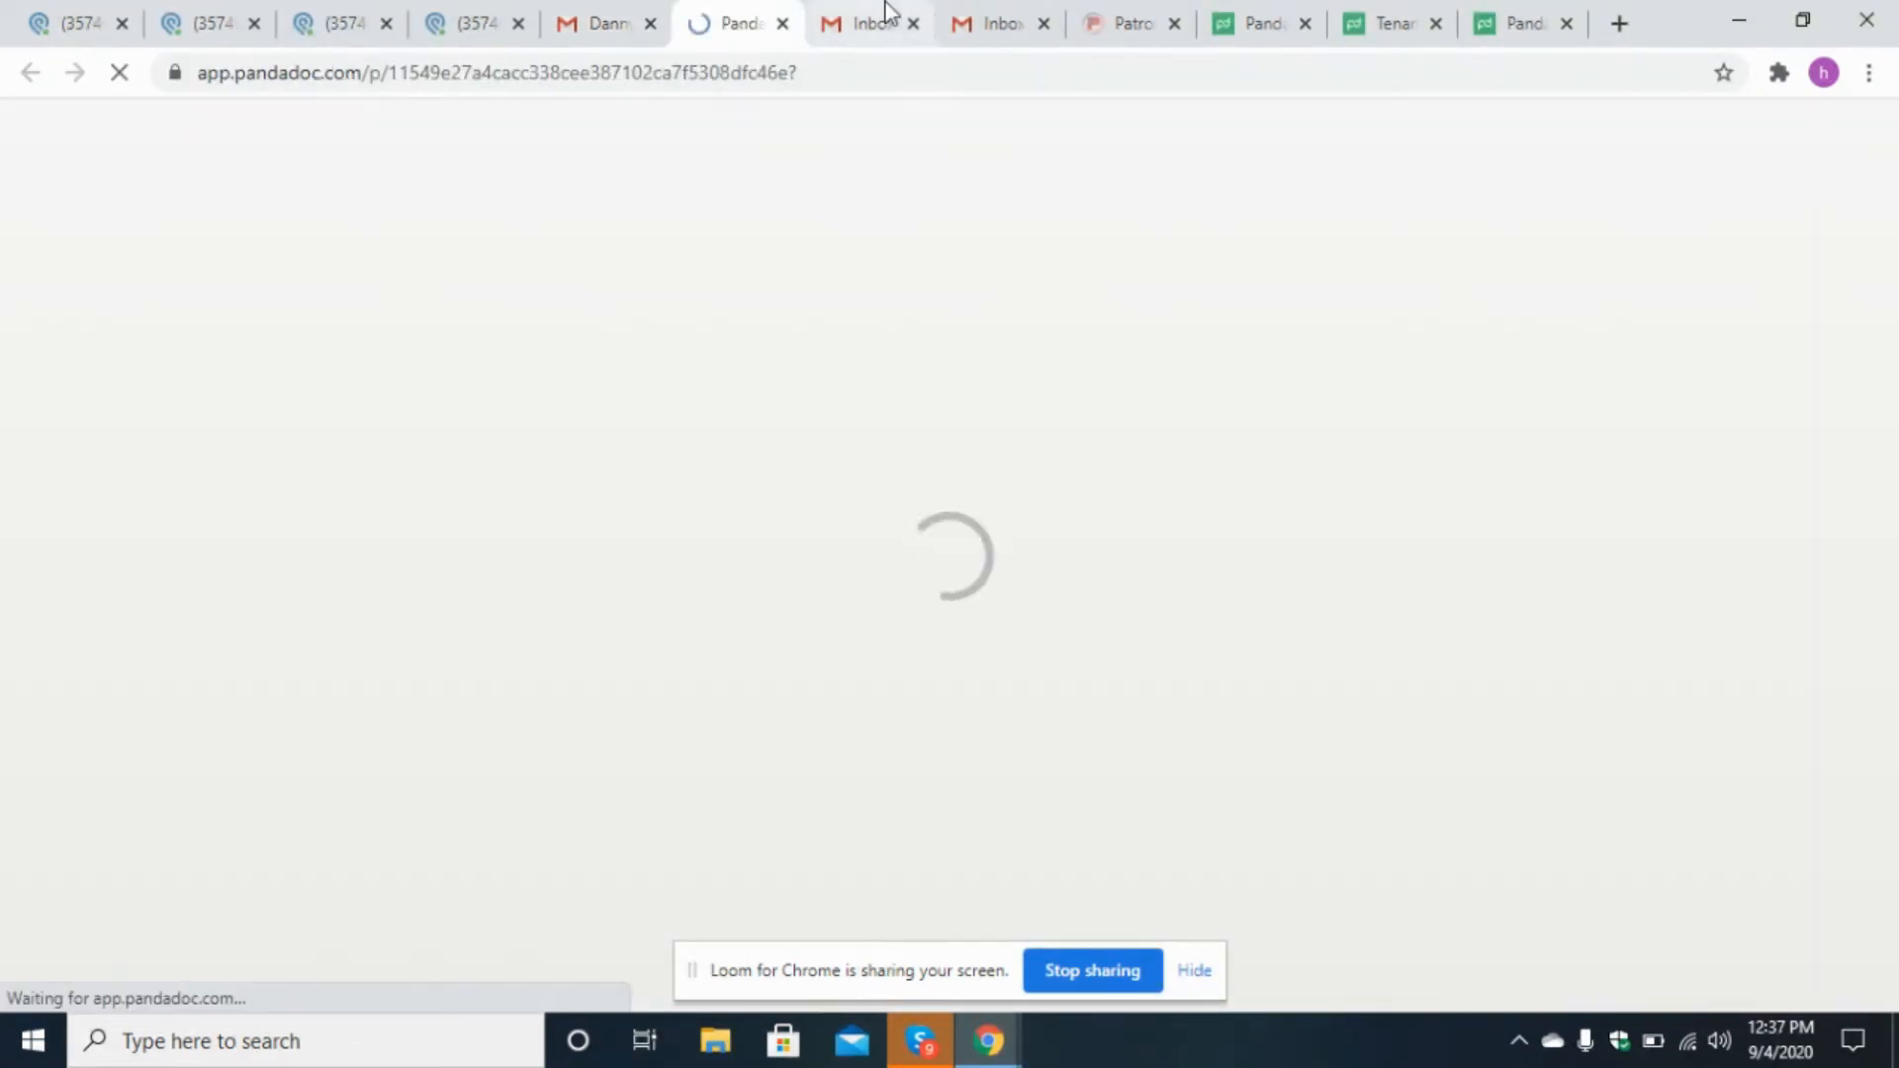
{"action": "left_click", "coordinate": [879, 18]}
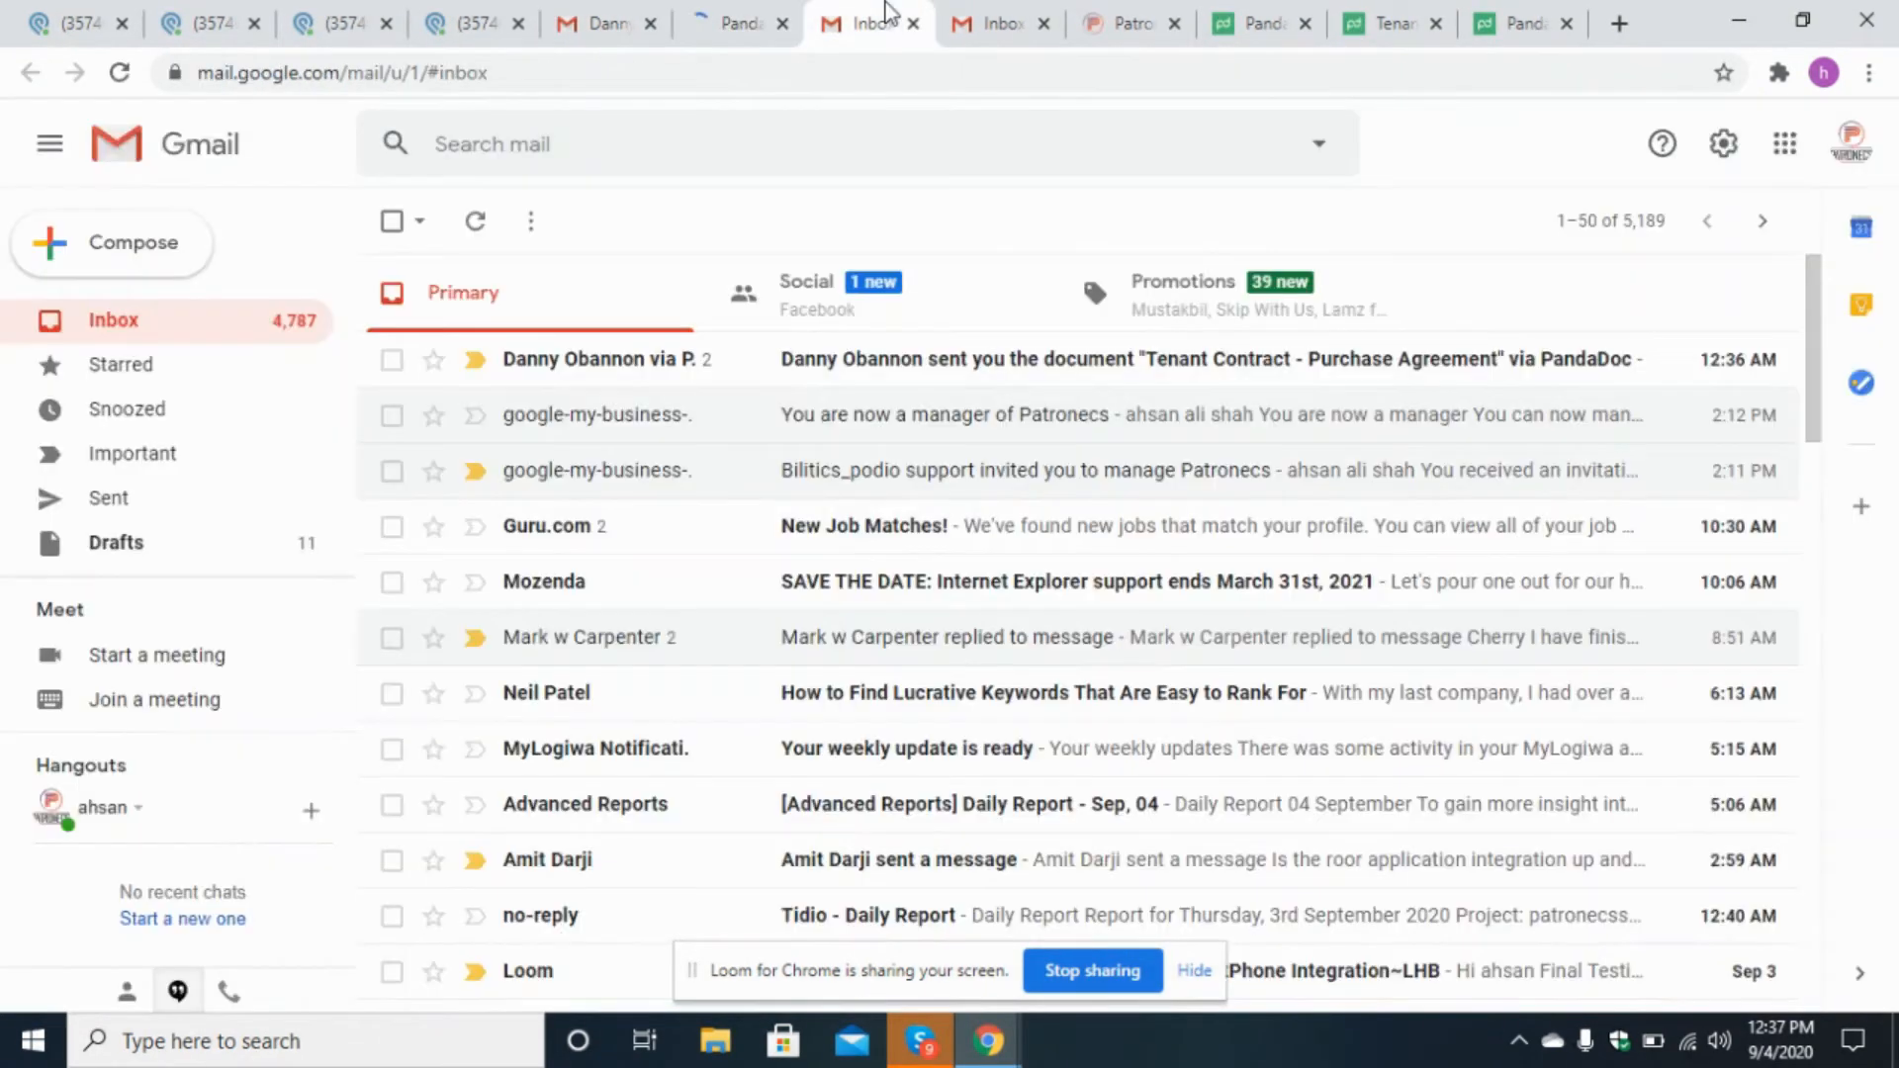
{"action": "left_click", "coordinate": [1011, 384]}
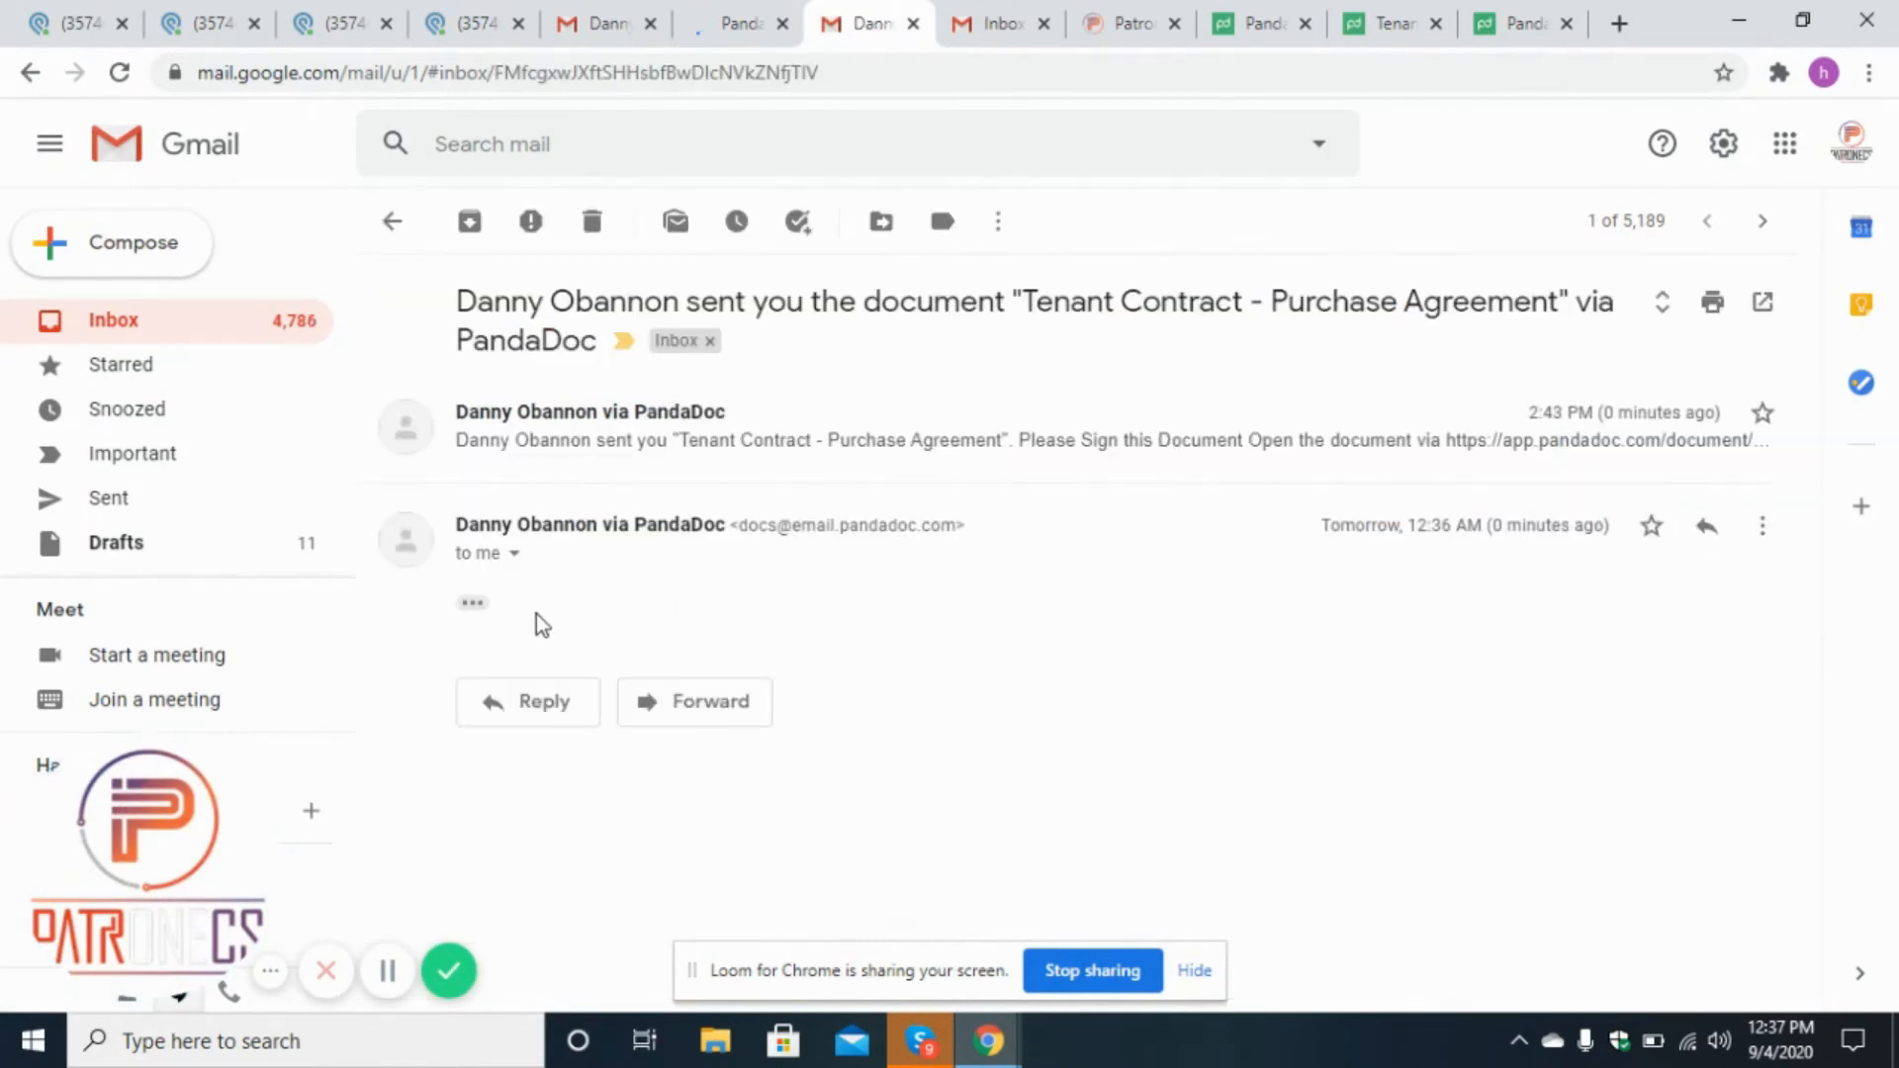
{"action": "left_click", "coordinate": [474, 605]}
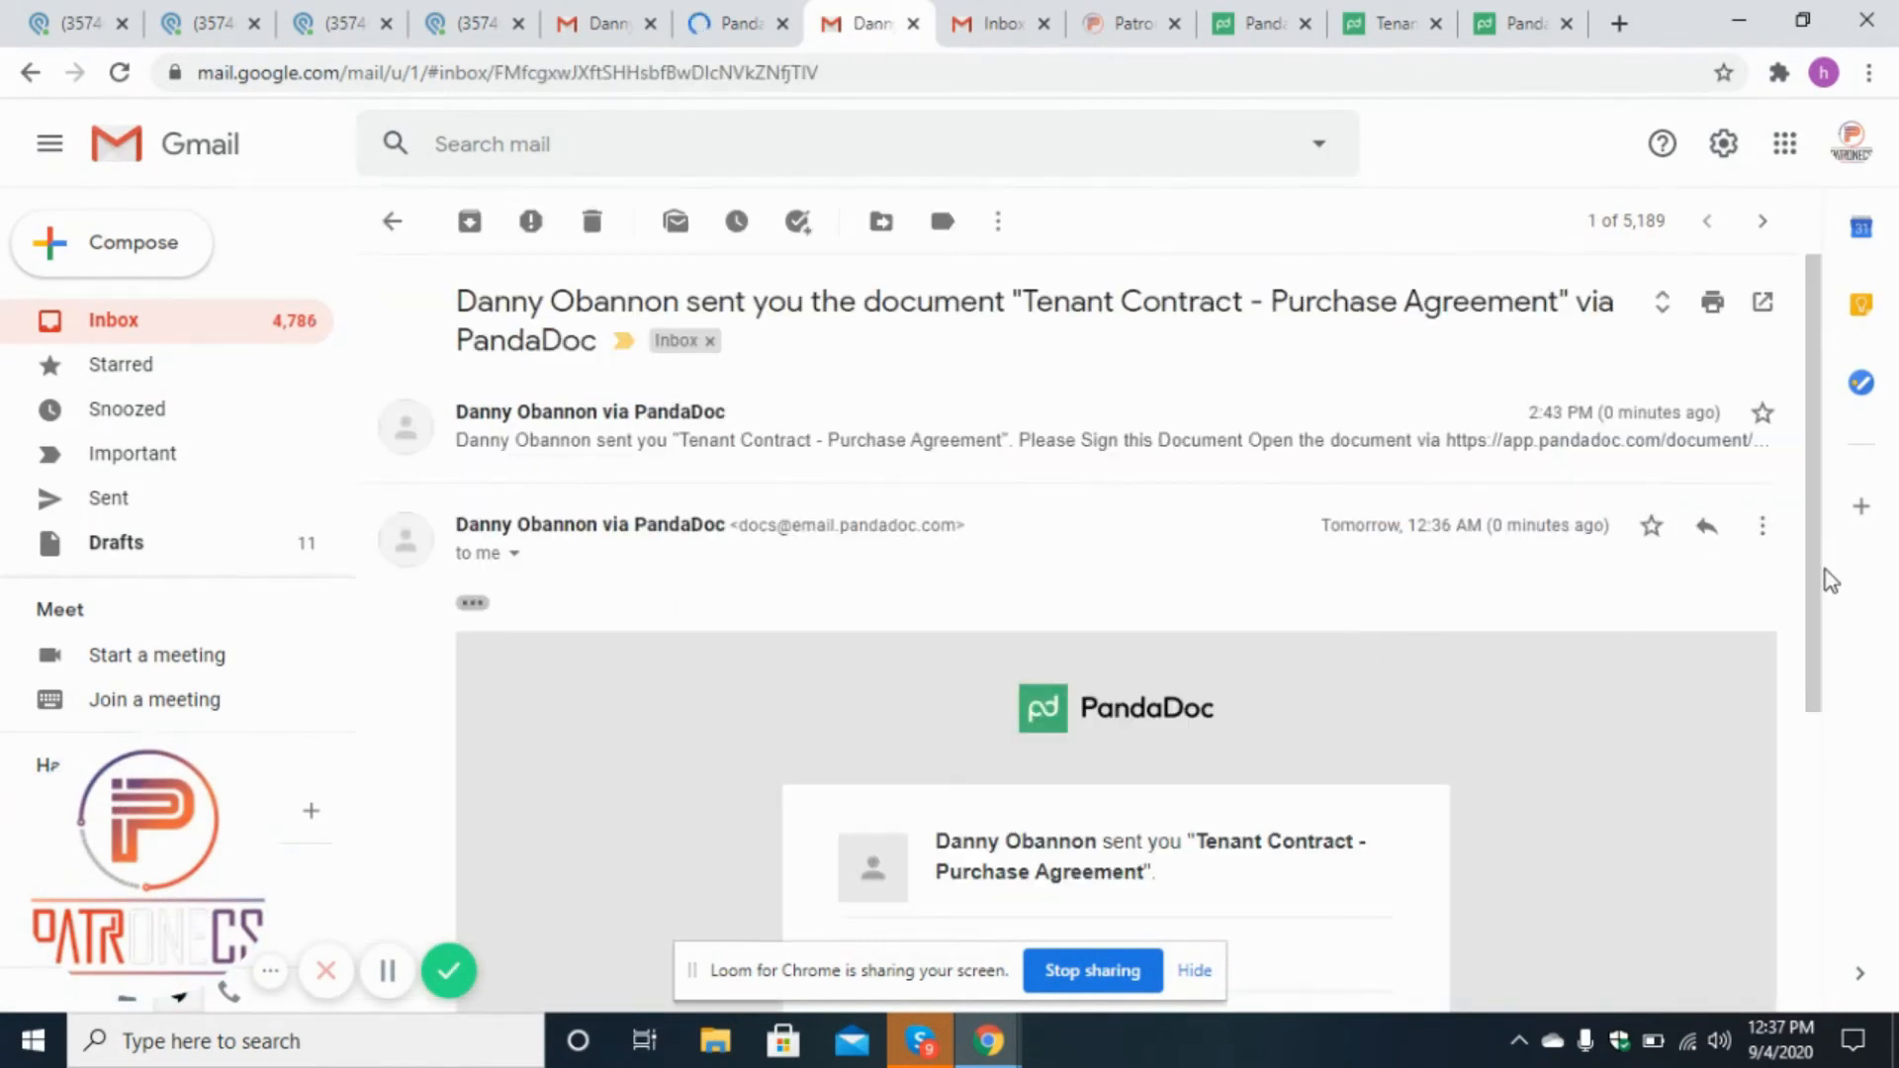
{"action": "left_click_drag", "start_coordinate": [1827, 579], "coordinate": [1800, 758]}
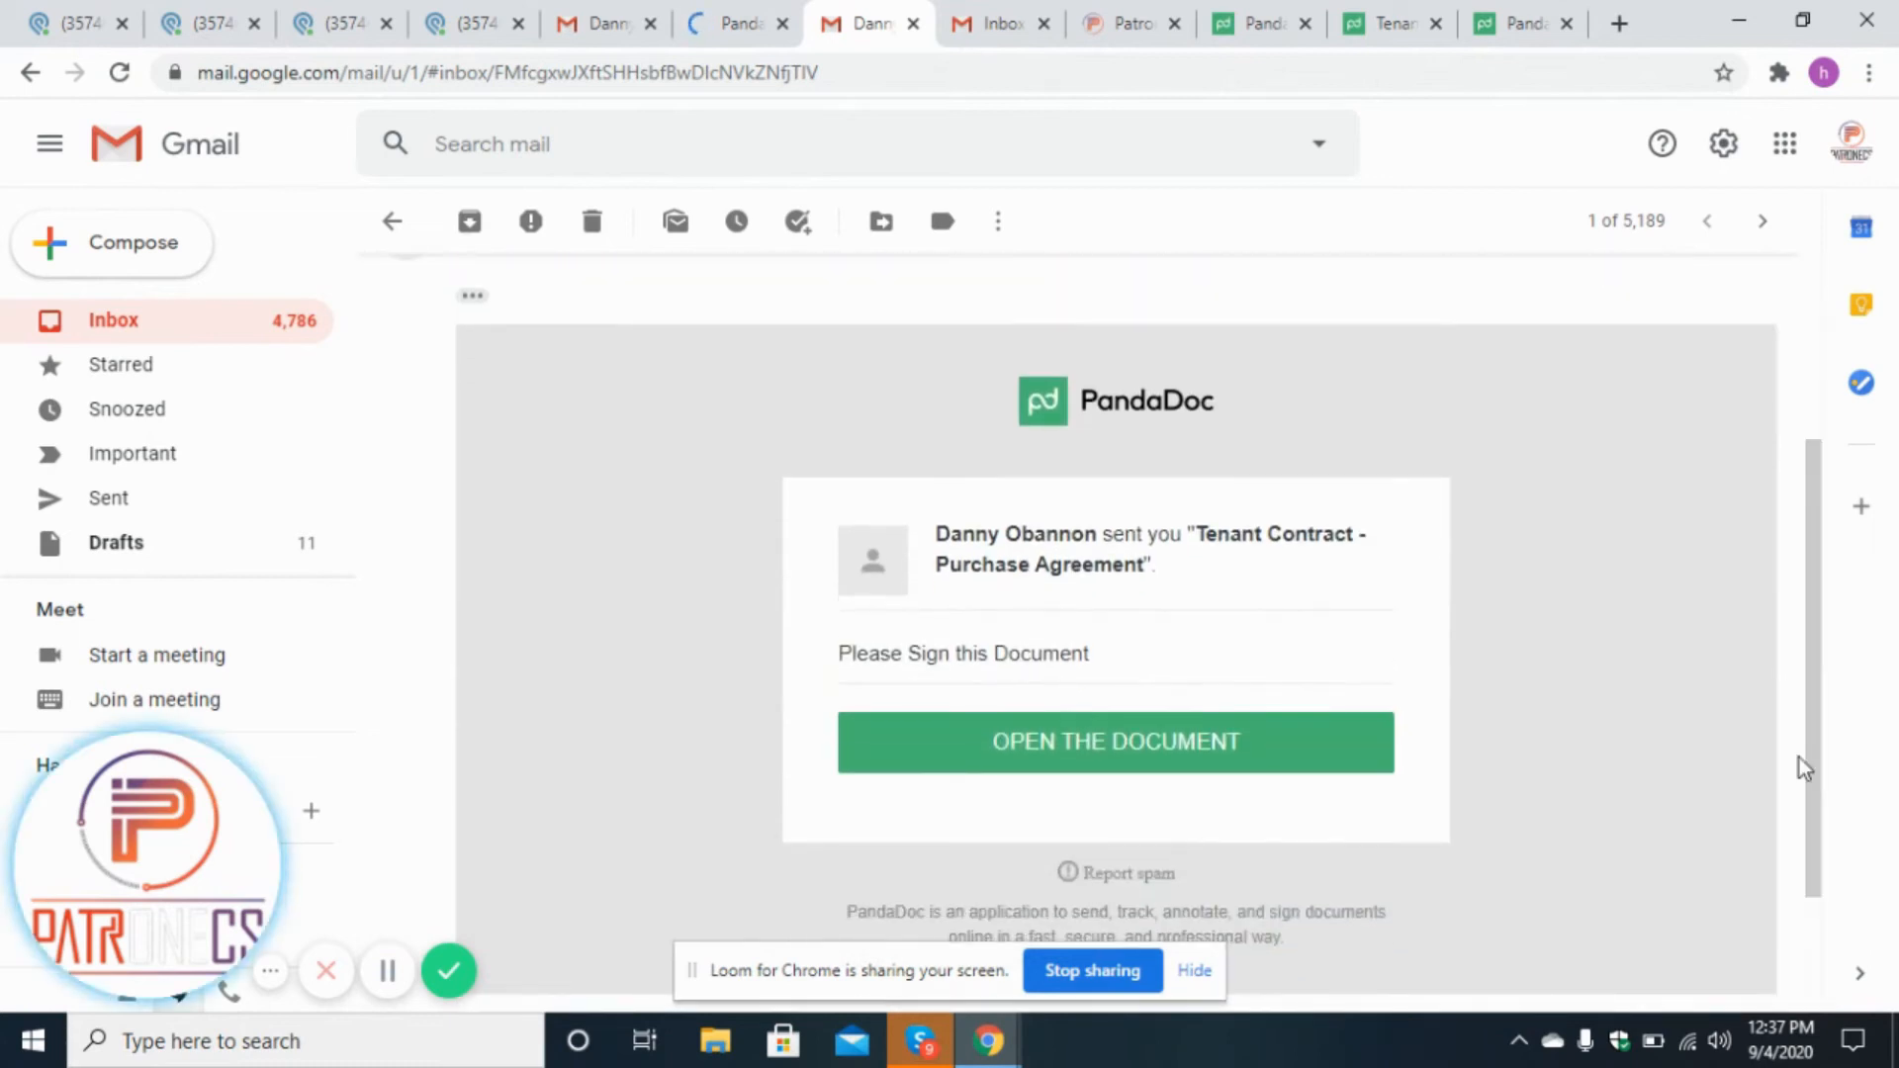
{"action": "right_click", "coordinate": [1198, 747]}
{"action": "left_click", "coordinate": [1221, 750]}
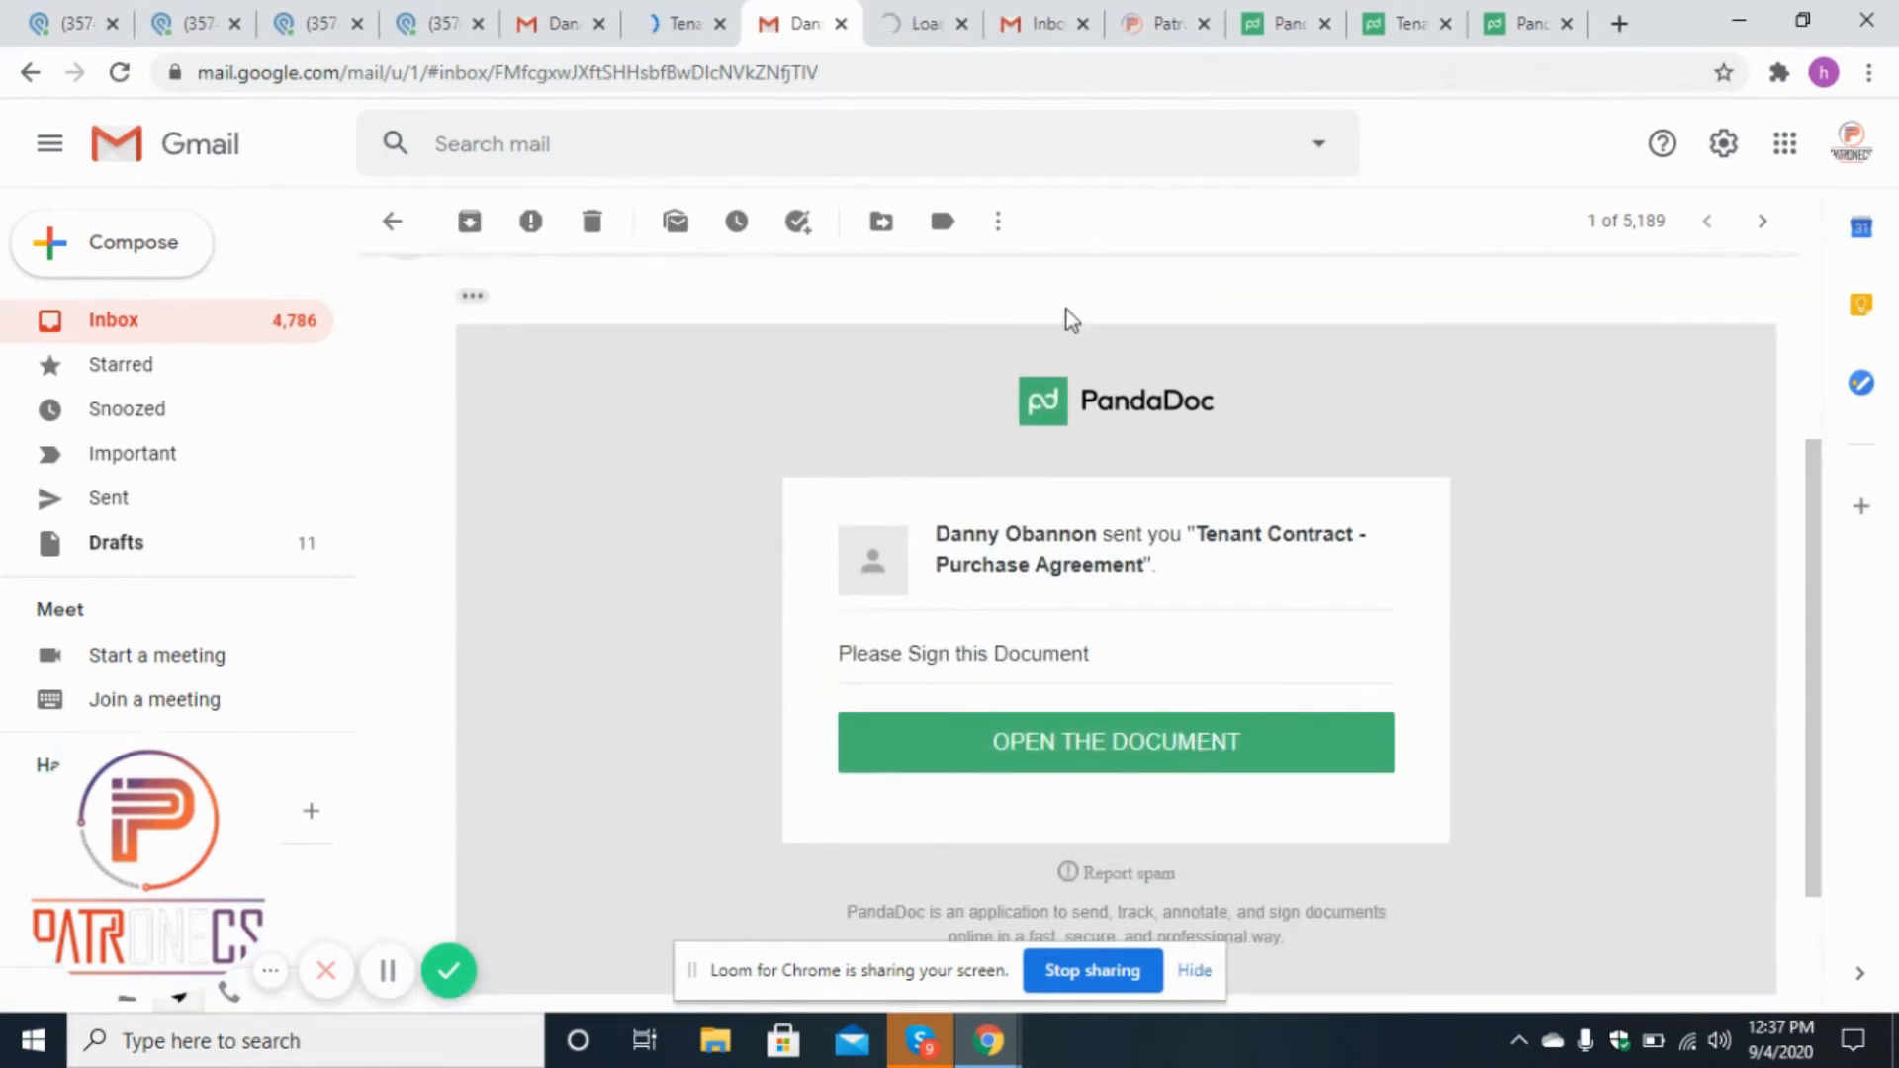
In the third Gmail inbox, open the same Tenant Contract email and open its document link in a new tab.
{"action": "left_click", "coordinate": [1094, 12]}
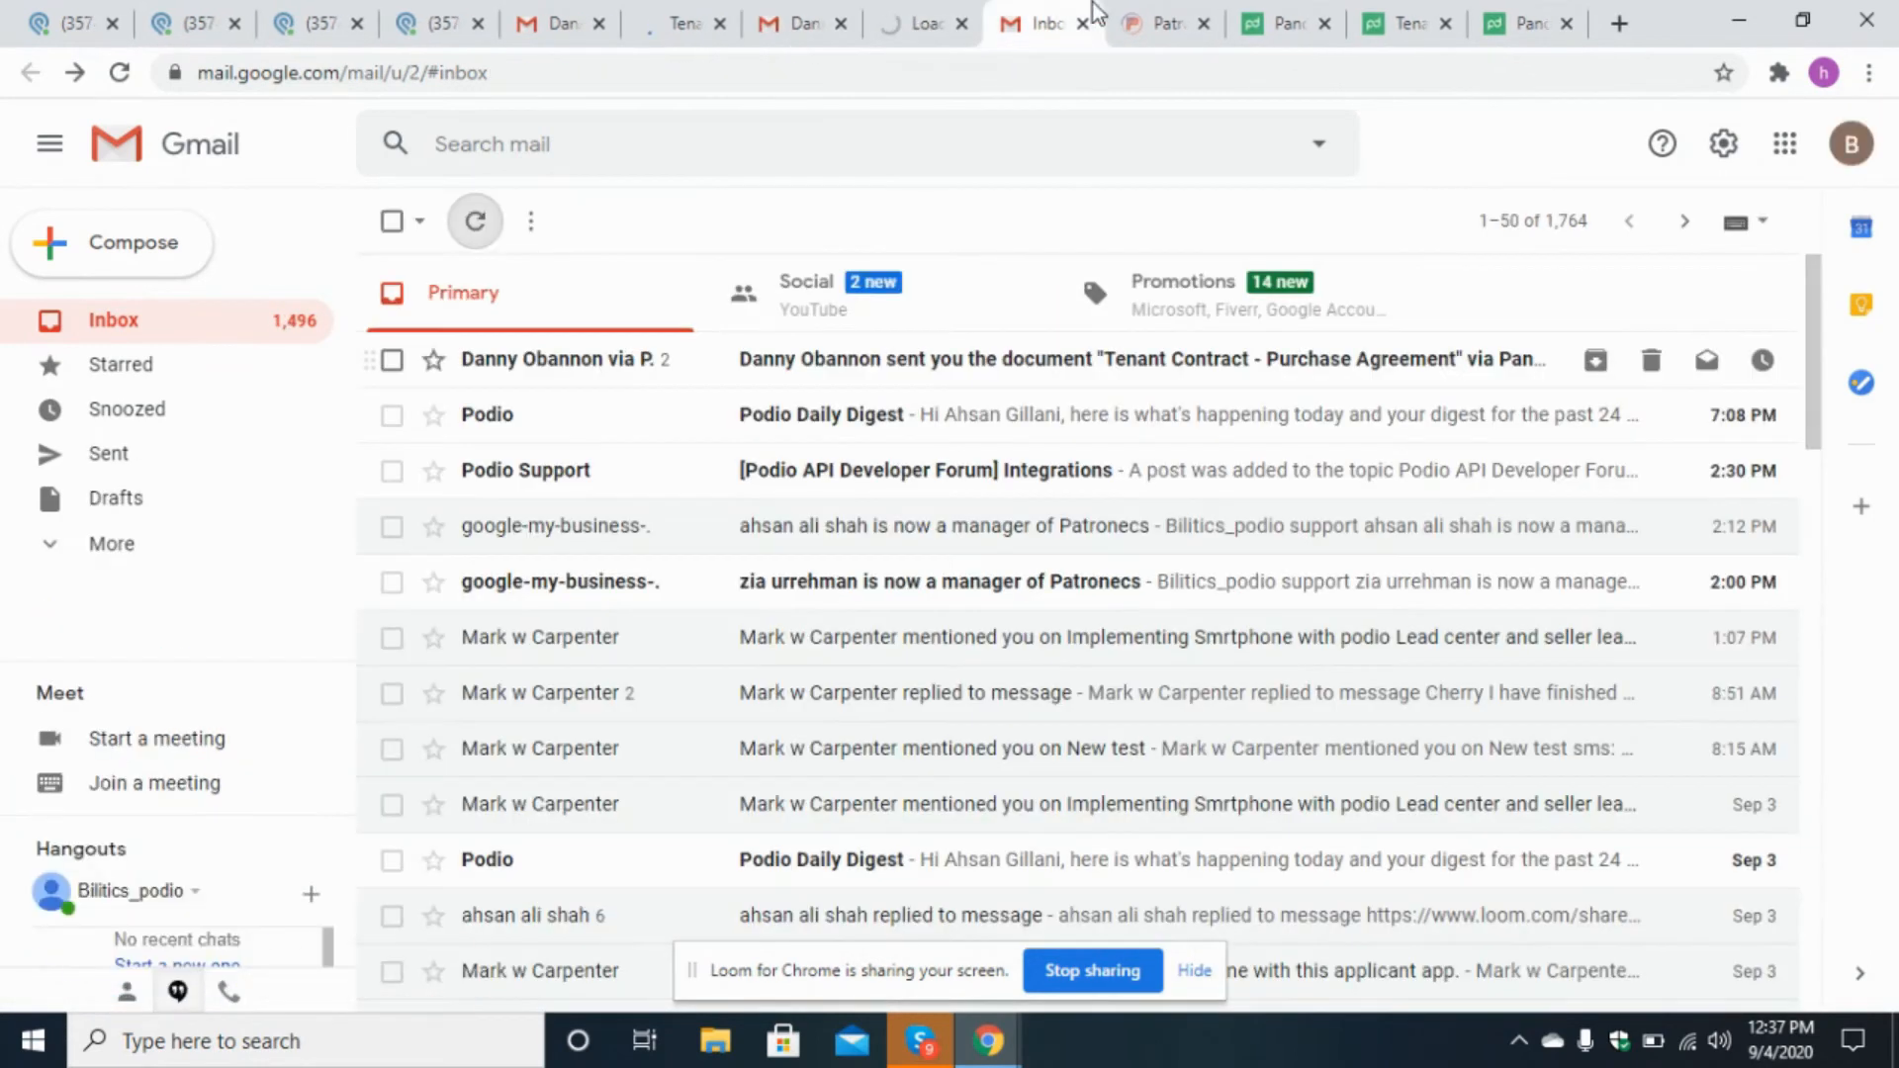
{"action": "left_click", "coordinate": [911, 371]}
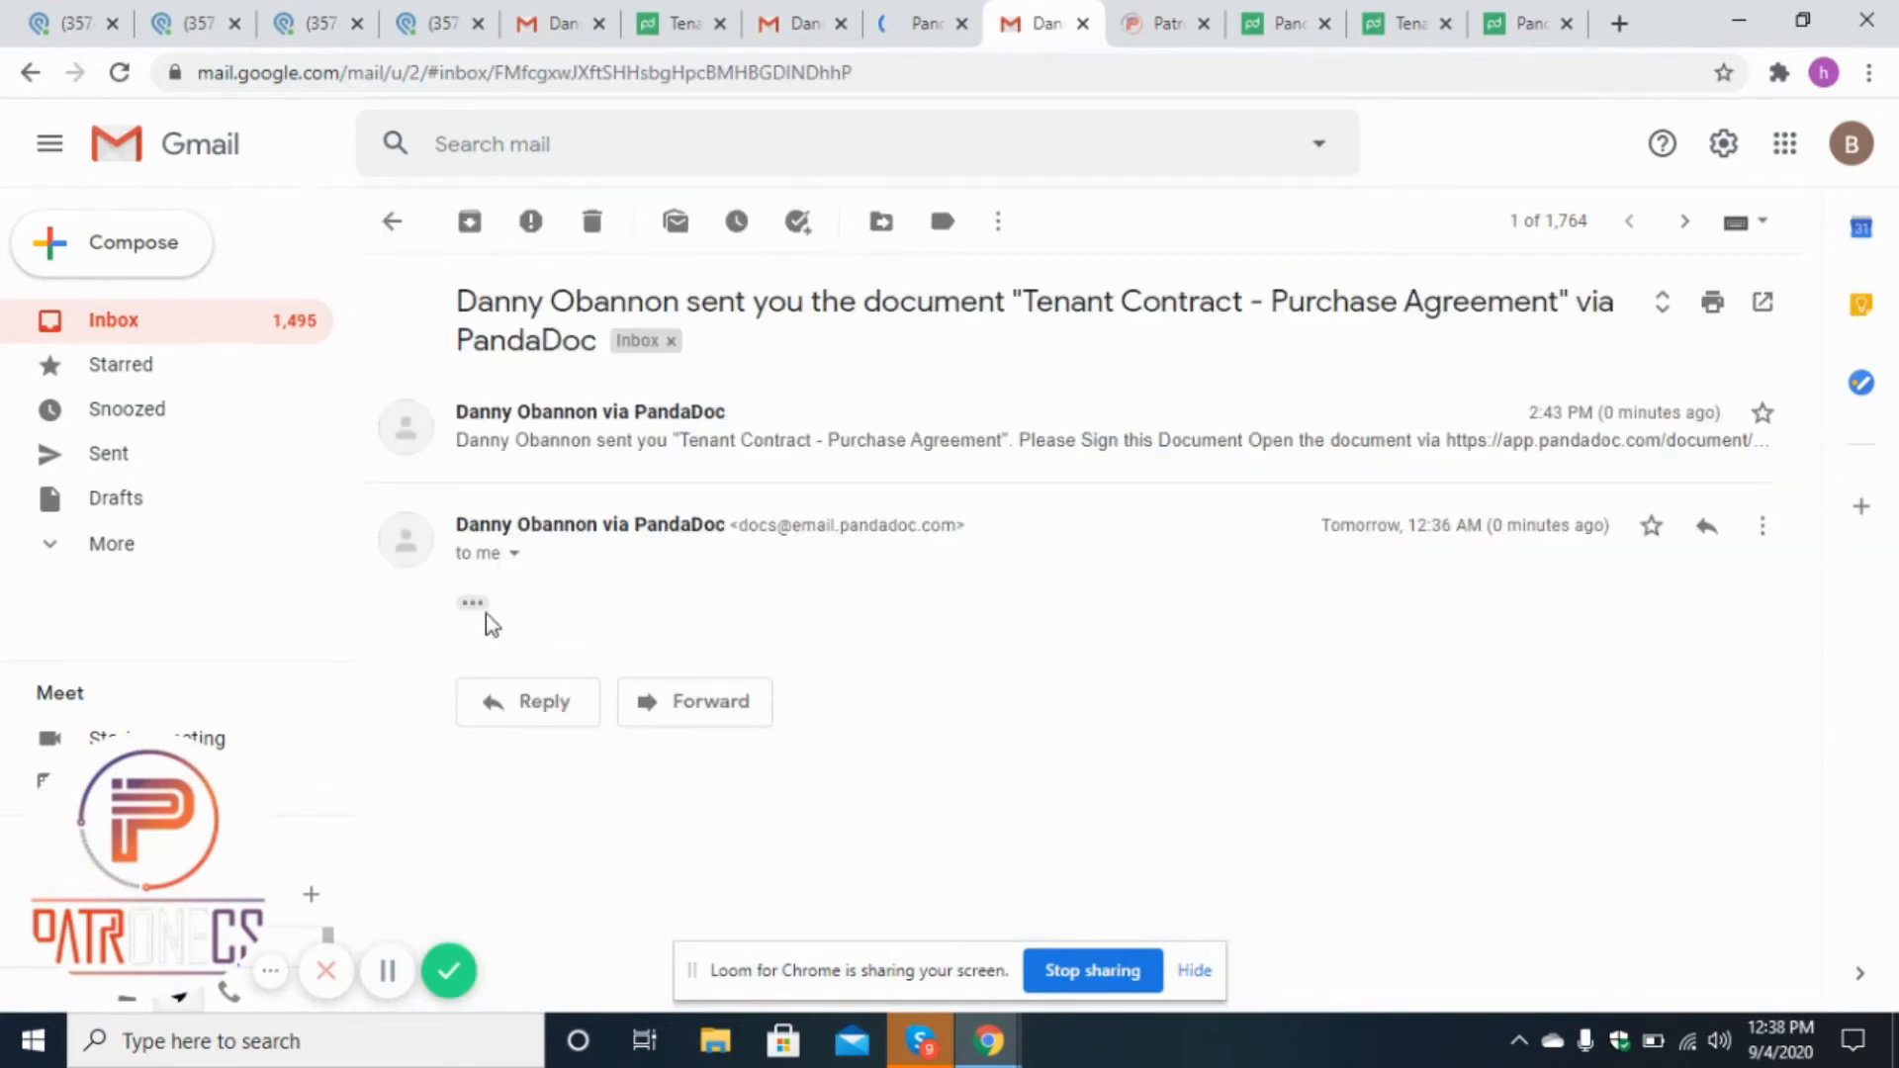
{"action": "left_click", "coordinate": [477, 604]}
{"action": "left_click_drag", "start_coordinate": [1808, 513], "coordinate": [1844, 798]}
{"action": "right_click", "coordinate": [1218, 590]}
{"action": "left_click", "coordinate": [1248, 601]}
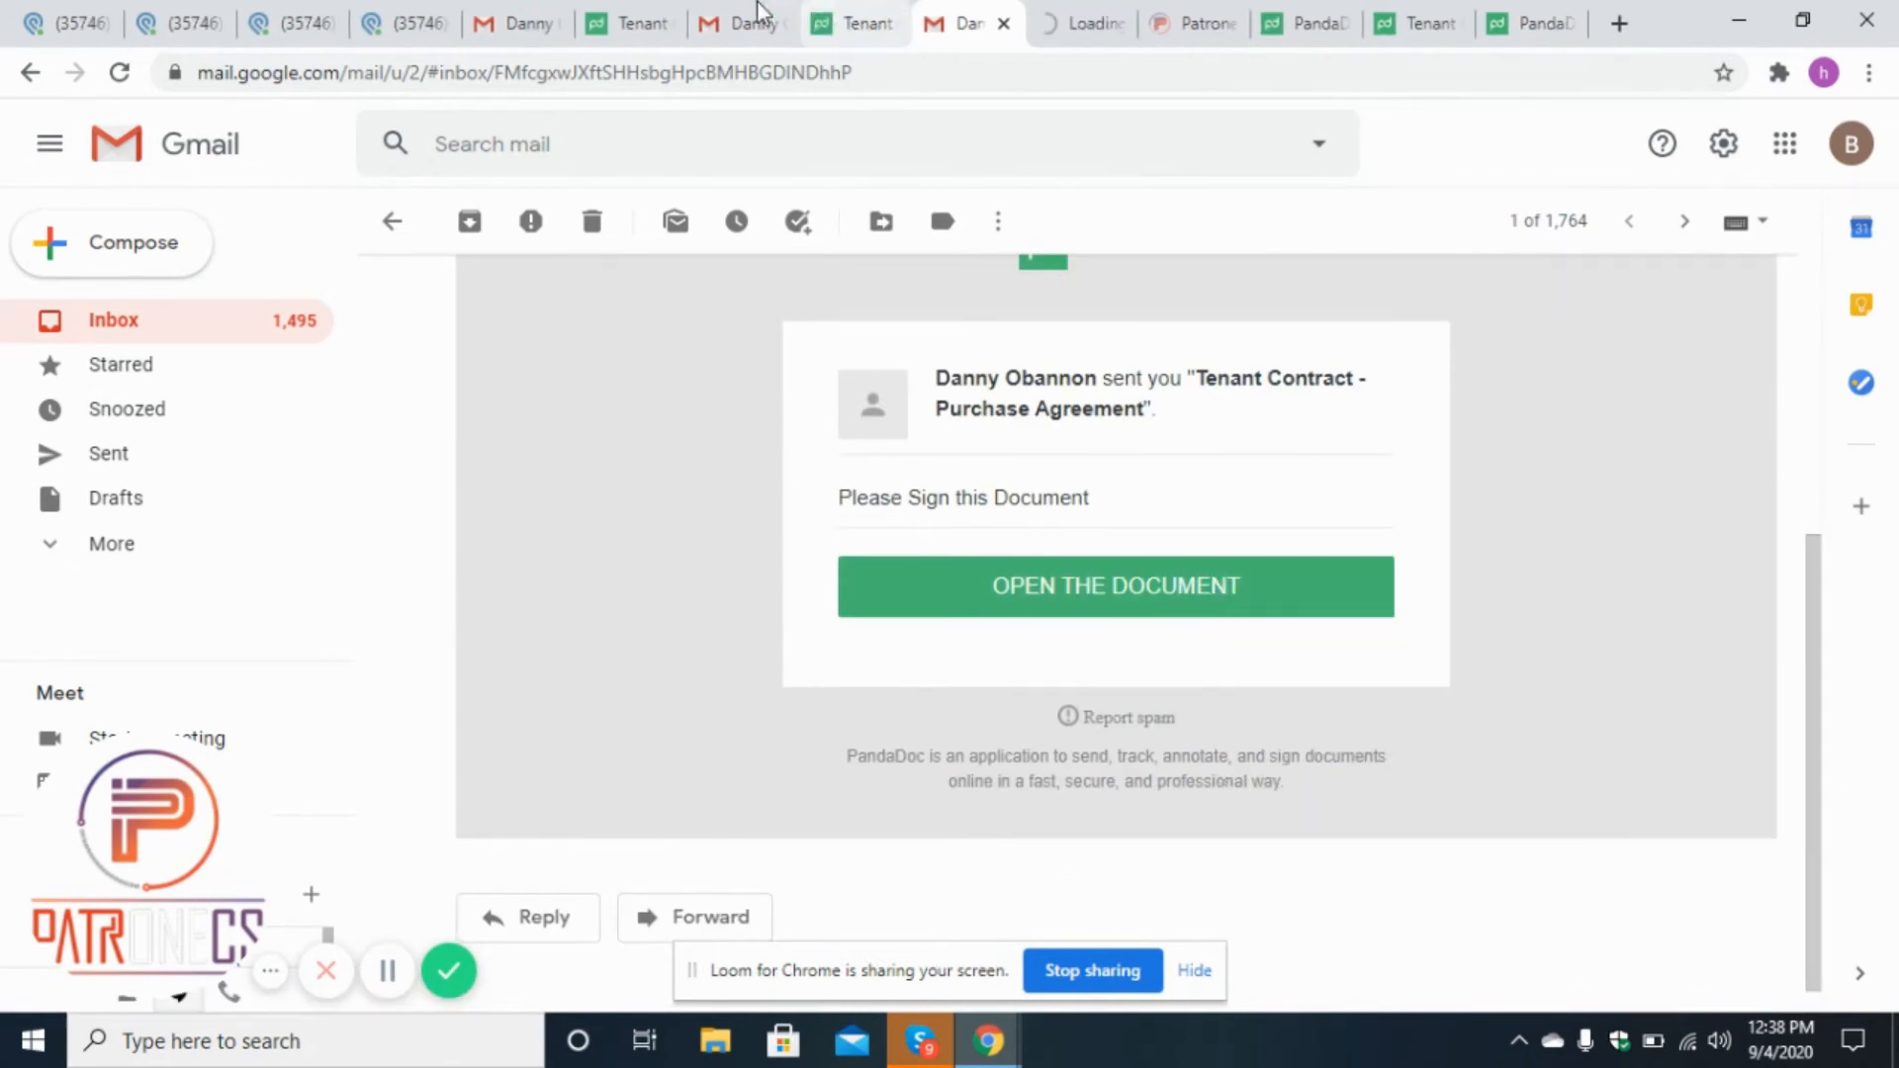
Review the contract document's filled-in details against the Patronecs Seller 1 lead record in Podio.
{"action": "left_click", "coordinate": [648, 16]}
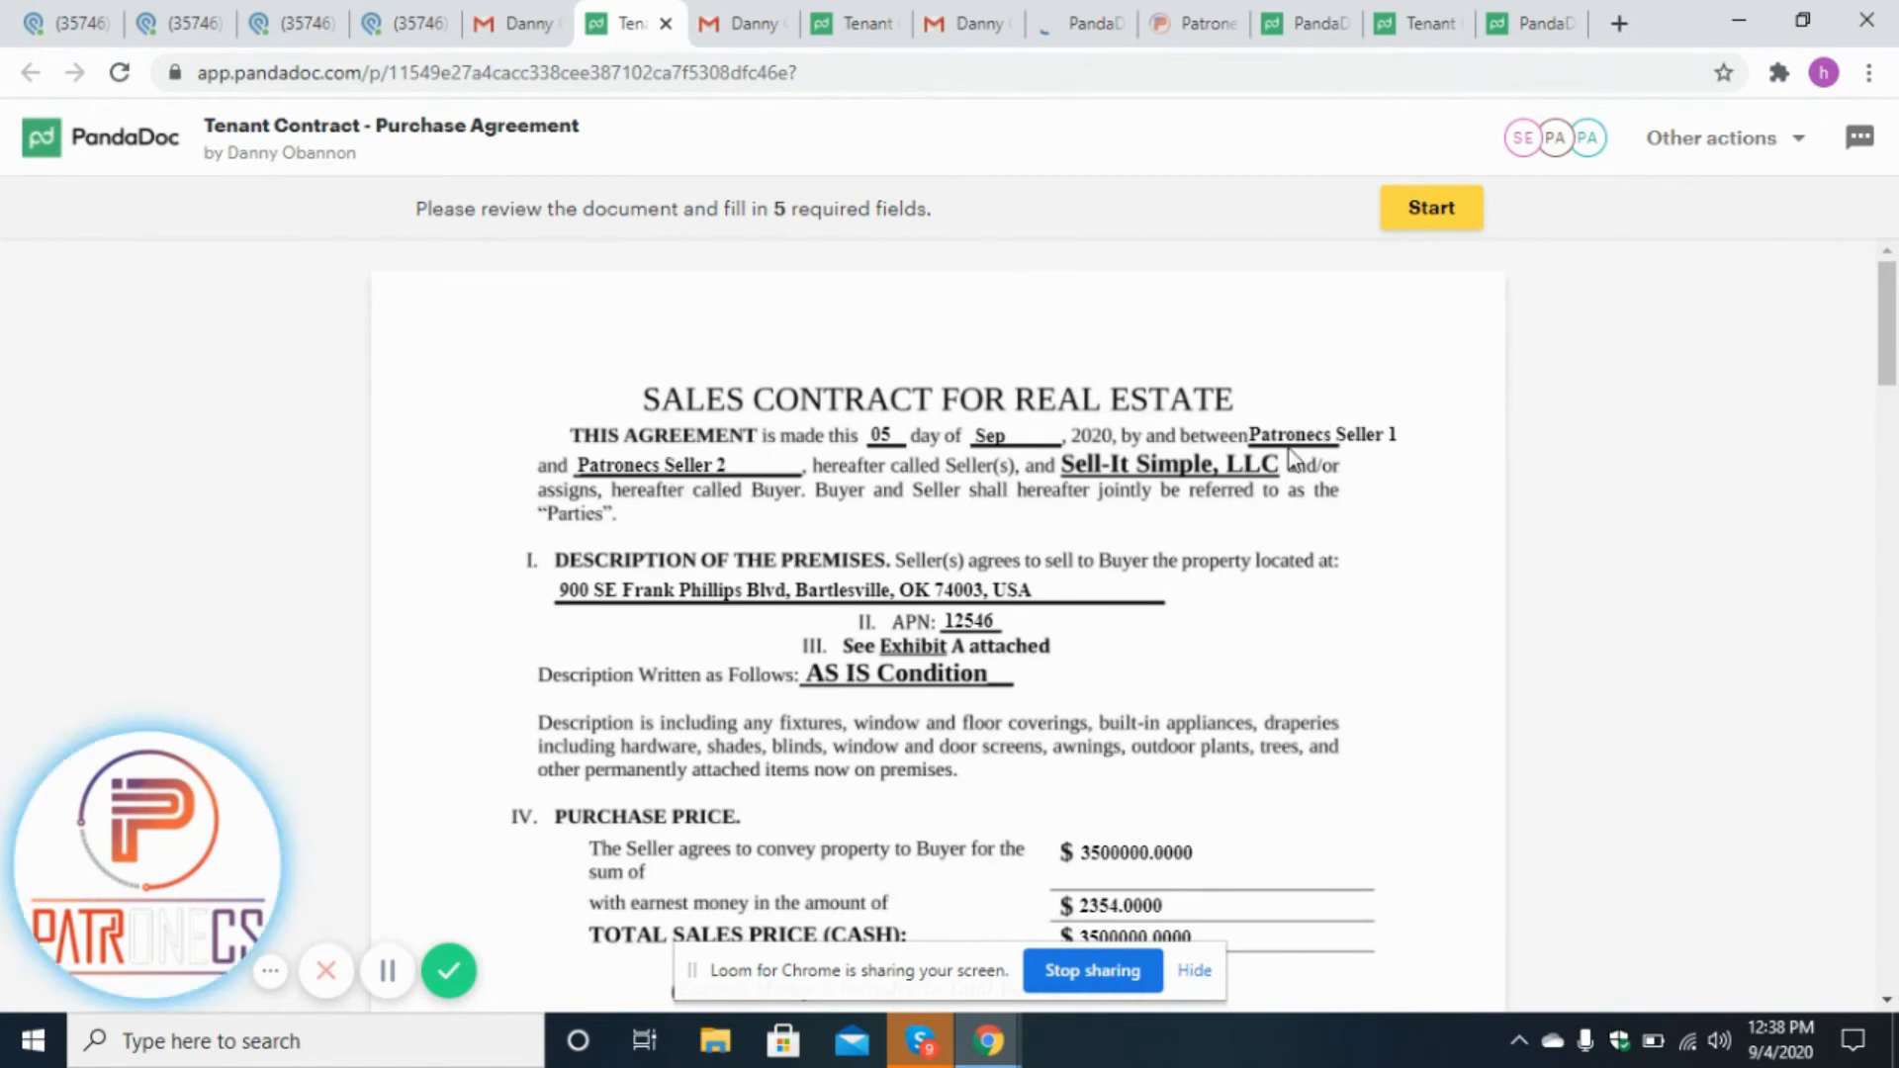
{"action": "left_click_drag", "start_coordinate": [1896, 344], "coordinate": [1887, 375]}
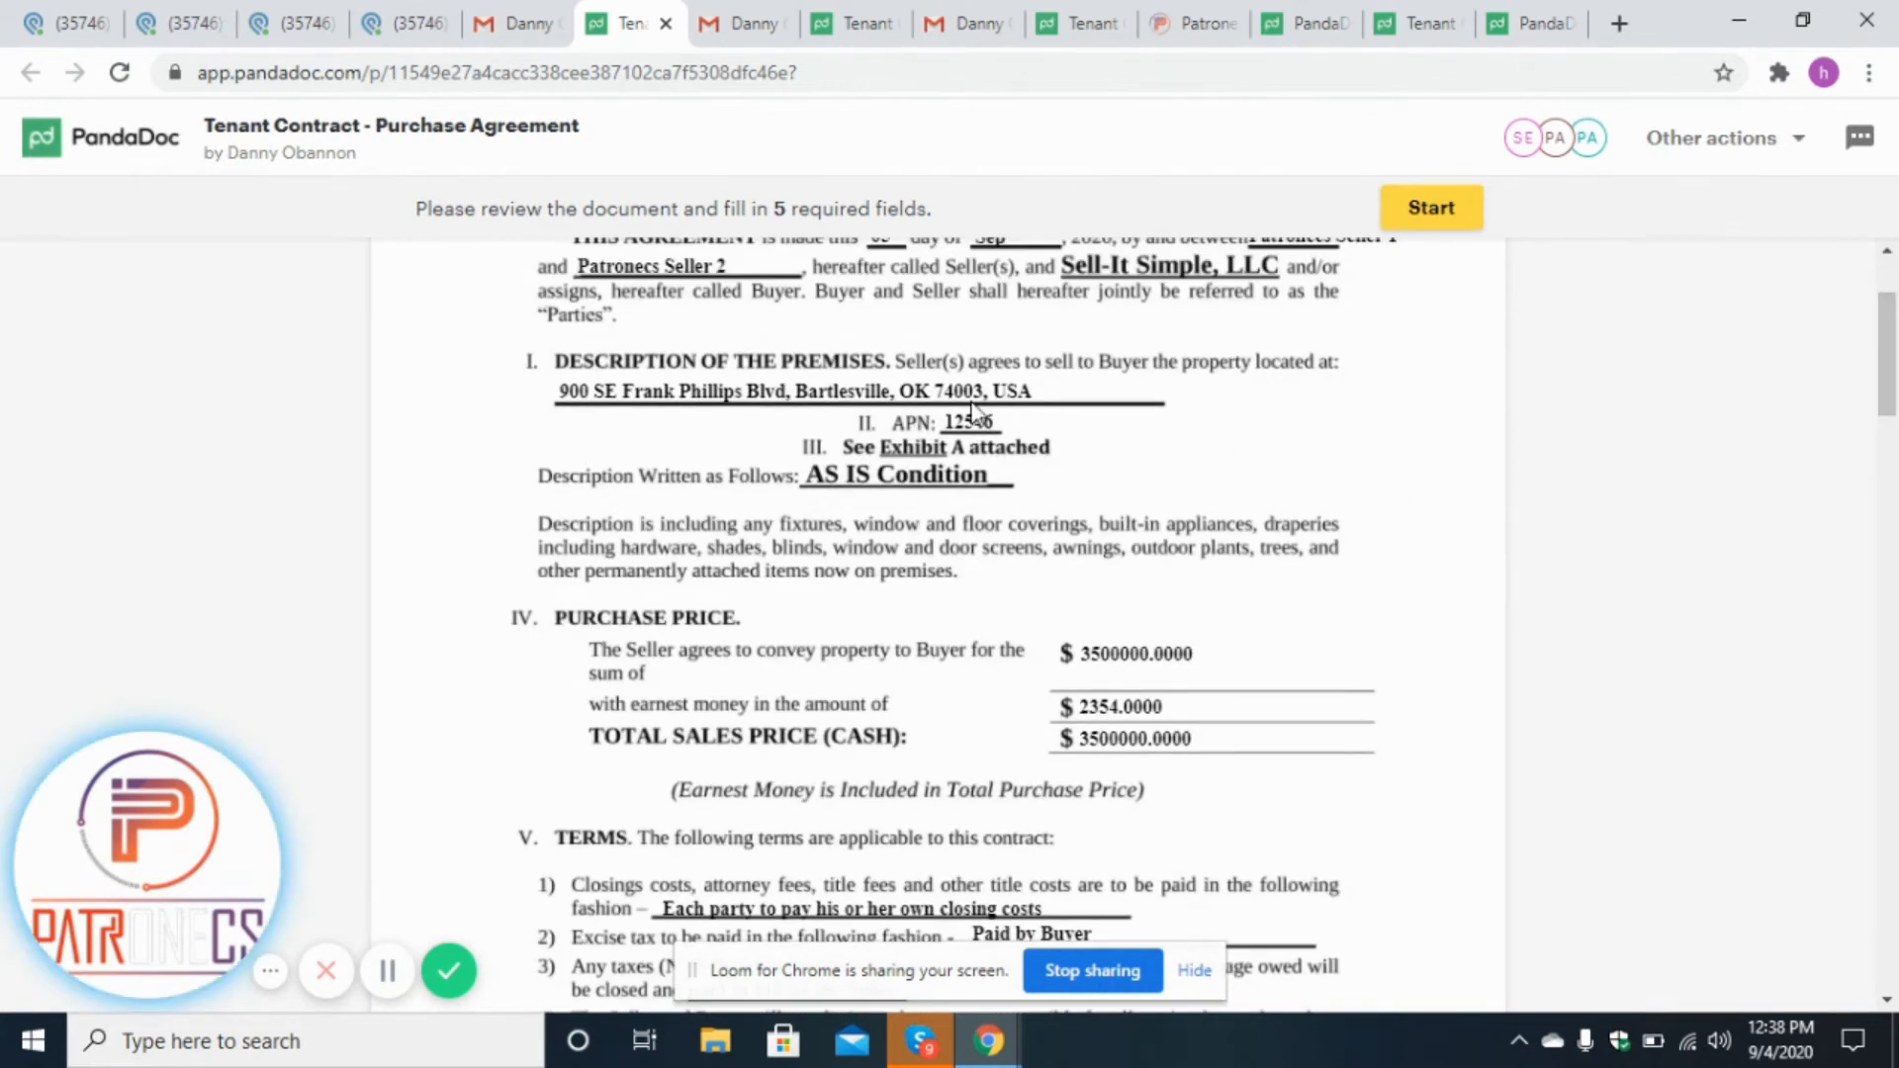
{"action": "left_click", "coordinate": [210, 14]}
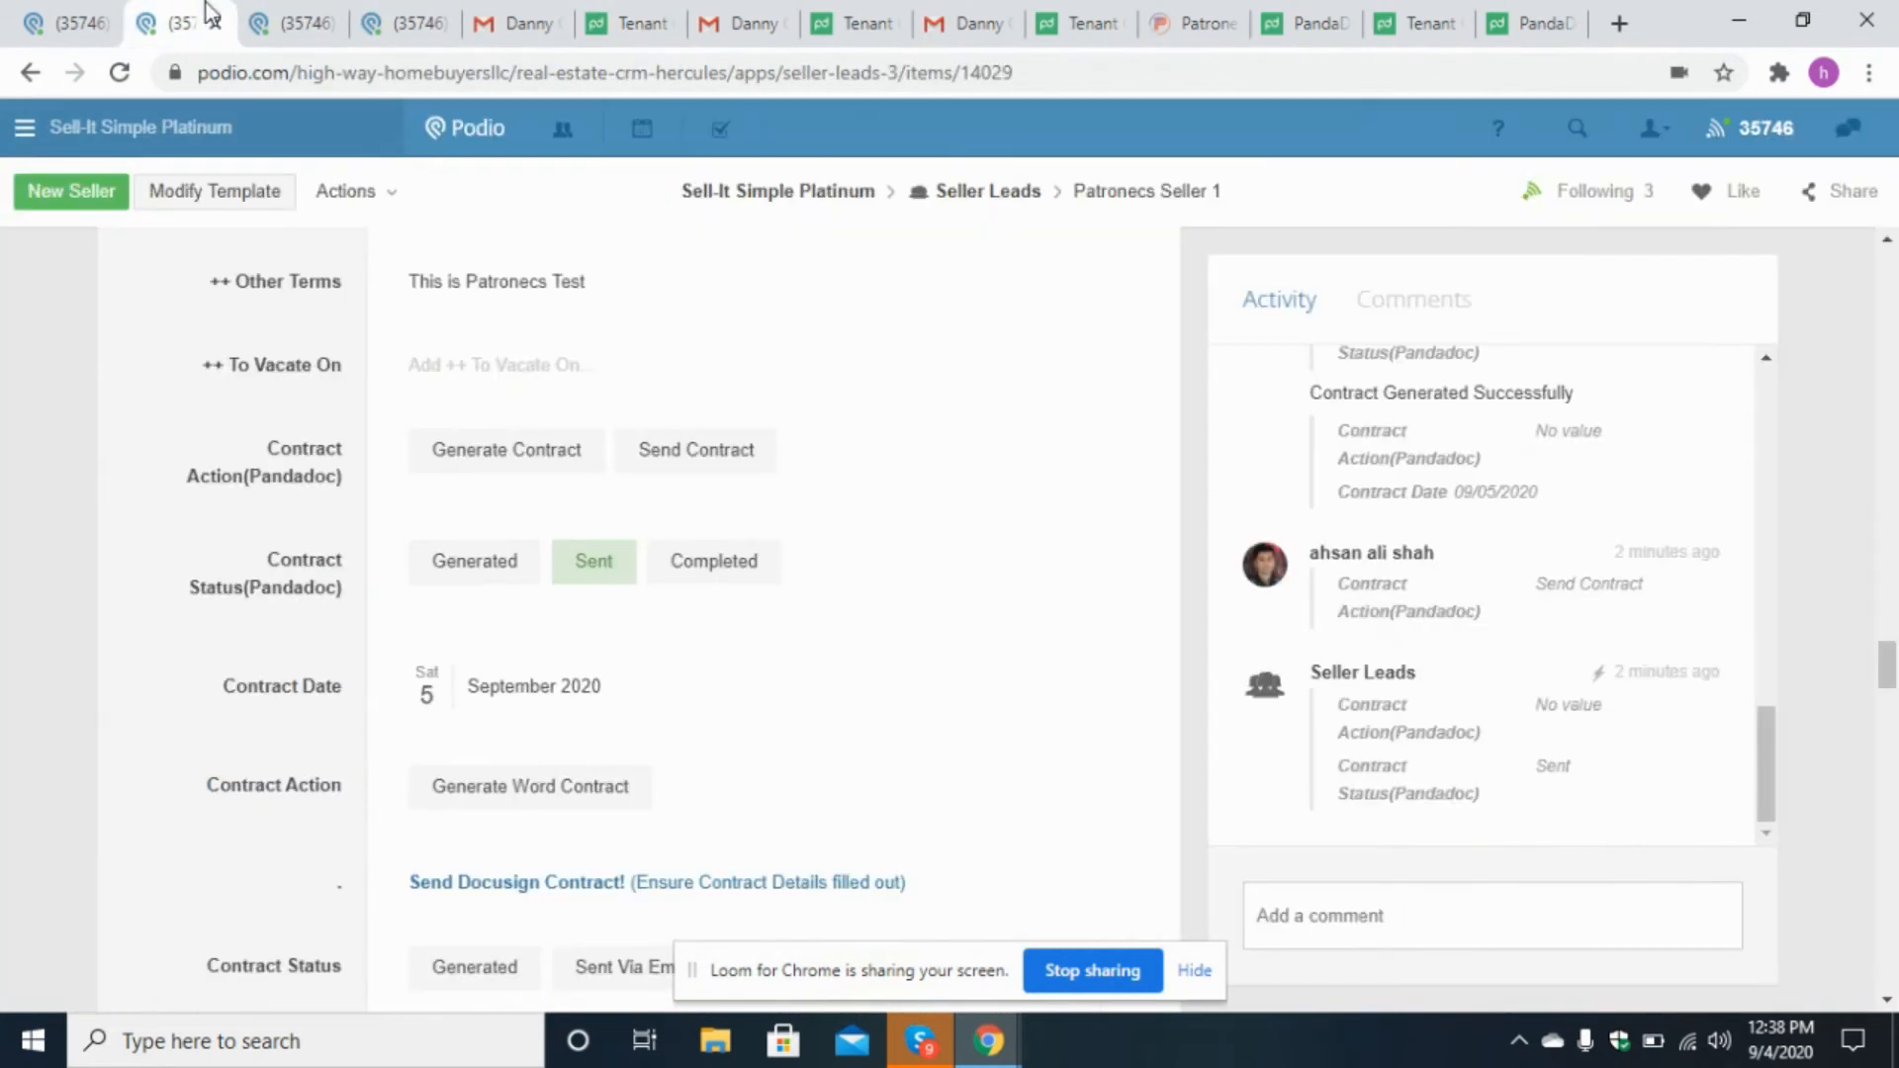
{"action": "left_click_drag", "start_coordinate": [1891, 665], "coordinate": [1891, 576]}
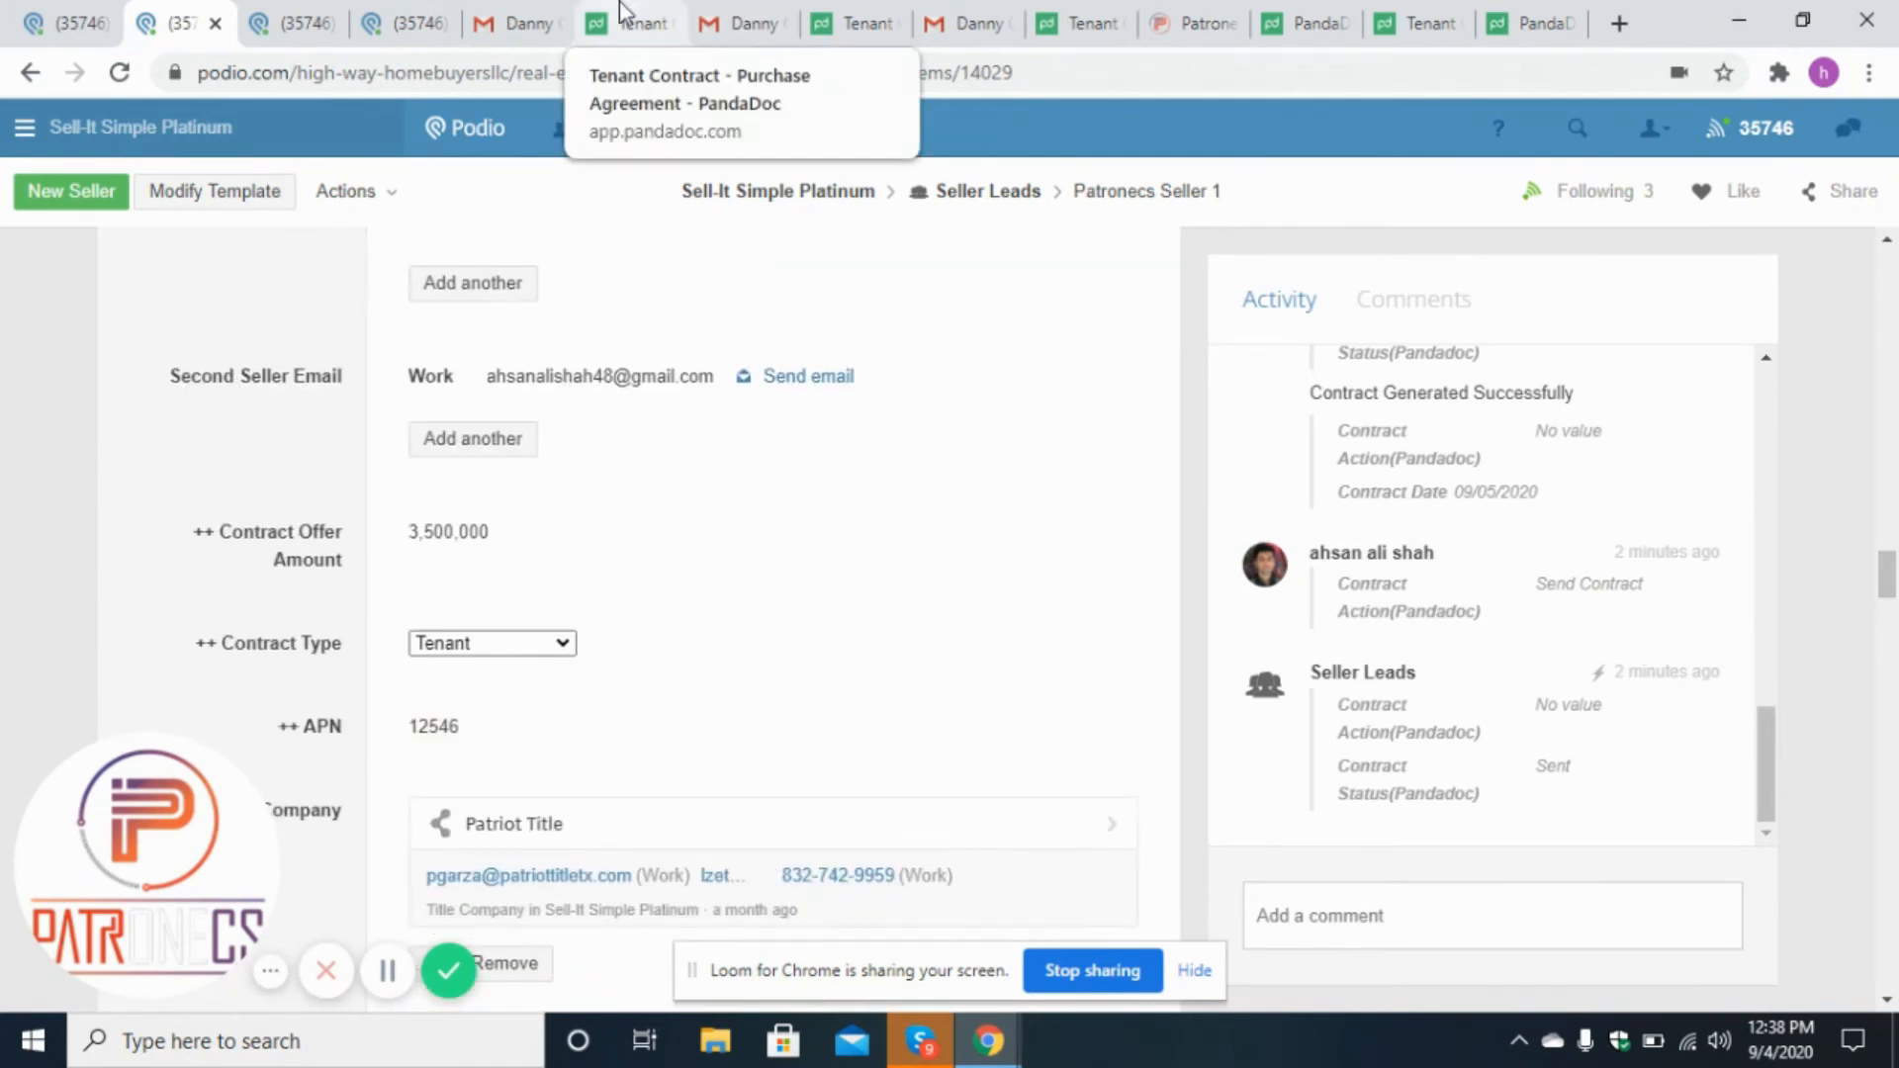
{"action": "left_click", "coordinate": [658, 14]}
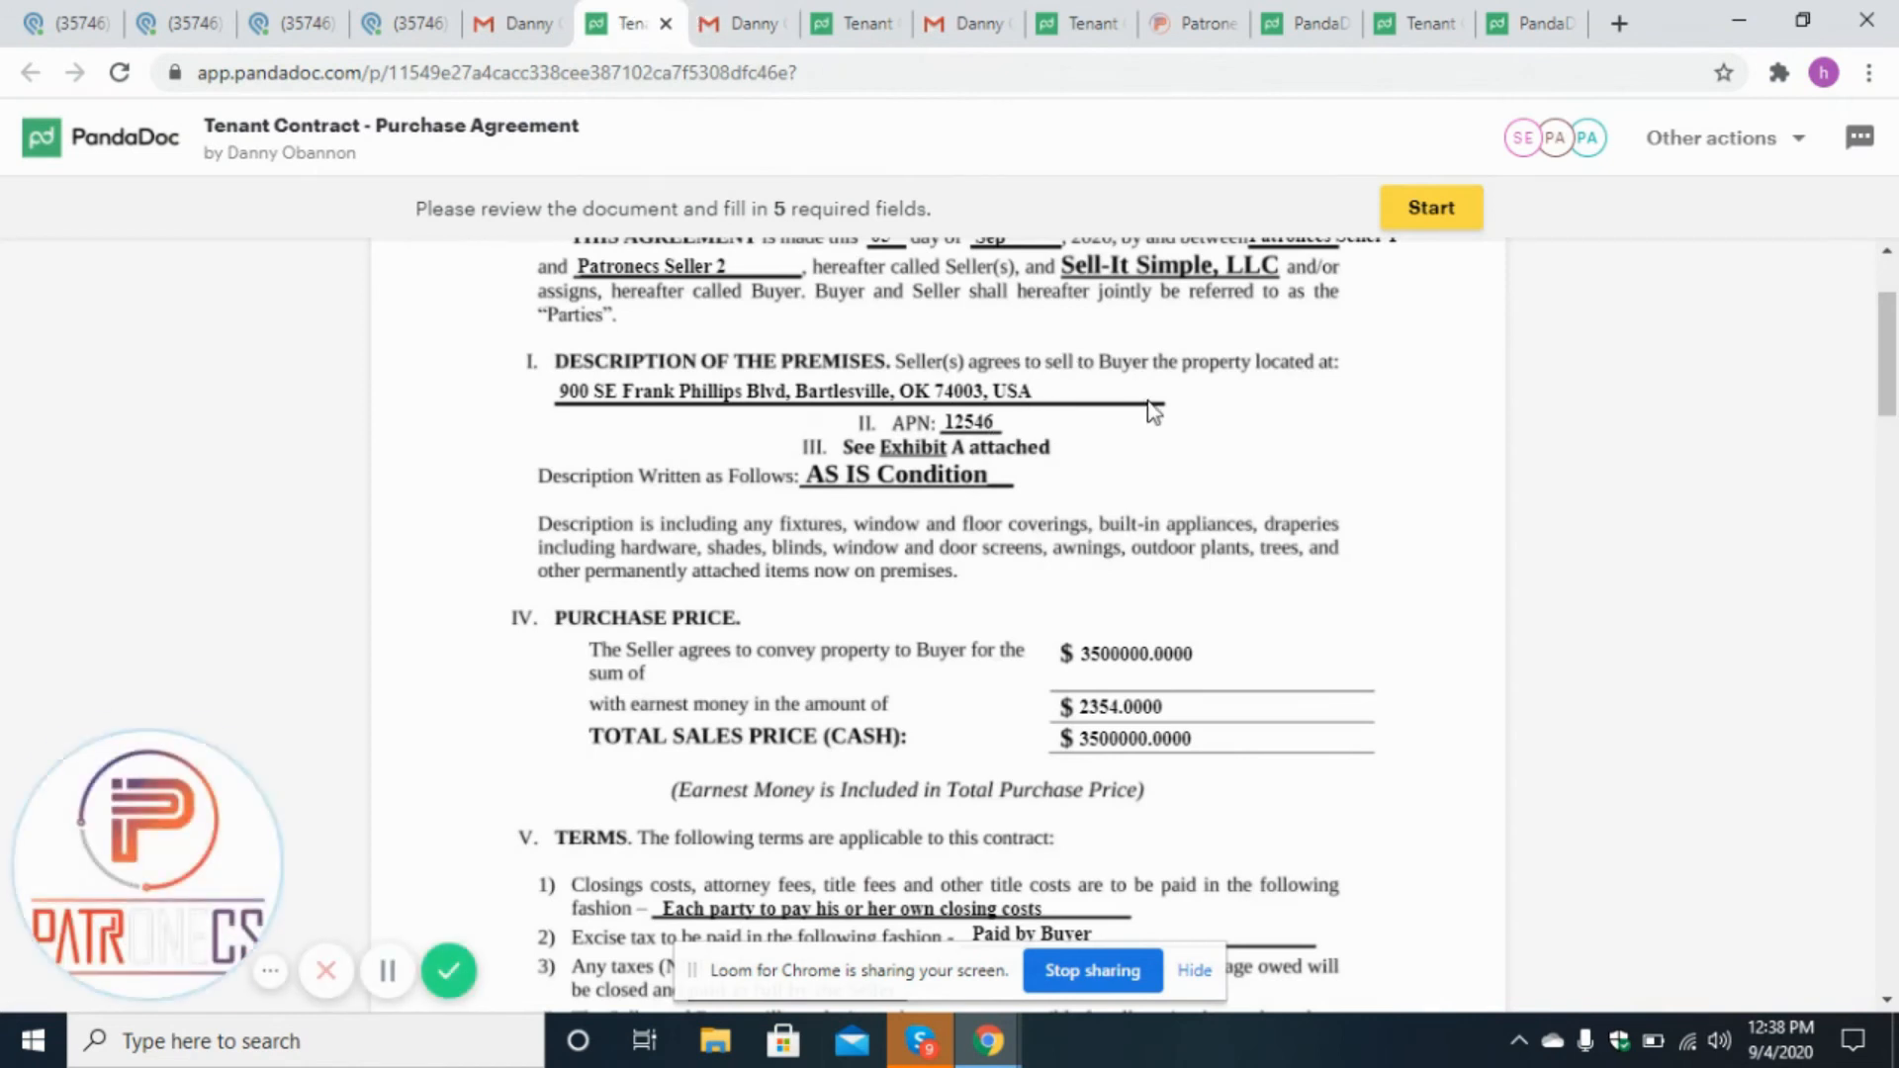
{"action": "left_click_drag", "start_coordinate": [1891, 393], "coordinate": [1895, 460]}
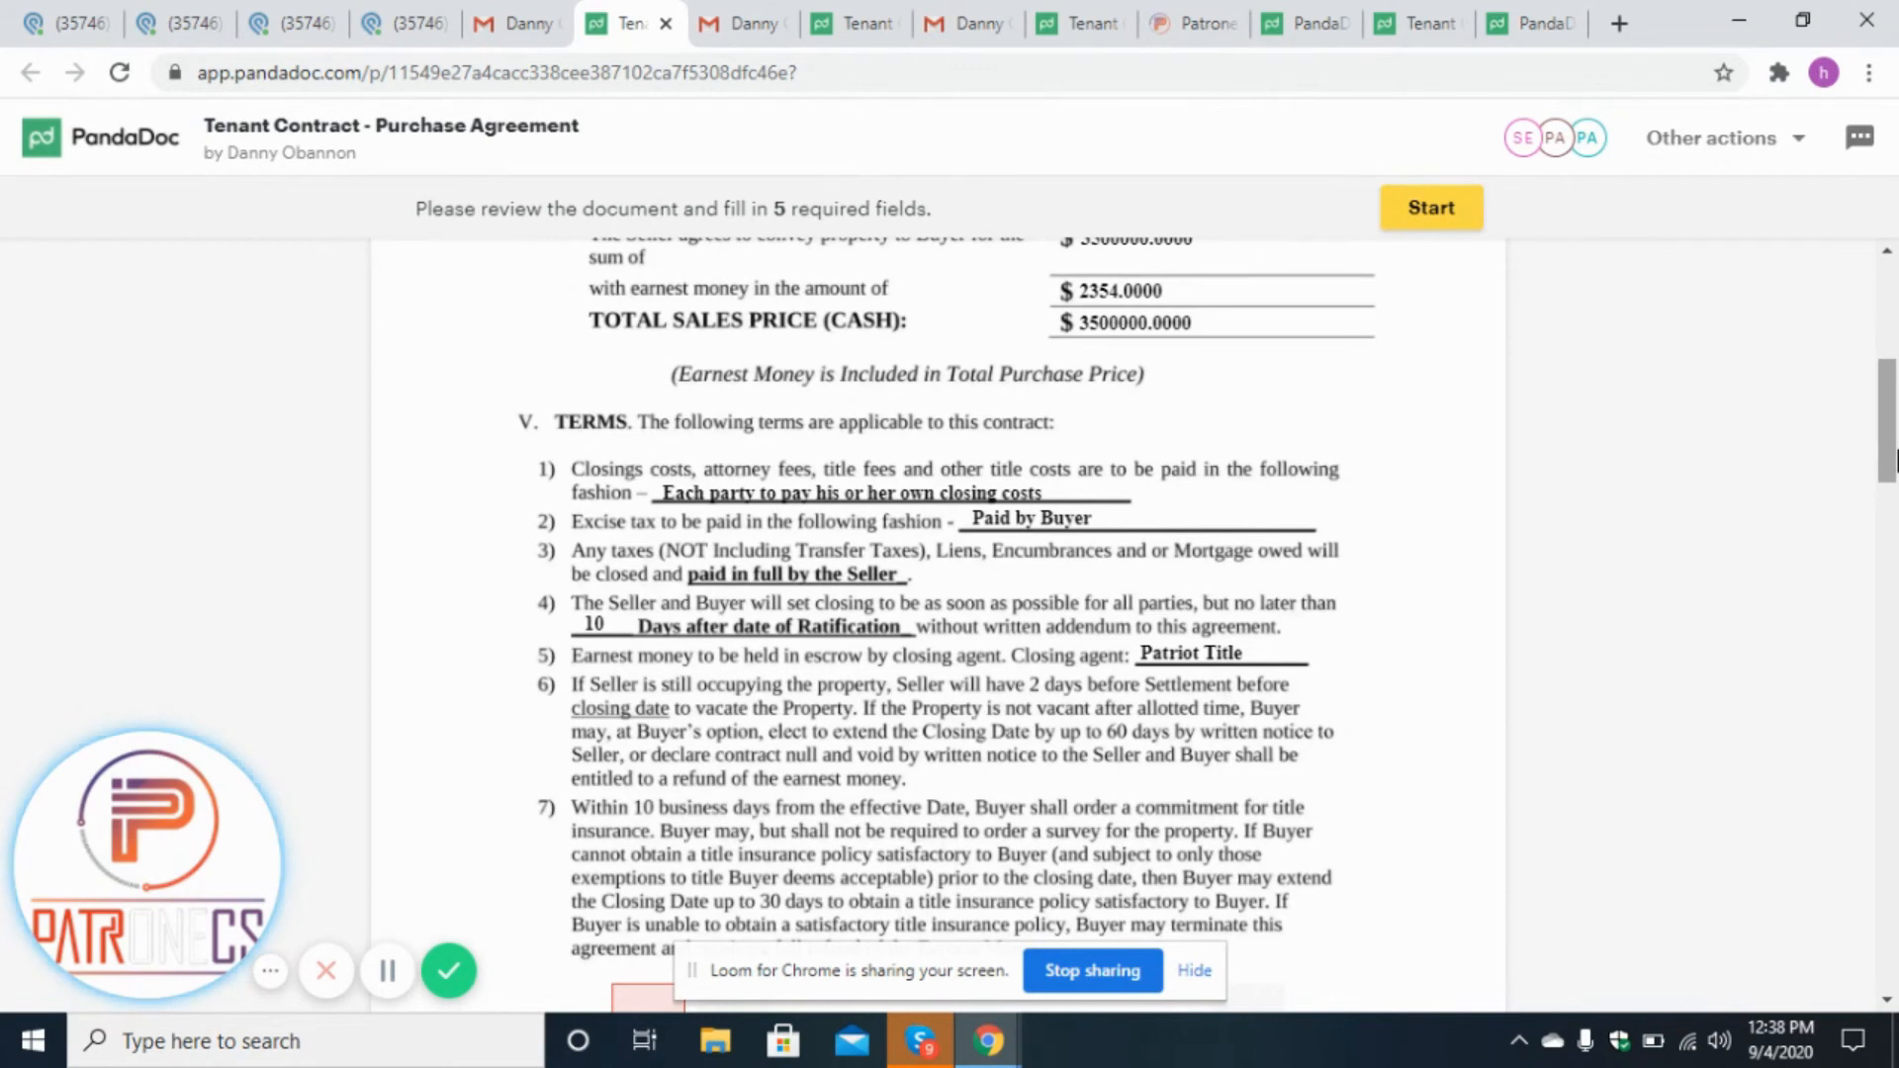
{"action": "left_click_drag", "start_coordinate": [1895, 460], "coordinate": [1895, 485]}
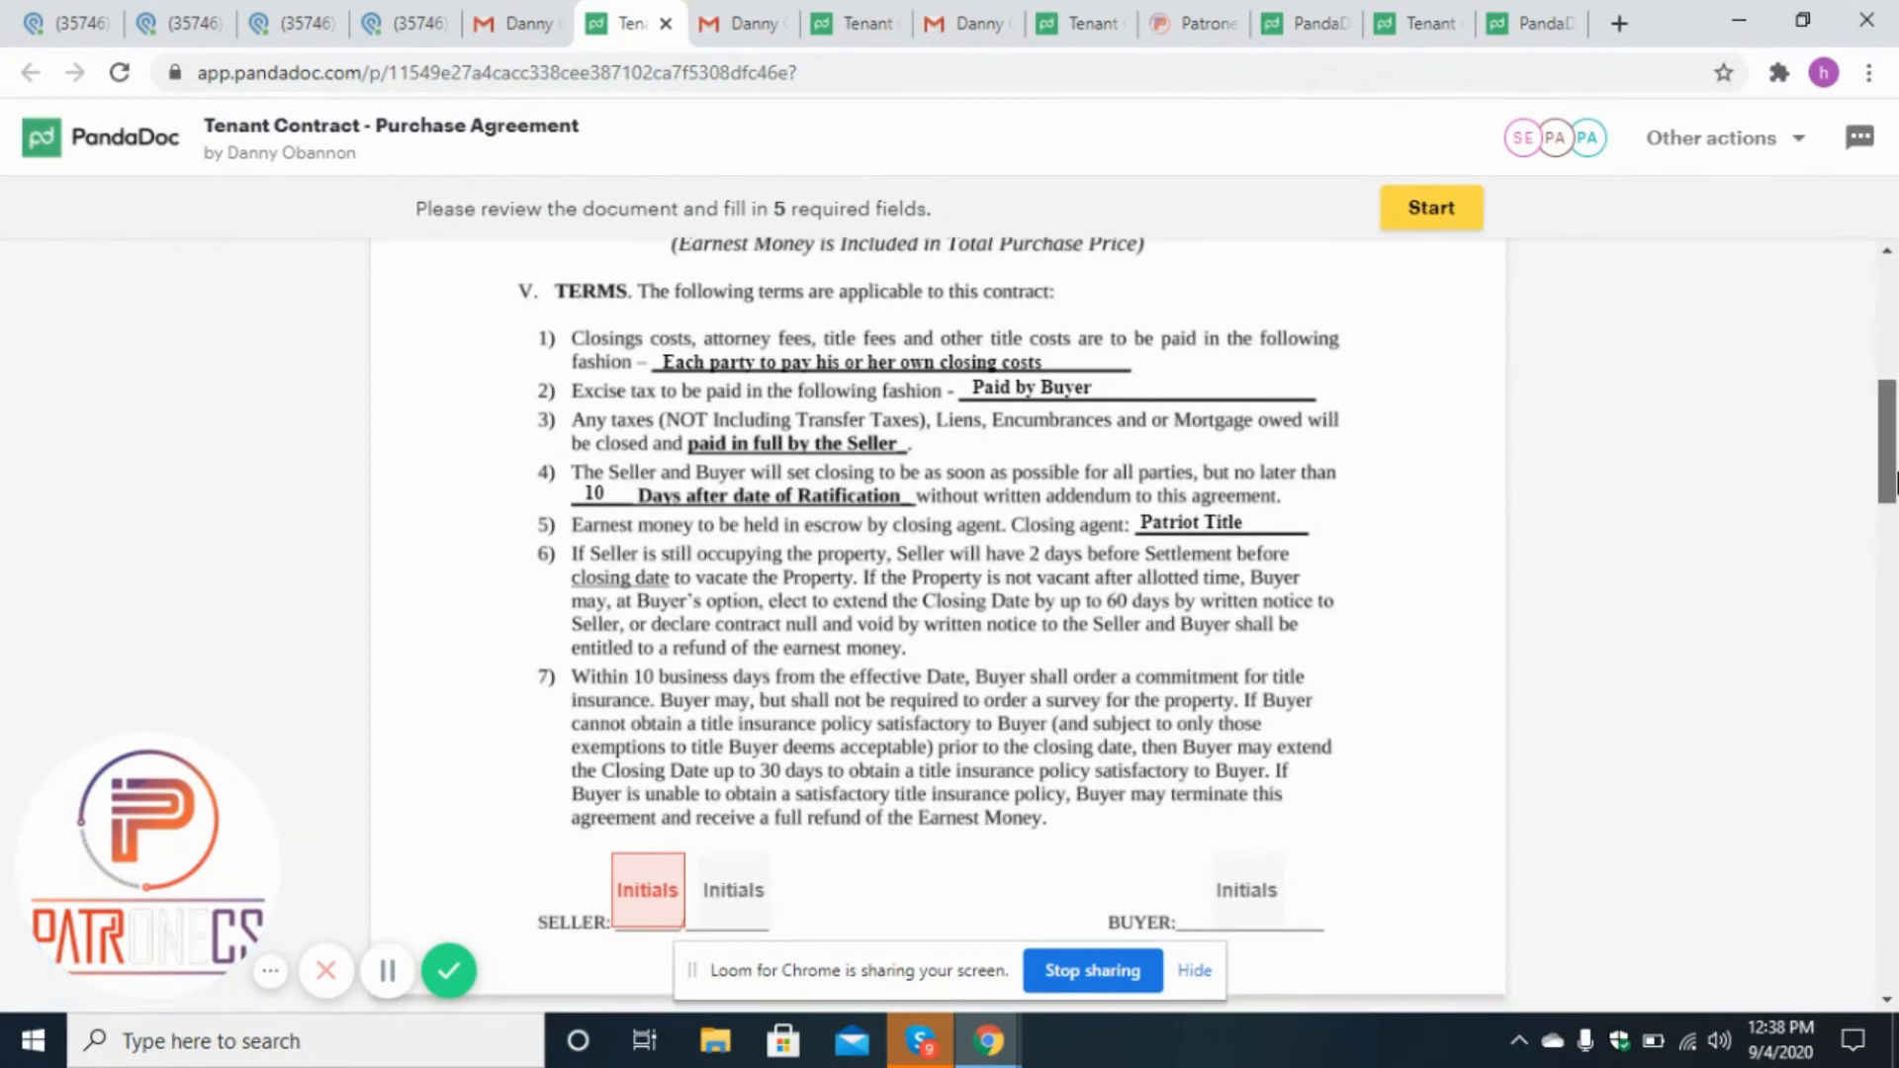
Apply the first seller's initials in the Seller initial fields of the contract.
{"action": "scroll", "coordinate": [733, 574], "scroll_direction": "down", "scroll_amount": 4}
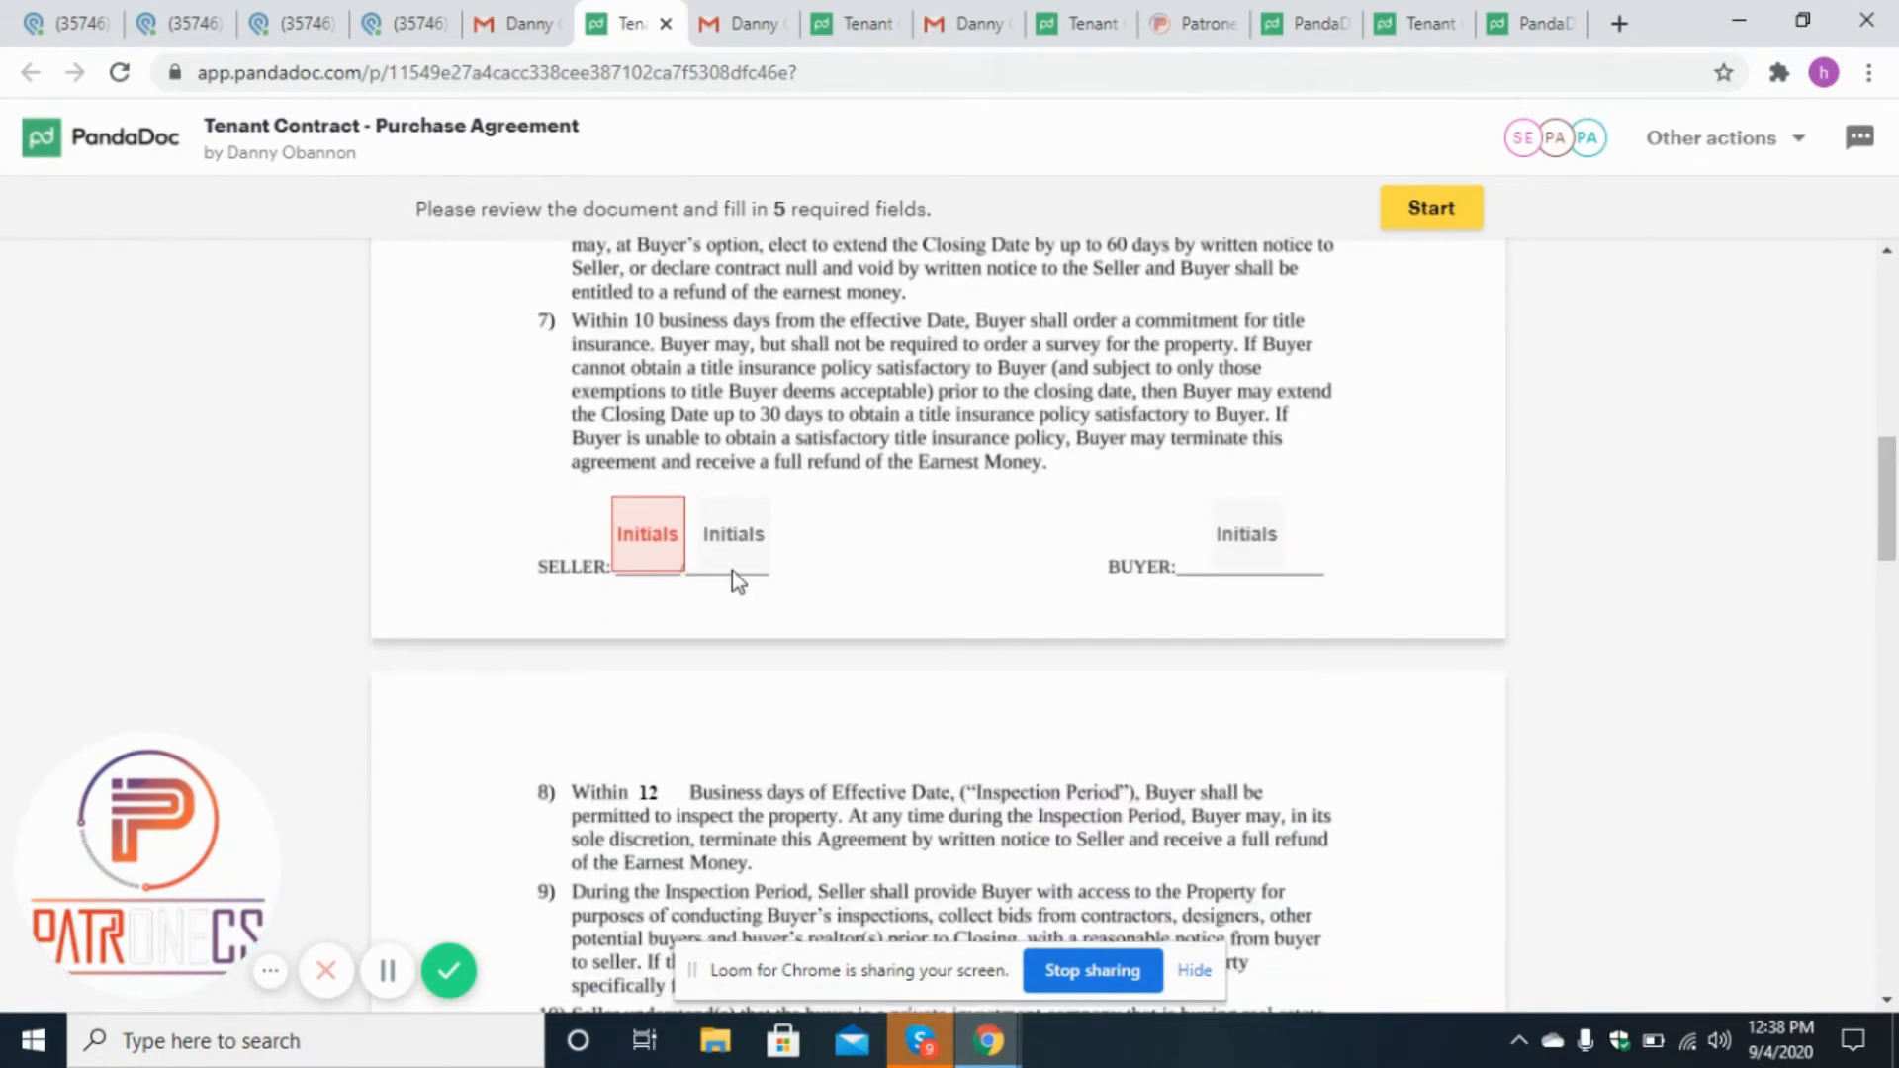
{"action": "left_click", "coordinate": [673, 559]}
{"action": "left_click", "coordinate": [1286, 880]}
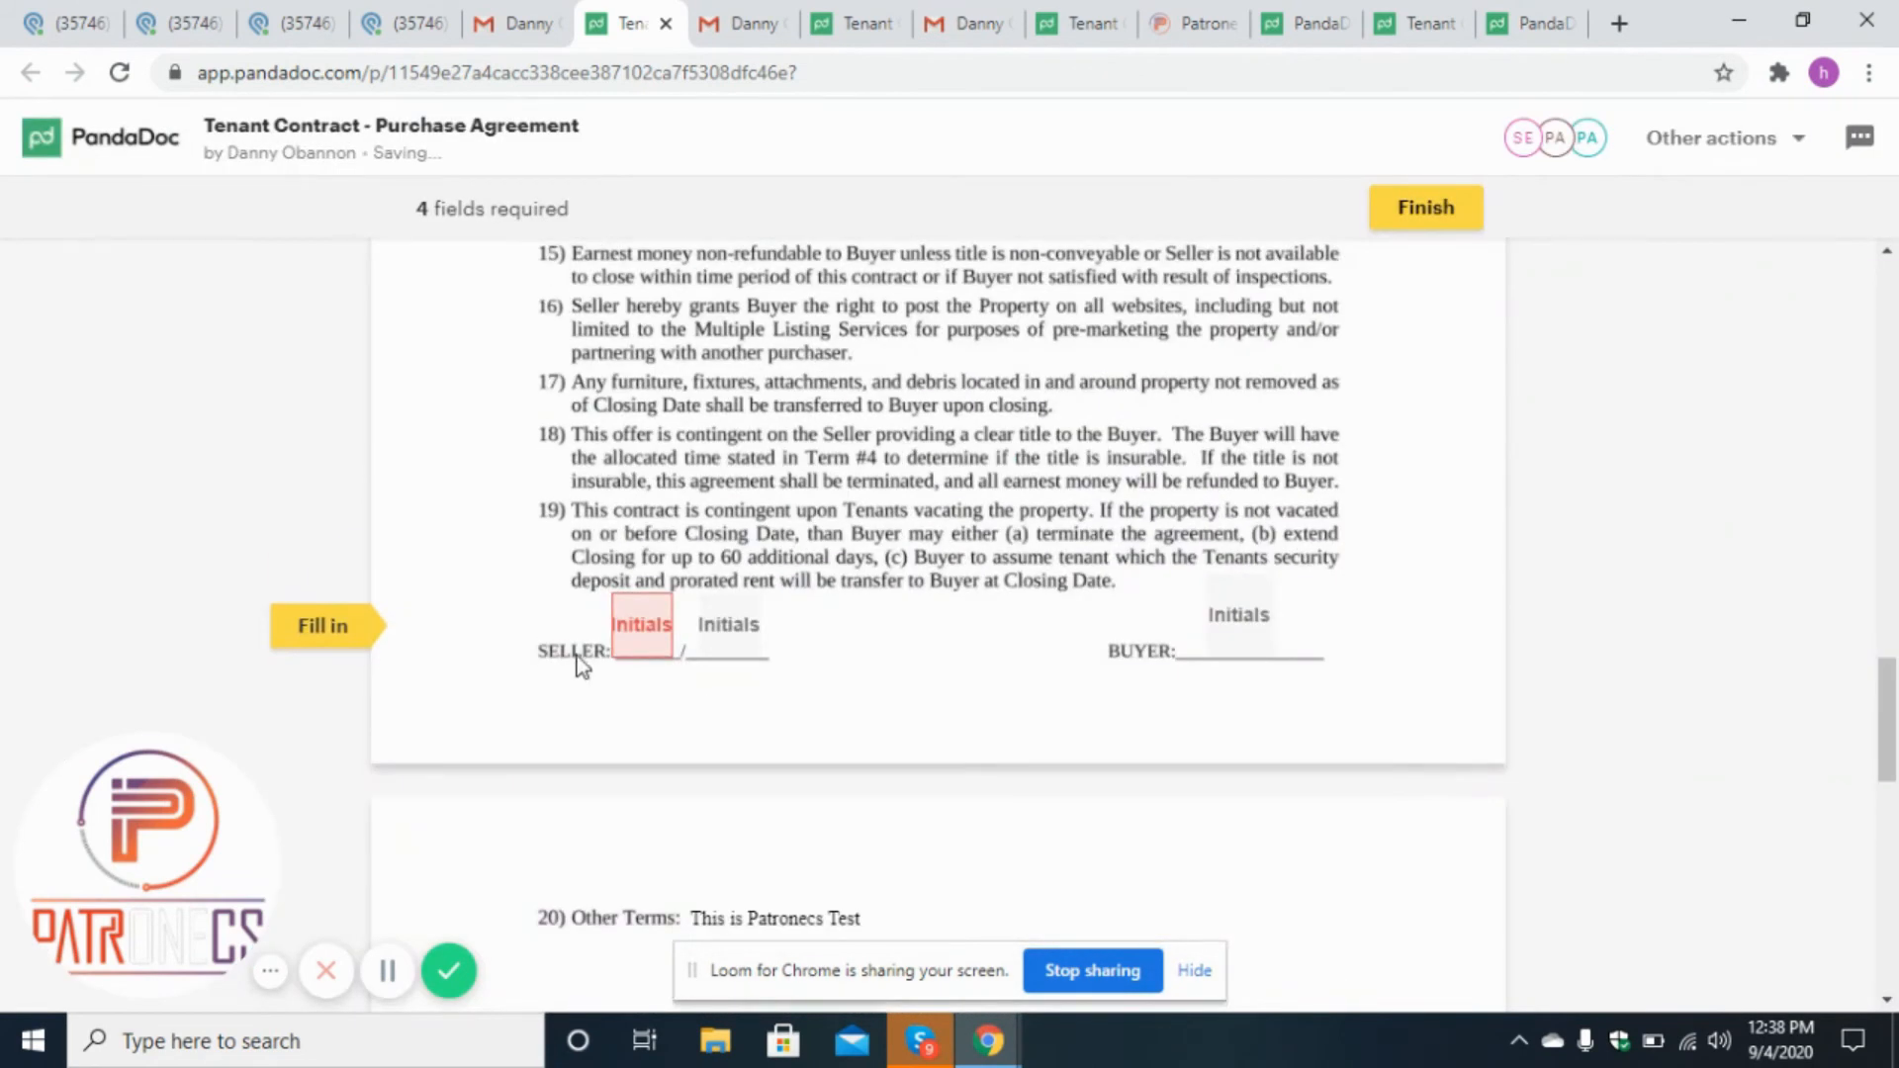
{"action": "left_click", "coordinate": [631, 645]}
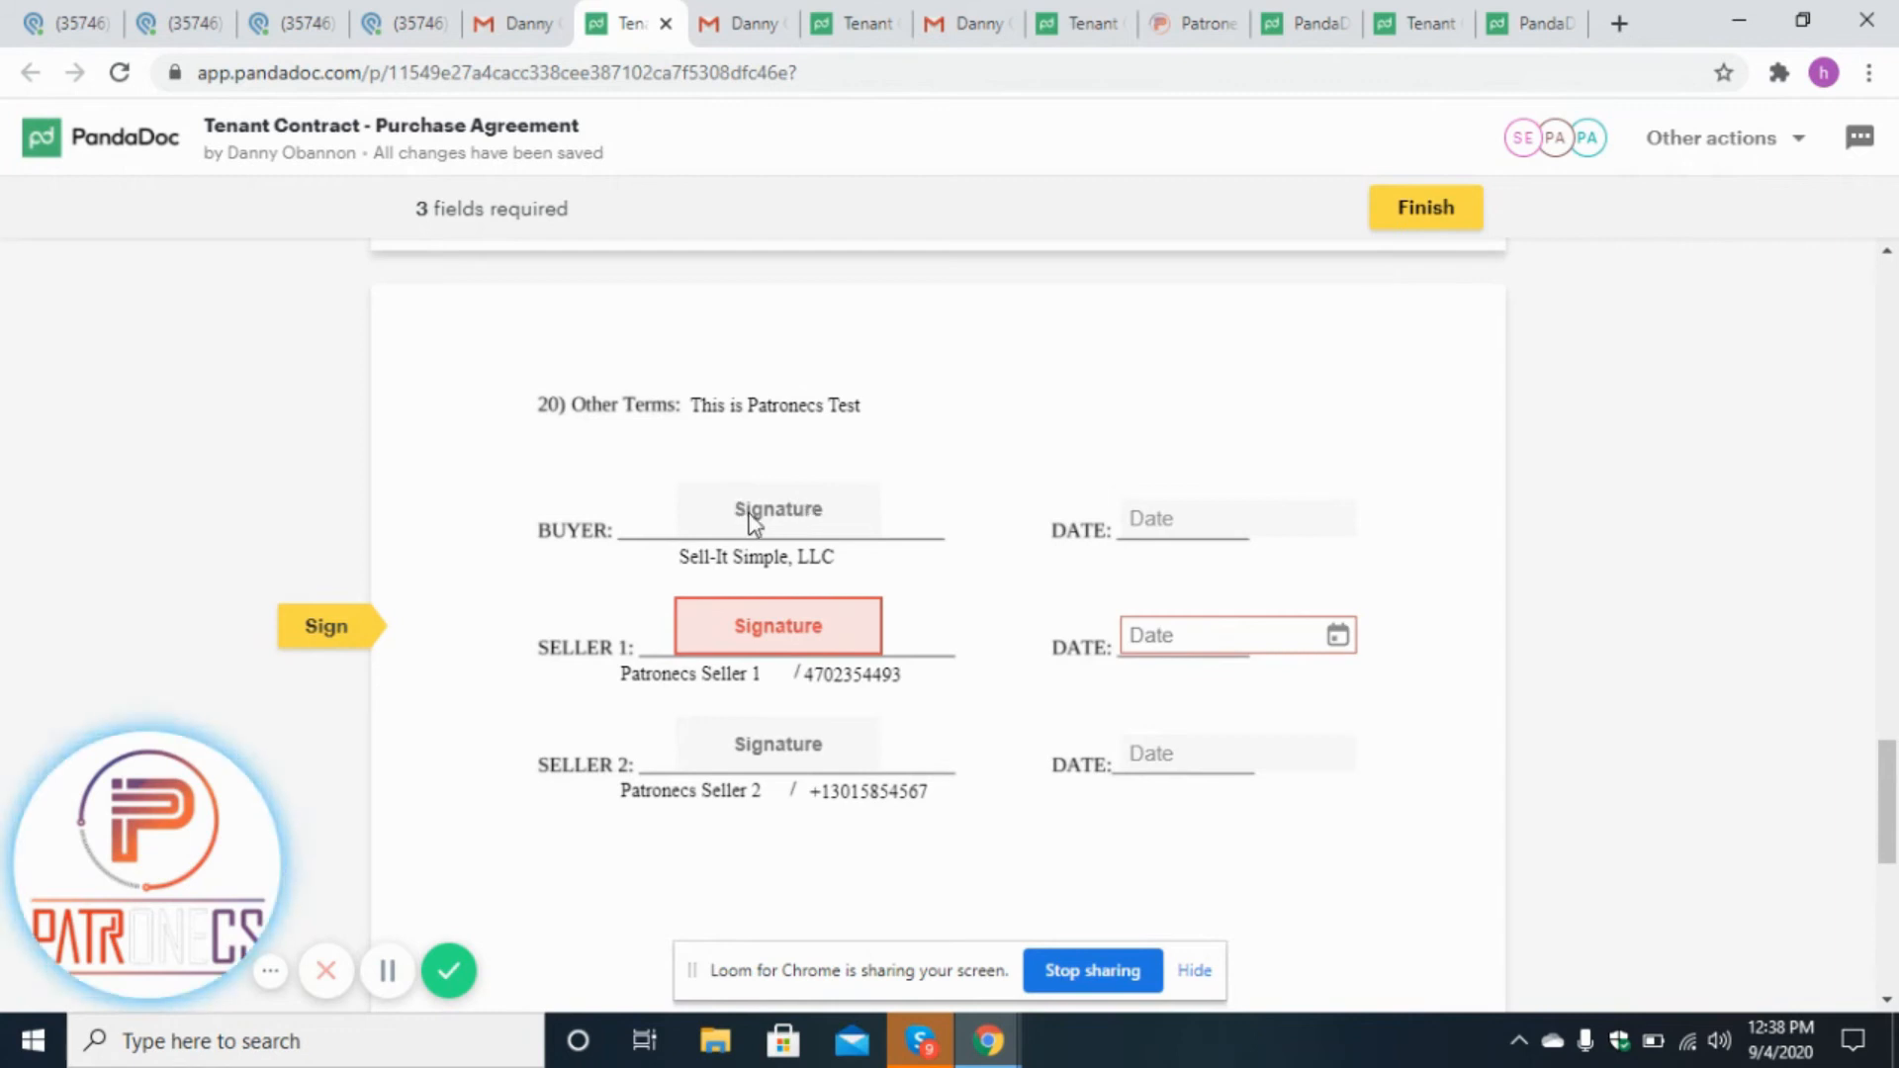
Accept and sign as Patronecs Seller 1 and set the Seller 1 date to today, 09/04/2020.
{"action": "left_click", "coordinate": [768, 641]}
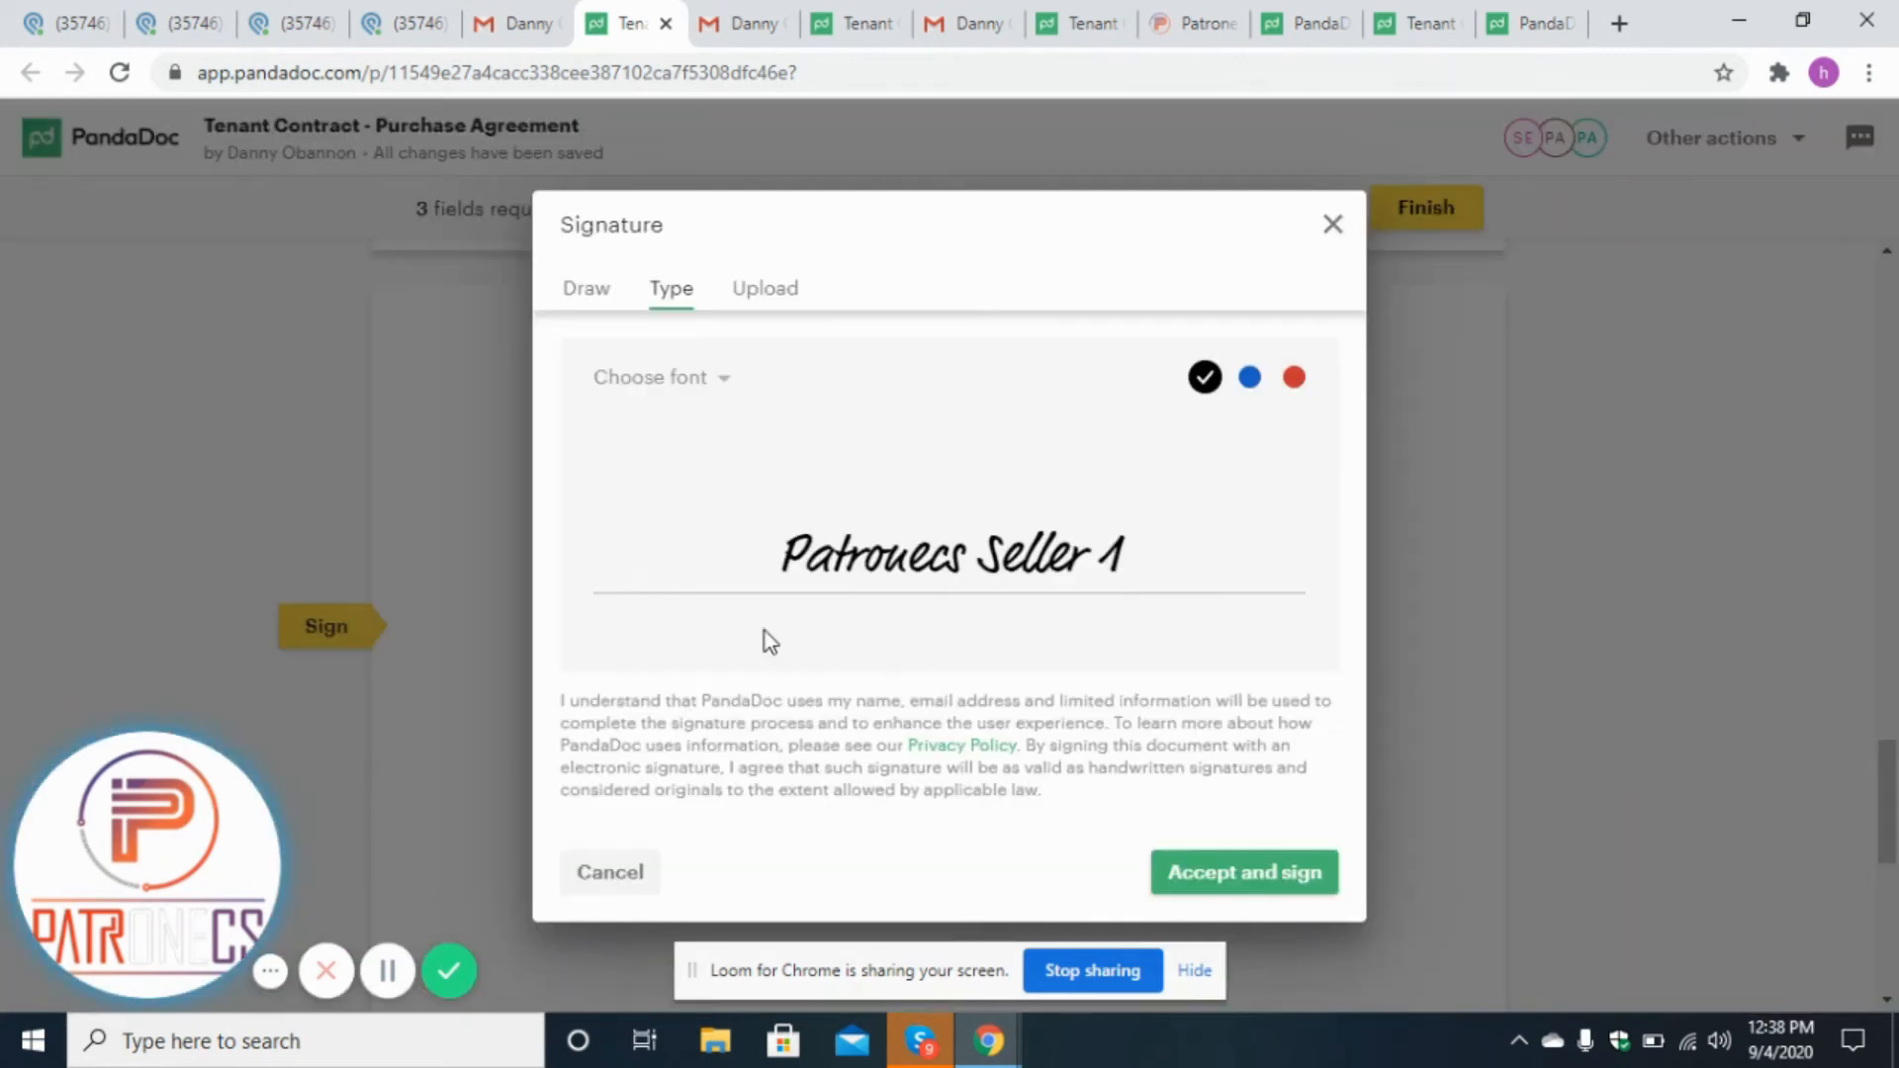
{"action": "left_click", "coordinate": [1190, 883]}
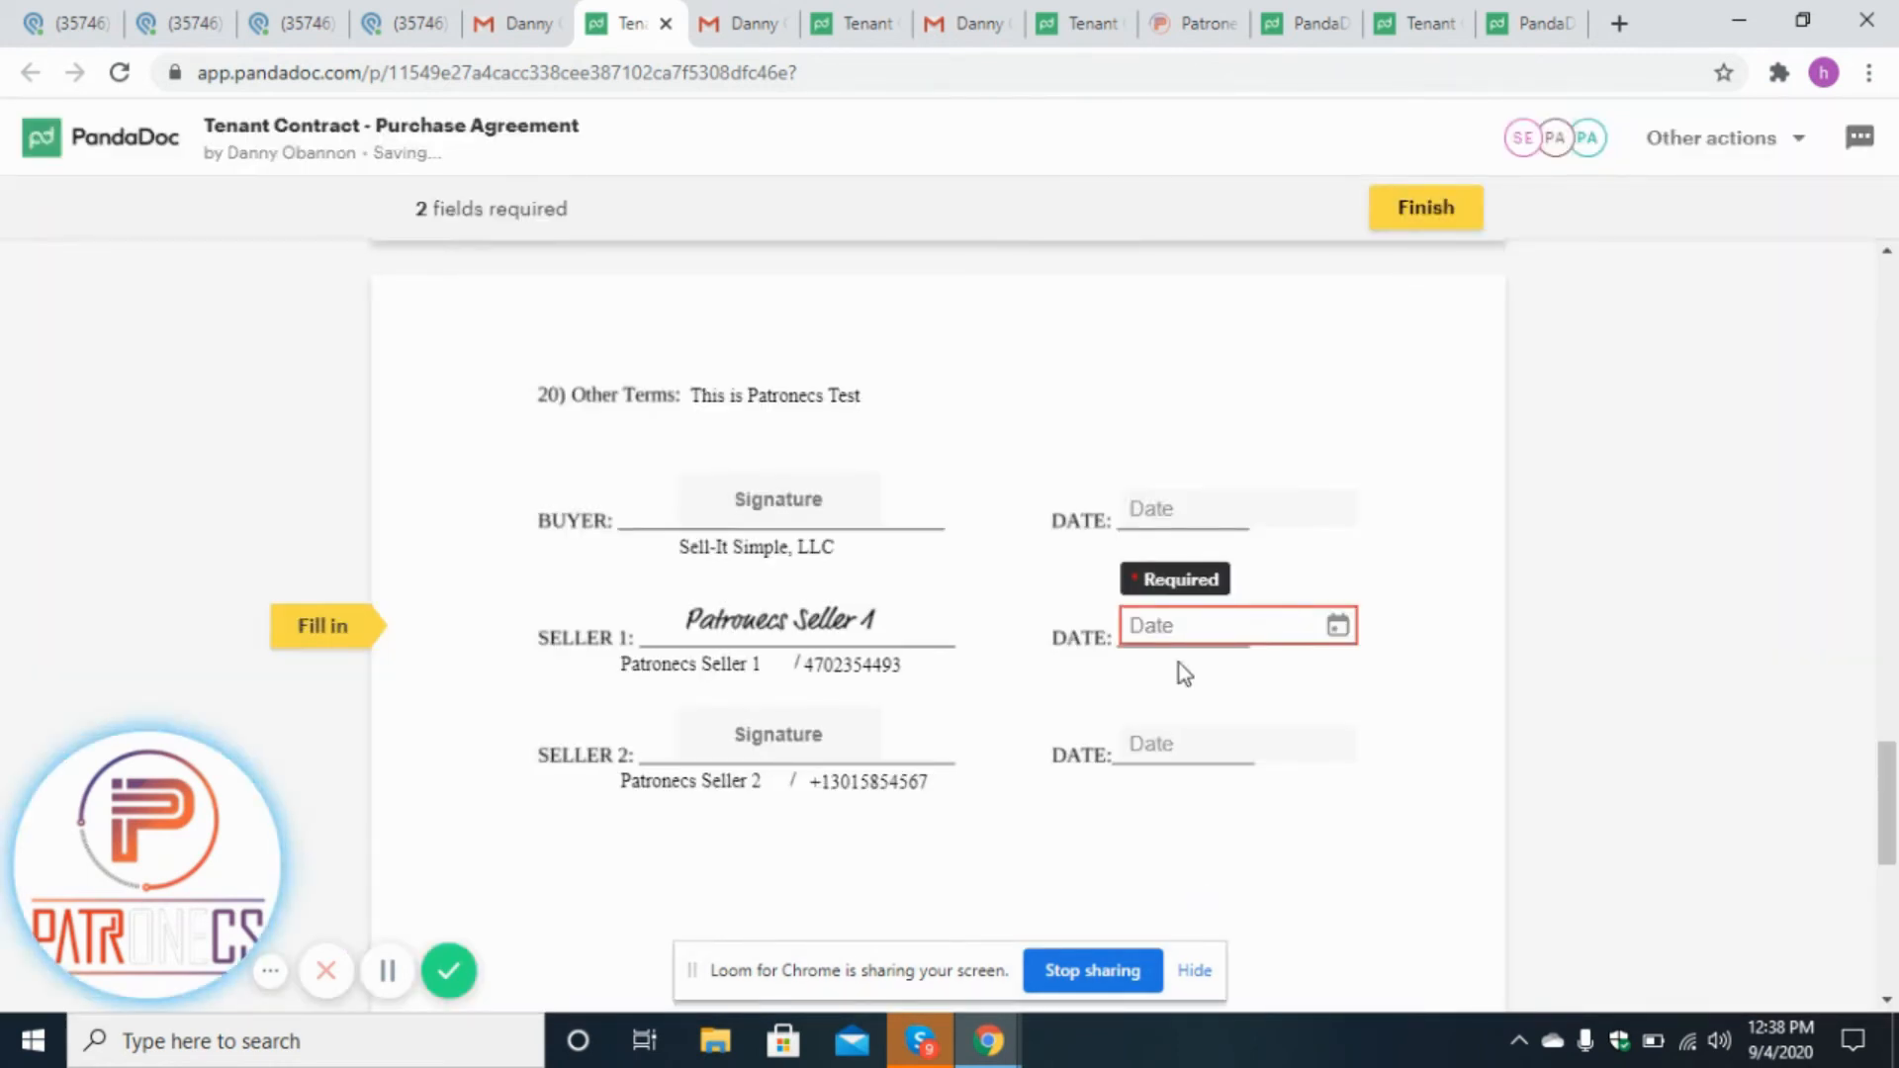
{"action": "left_click", "coordinate": [1238, 649]}
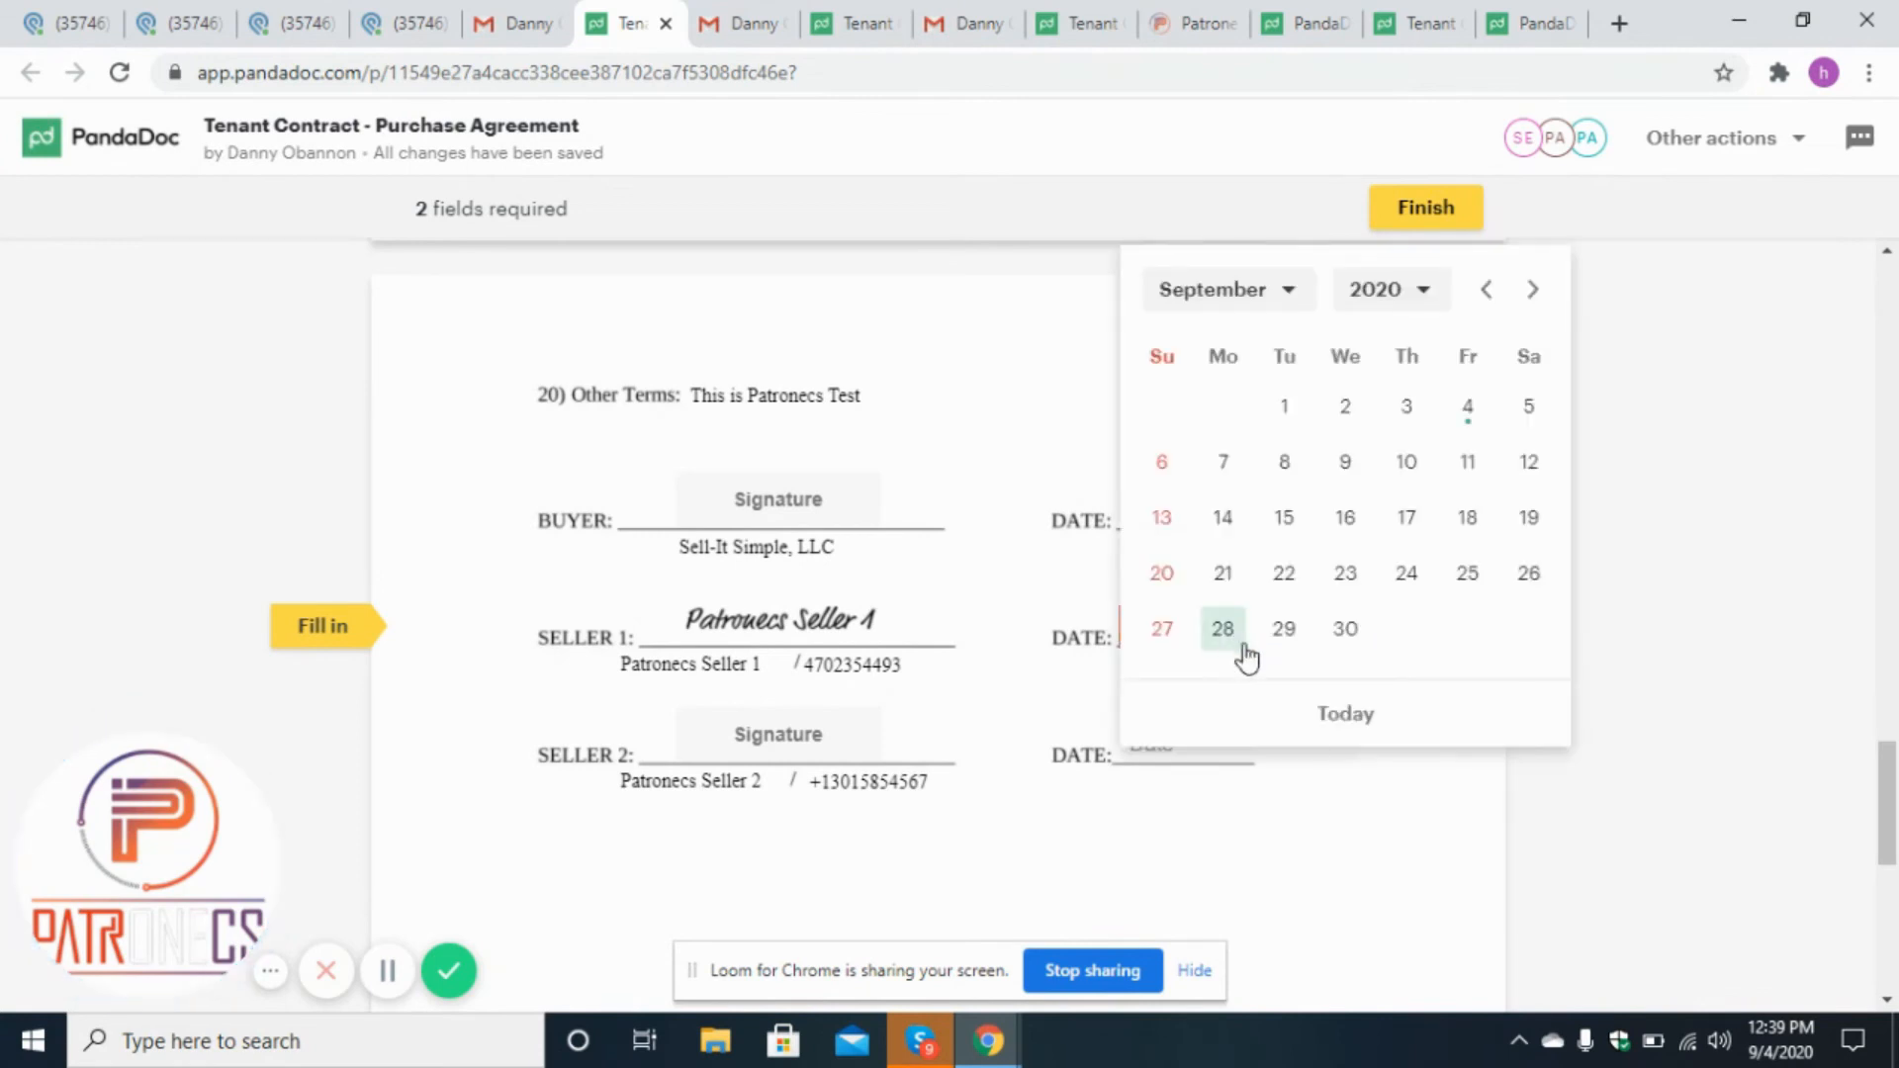
{"action": "left_click", "coordinate": [1325, 720]}
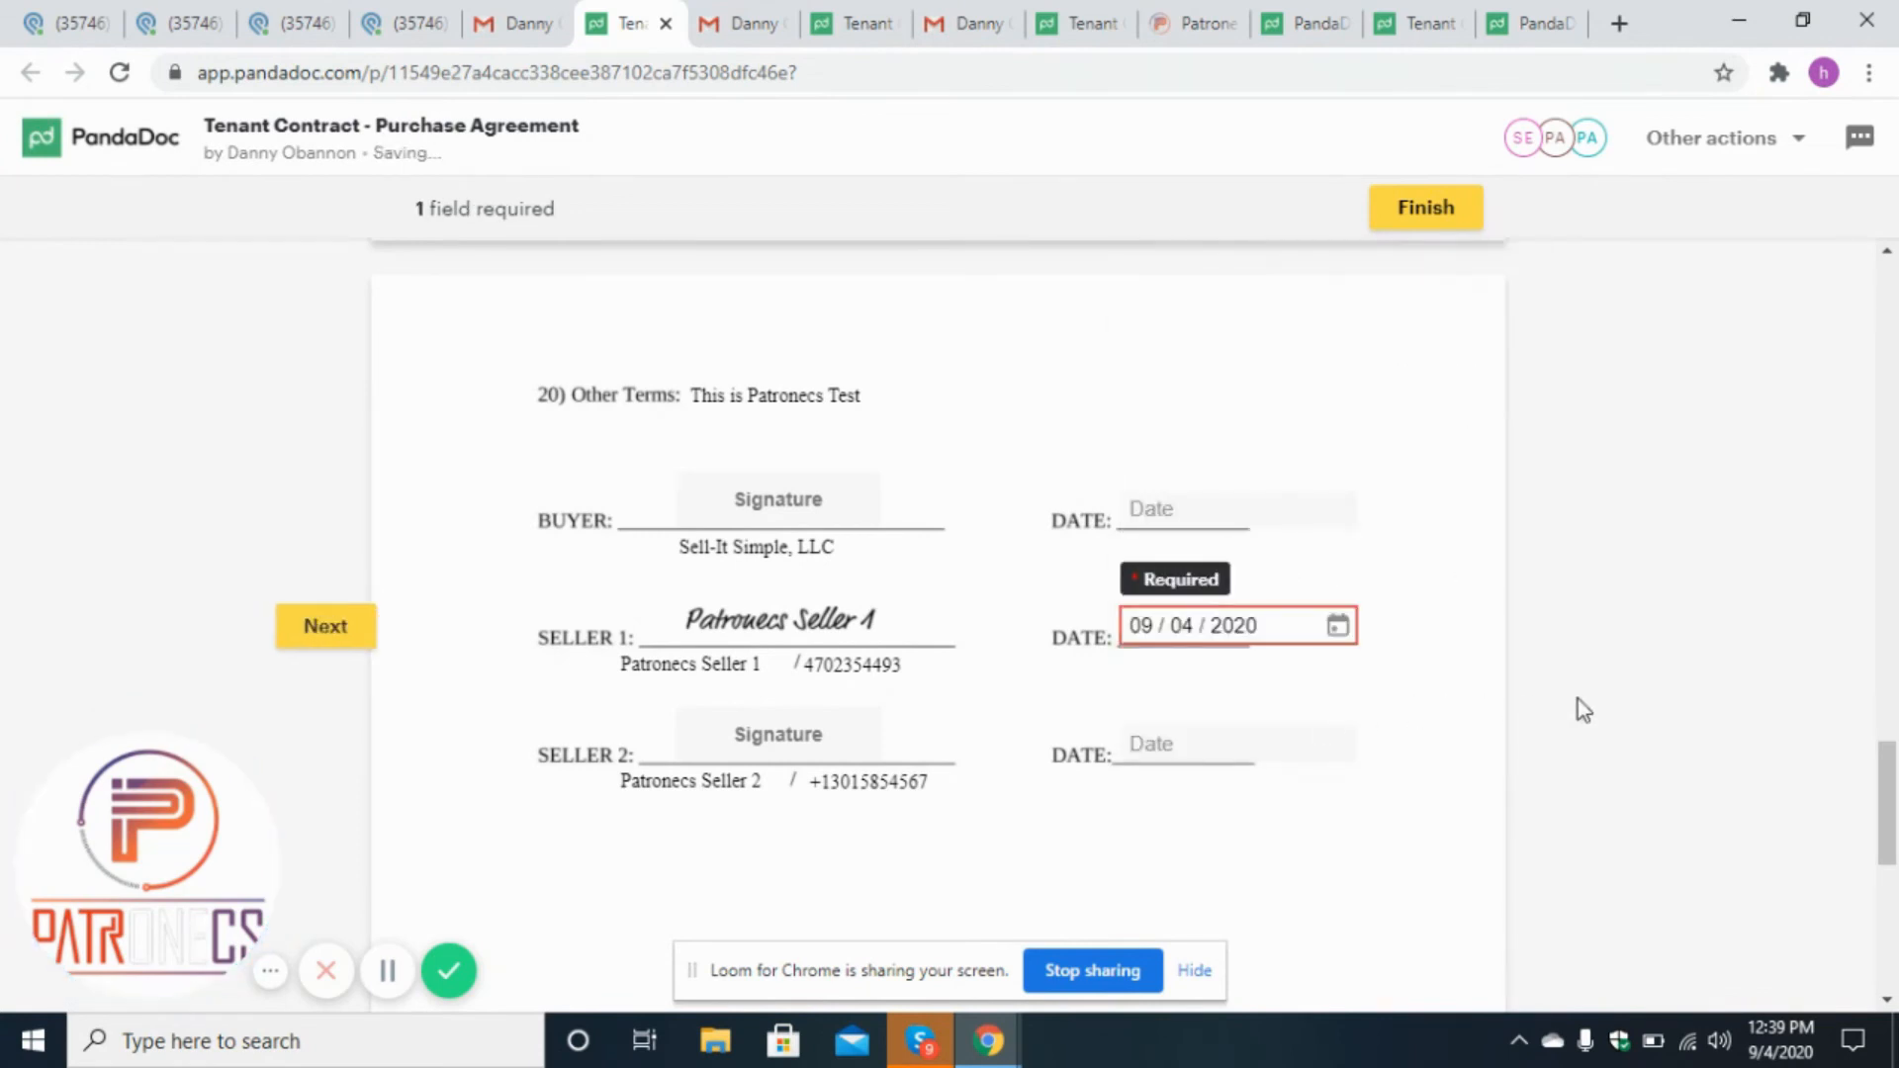
Apply the first seller's initials on the last page and finish the document.
{"action": "left_click_drag", "start_coordinate": [1894, 821], "coordinate": [1894, 979]}
{"action": "left_click", "coordinate": [653, 846]}
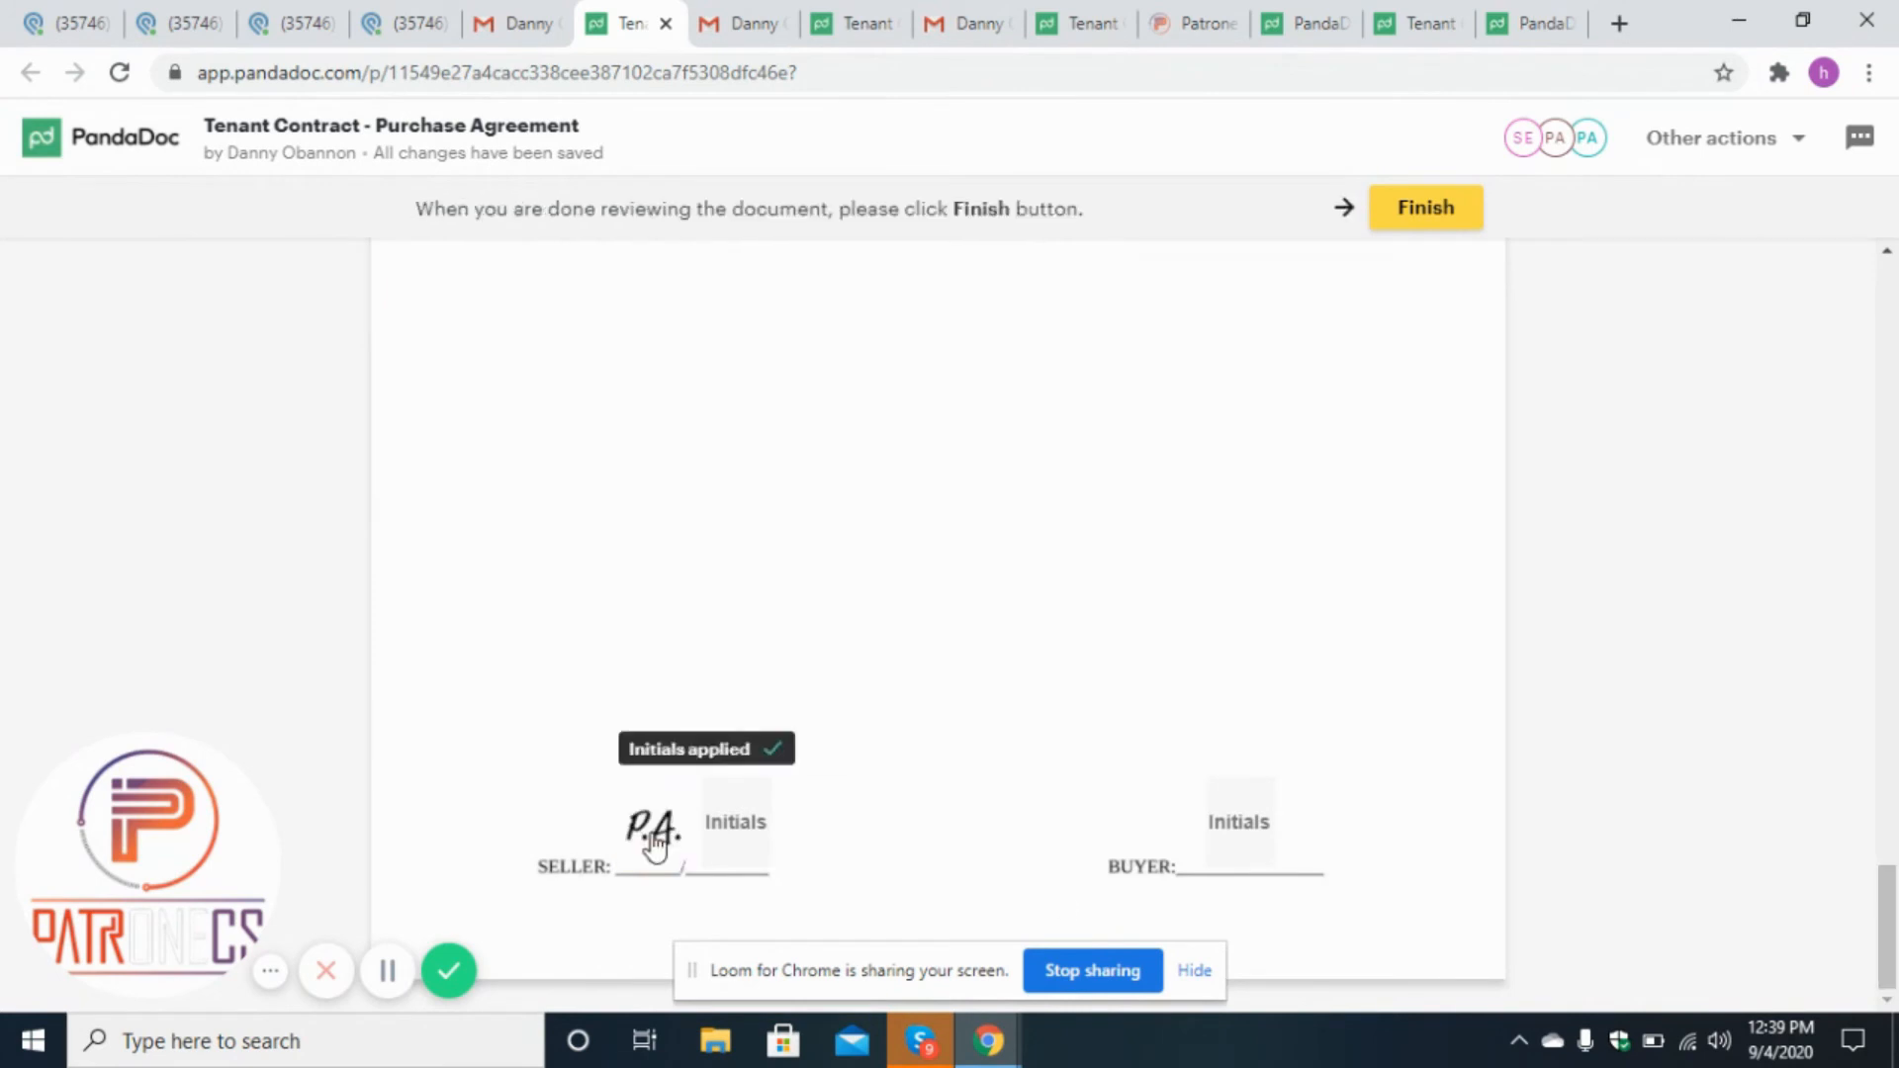
{"action": "left_click", "coordinate": [1427, 212]}
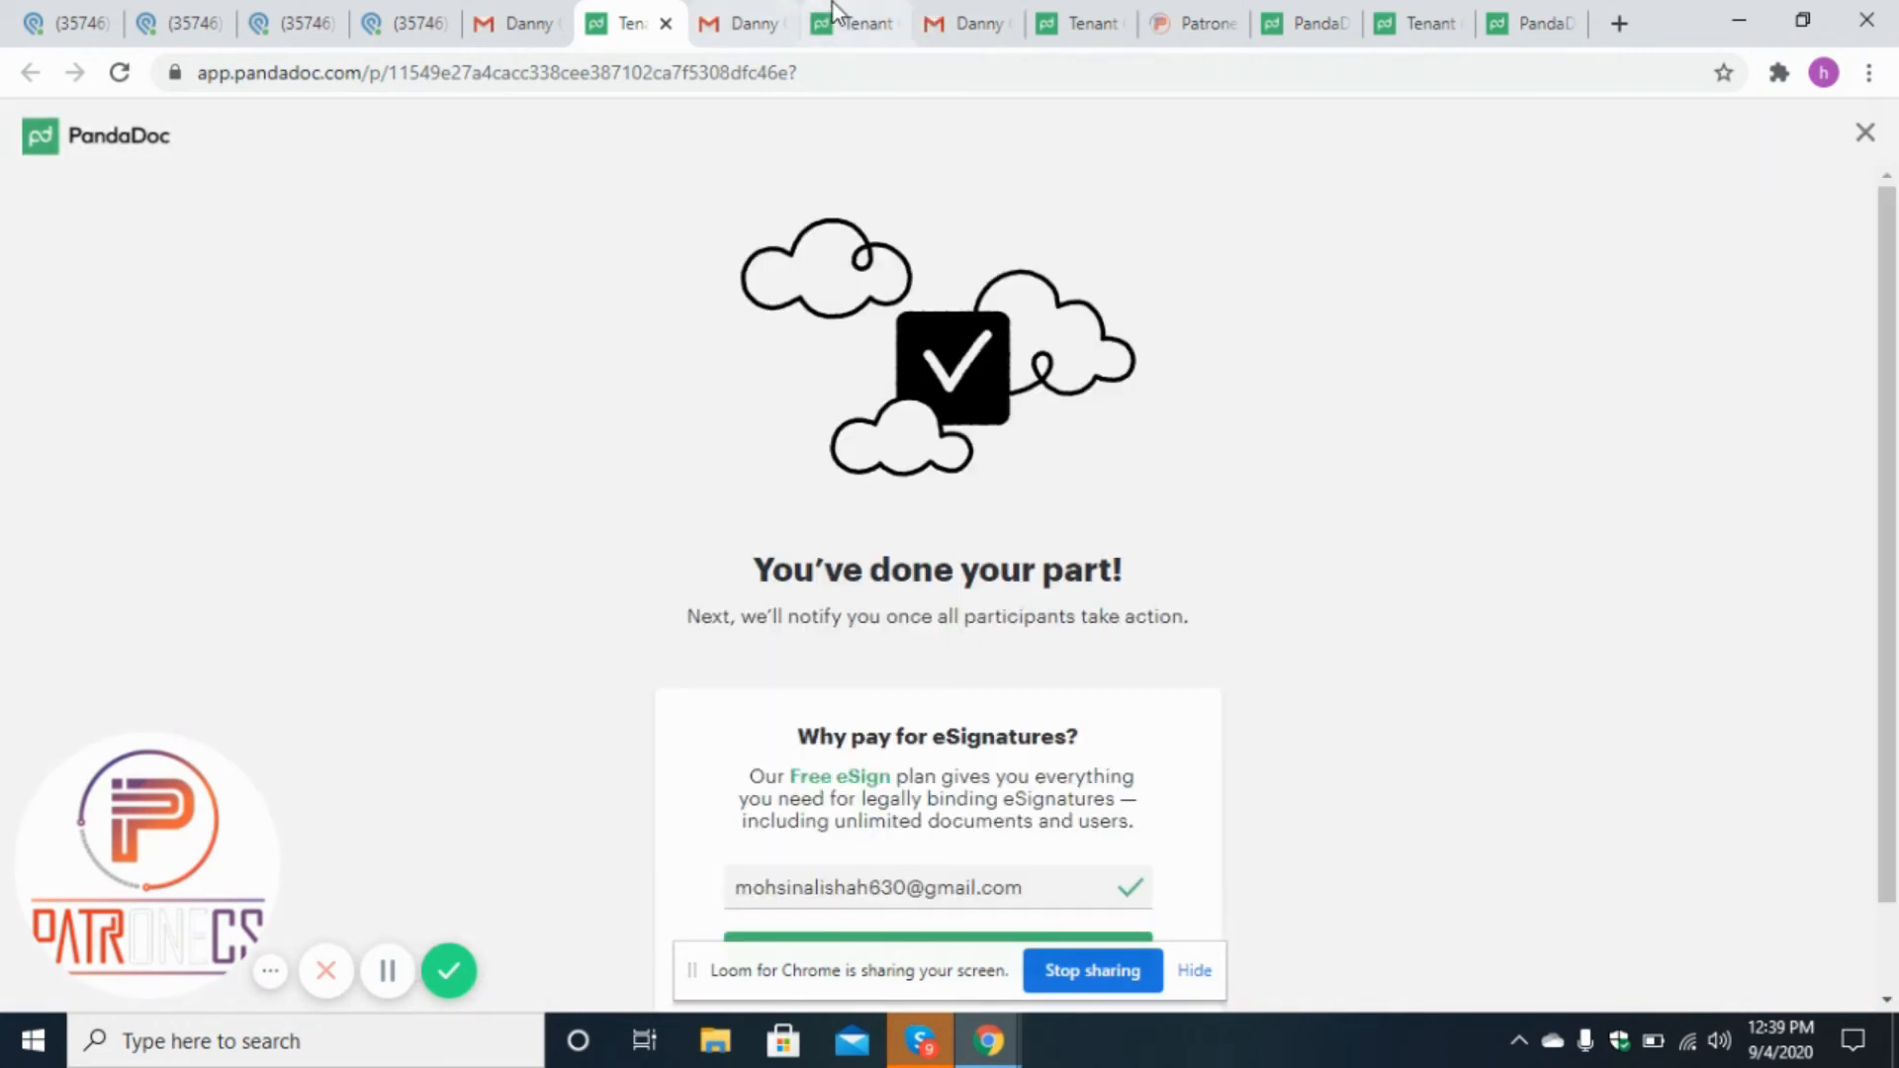
Open the second seller's copy of the contract and apply their initials in the Seller initial fields.
{"action": "left_click", "coordinate": [850, 22]}
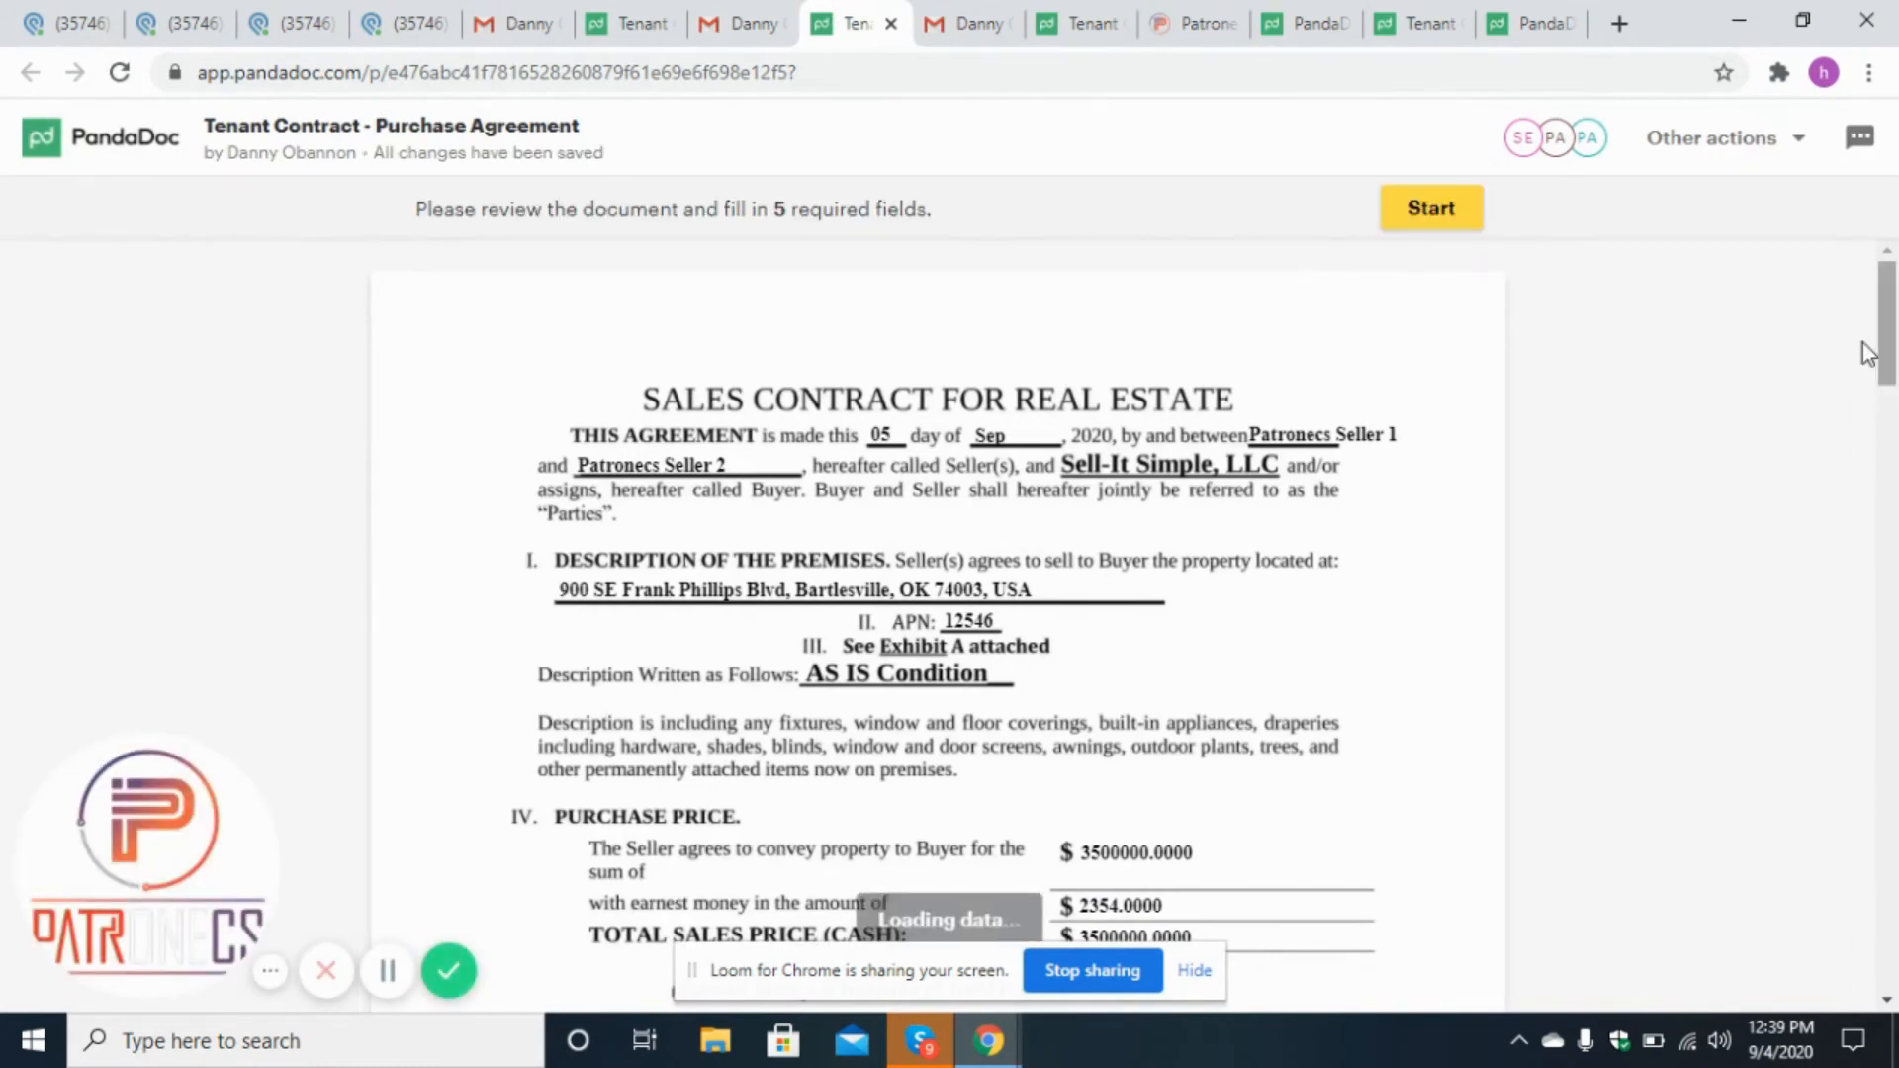
{"action": "left_click_drag", "start_coordinate": [1895, 336], "coordinate": [1894, 488]}
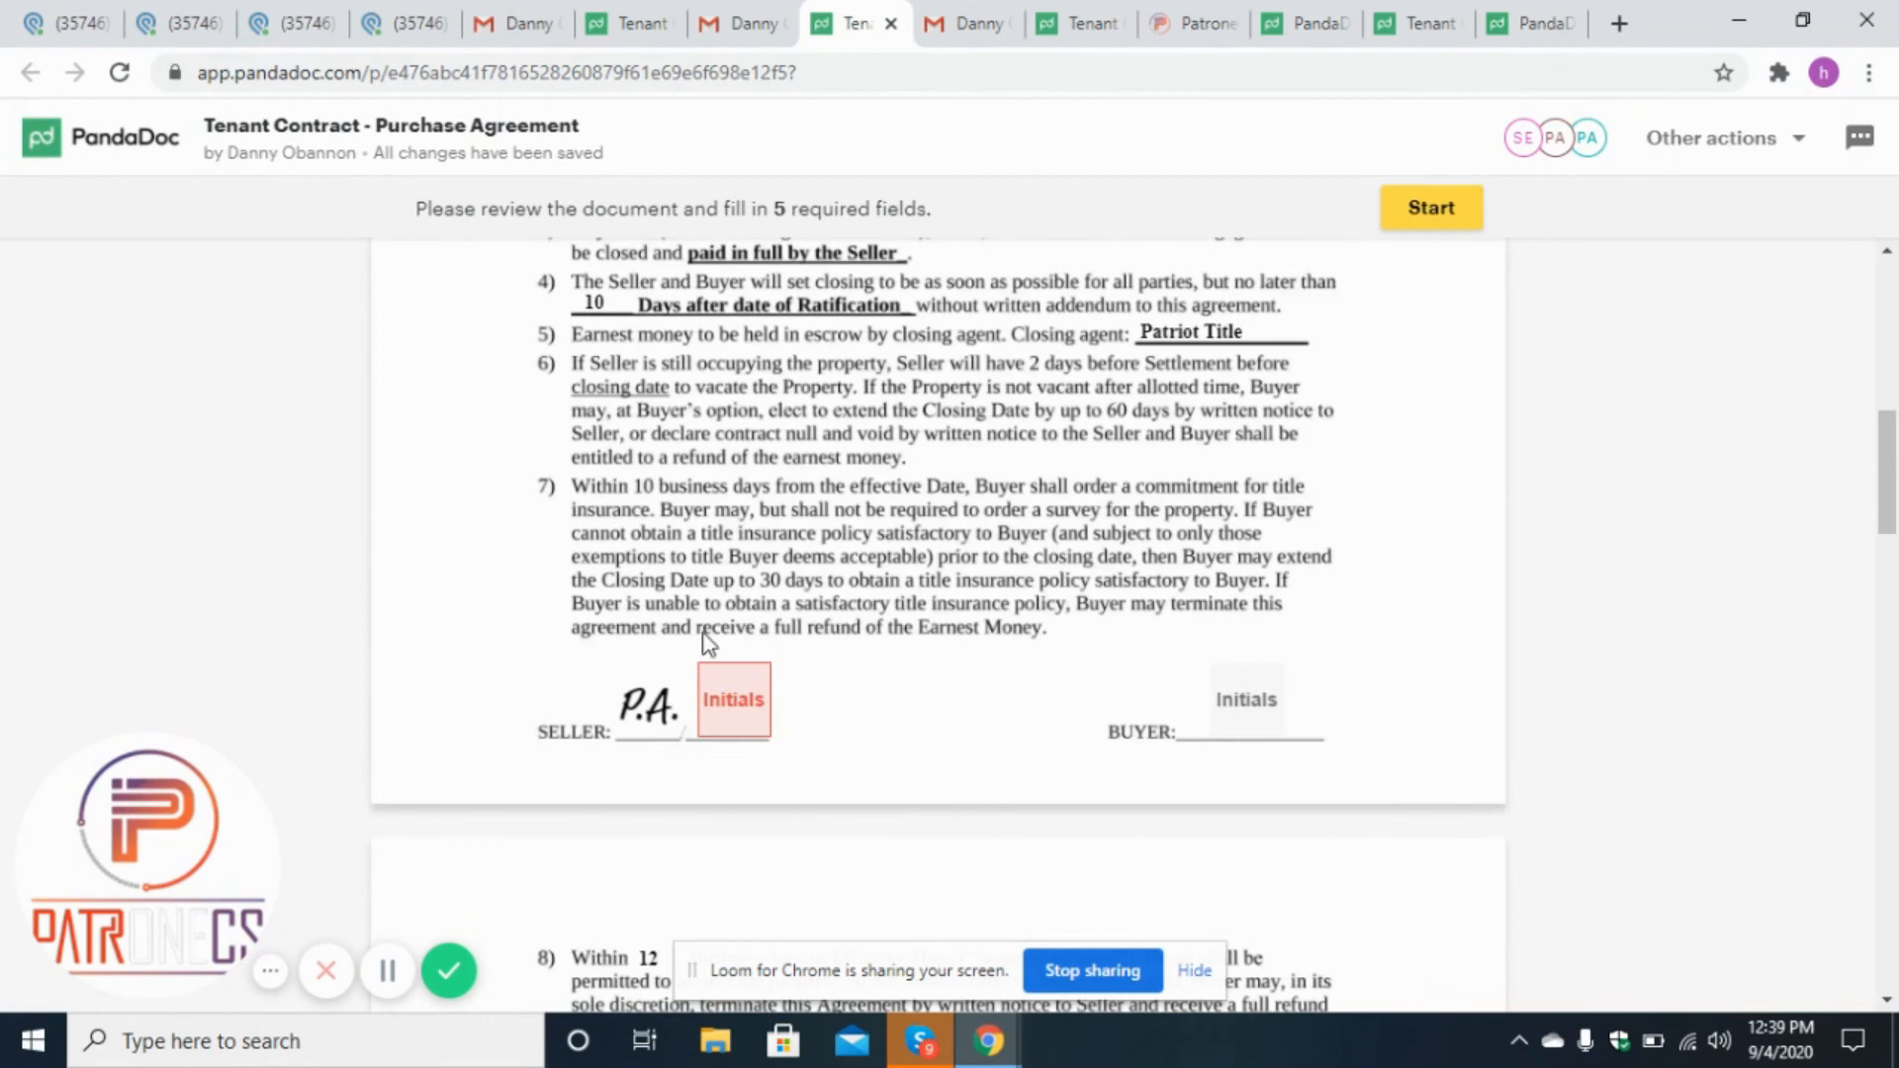
{"action": "left_click", "coordinate": [740, 684]}
{"action": "left_click", "coordinate": [1274, 887]}
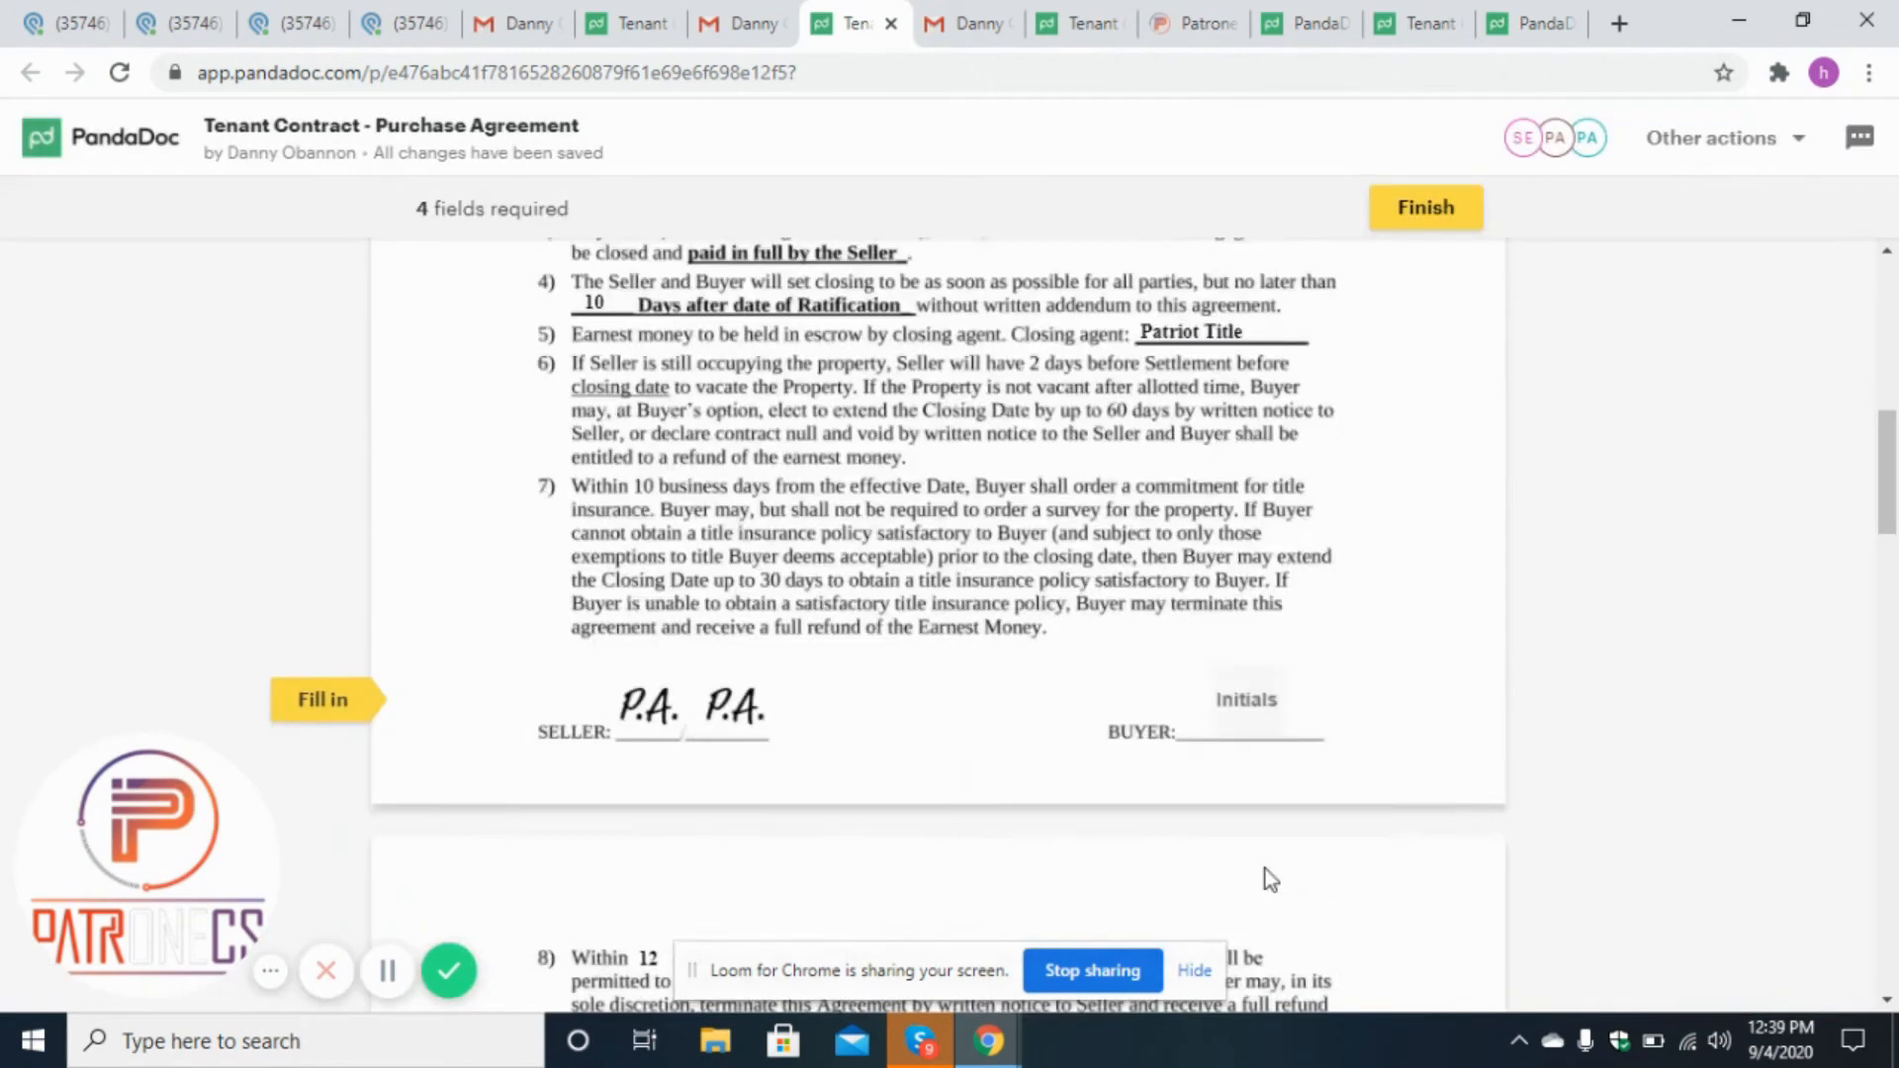
{"action": "left_click", "coordinate": [744, 653]}
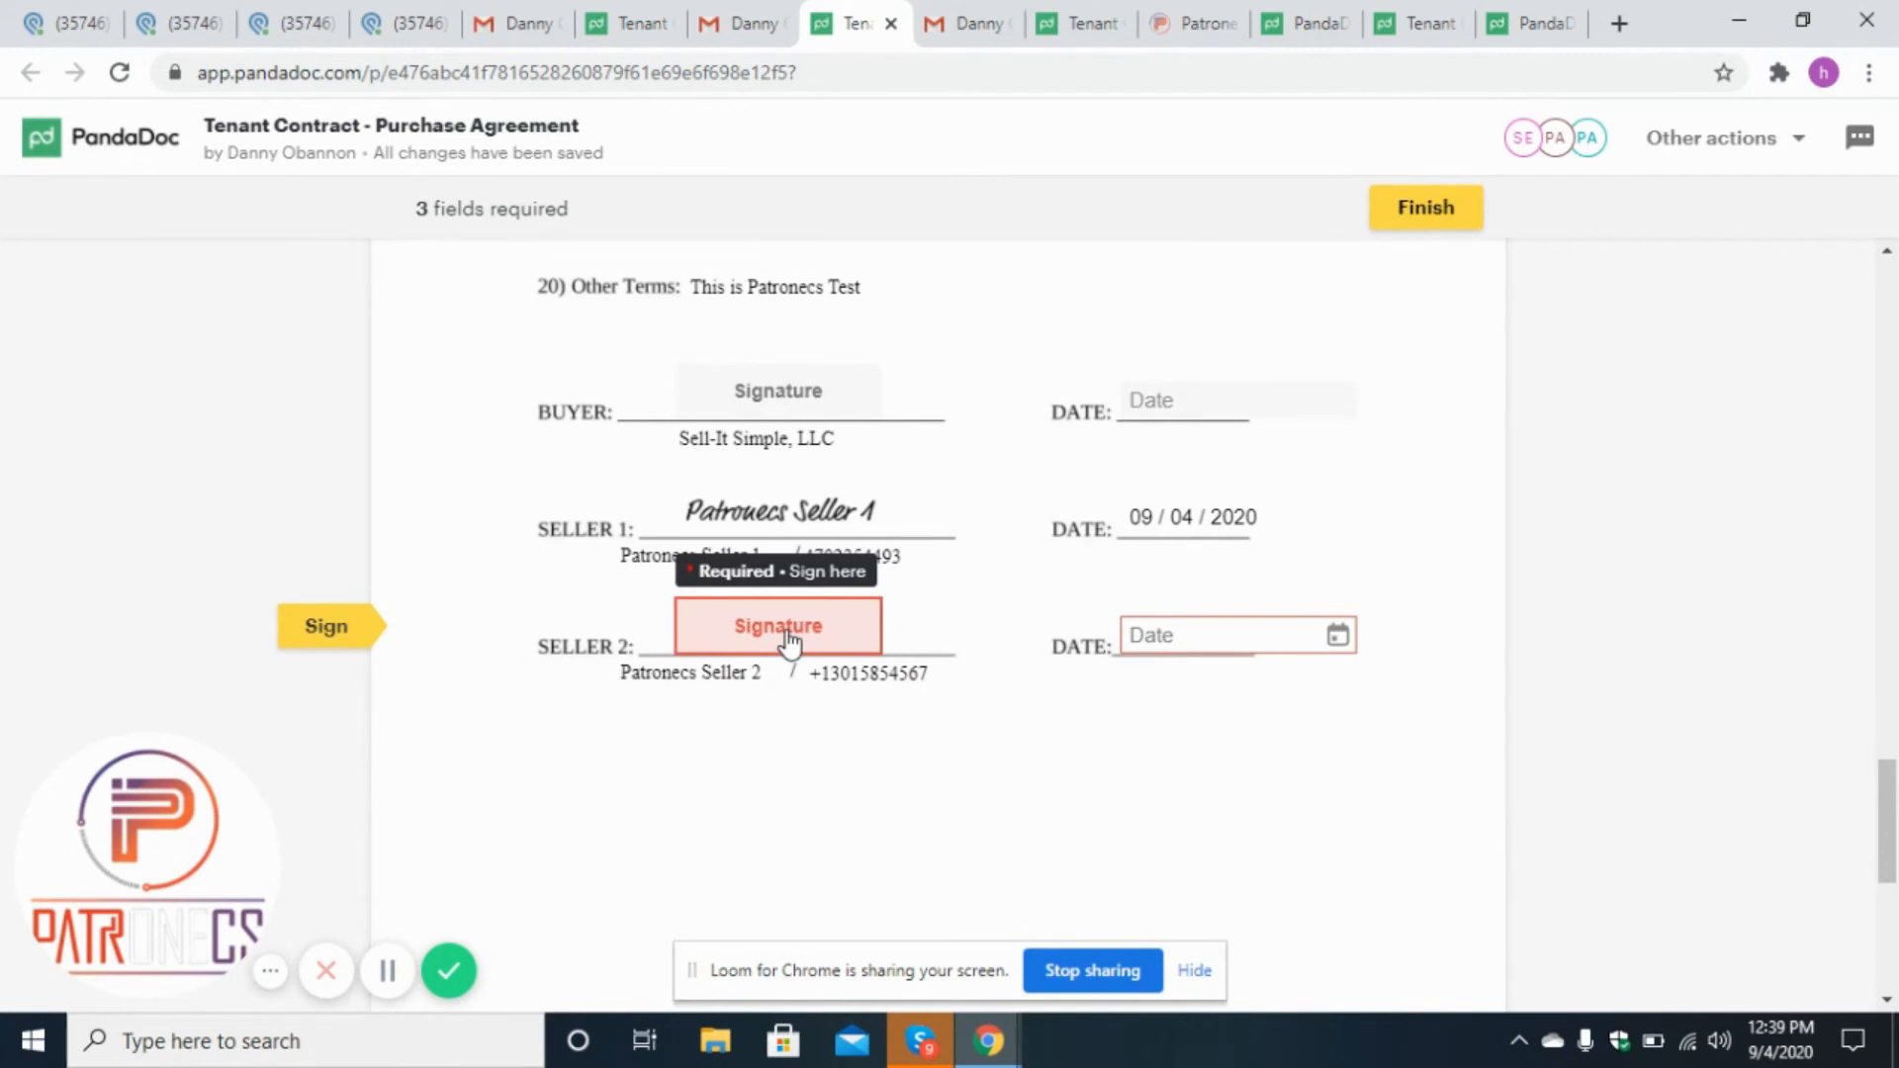
Accept and sign as Patronecs Seller 2 and set the Seller 2 date to today, 09/04/2020.
{"action": "left_click", "coordinate": [788, 641]}
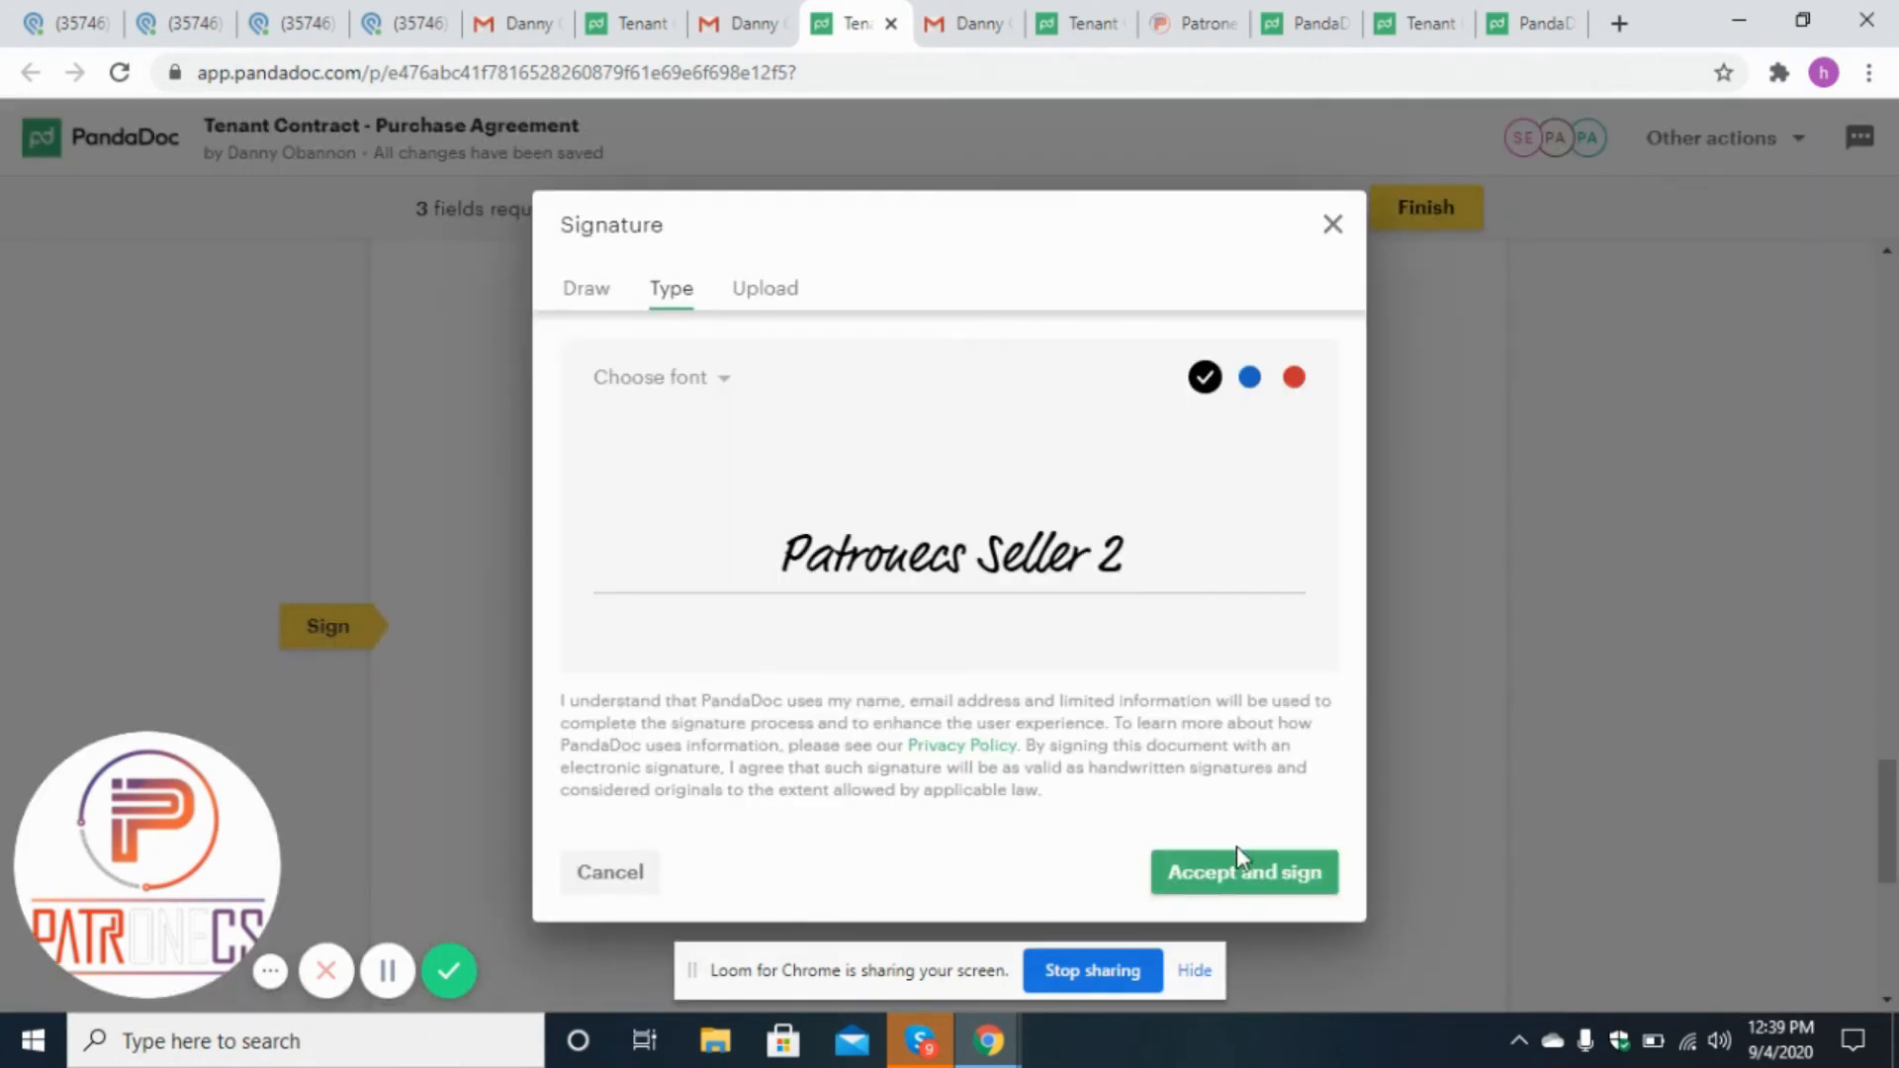
{"action": "left_click", "coordinate": [1242, 875]}
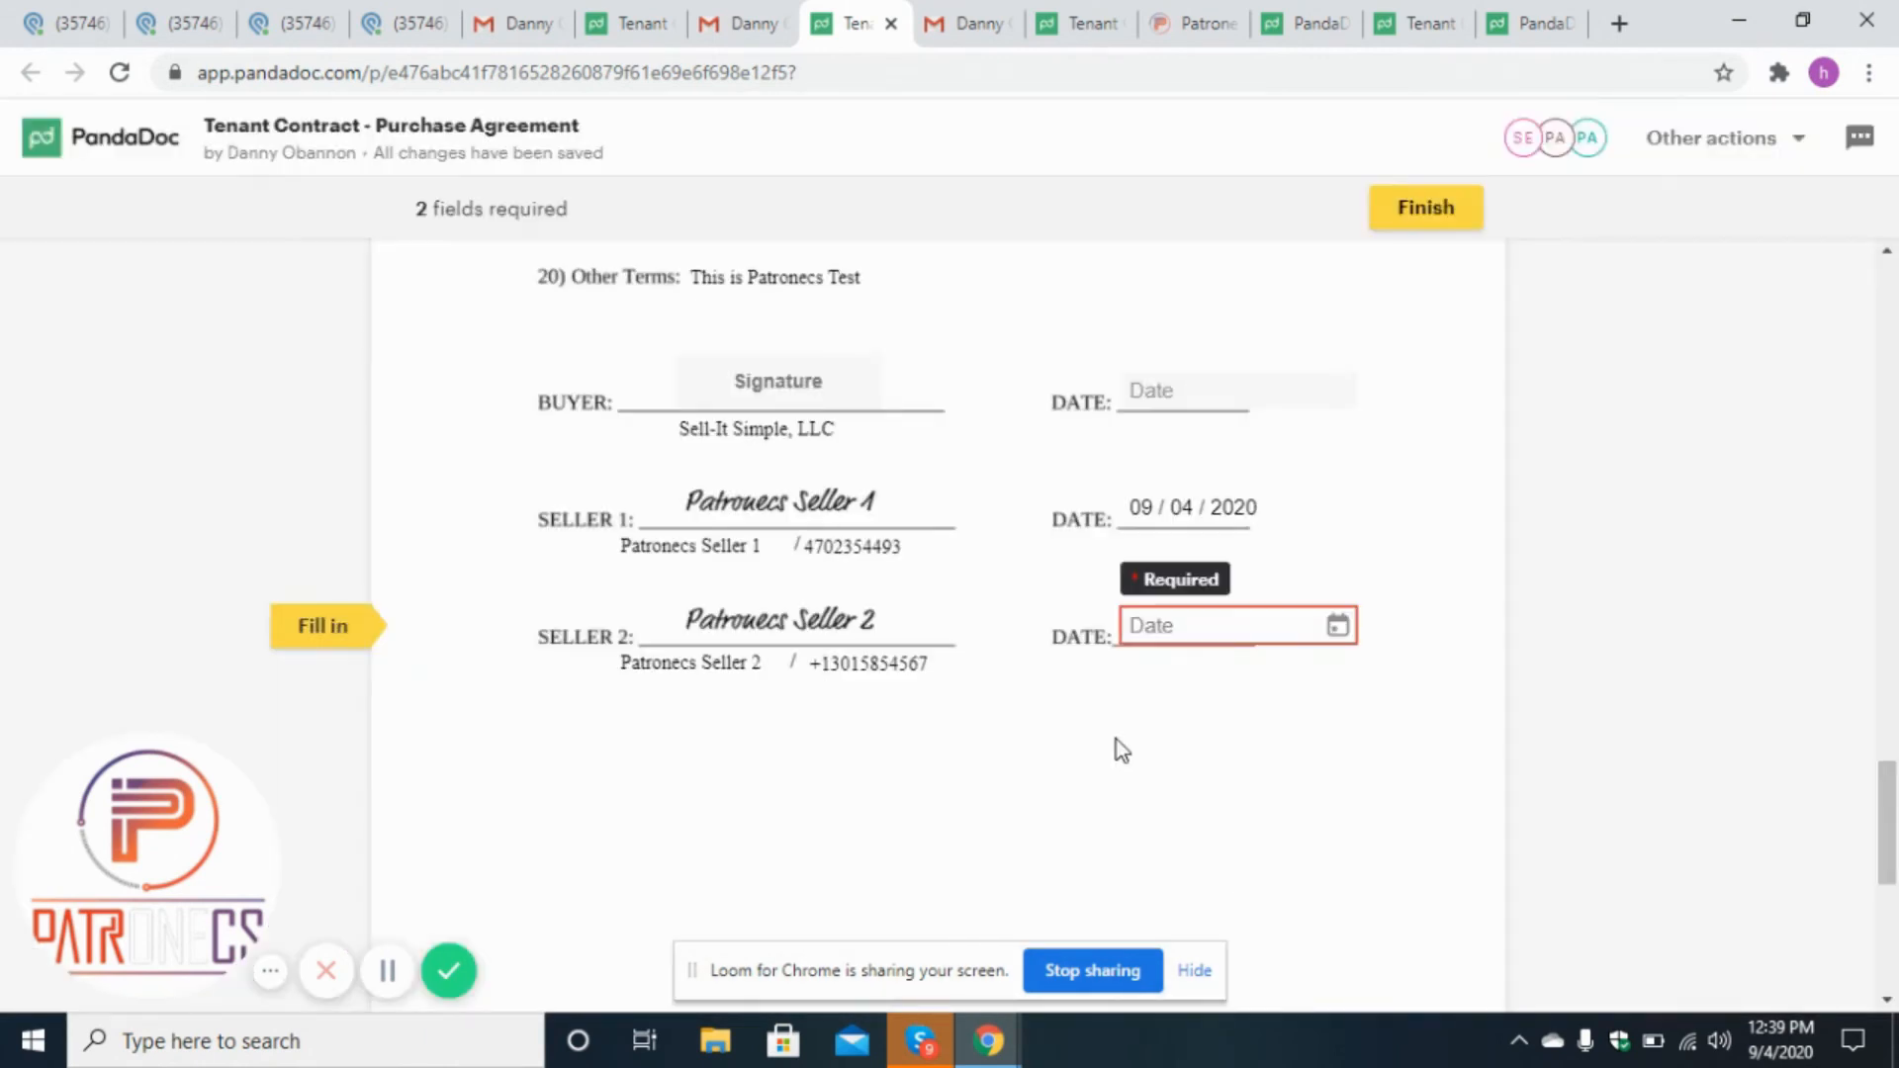
{"action": "left_click", "coordinate": [1254, 640]}
{"action": "left_click", "coordinate": [1326, 717]}
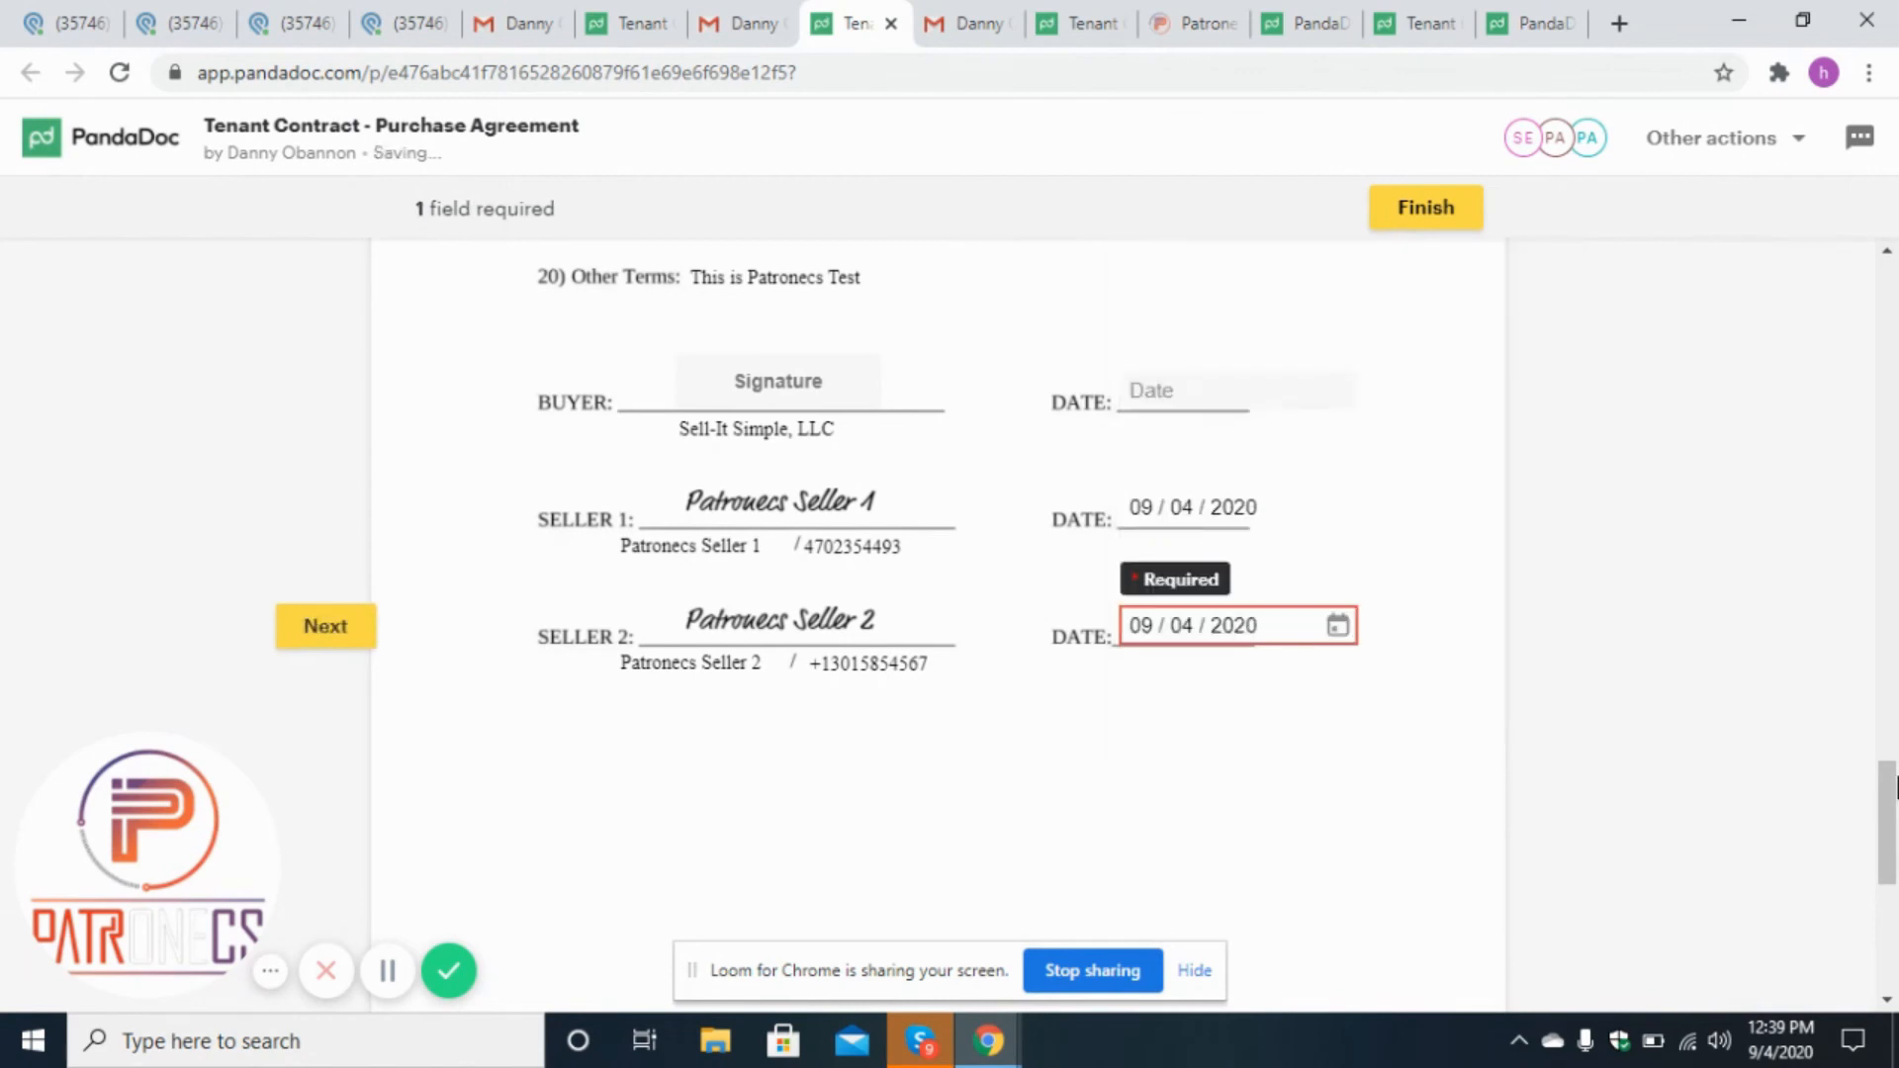
Apply the second seller's initials on the last page and finish the document.
{"action": "left_click_drag", "start_coordinate": [1891, 837], "coordinate": [1894, 946]}
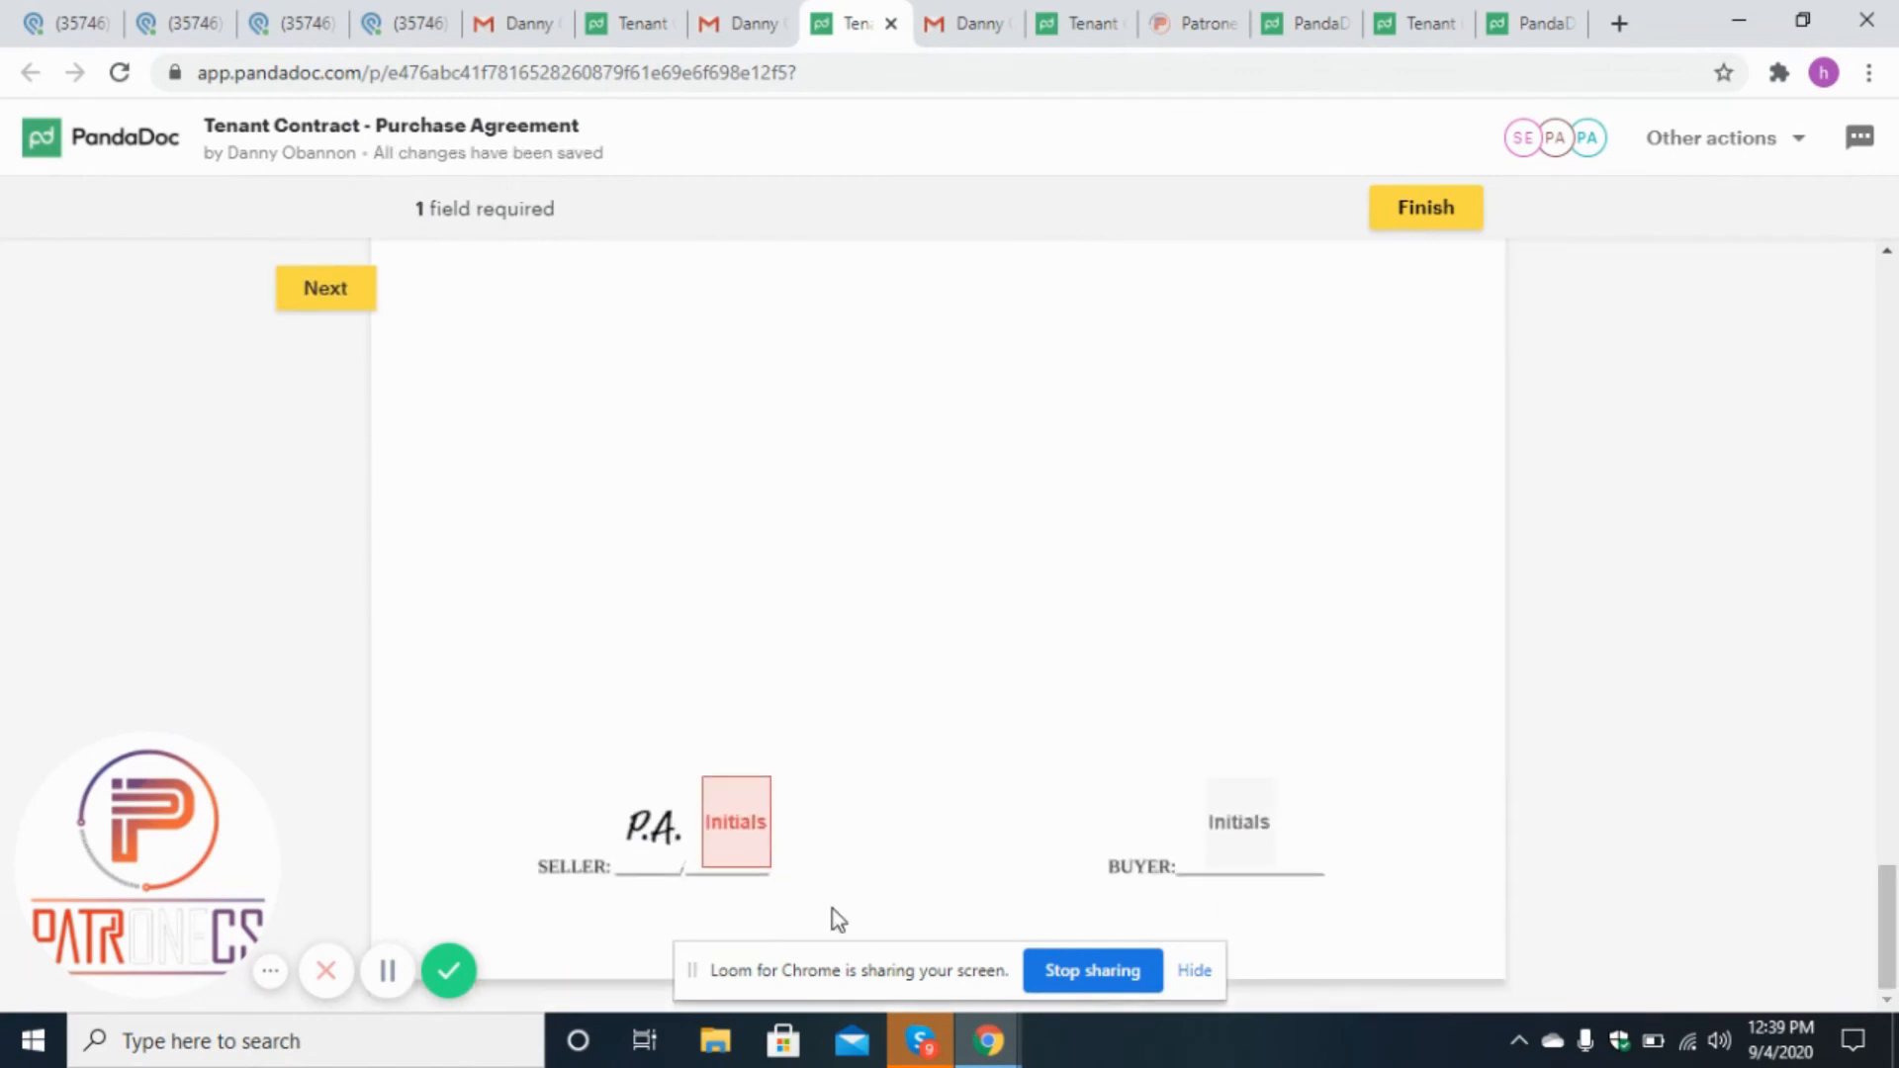
{"action": "left_click", "coordinate": [733, 831]}
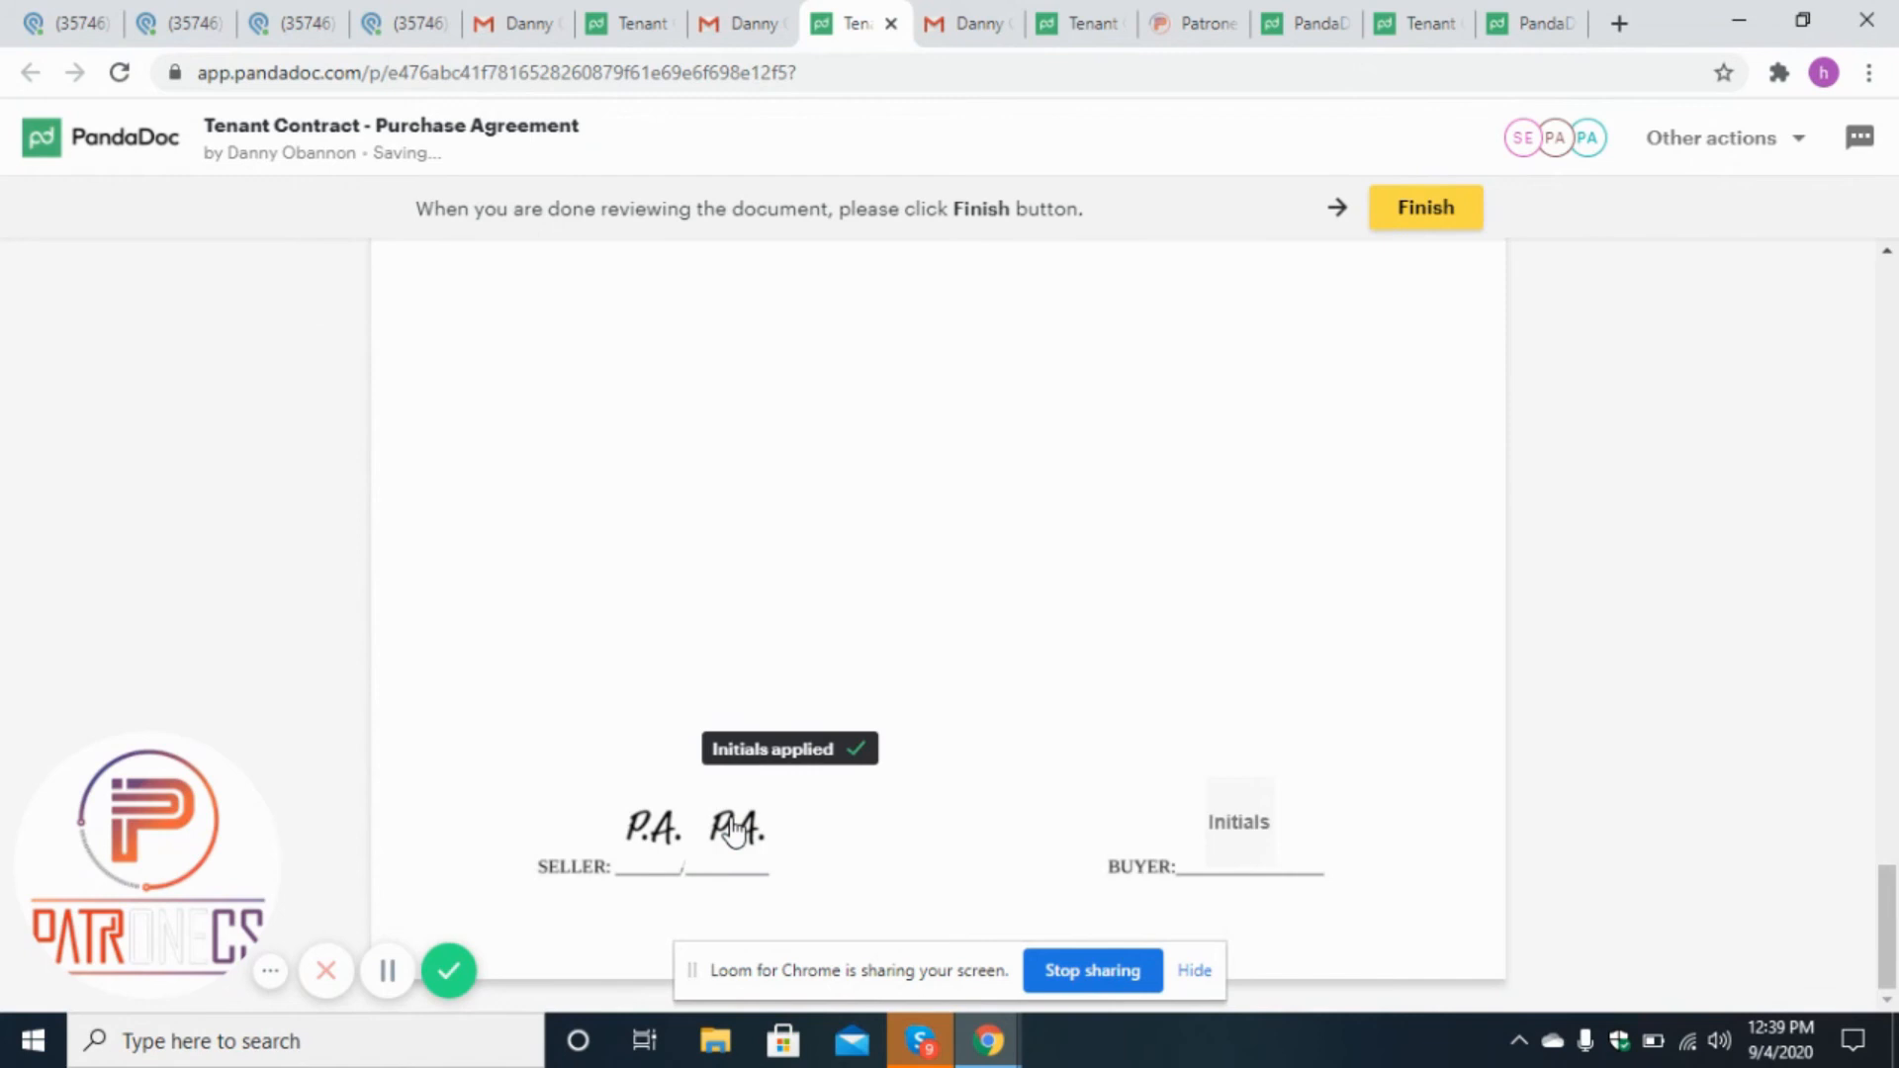
{"action": "left_click", "coordinate": [1437, 230]}
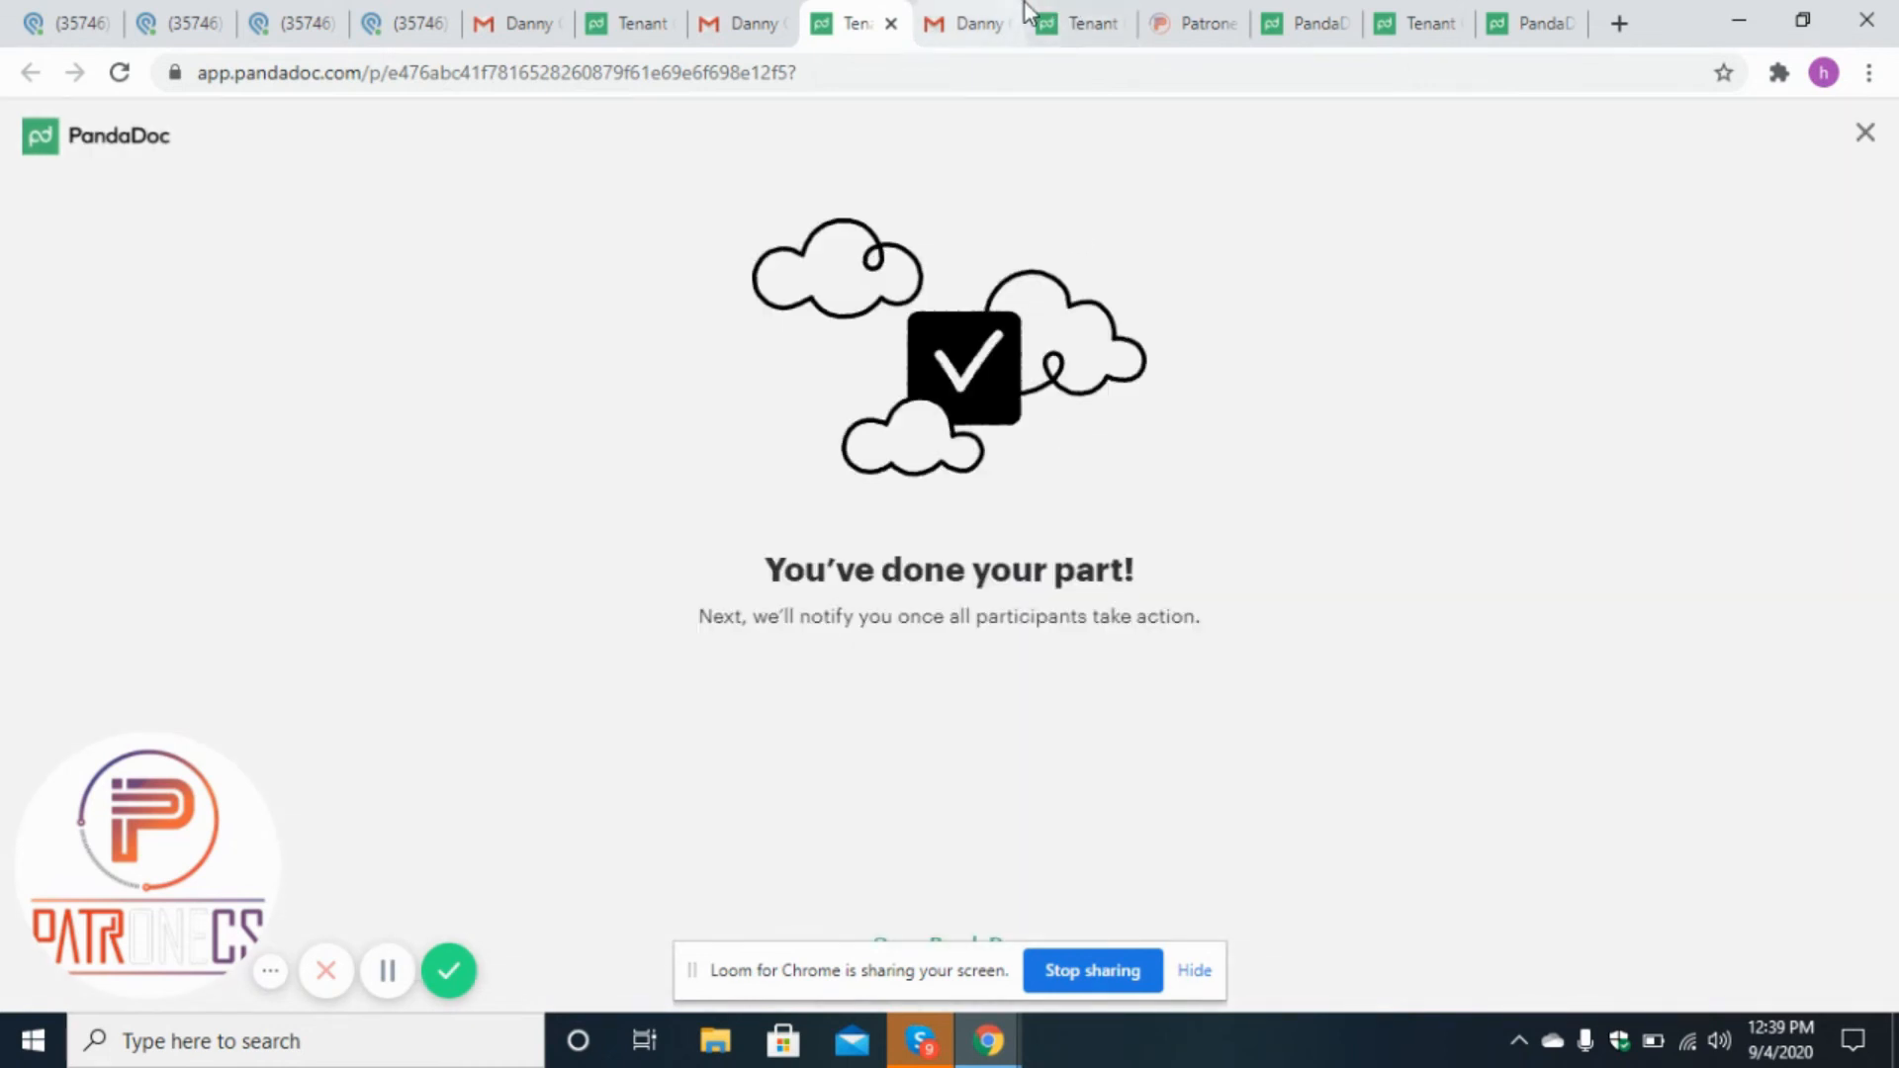
Open the buyer's copy of the contract and apply the buyer's initials in the Buyer initial fields.
{"action": "left_click", "coordinate": [1068, 19]}
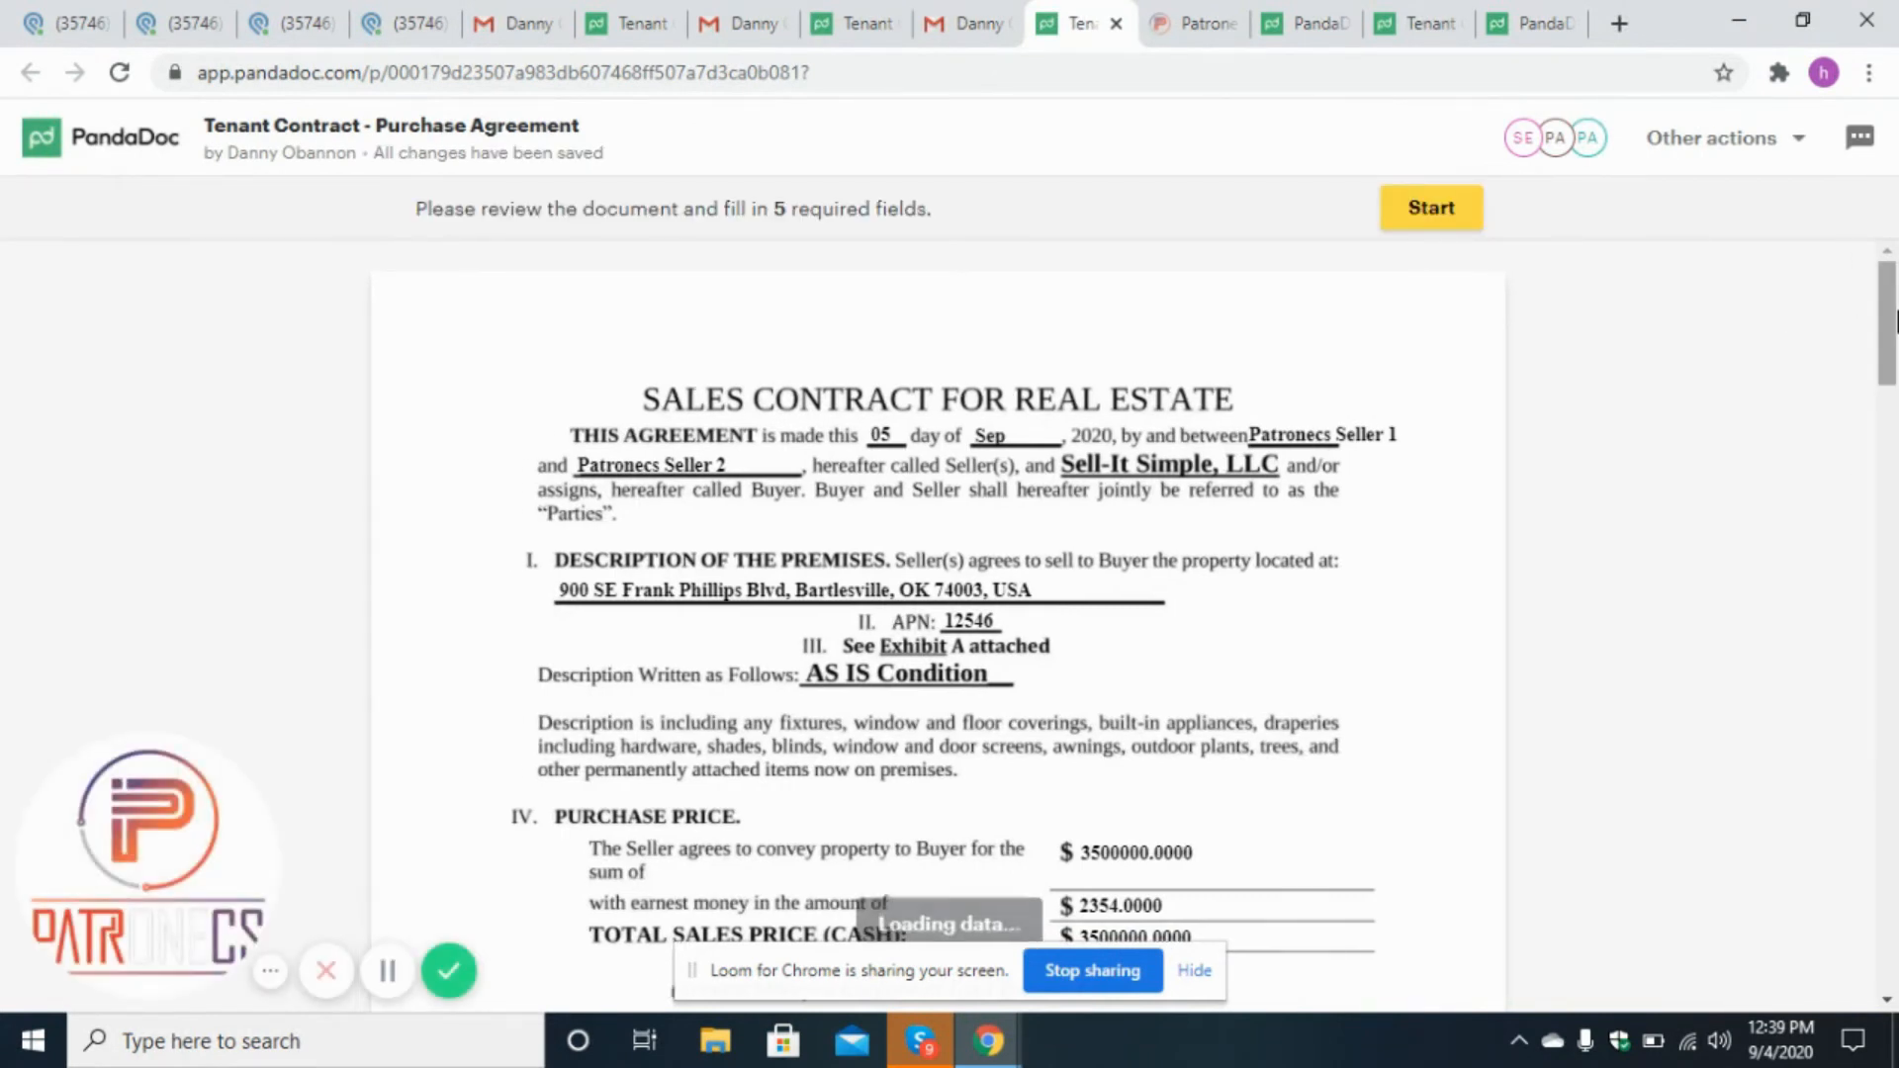
{"action": "left_click_drag", "start_coordinate": [1896, 314], "coordinate": [1896, 493]}
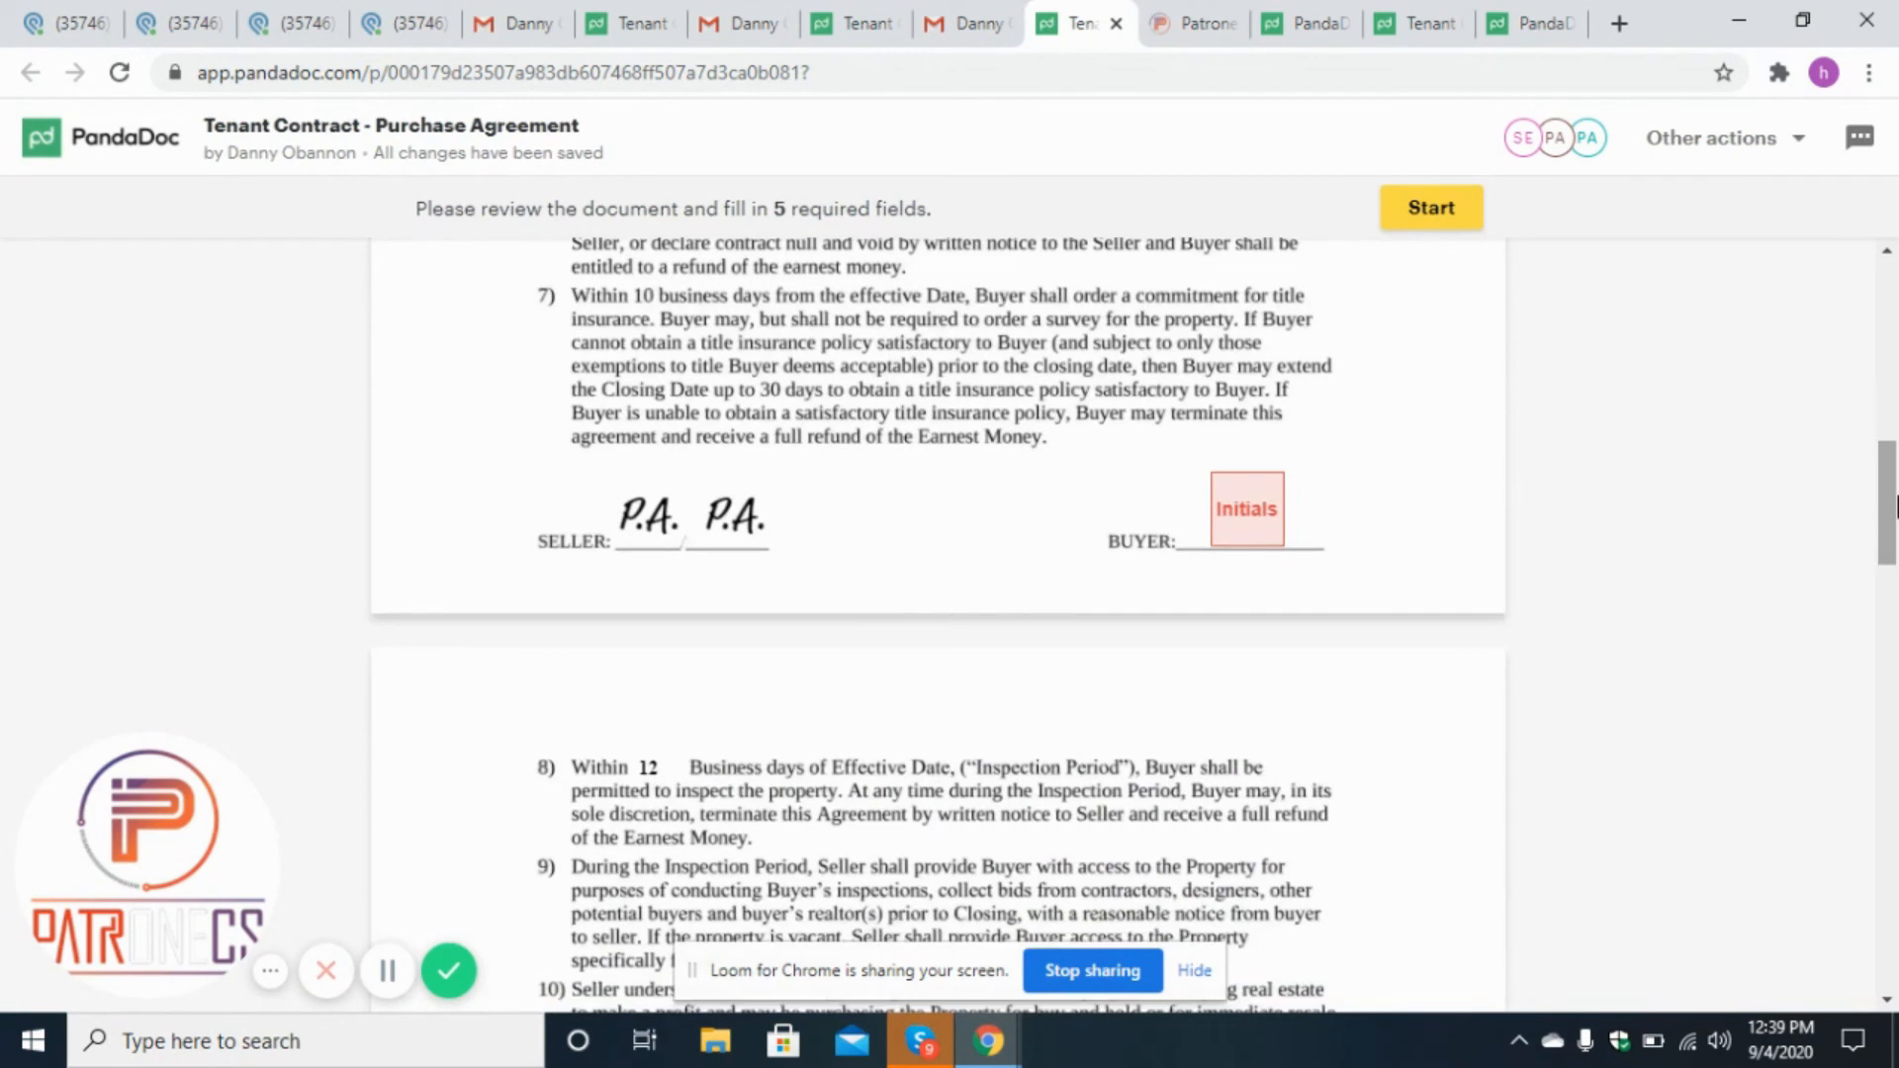
{"action": "left_click", "coordinate": [1274, 523]}
{"action": "left_click", "coordinate": [1227, 878]}
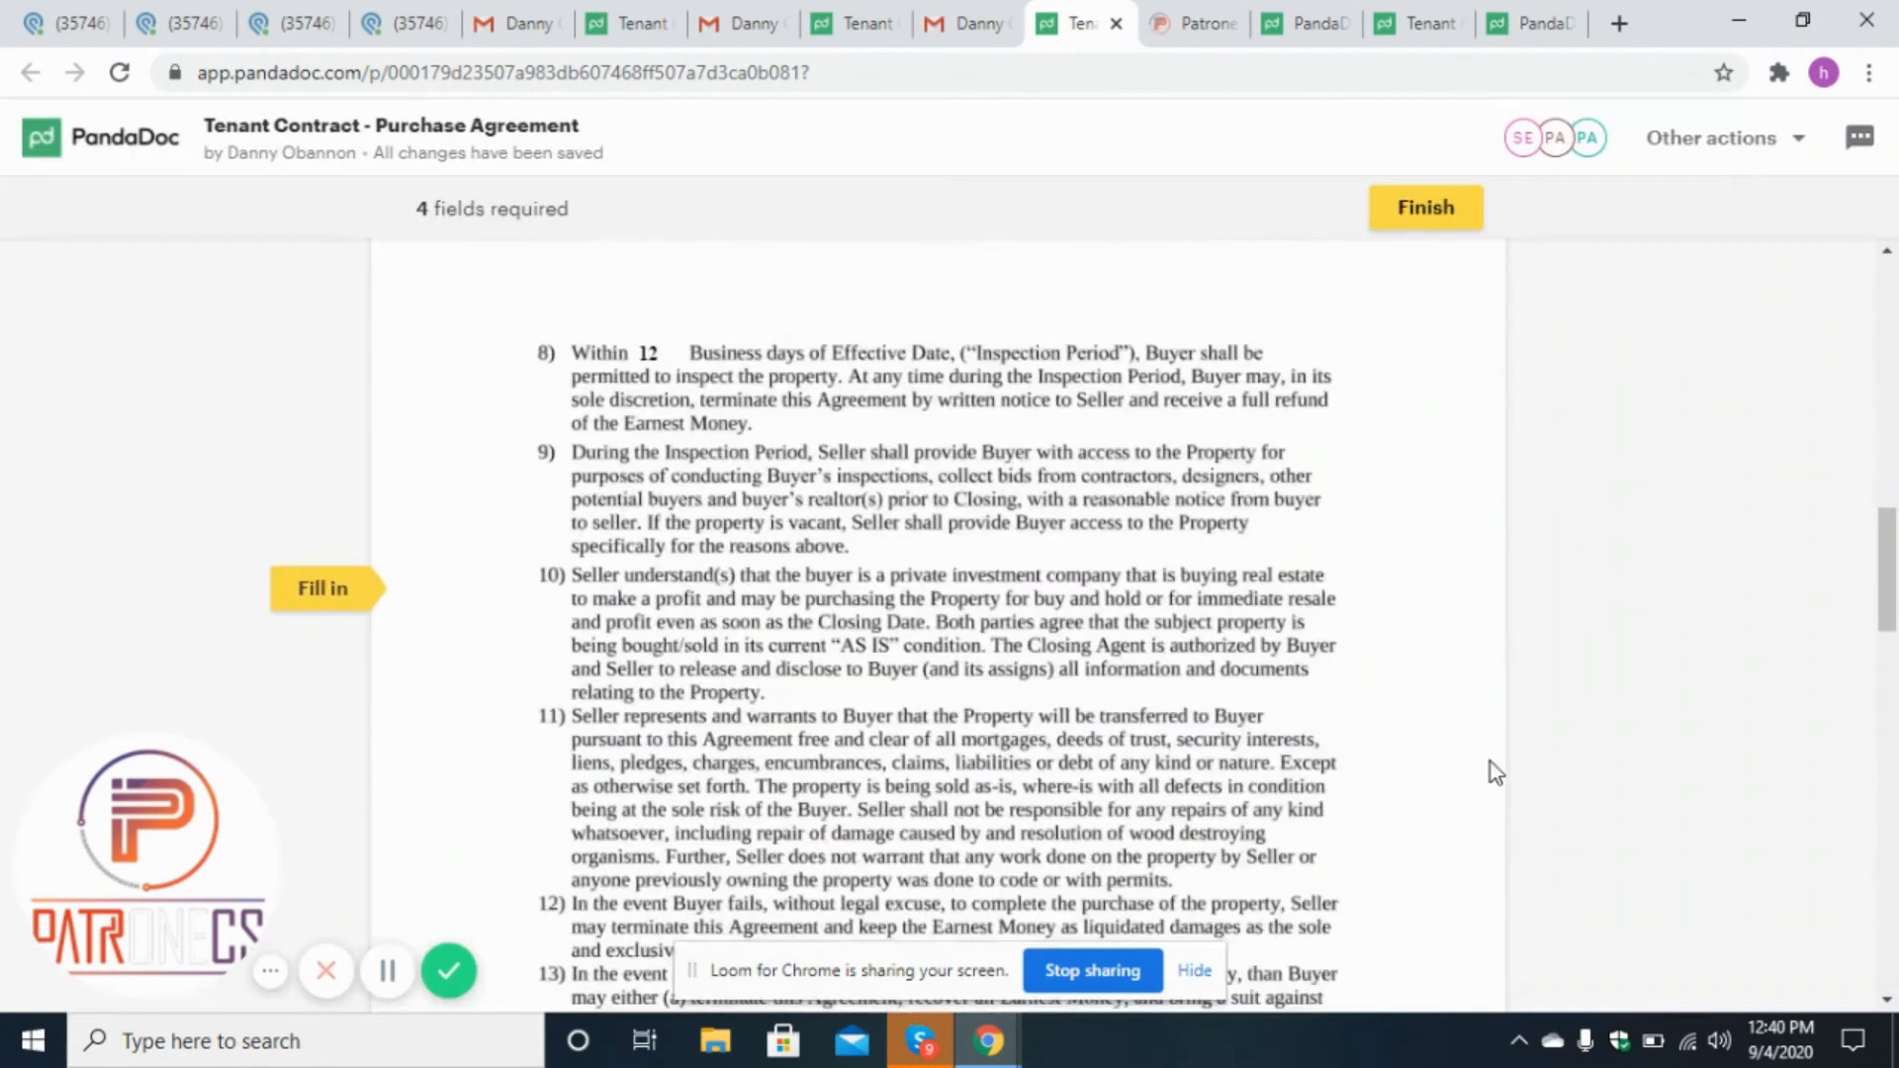
{"action": "left_click", "coordinate": [1273, 638]}
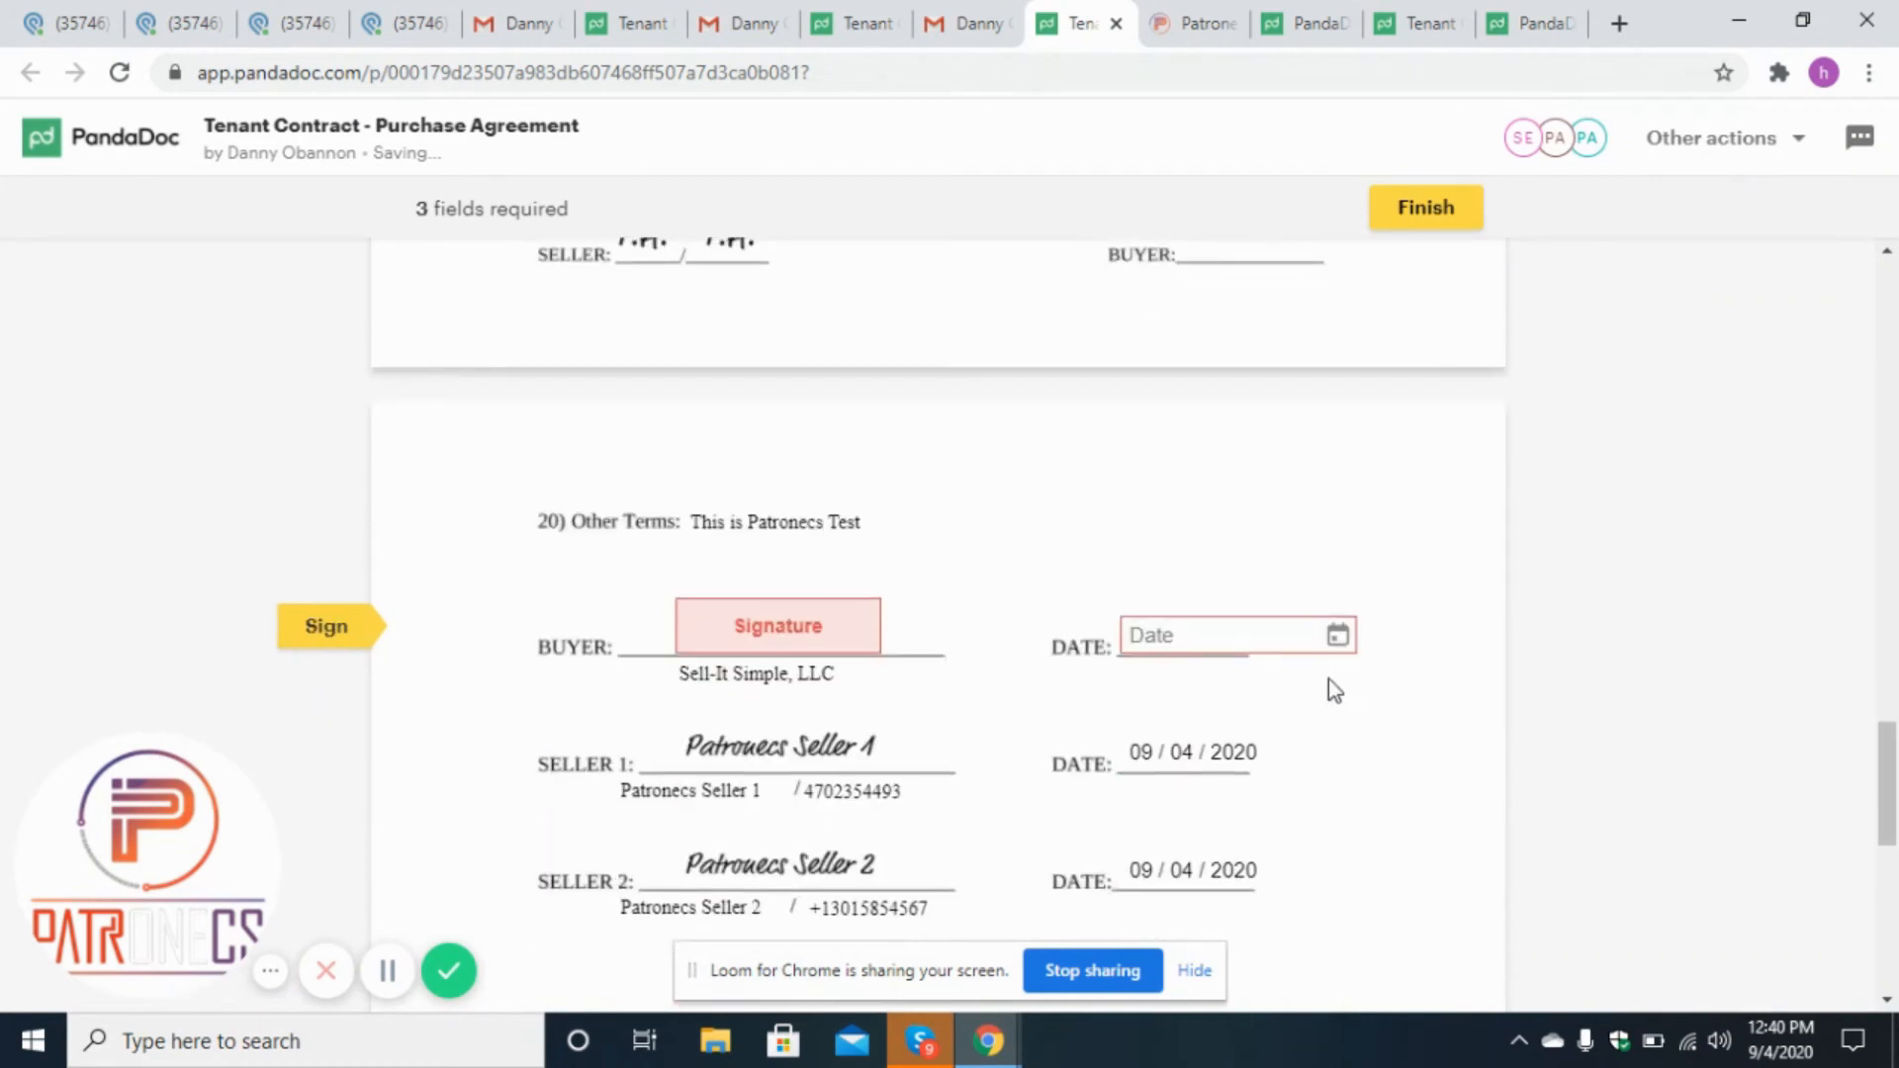
Try to accept and sign as Sell-It Simple, LLC, and reload the page.
{"action": "left_click", "coordinate": [782, 653]}
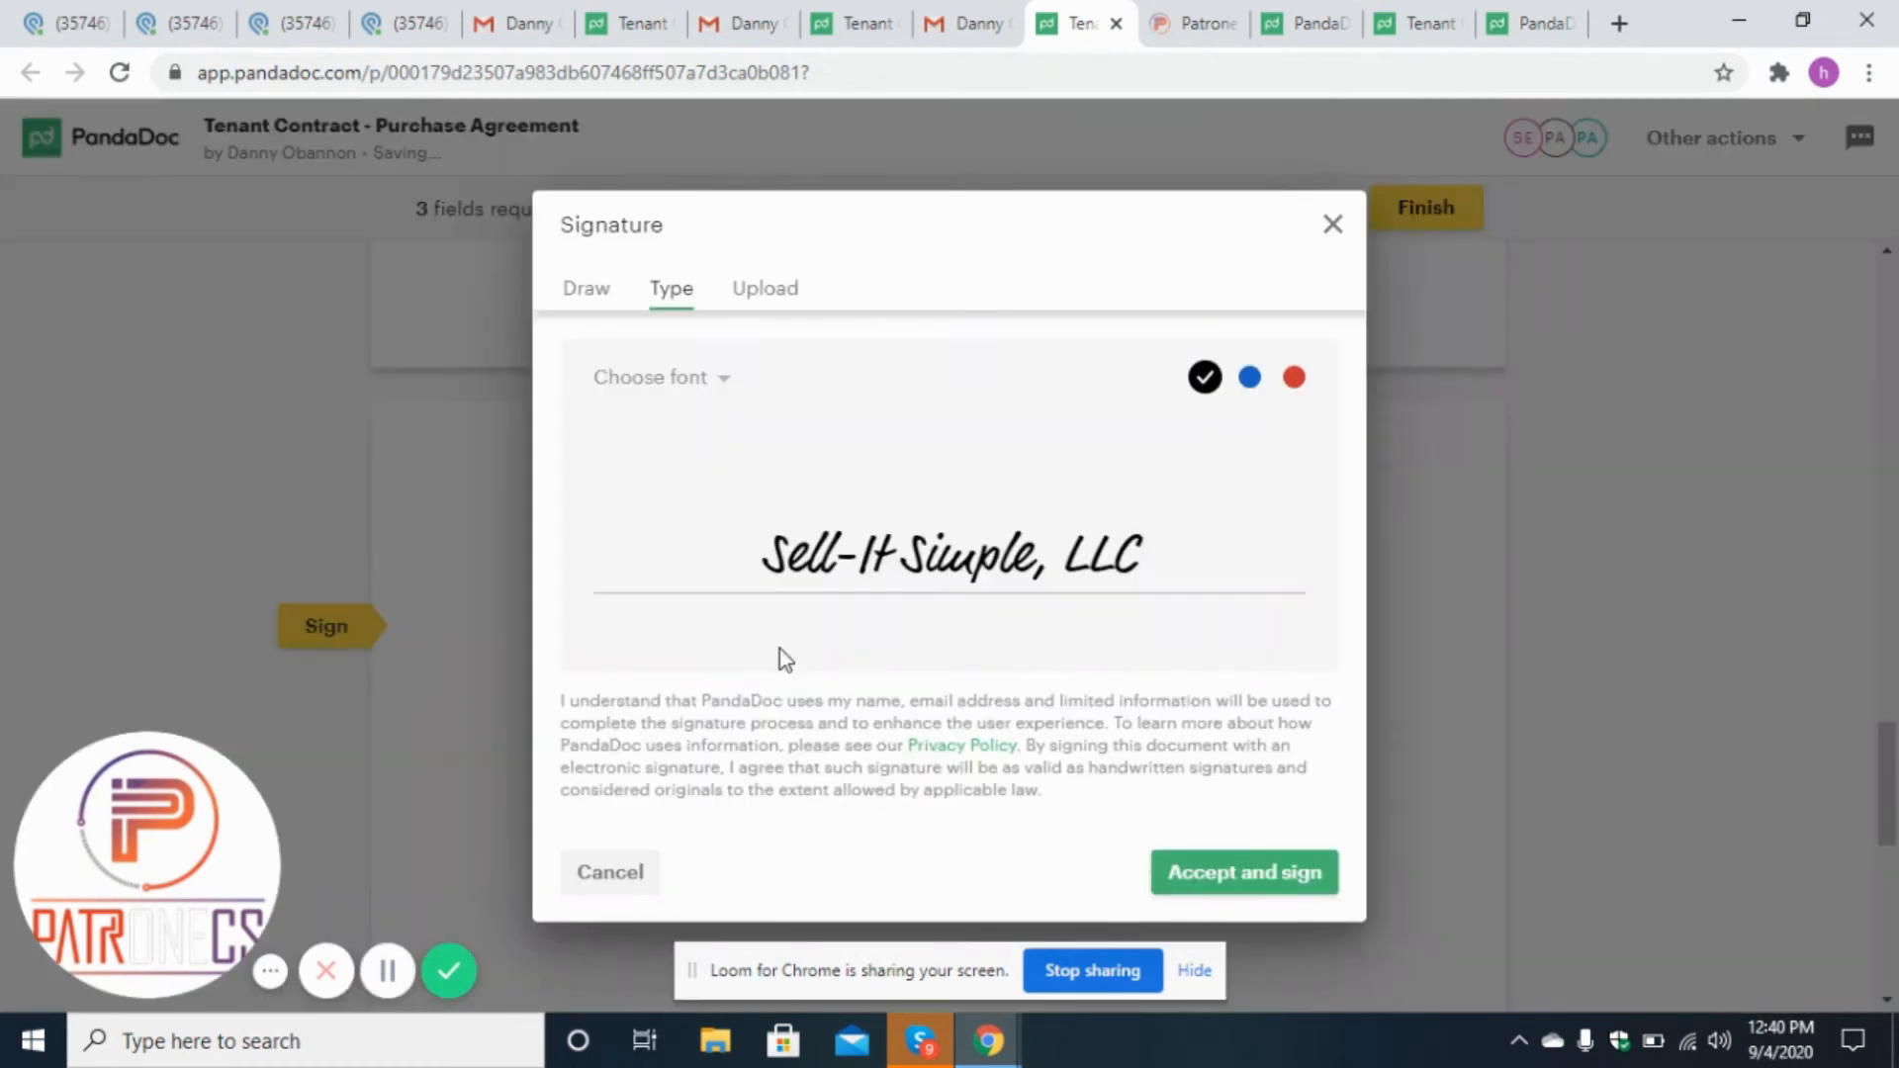
{"action": "left_click", "coordinate": [1247, 874]}
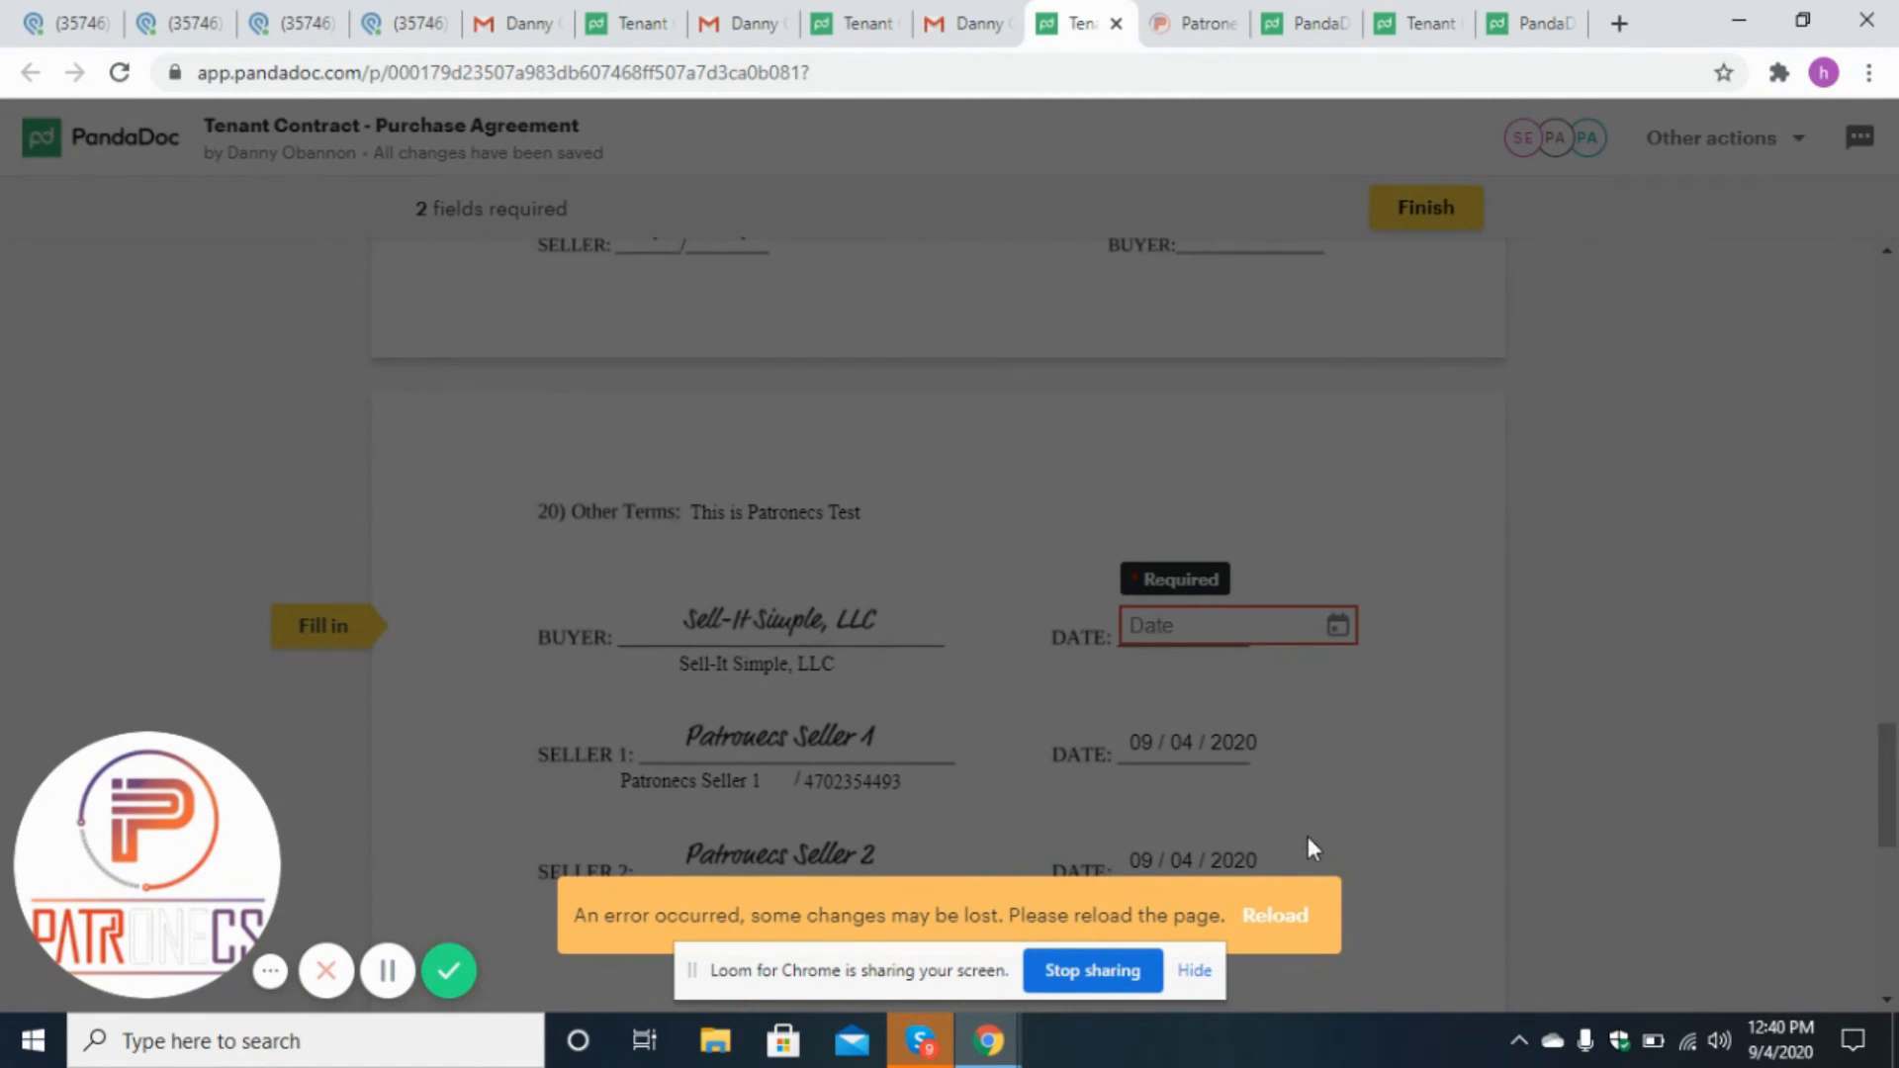
{"action": "left_click", "coordinate": [1302, 912]}
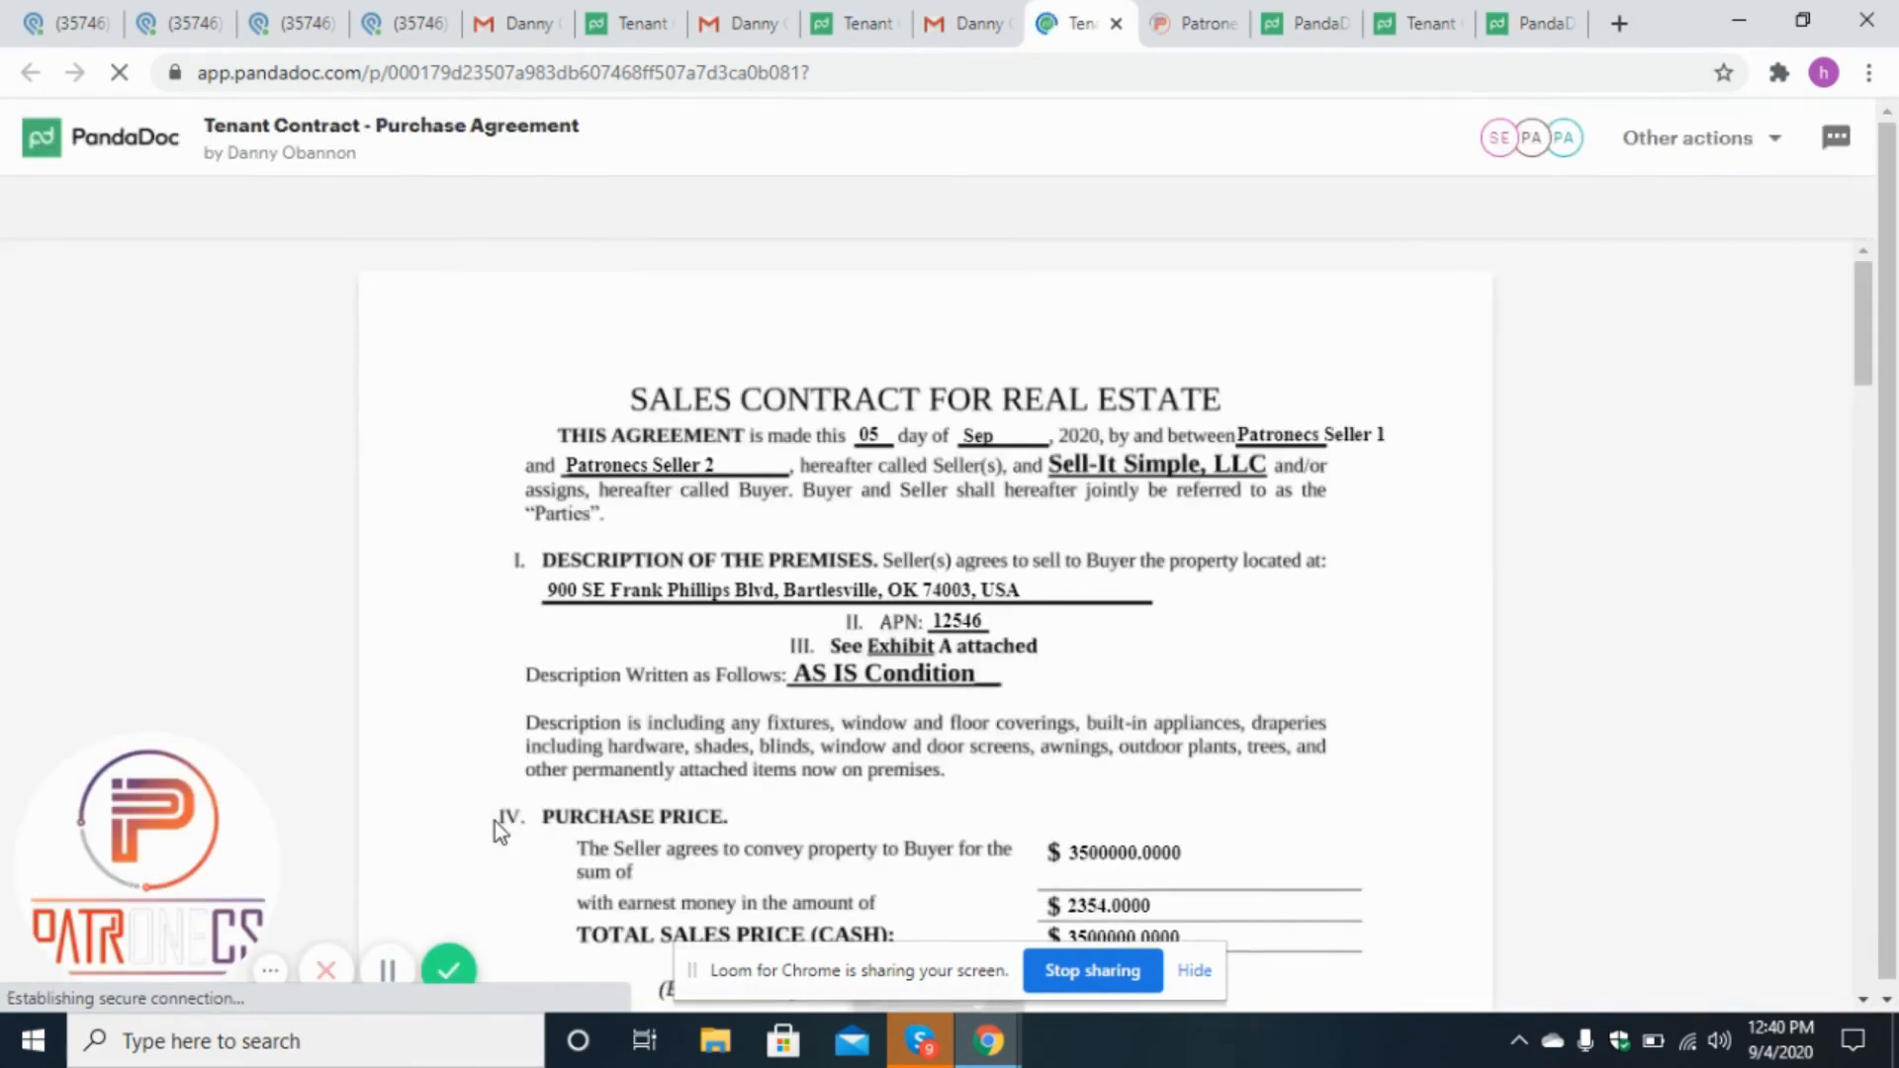
Apply the buyer's initials again in the Buyer initial field above the signature section.
{"action": "left_click_drag", "start_coordinate": [1895, 374], "coordinate": [1894, 809]}
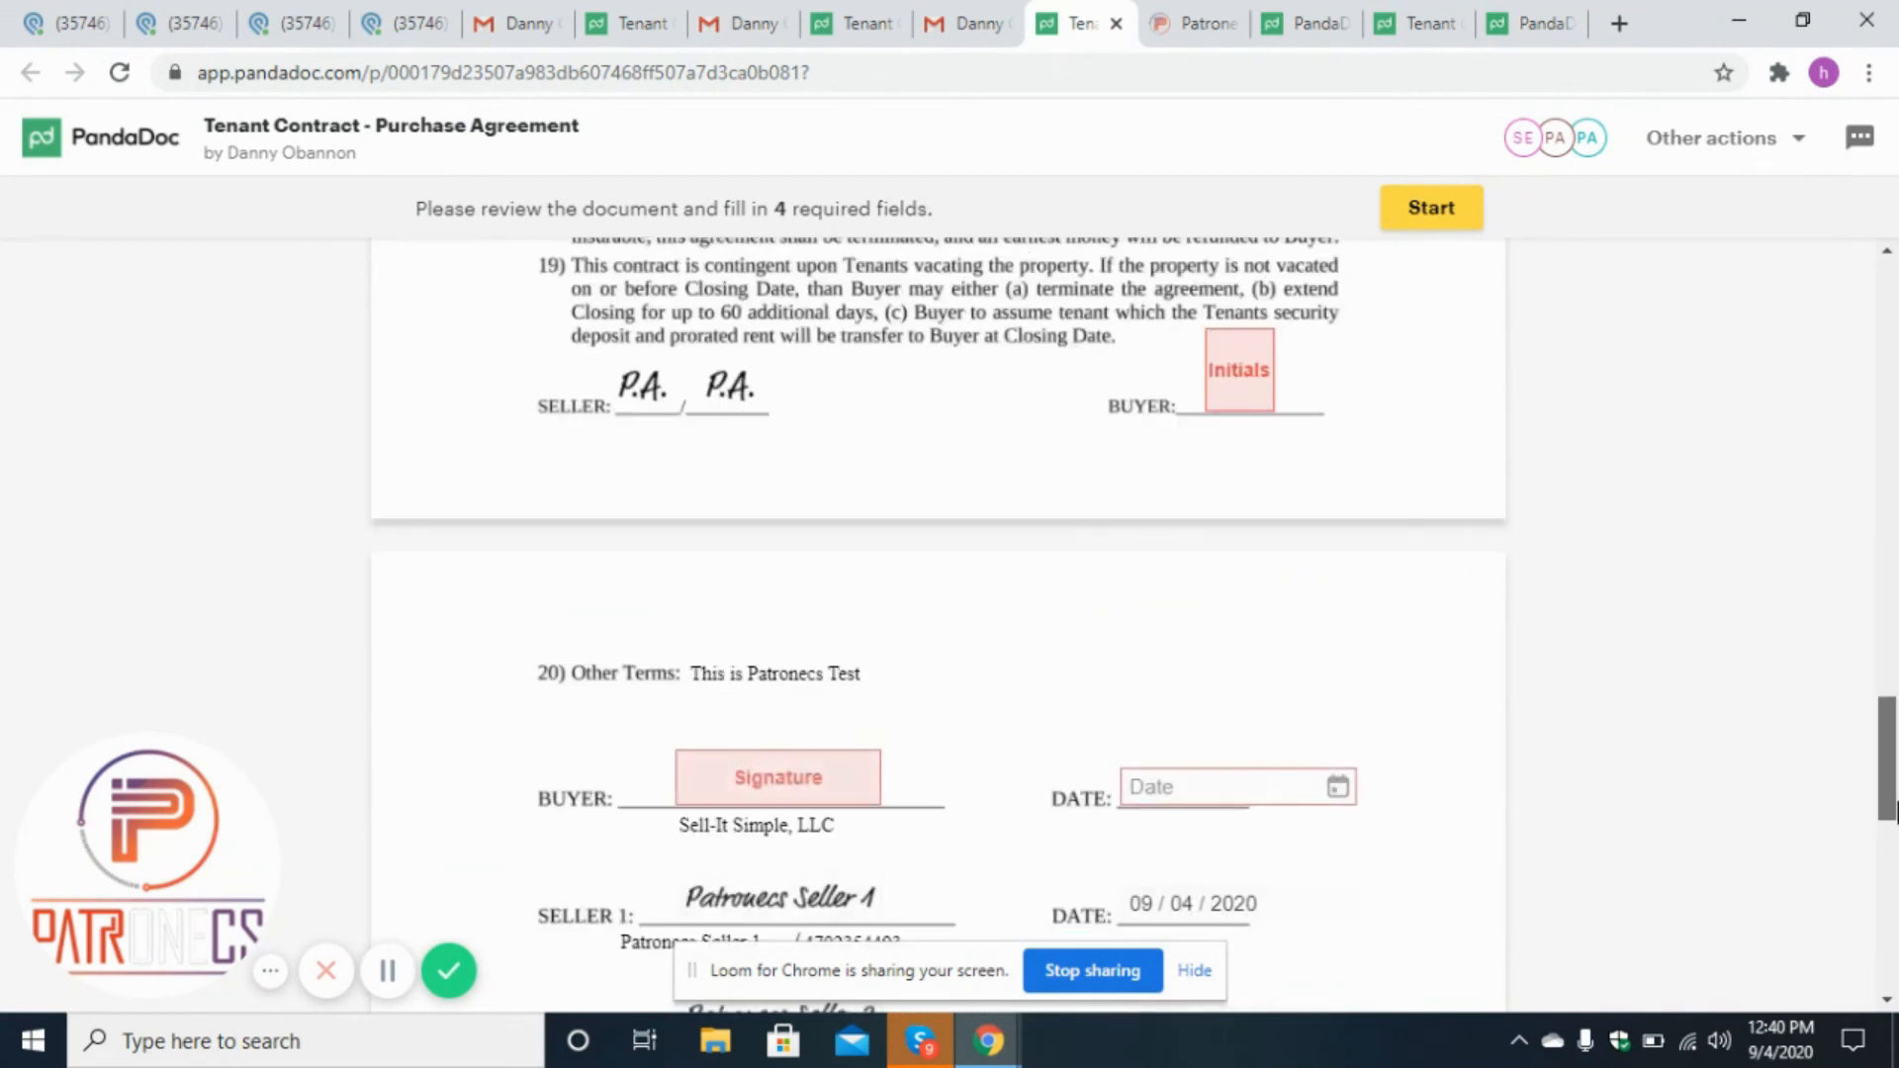
{"action": "left_click", "coordinate": [1229, 400]}
{"action": "scroll", "coordinate": [1416, 654], "scroll_direction": "up", "scroll_amount": 3}
{"action": "mouse_move", "coordinate": [1894, 732]}
{"action": "left_mouse_down"}
{"action": "mouse_move", "coordinate": [1884, 853]}
{"action": "mouse_move", "coordinate": [1866, 846]}
{"action": "left_mouse_up"}
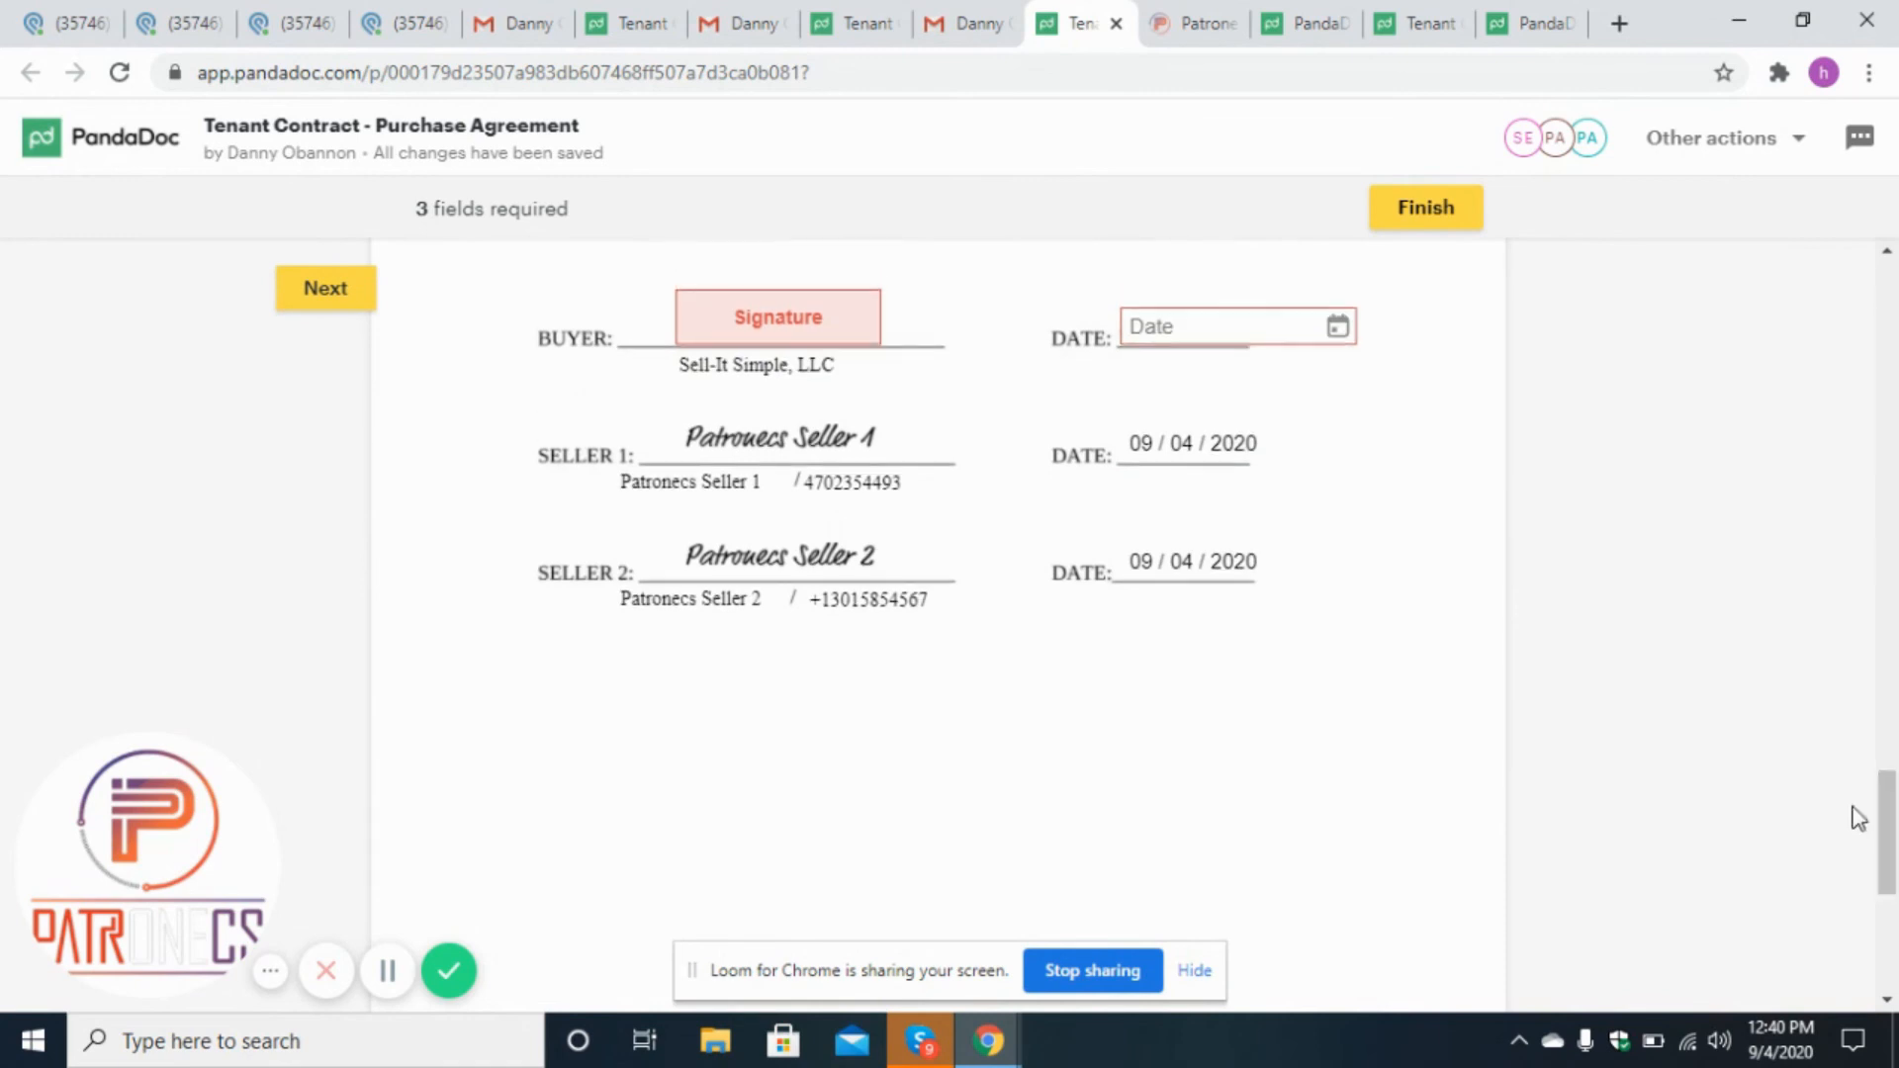
Accept and sign as Sell-It Simple, LLC and set the Buyer date to today, 09/04/2020.
{"action": "left_click", "coordinate": [765, 325]}
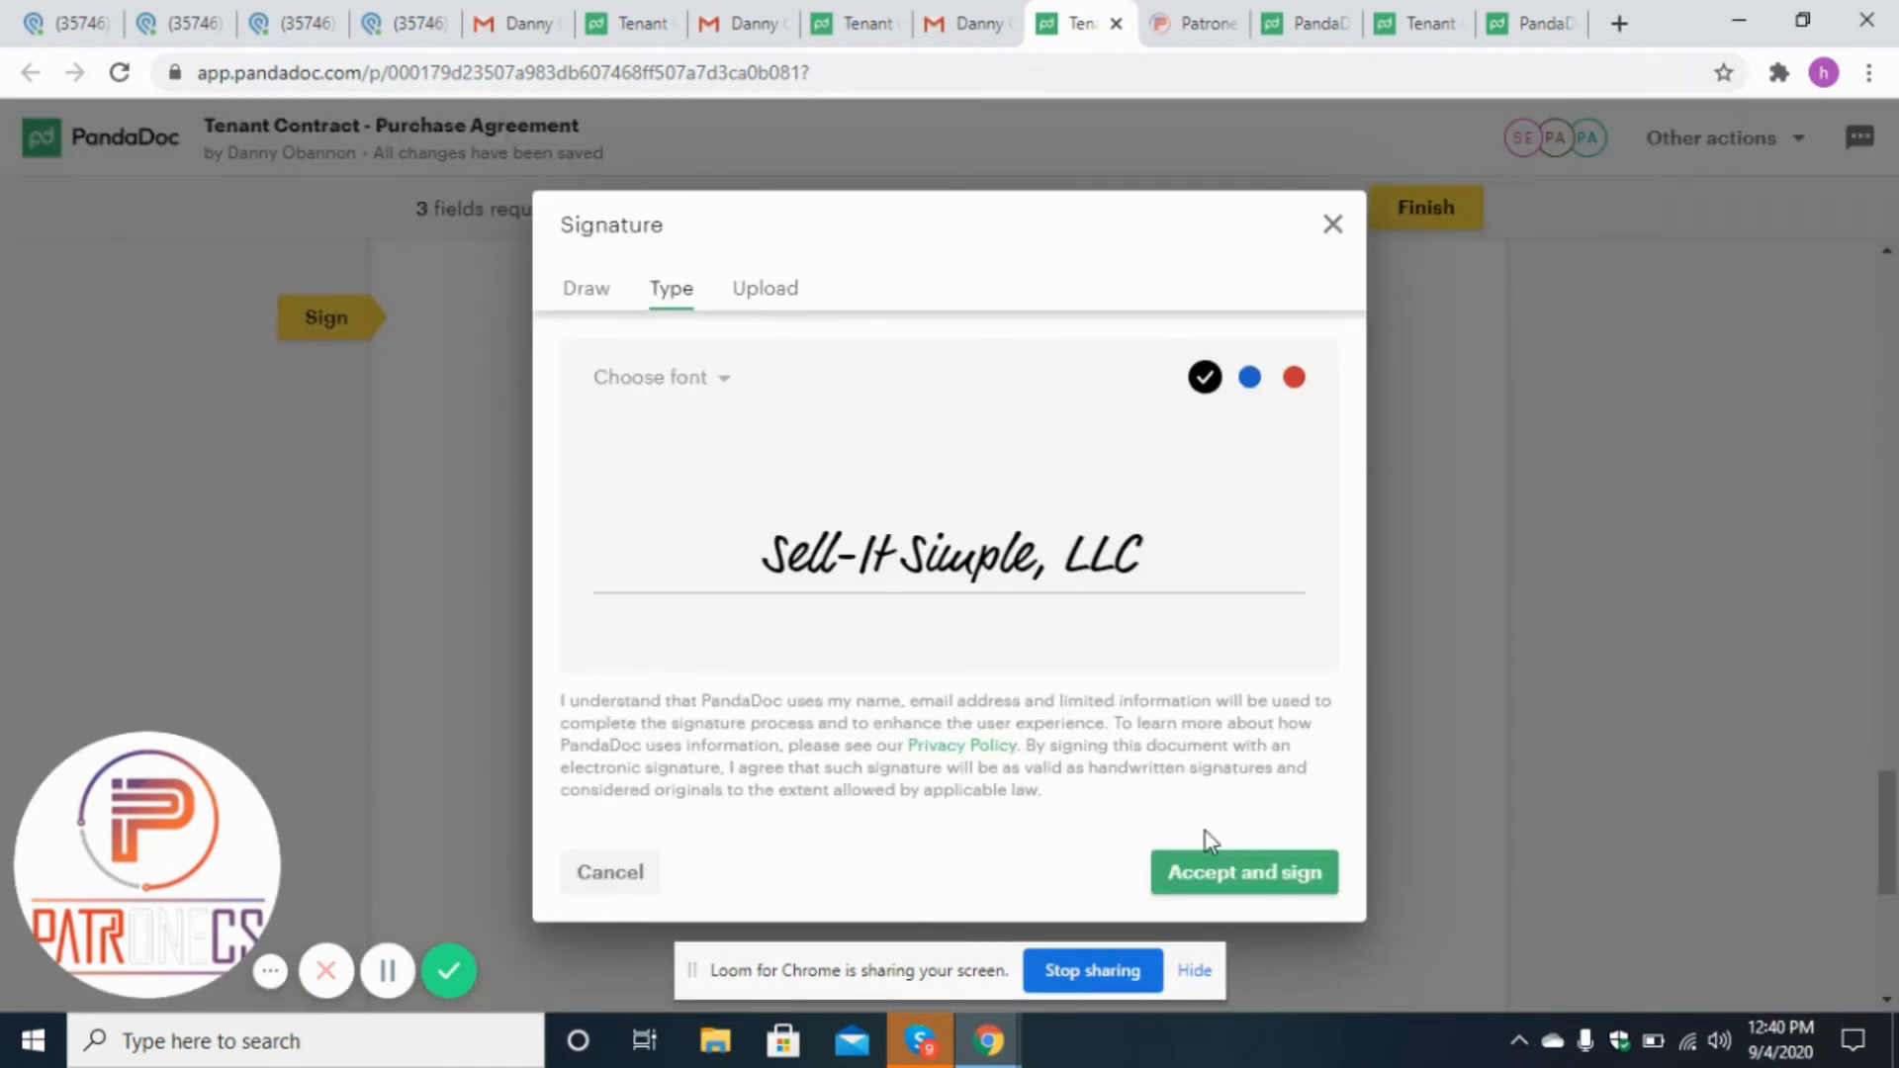
{"action": "left_click", "coordinate": [1225, 883]}
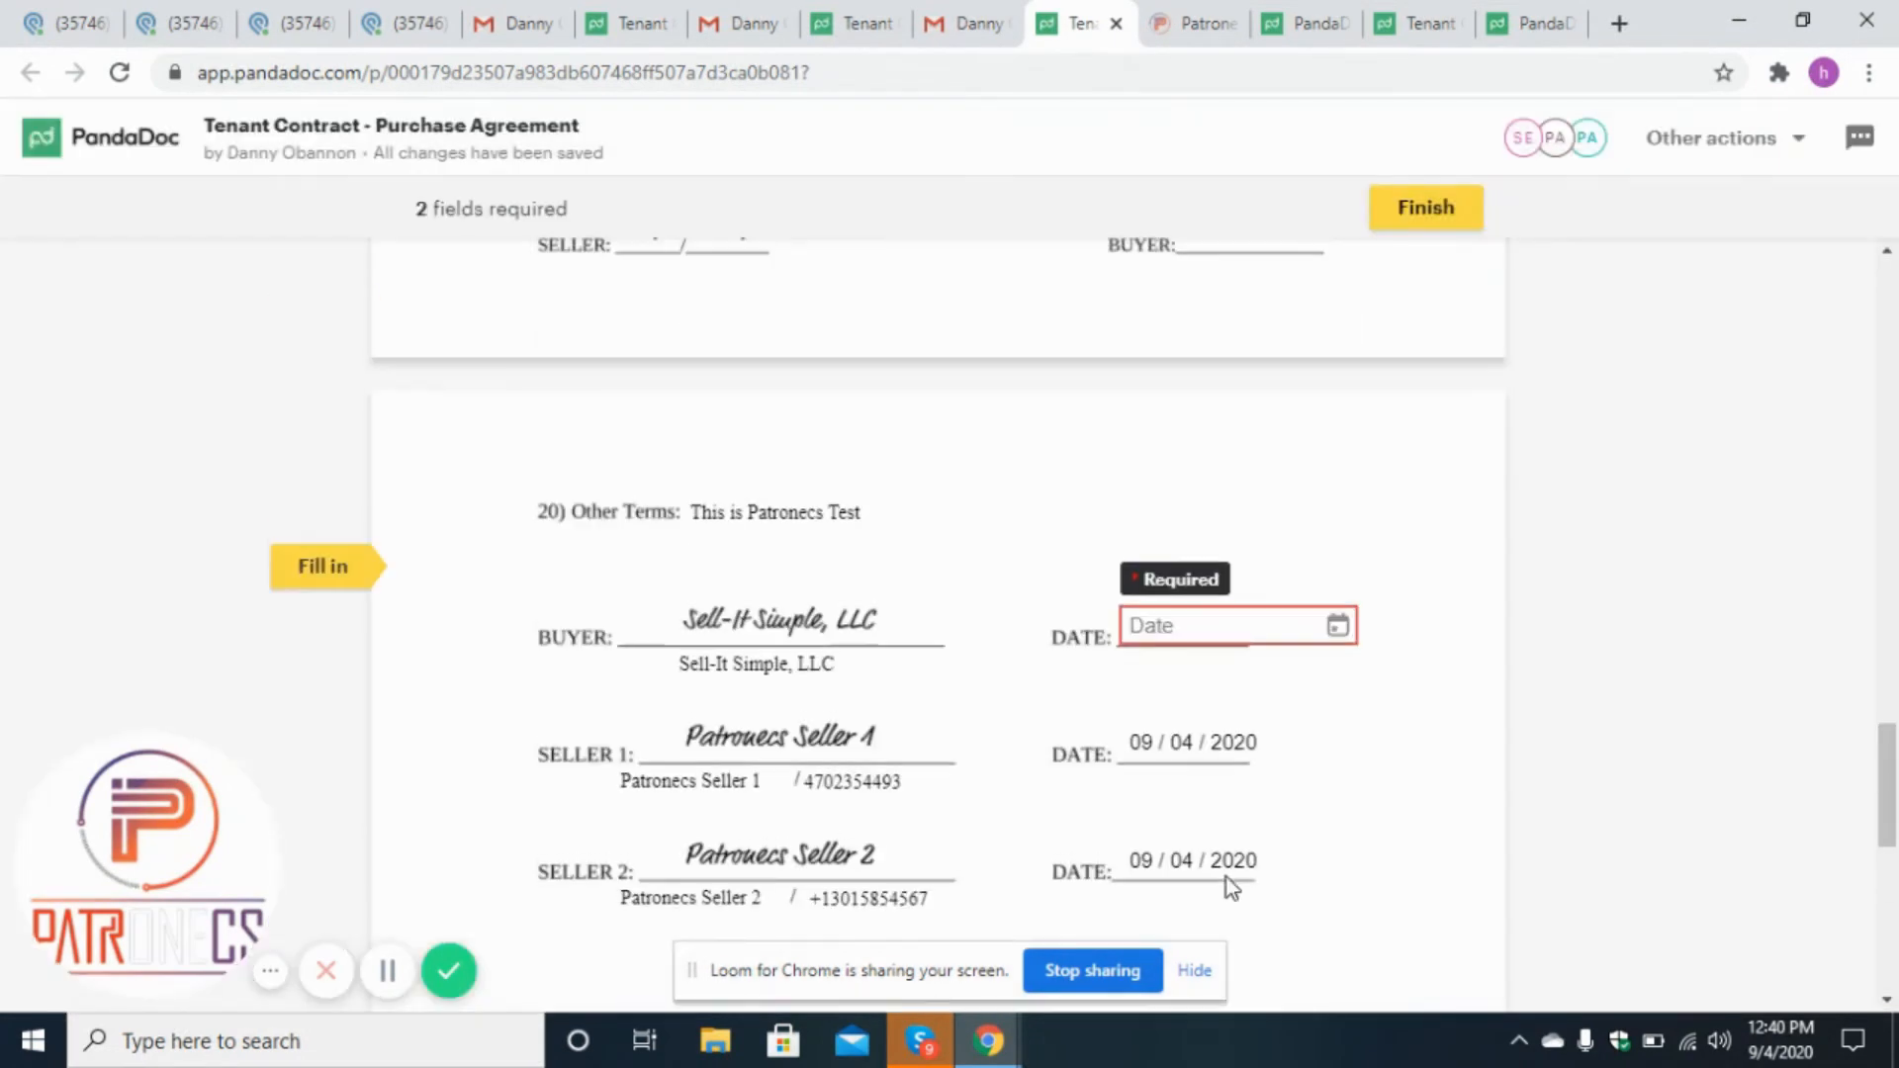
{"action": "left_click", "coordinate": [1285, 630]}
{"action": "left_click", "coordinate": [1326, 727]}
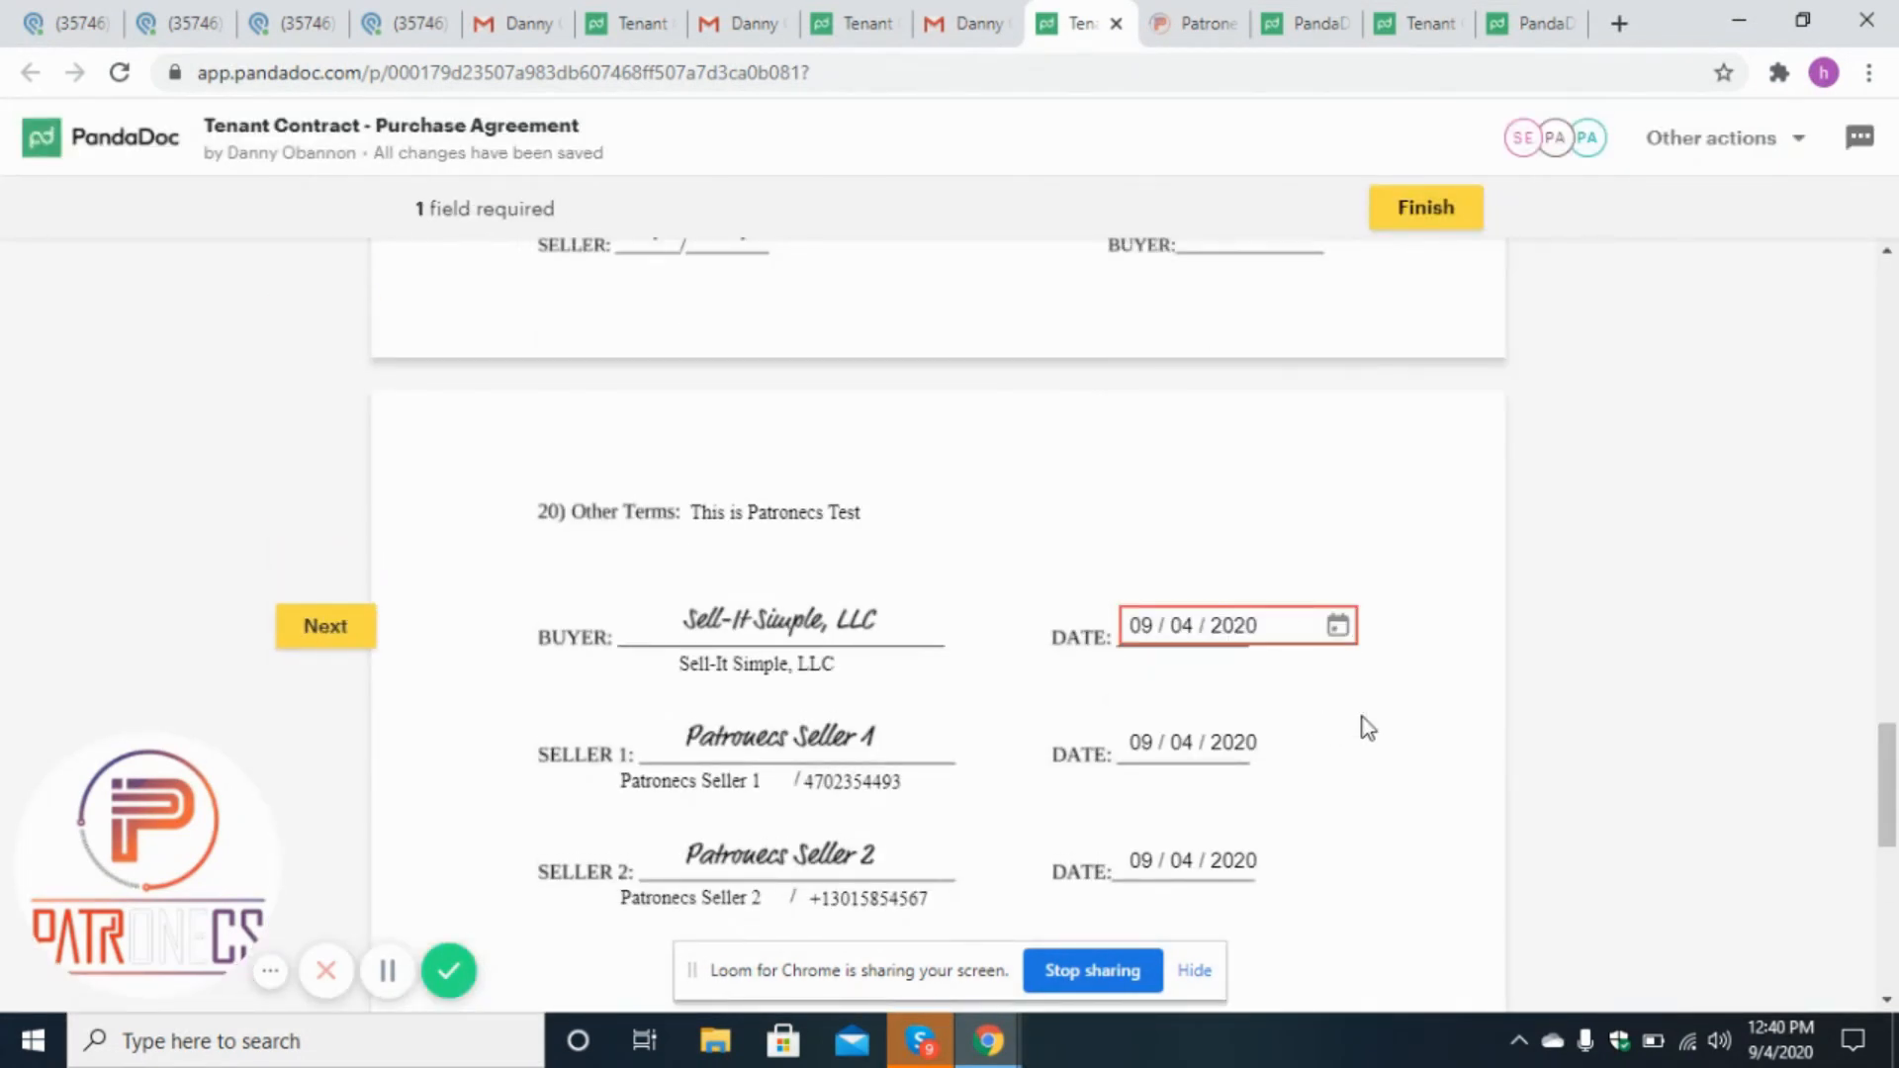
Apply the buyer's initials on the last page and finish the document.
{"action": "scroll", "coordinate": [1894, 813], "scroll_direction": "down", "scroll_amount": 8}
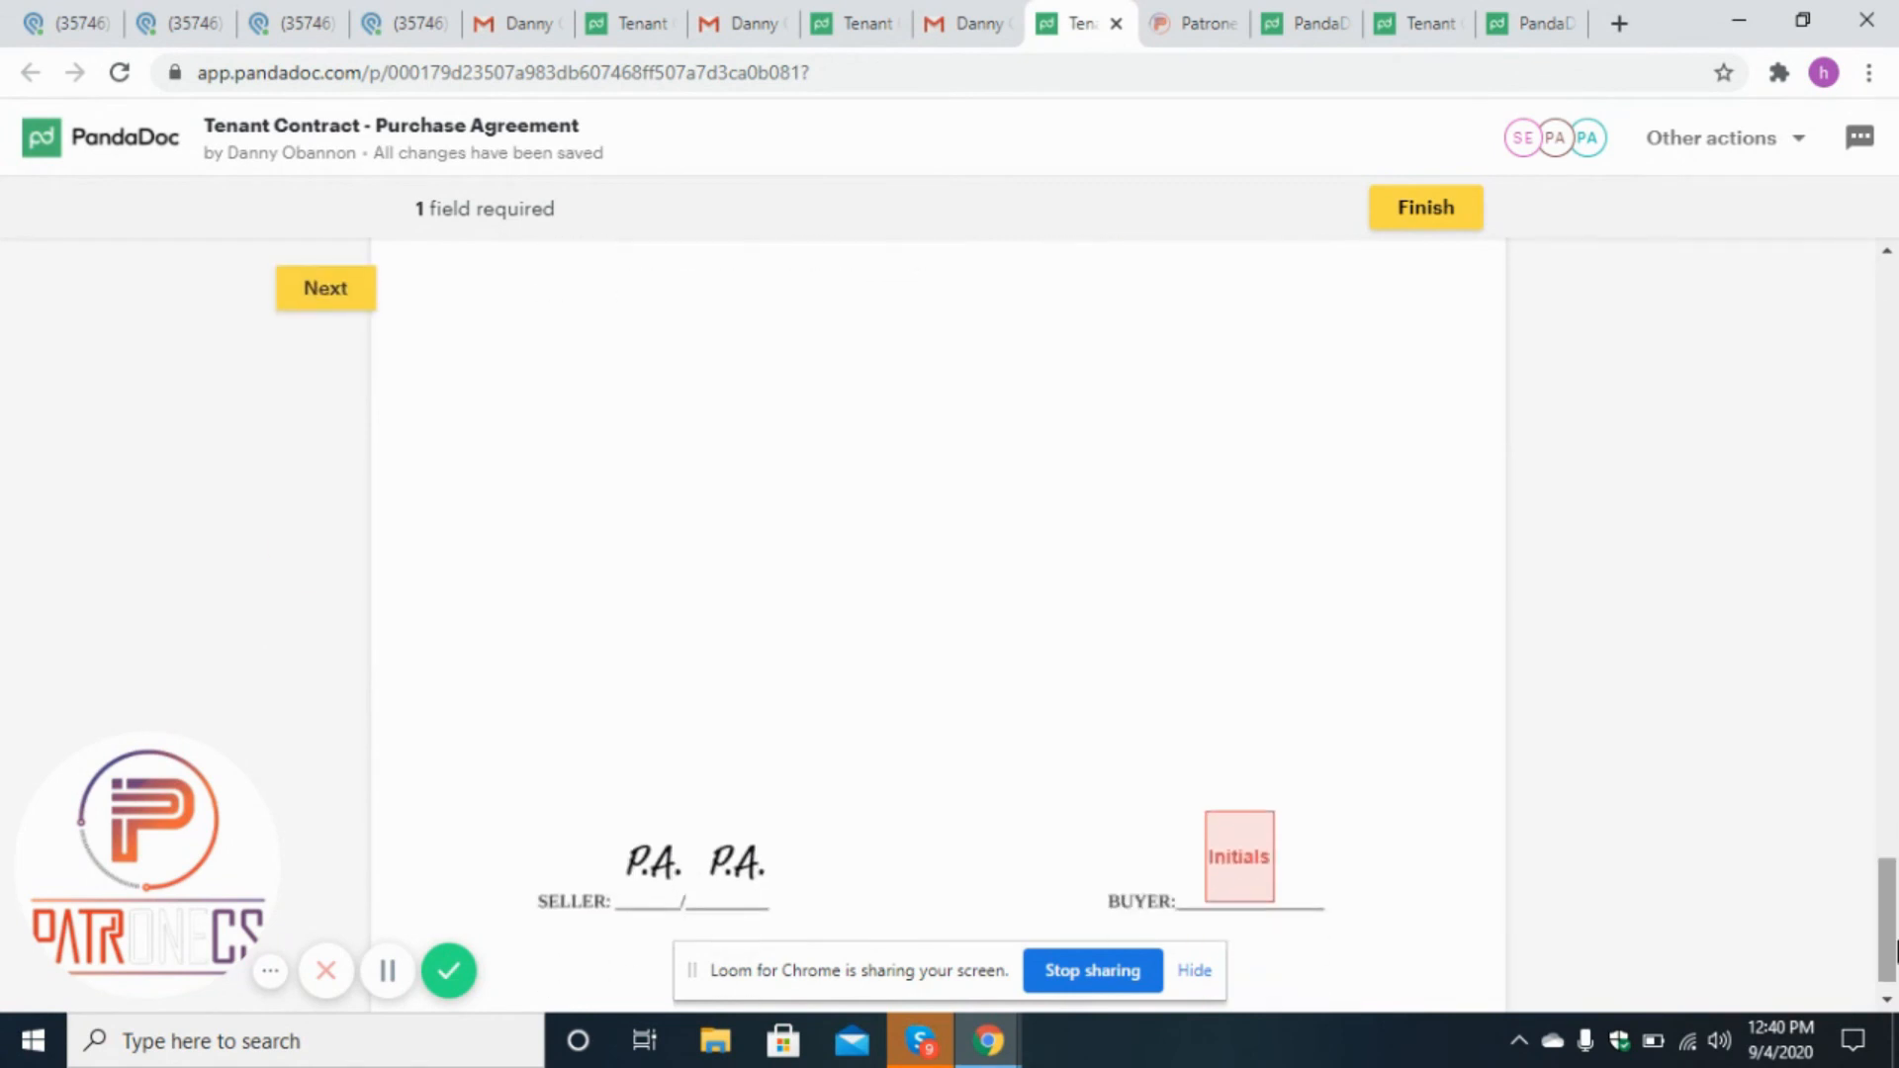
{"action": "left_click", "coordinate": [1238, 890]}
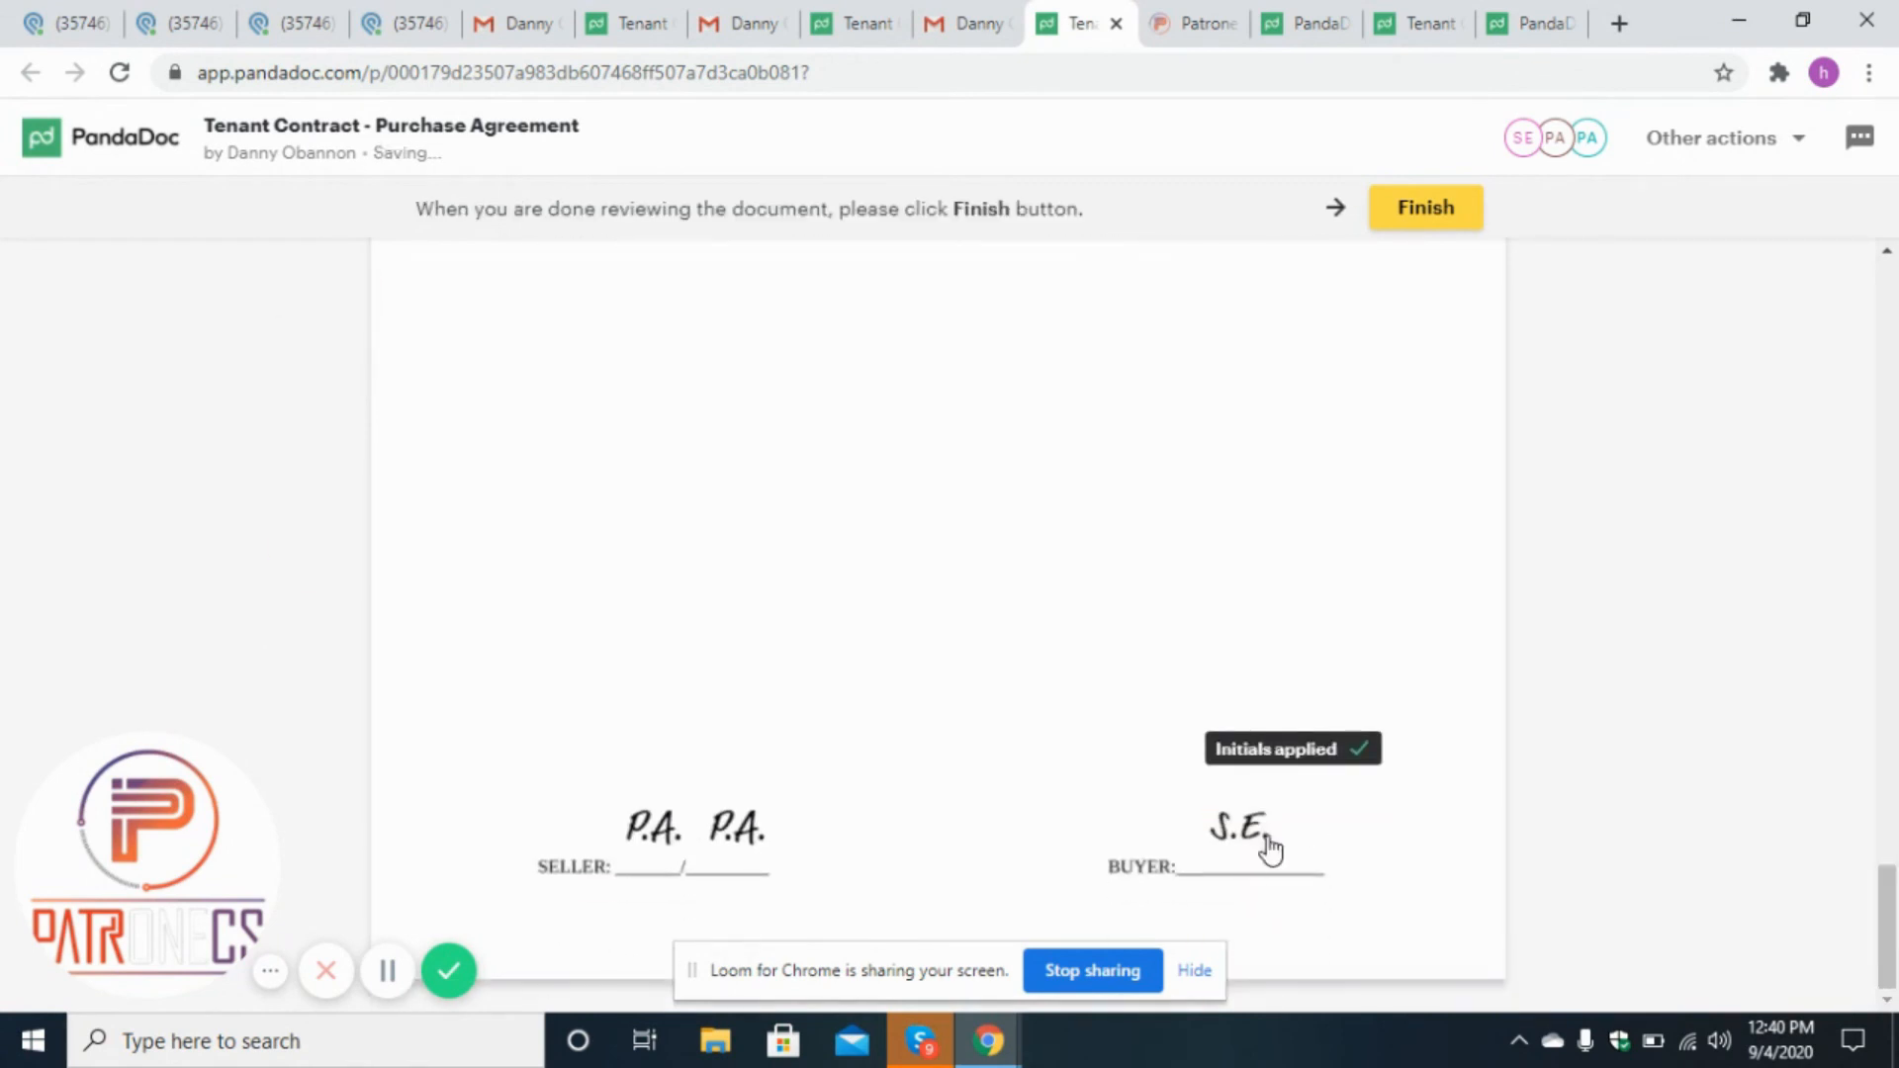
{"action": "left_click", "coordinate": [1428, 207]}
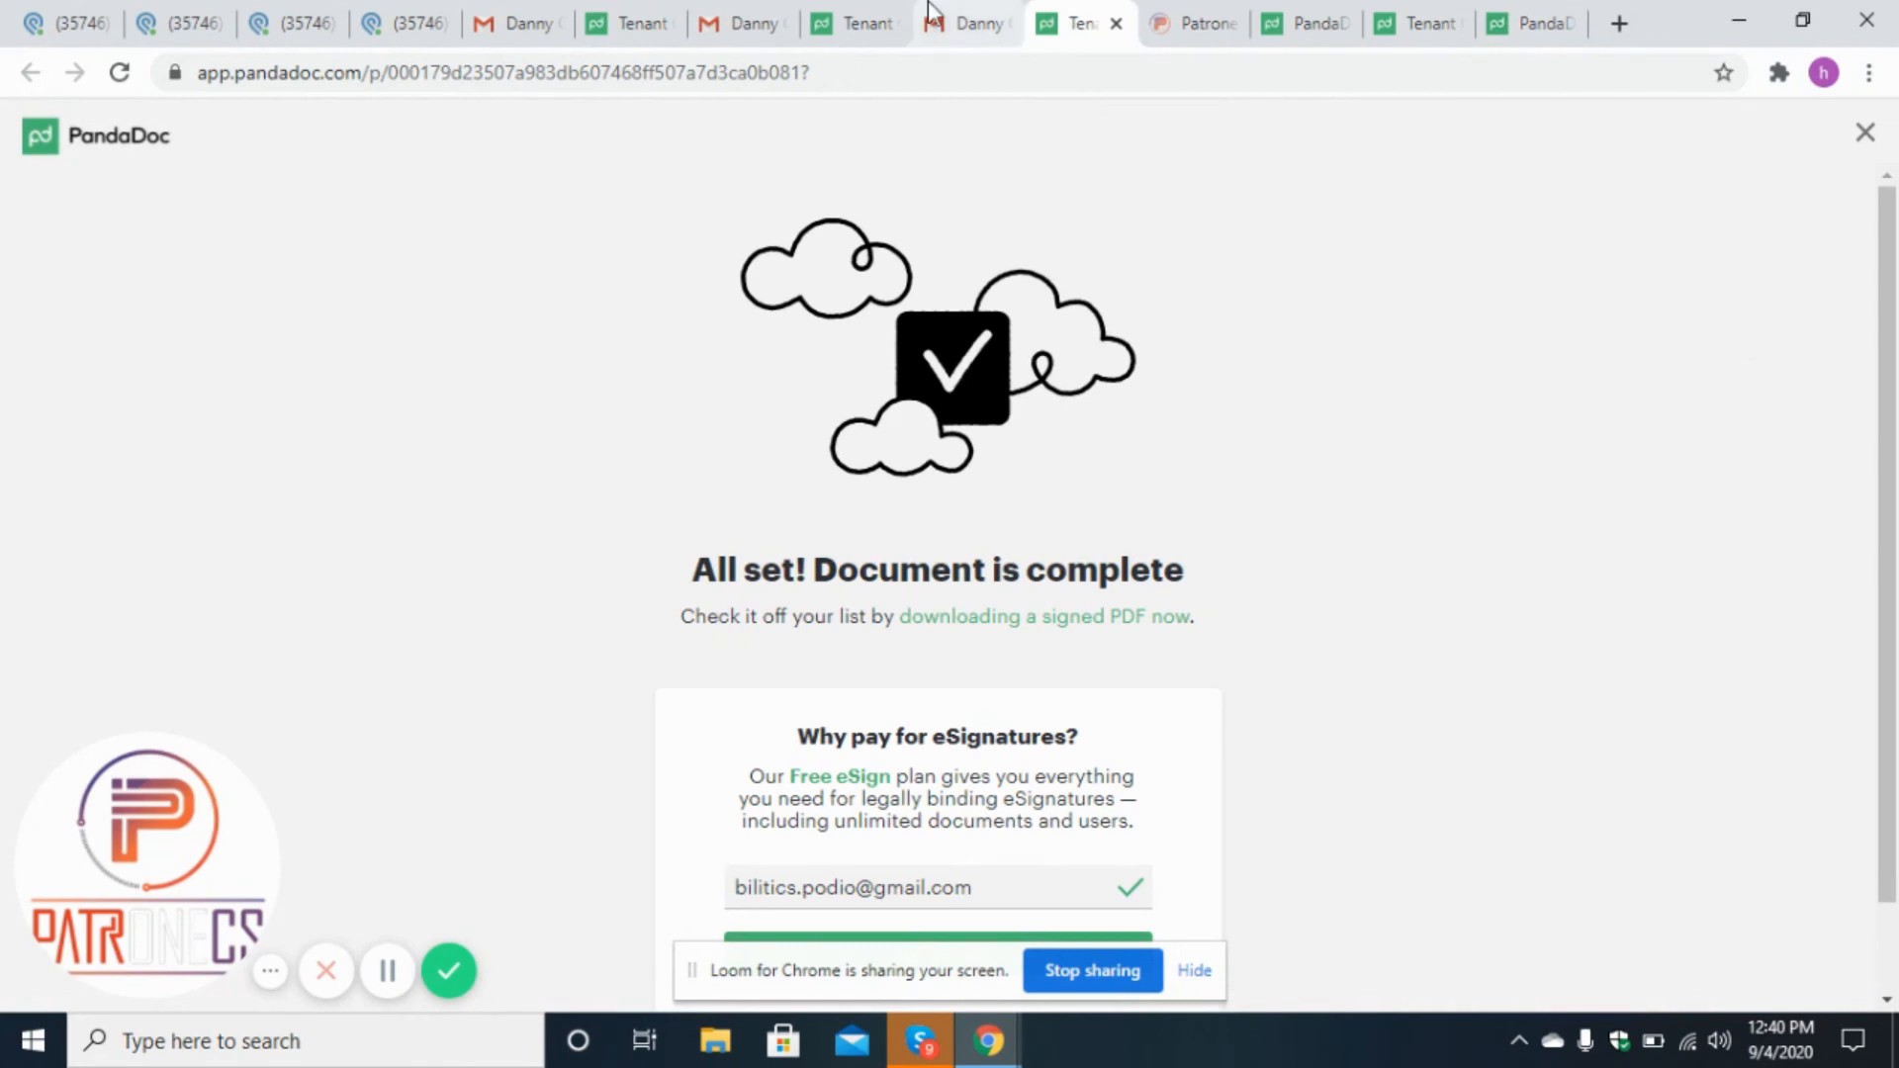
Check each participant's Gmail inbox for the Tenant Contract completion e-mail.
{"action": "left_click", "coordinate": [966, 16]}
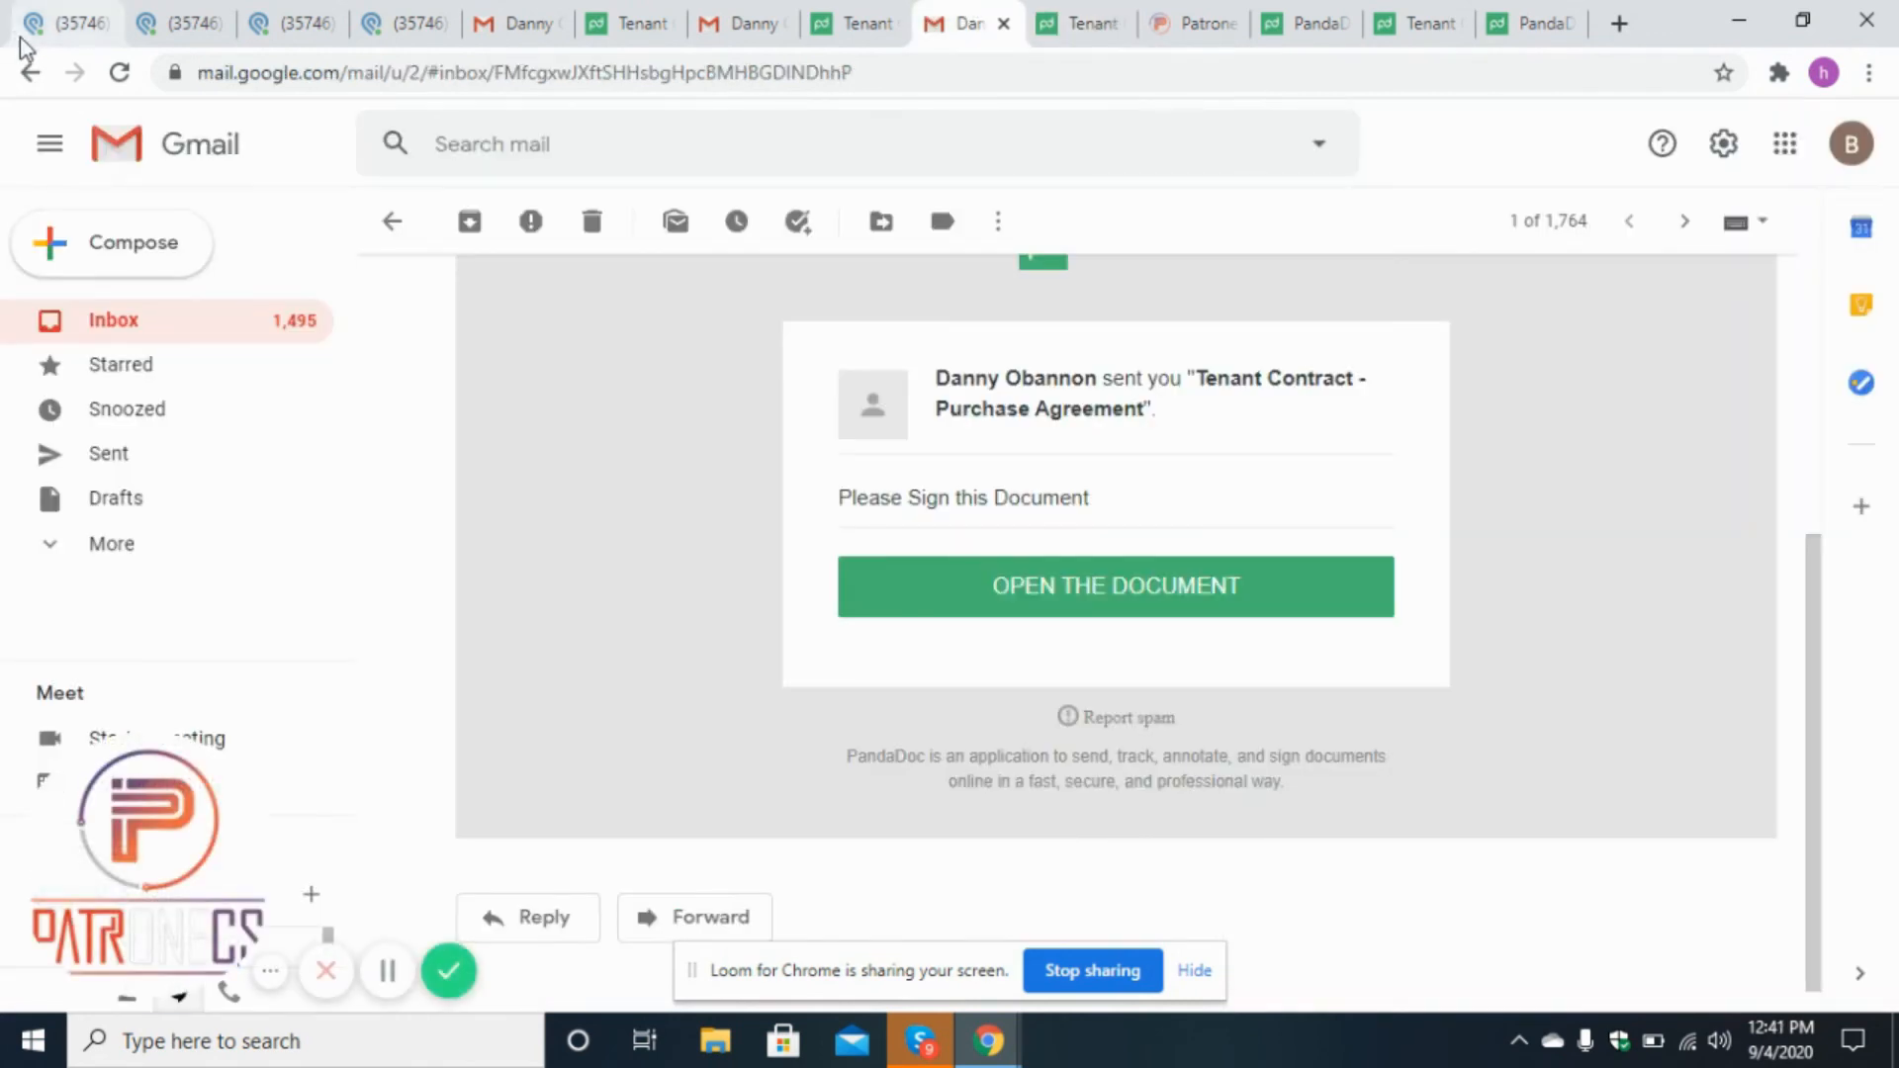
{"action": "left_click", "coordinate": [33, 72]}
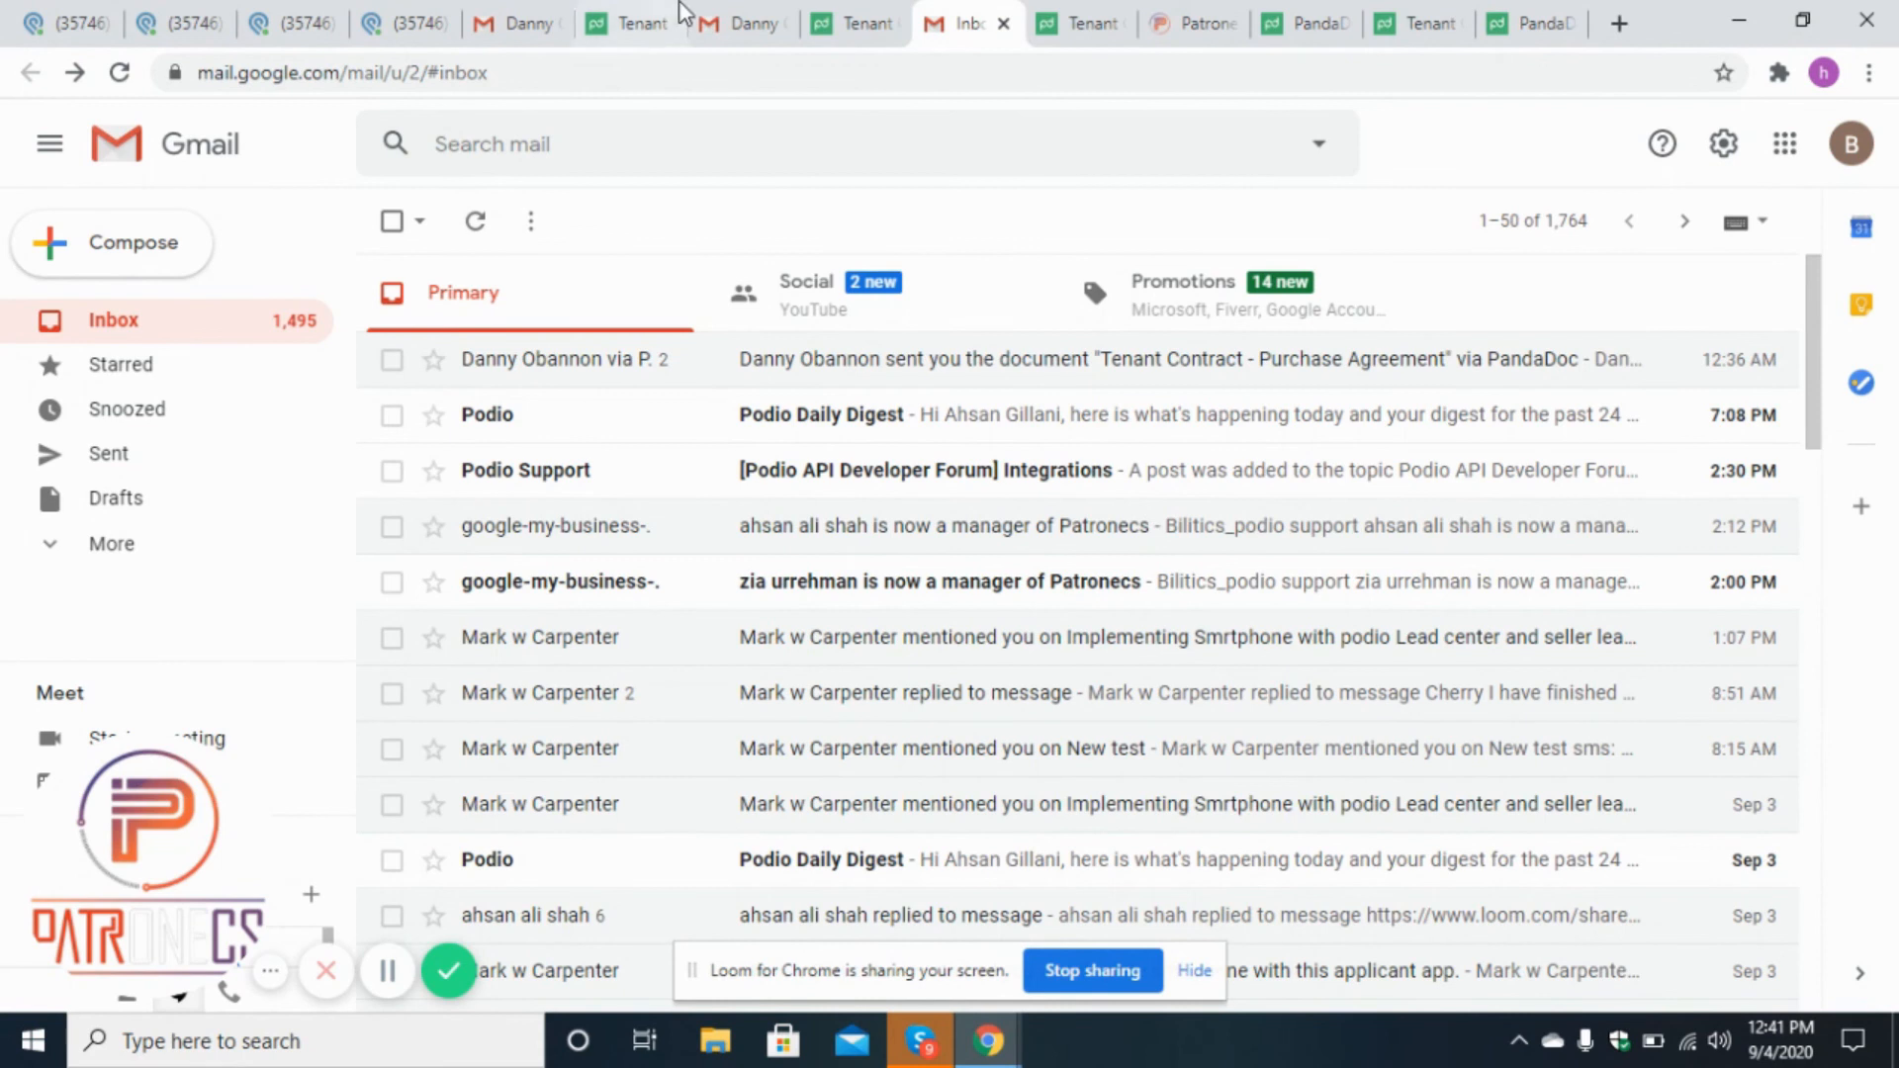
{"action": "left_click", "coordinate": [744, 22]}
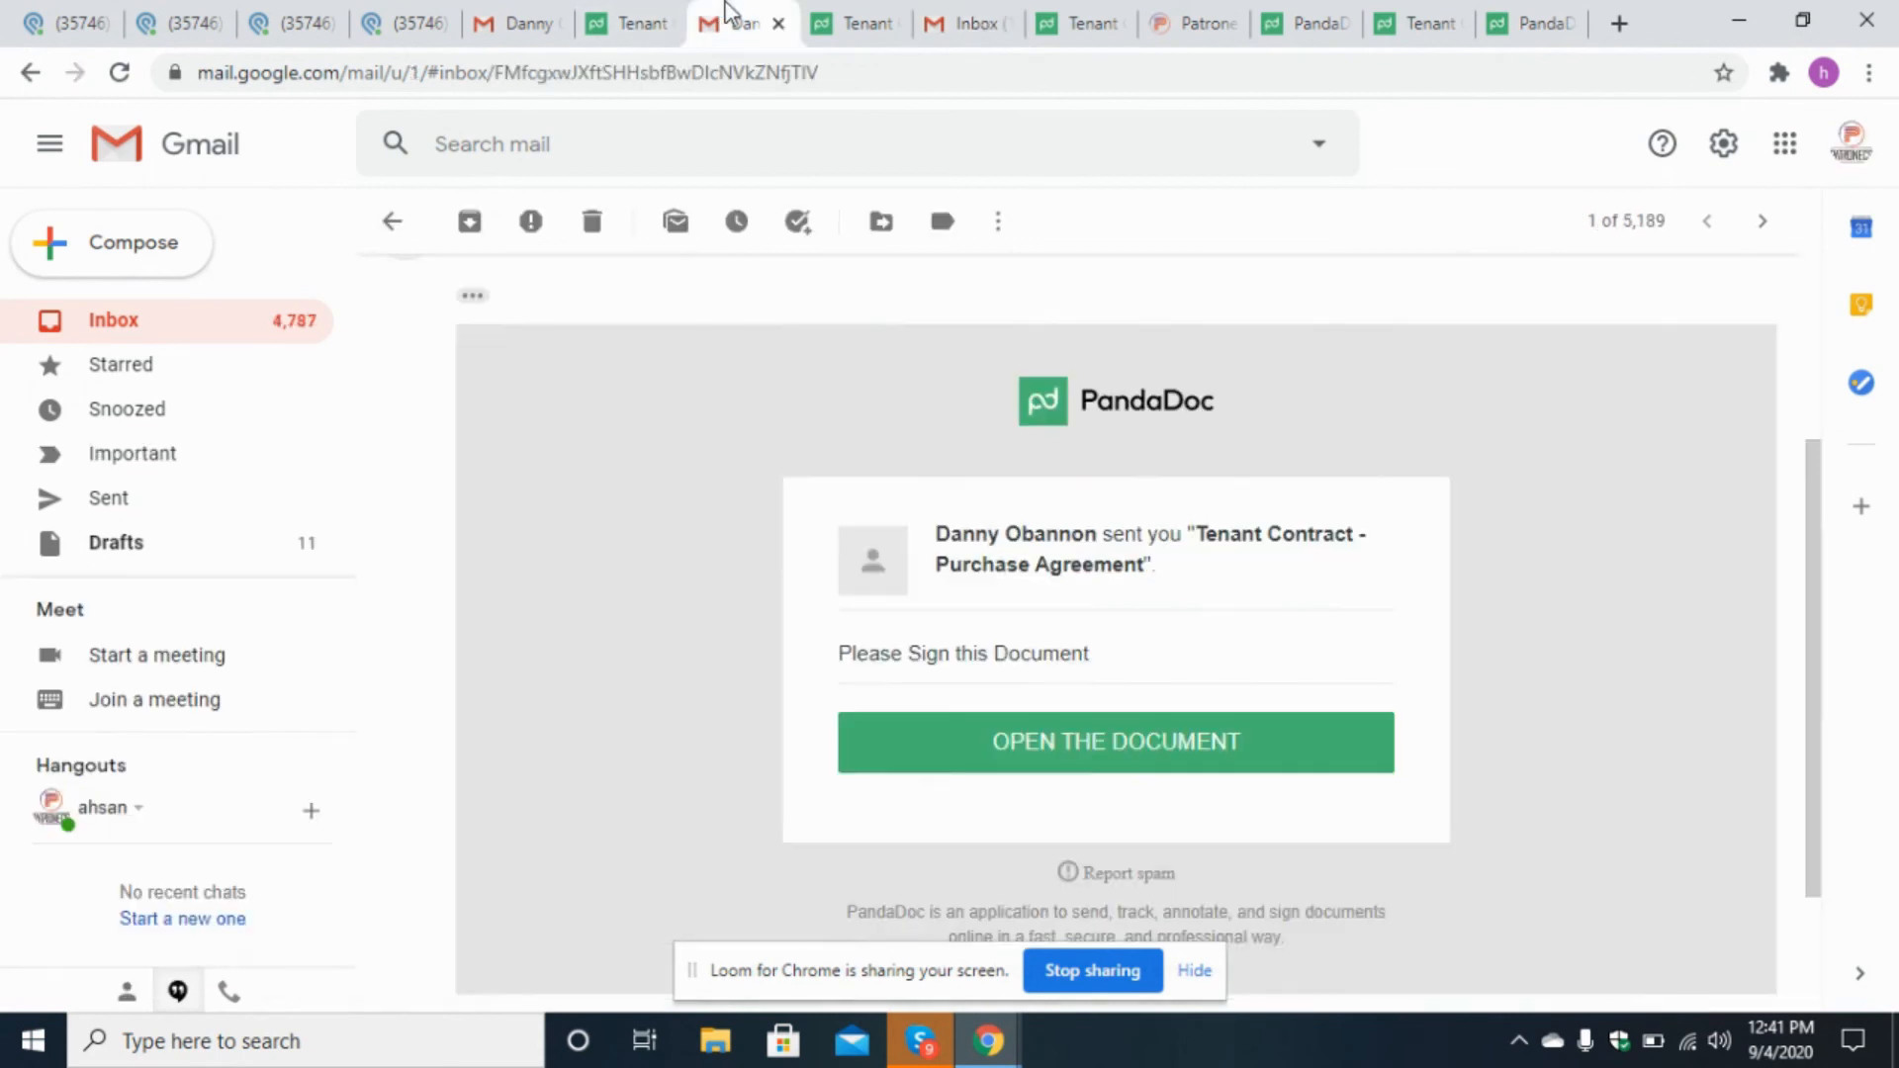
{"action": "left_click", "coordinate": [32, 72]}
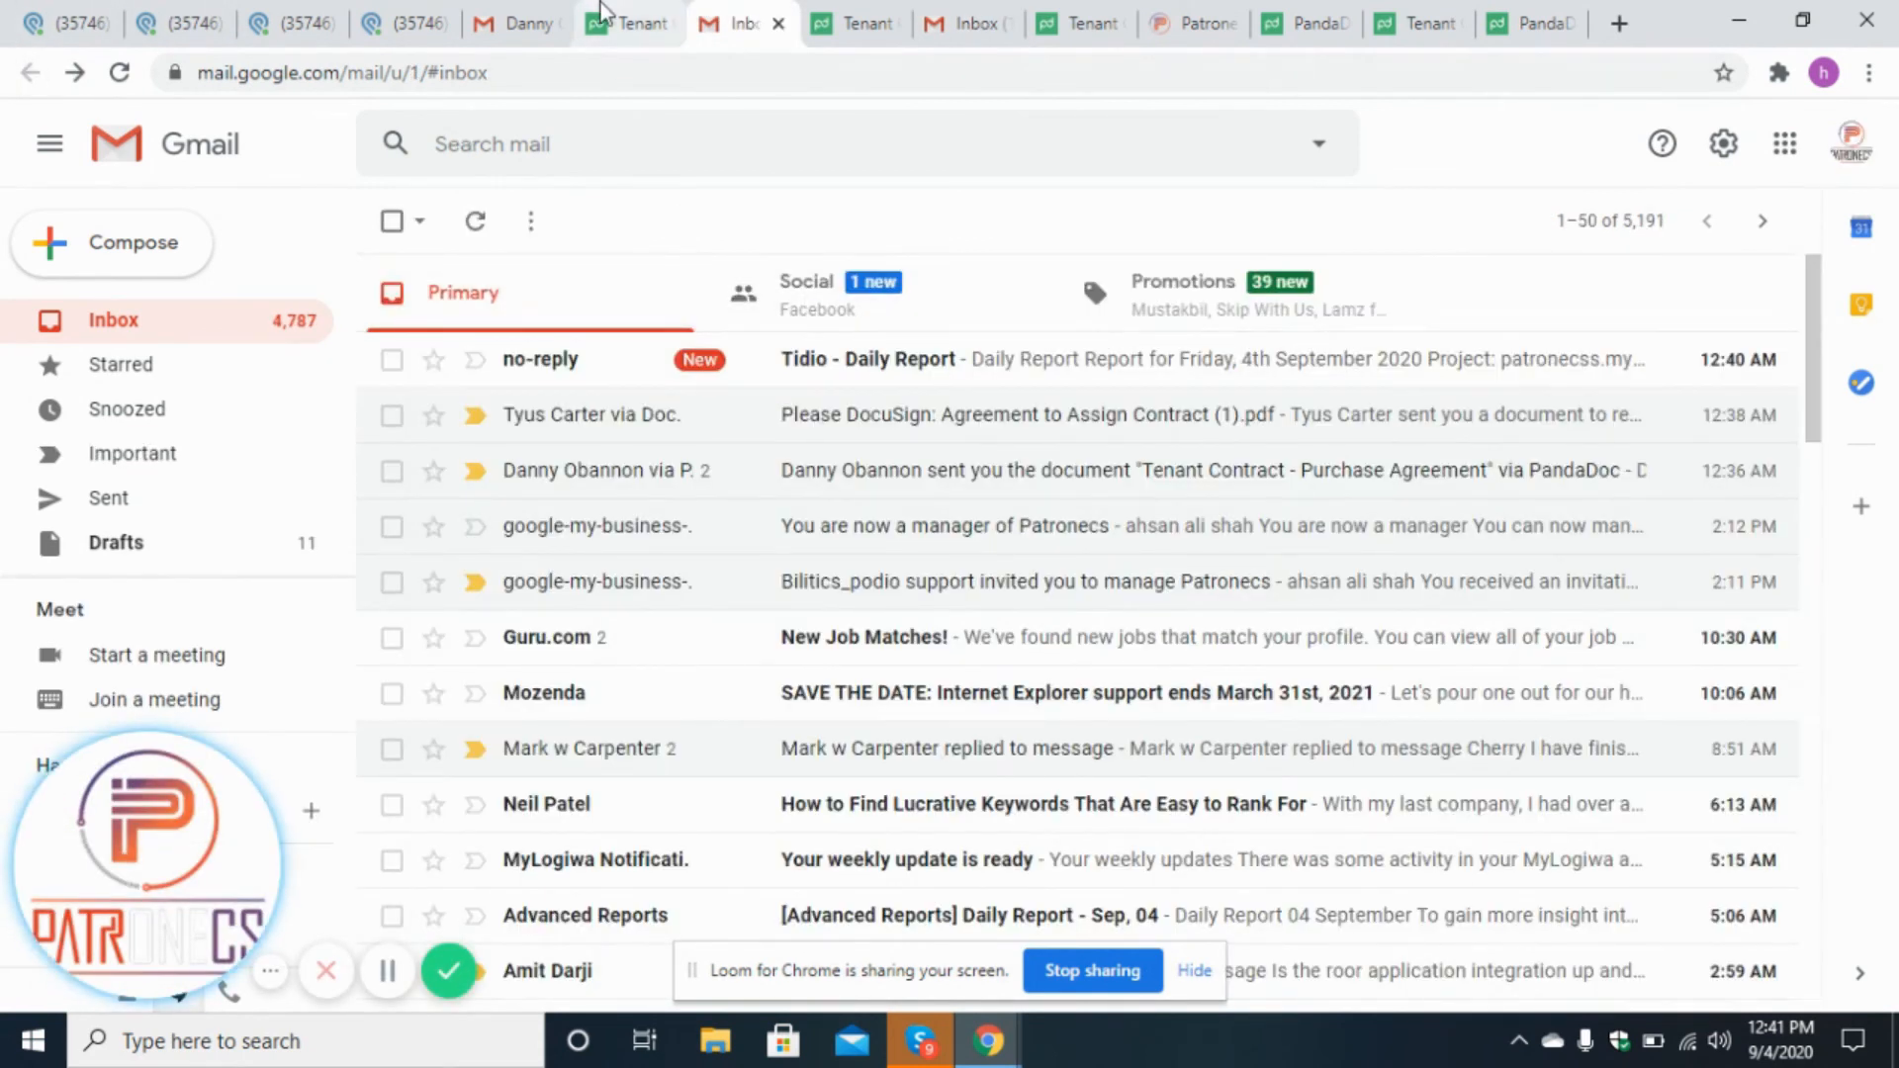
{"action": "left_click", "coordinate": [522, 16]}
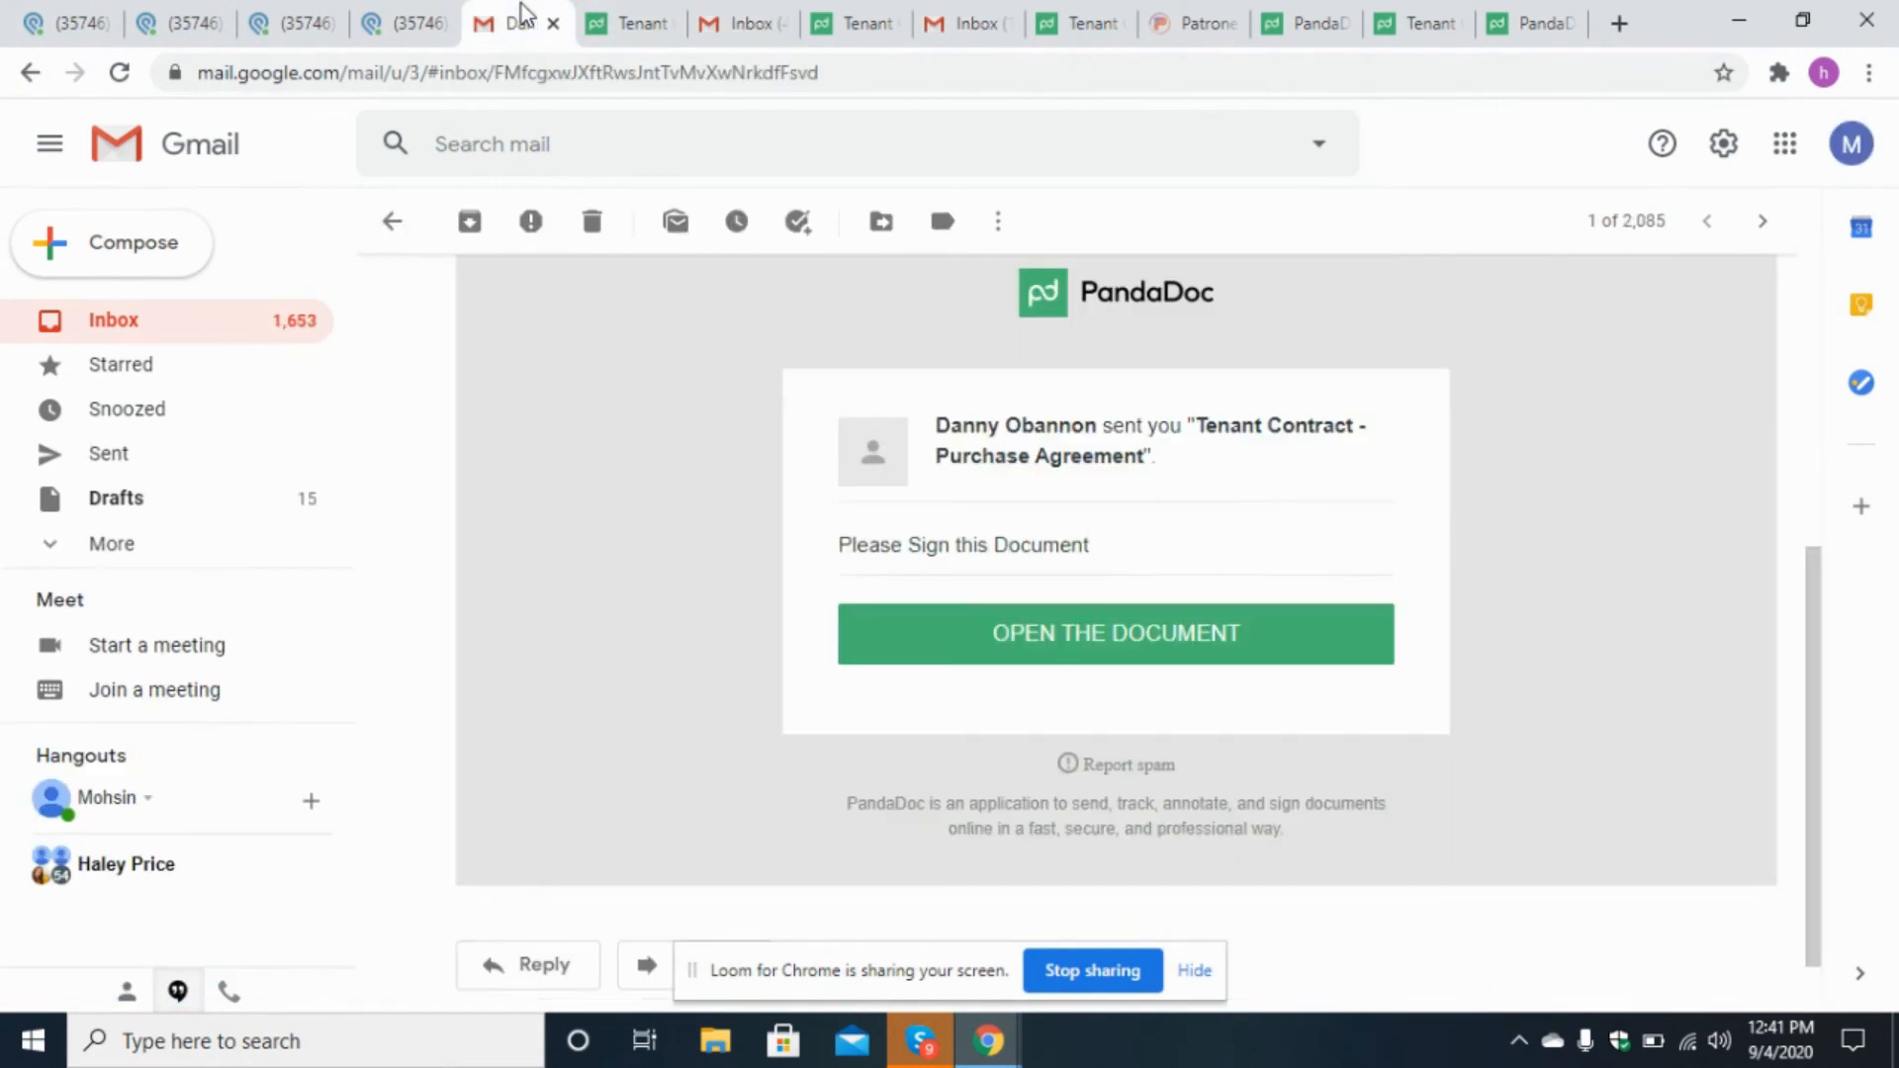
{"action": "left_click", "coordinate": [42, 83]}
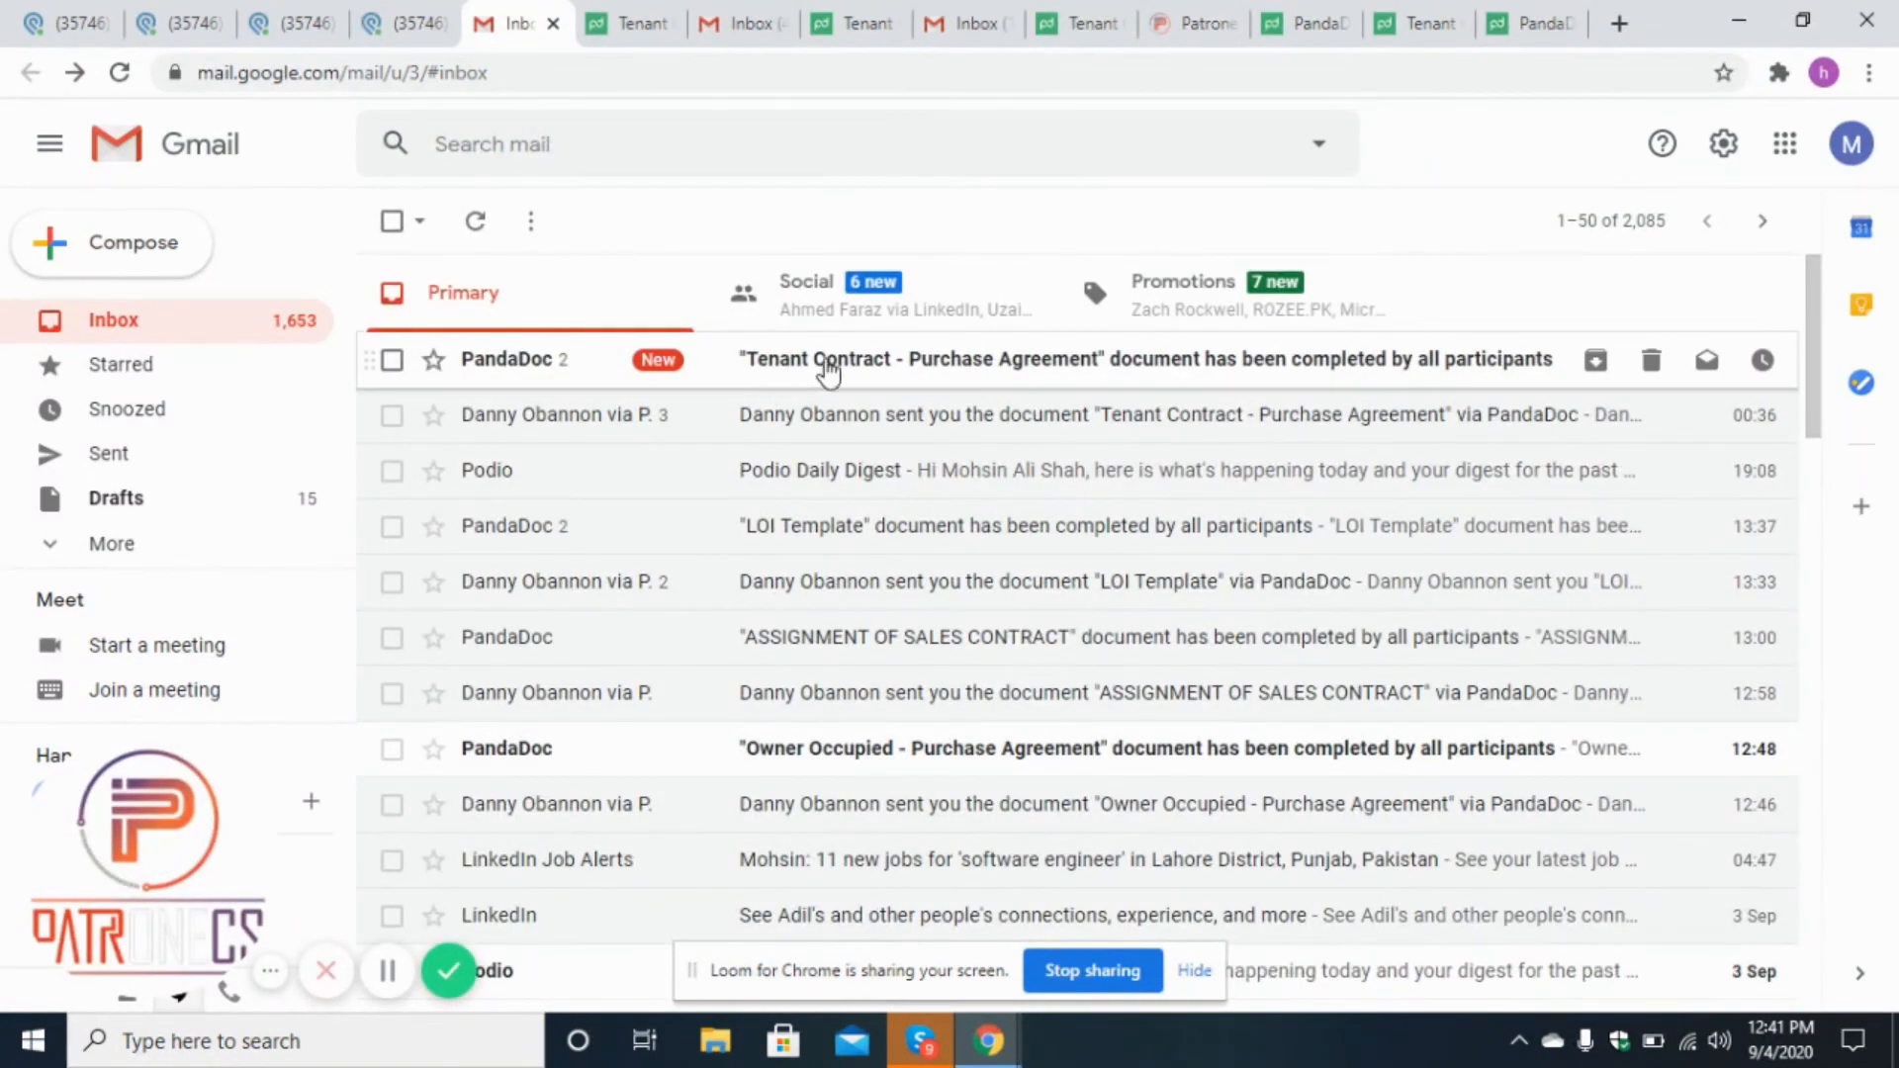
{"action": "left_click", "coordinate": [1358, 376]}
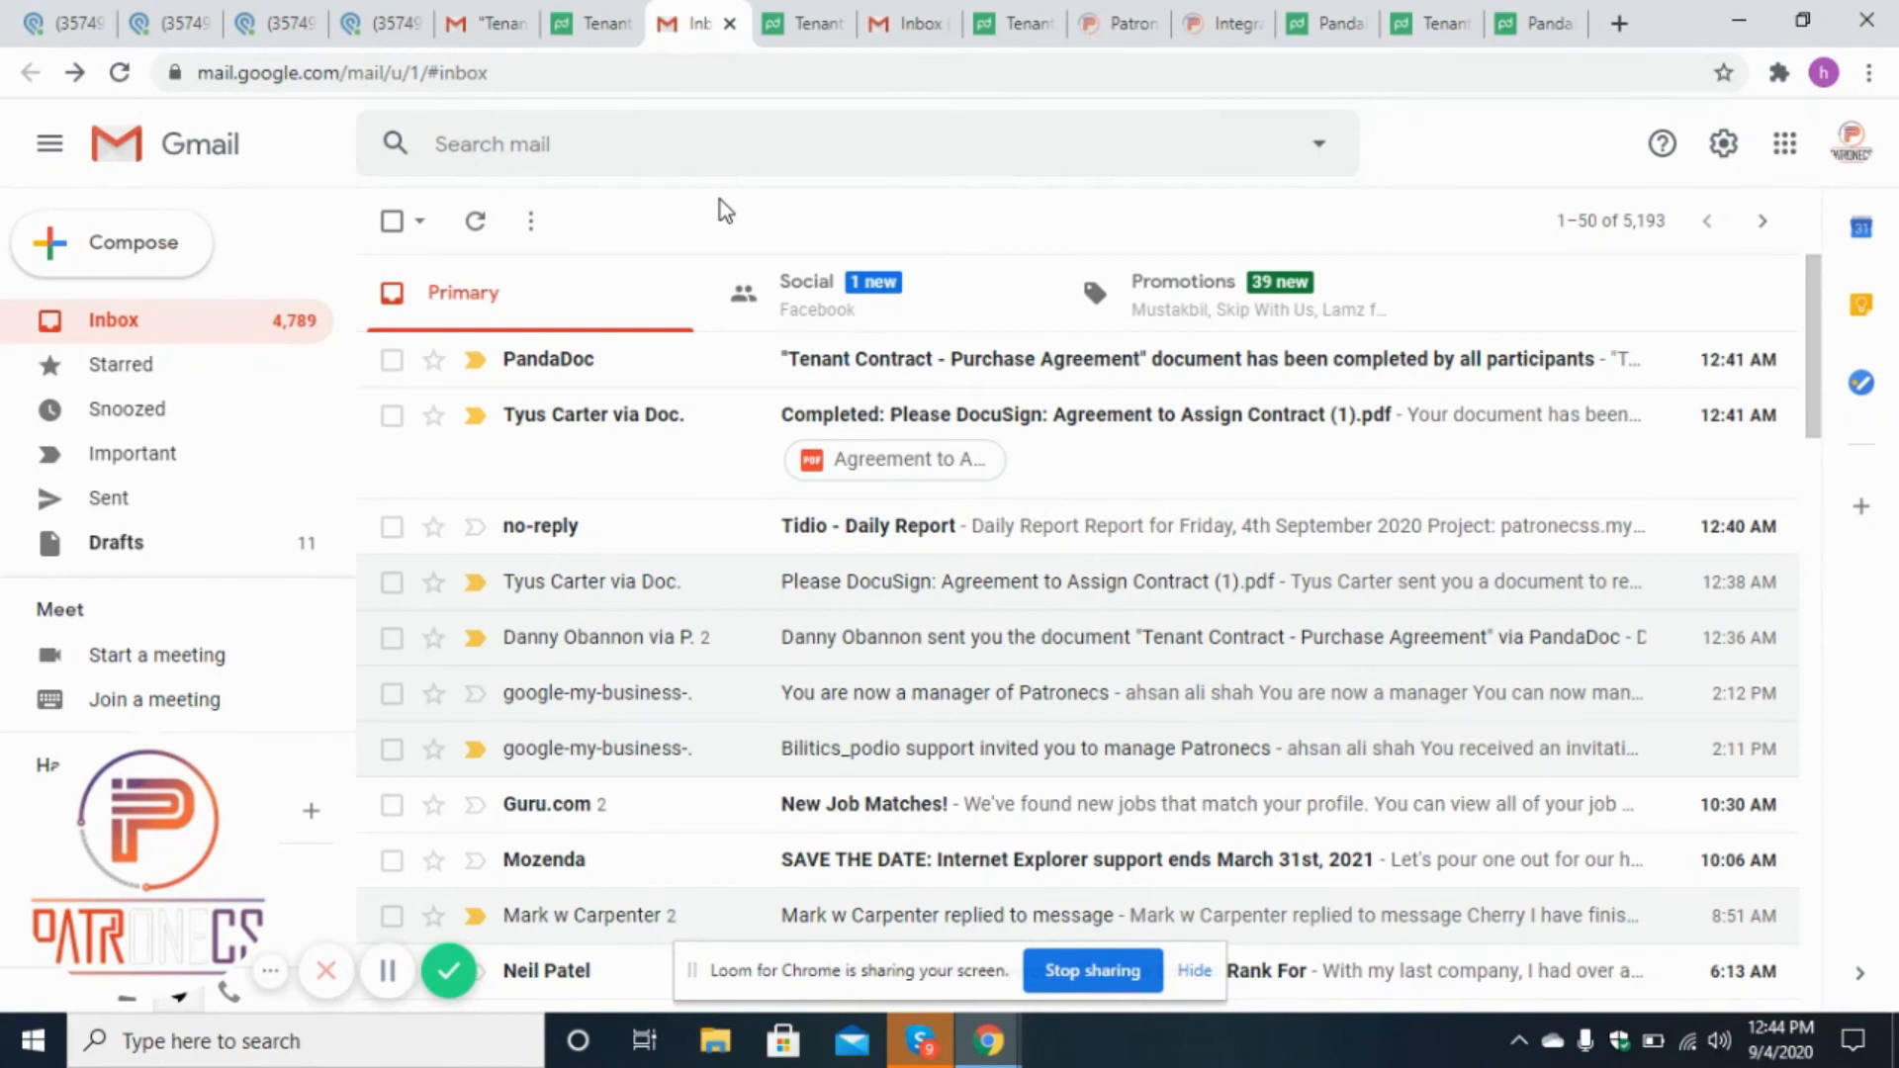
Open the signed Tenant Contract record in Podio's Pandadoc Status app, review its fields, and close it.
{"action": "left_click", "coordinate": [275, 17]}
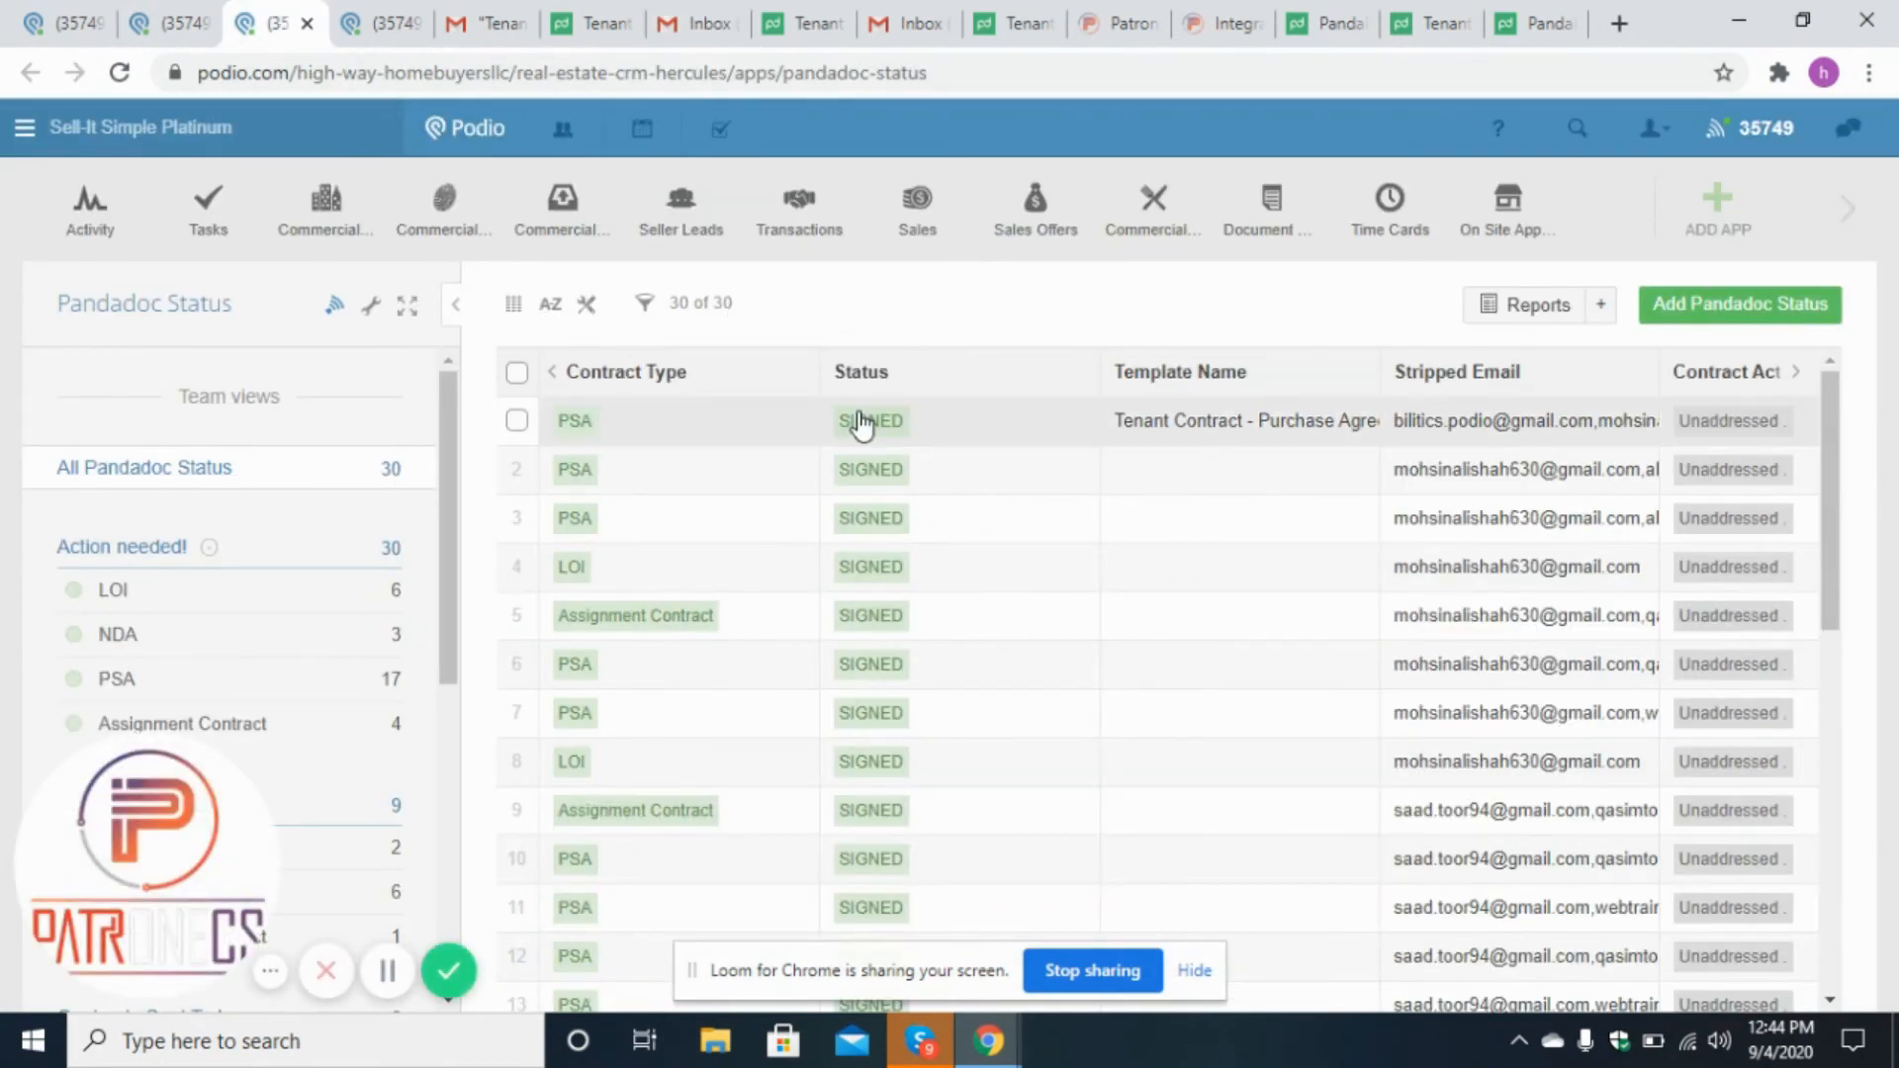
{"action": "left_click", "coordinate": [951, 422]}
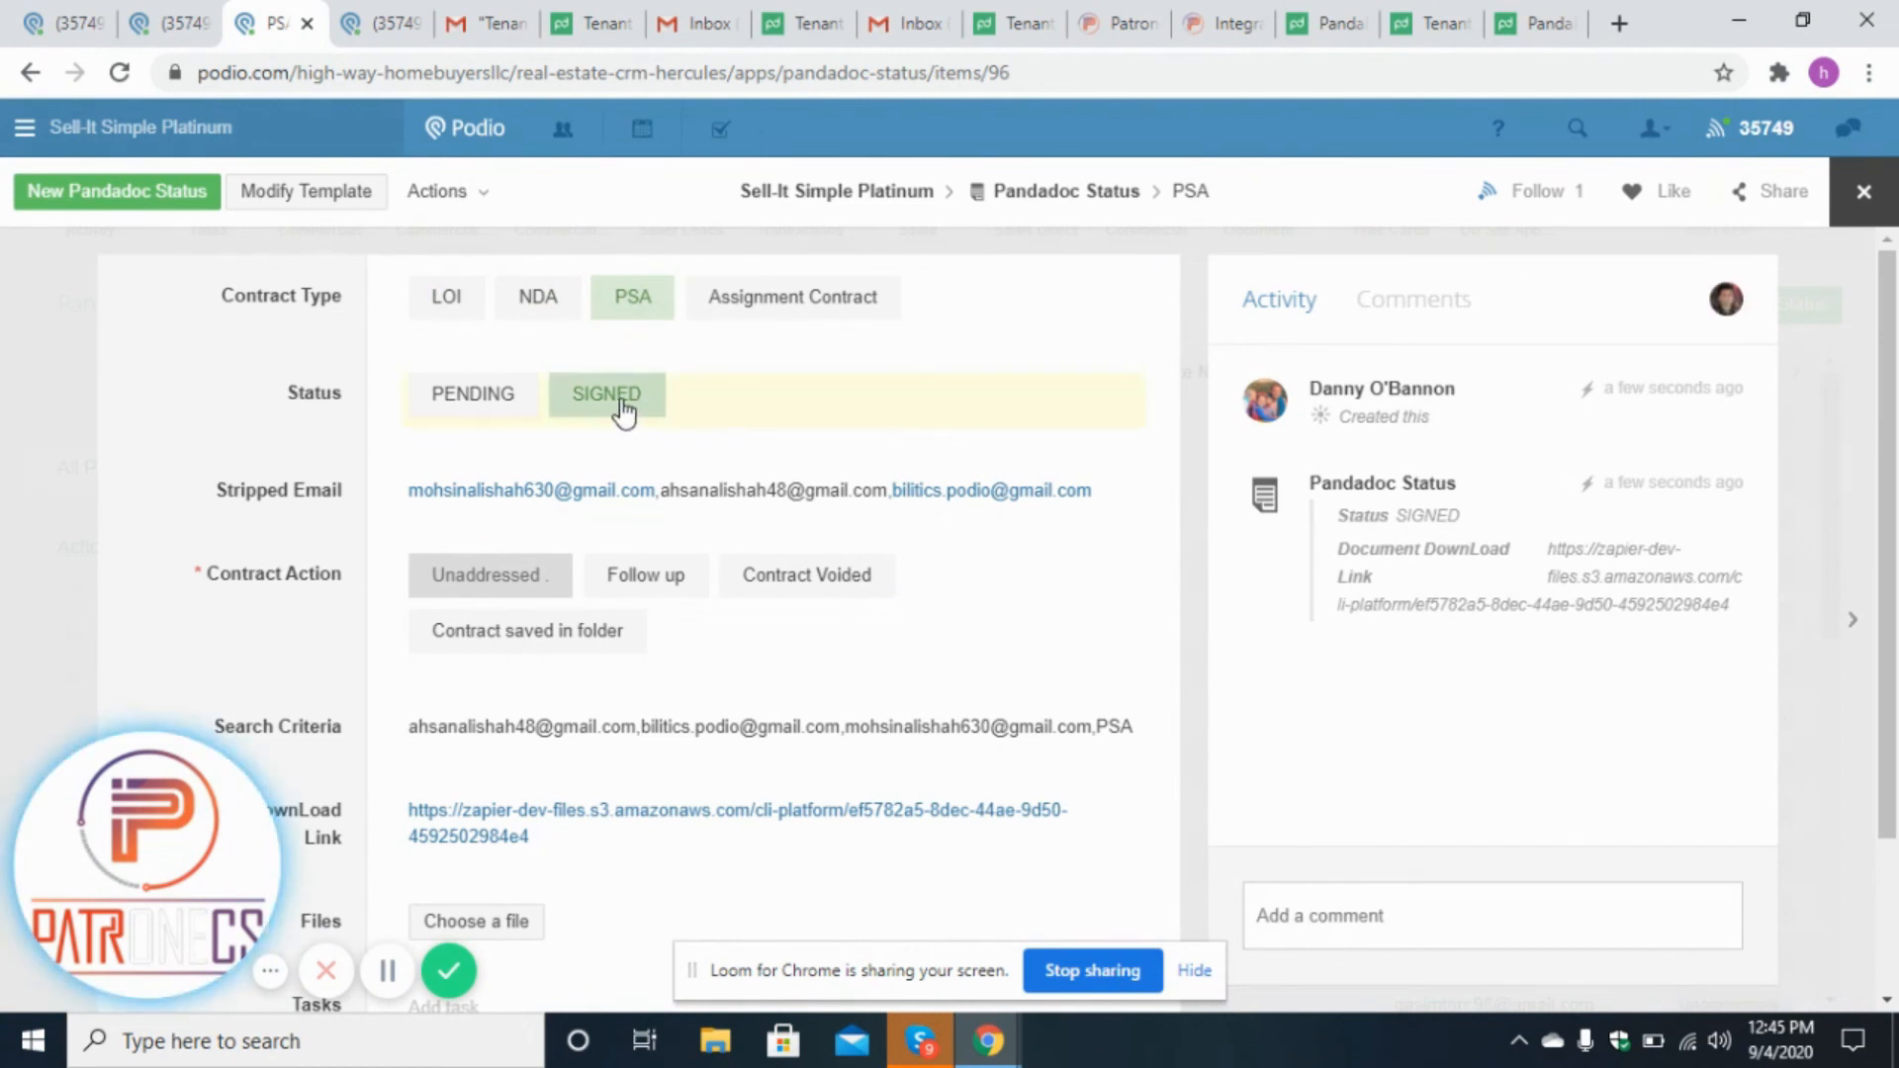
{"action": "scroll", "coordinate": [1896, 534], "scroll_direction": "down", "scroll_amount": 1}
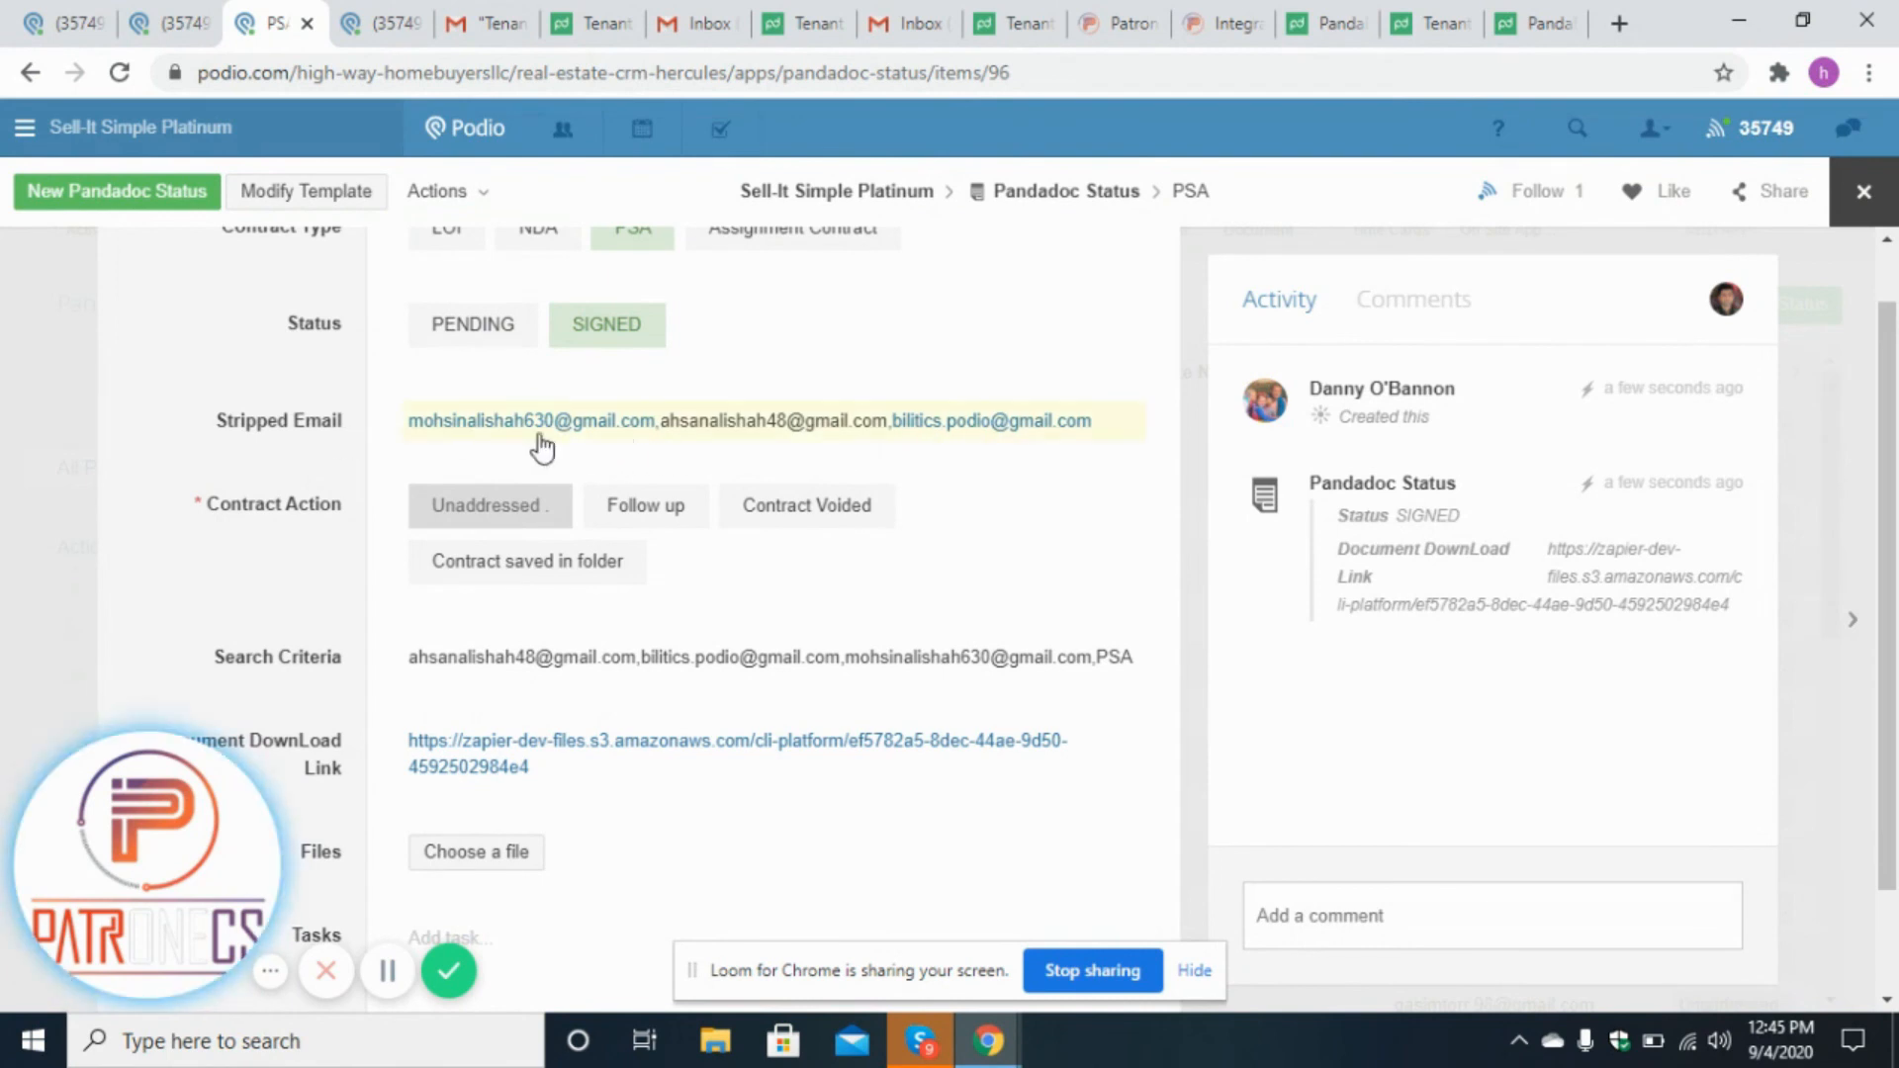
{"action": "scroll", "coordinate": [1895, 761], "scroll_direction": "down", "scroll_amount": 1}
{"action": "scroll", "coordinate": [1895, 762], "scroll_direction": "down", "scroll_amount": 1}
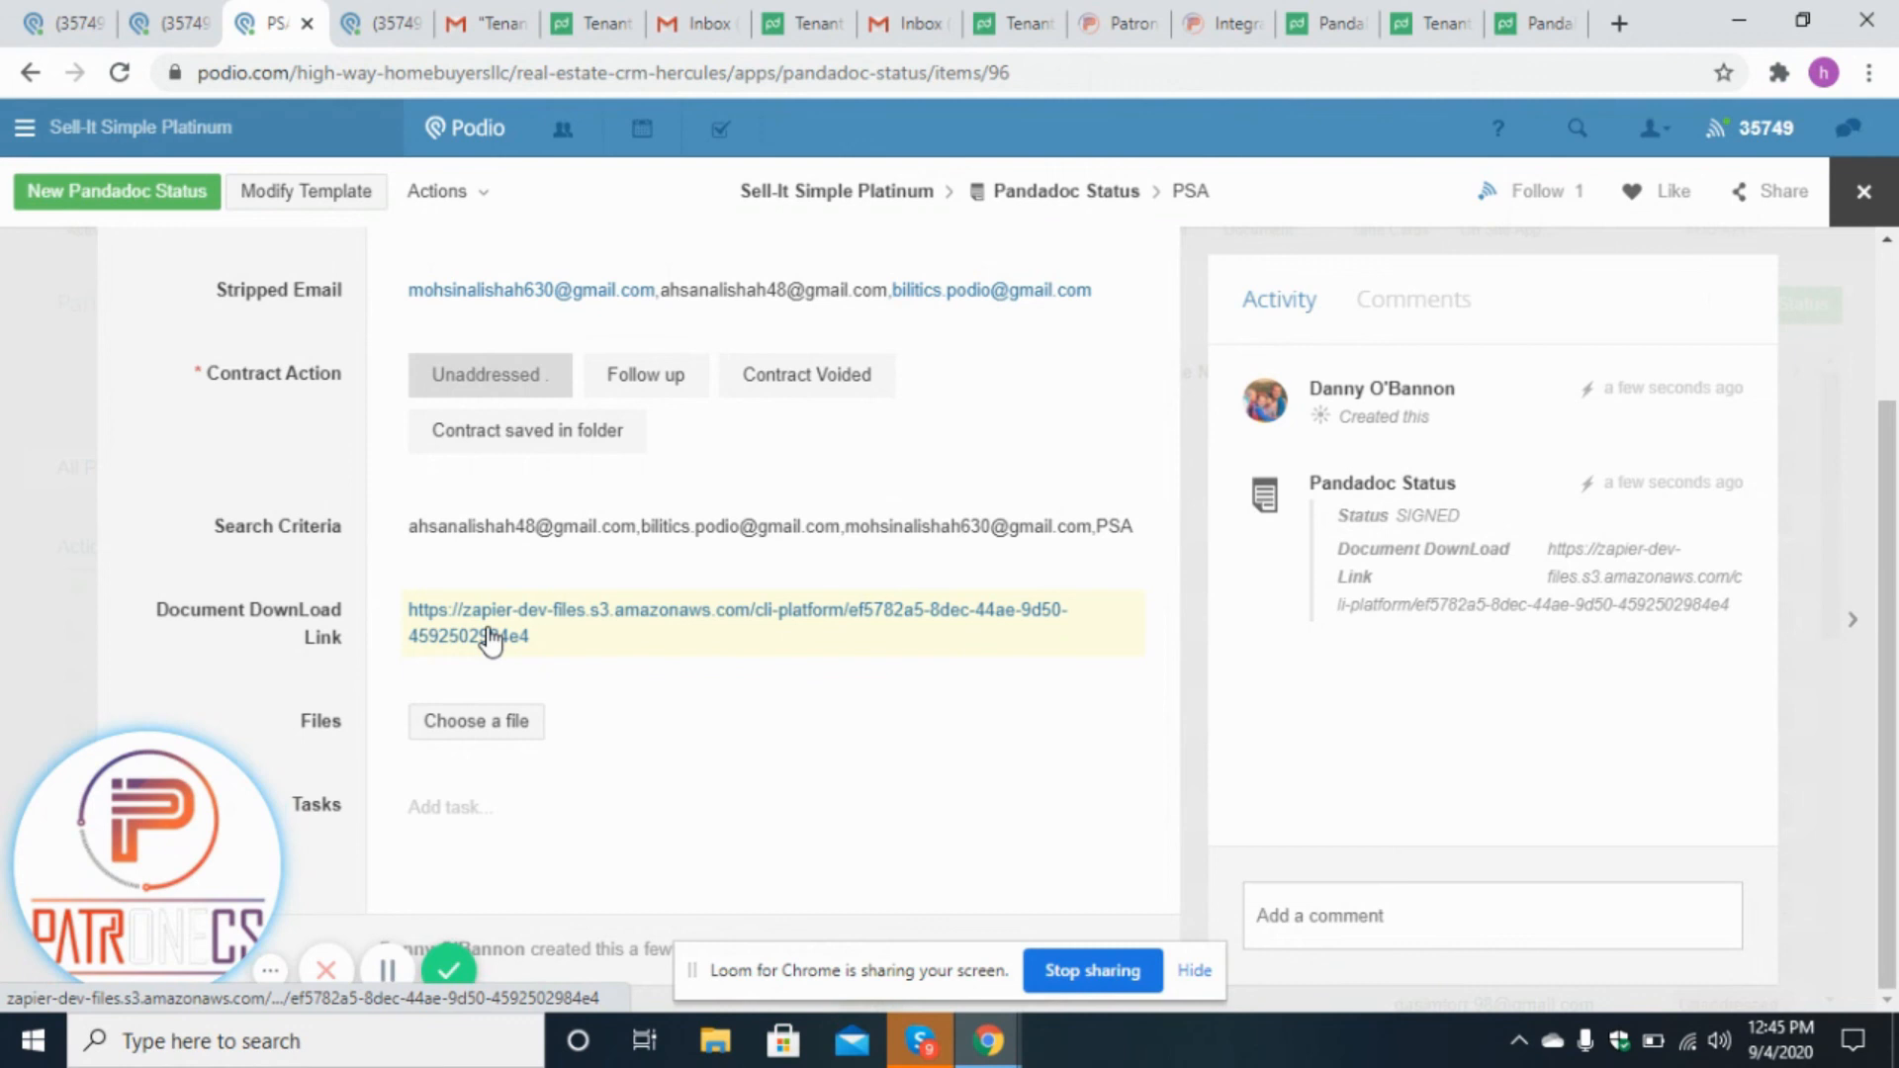
{"action": "scroll", "coordinate": [1895, 615], "scroll_direction": "up", "scroll_amount": 2}
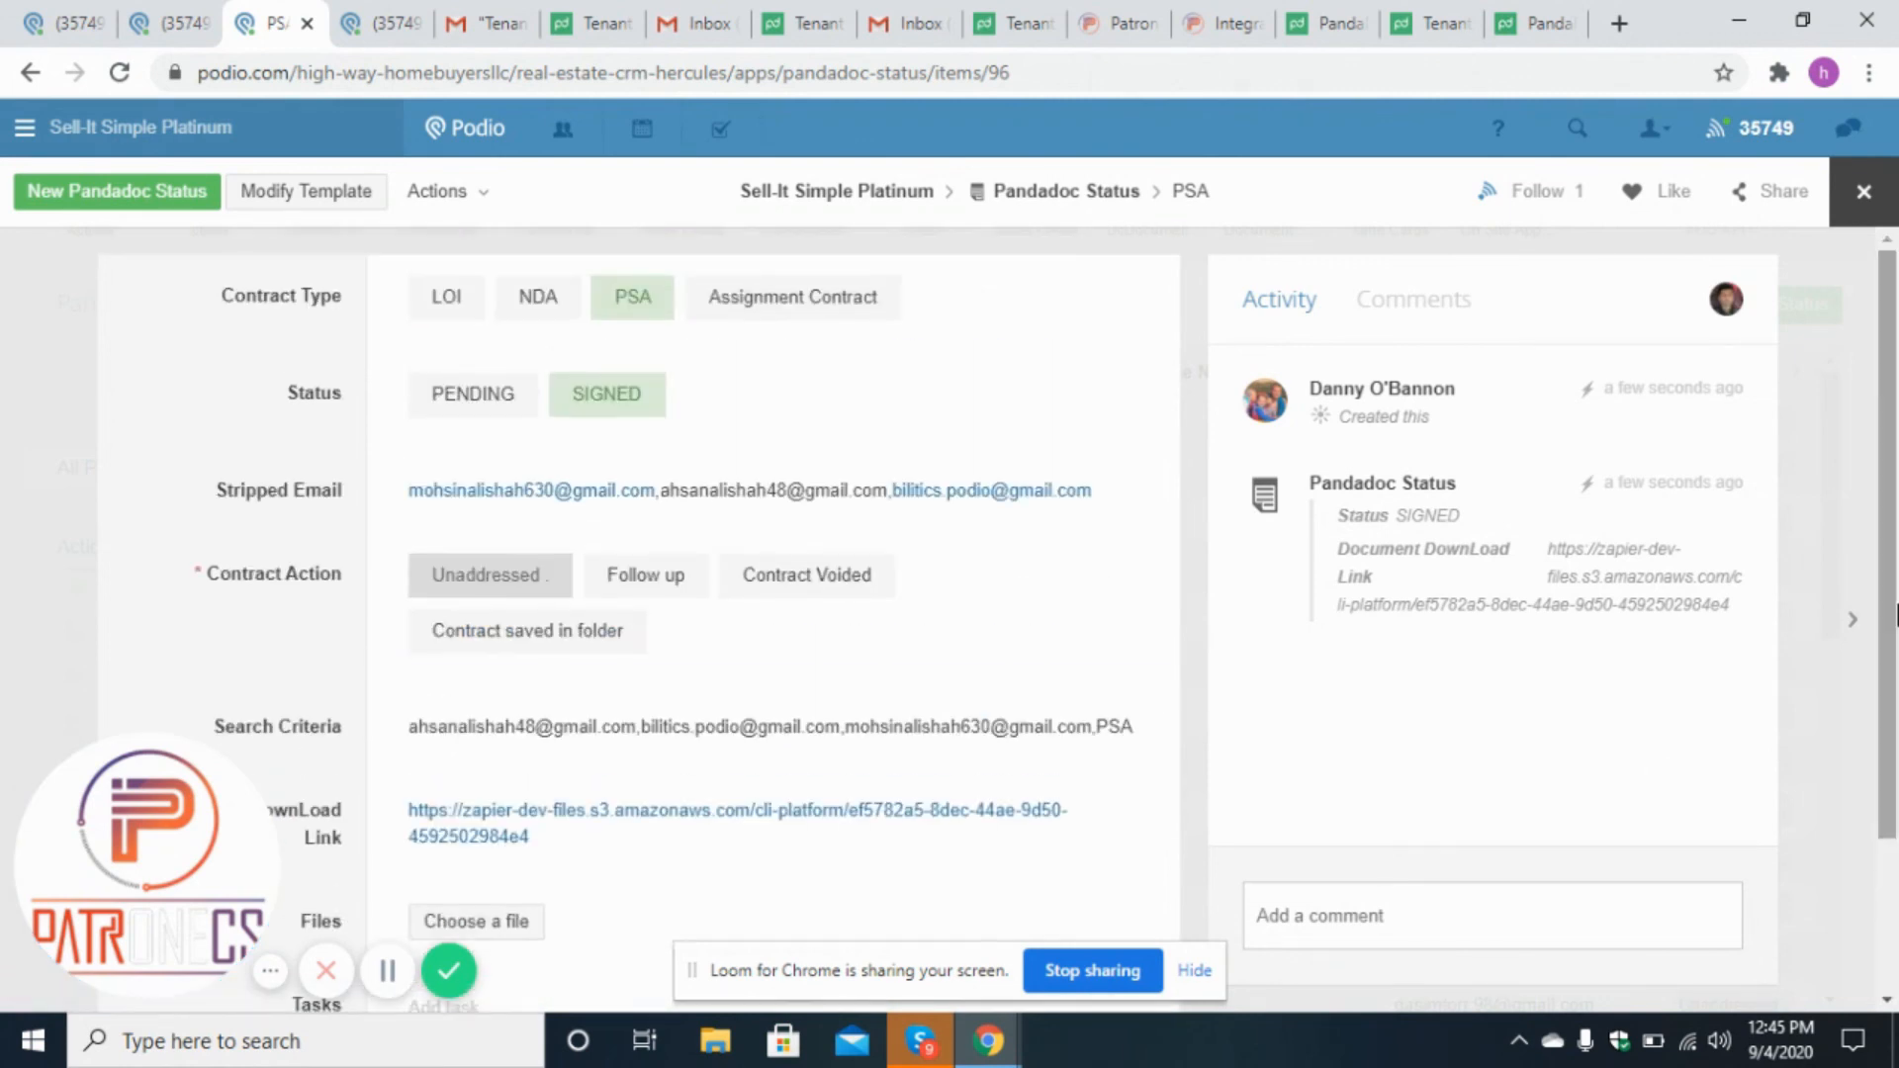
{"action": "left_click", "coordinate": [1866, 190]}
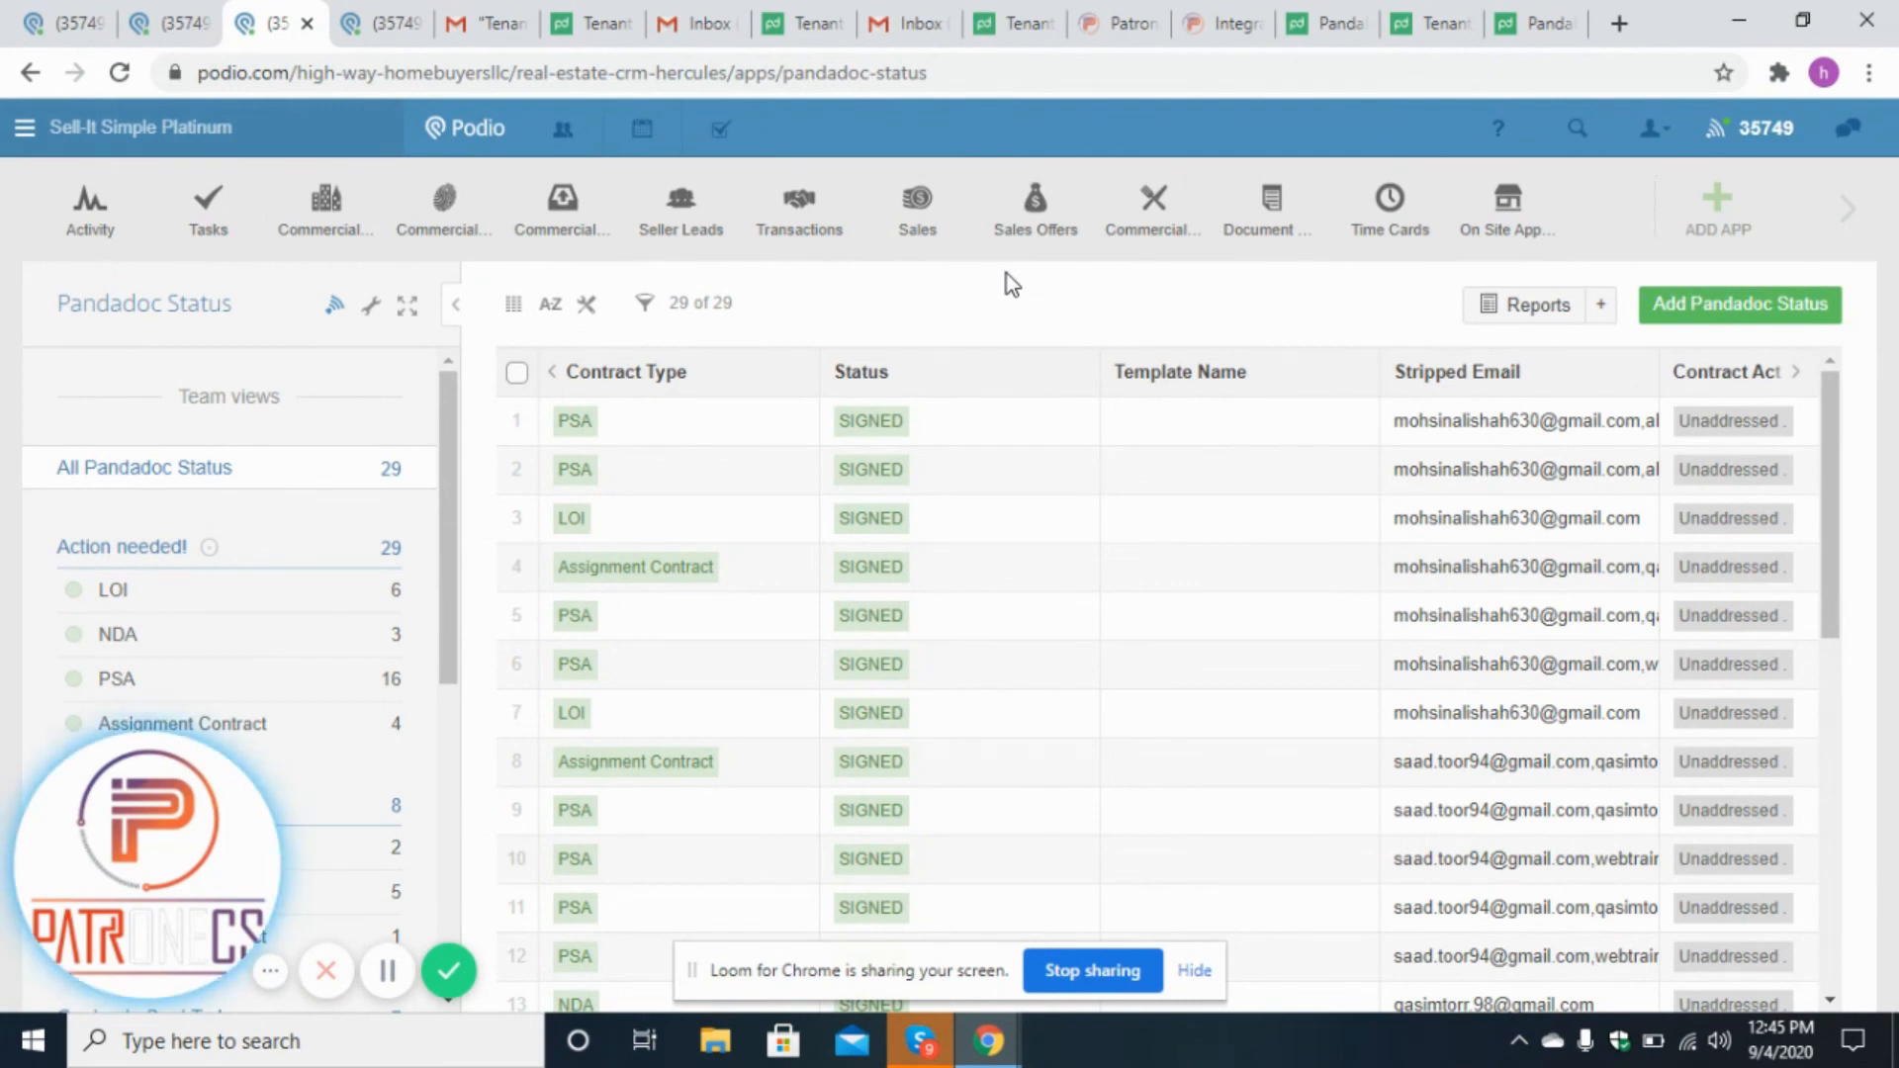
Browse the Patronecs website's home and Integrations pages.
{"action": "left_click", "coordinate": [905, 23]}
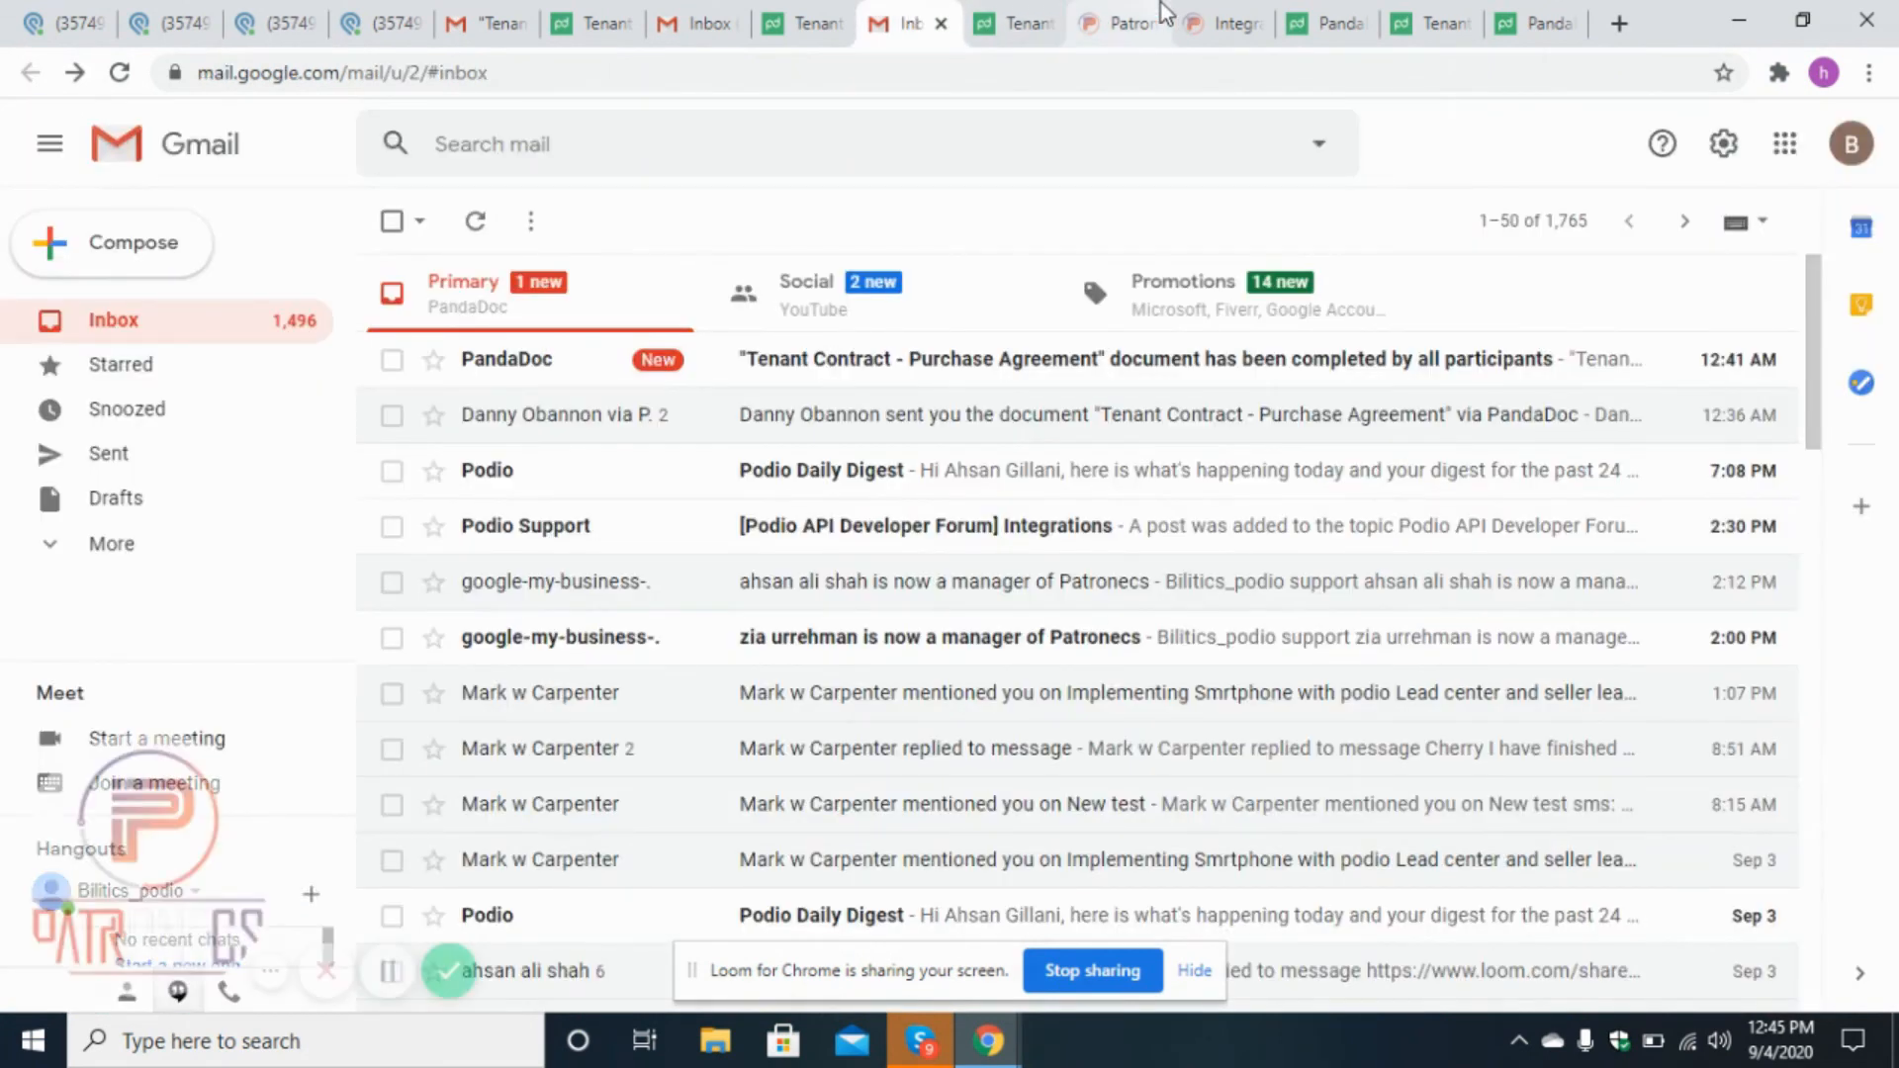
{"action": "left_click", "coordinate": [1165, 13]}
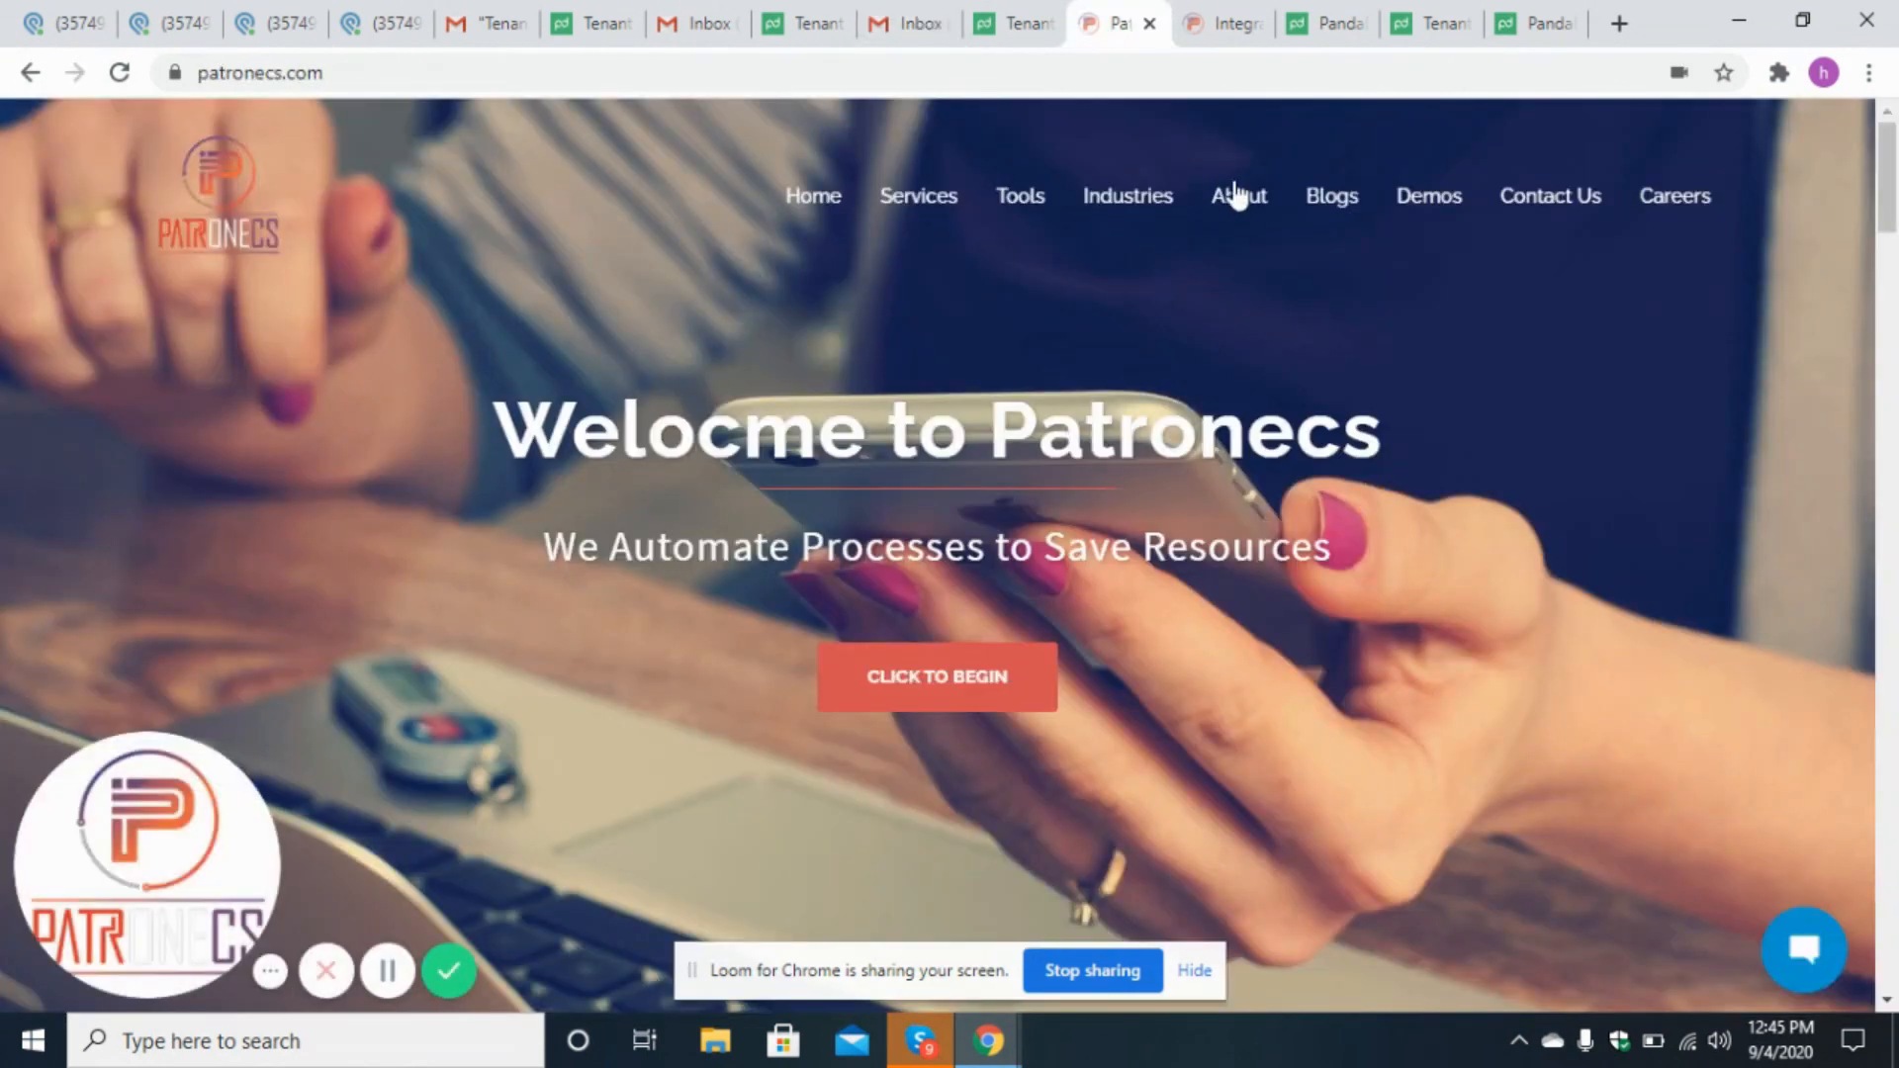
{"action": "left_click", "coordinate": [1222, 20]}
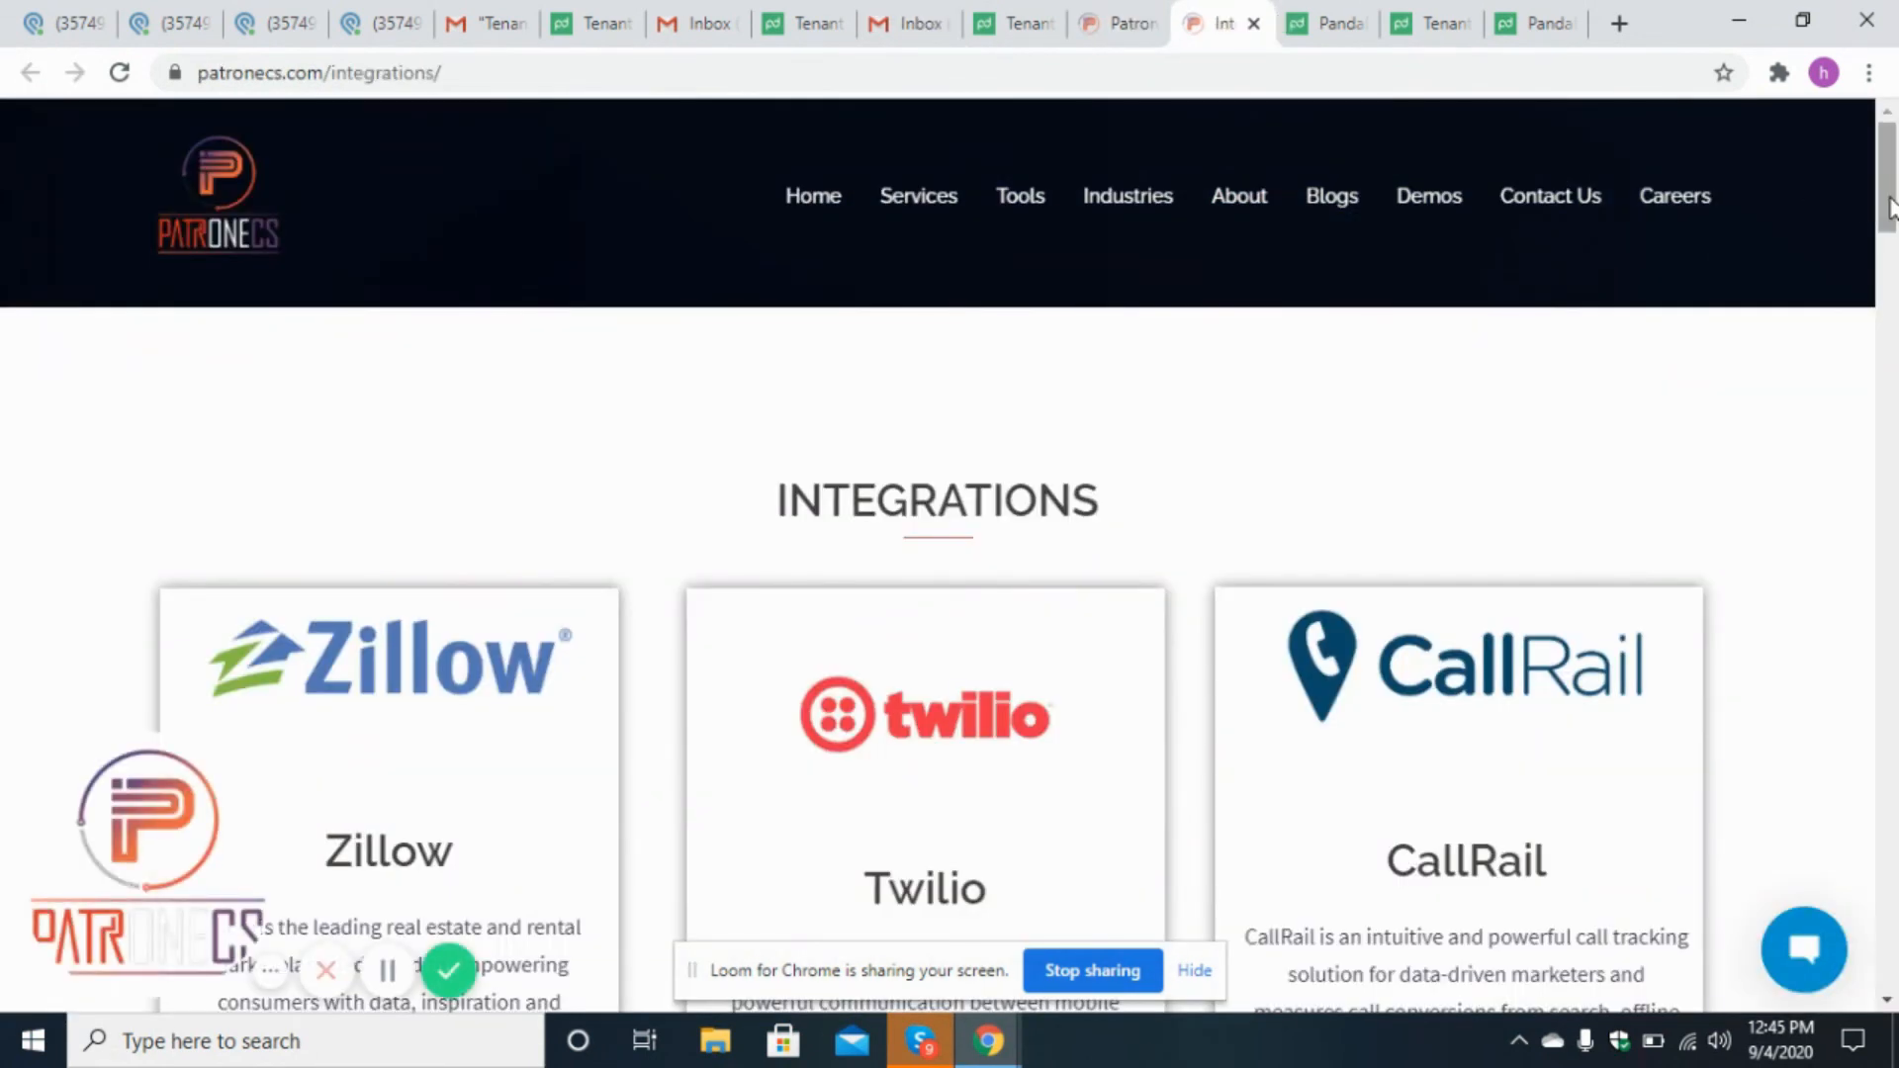
{"action": "mouse_move", "coordinate": [1892, 207]}
{"action": "left_mouse_down"}
{"action": "mouse_move", "coordinate": [1896, 878]}
{"action": "mouse_move", "coordinate": [1896, 223]}
{"action": "left_mouse_up"}
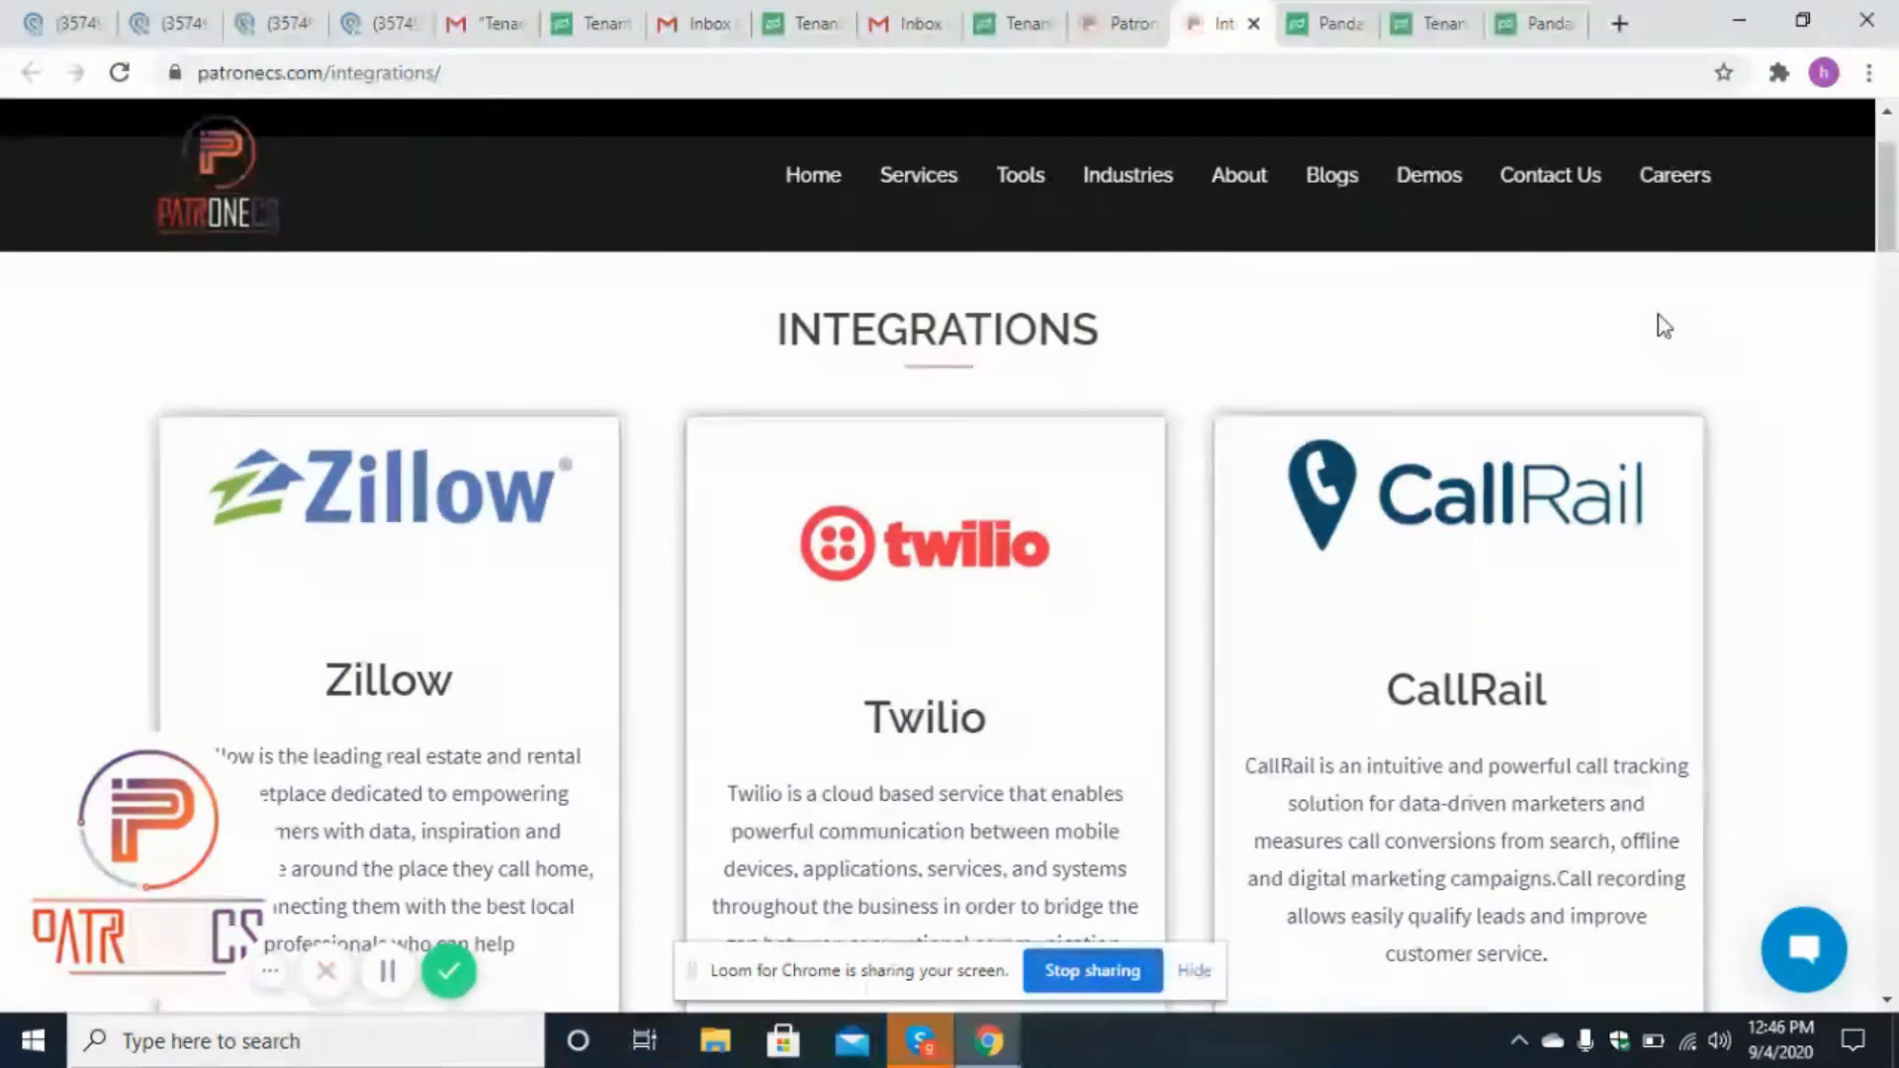
{"action": "left_click_drag", "start_coordinate": [1896, 247], "coordinate": [1896, 329]}
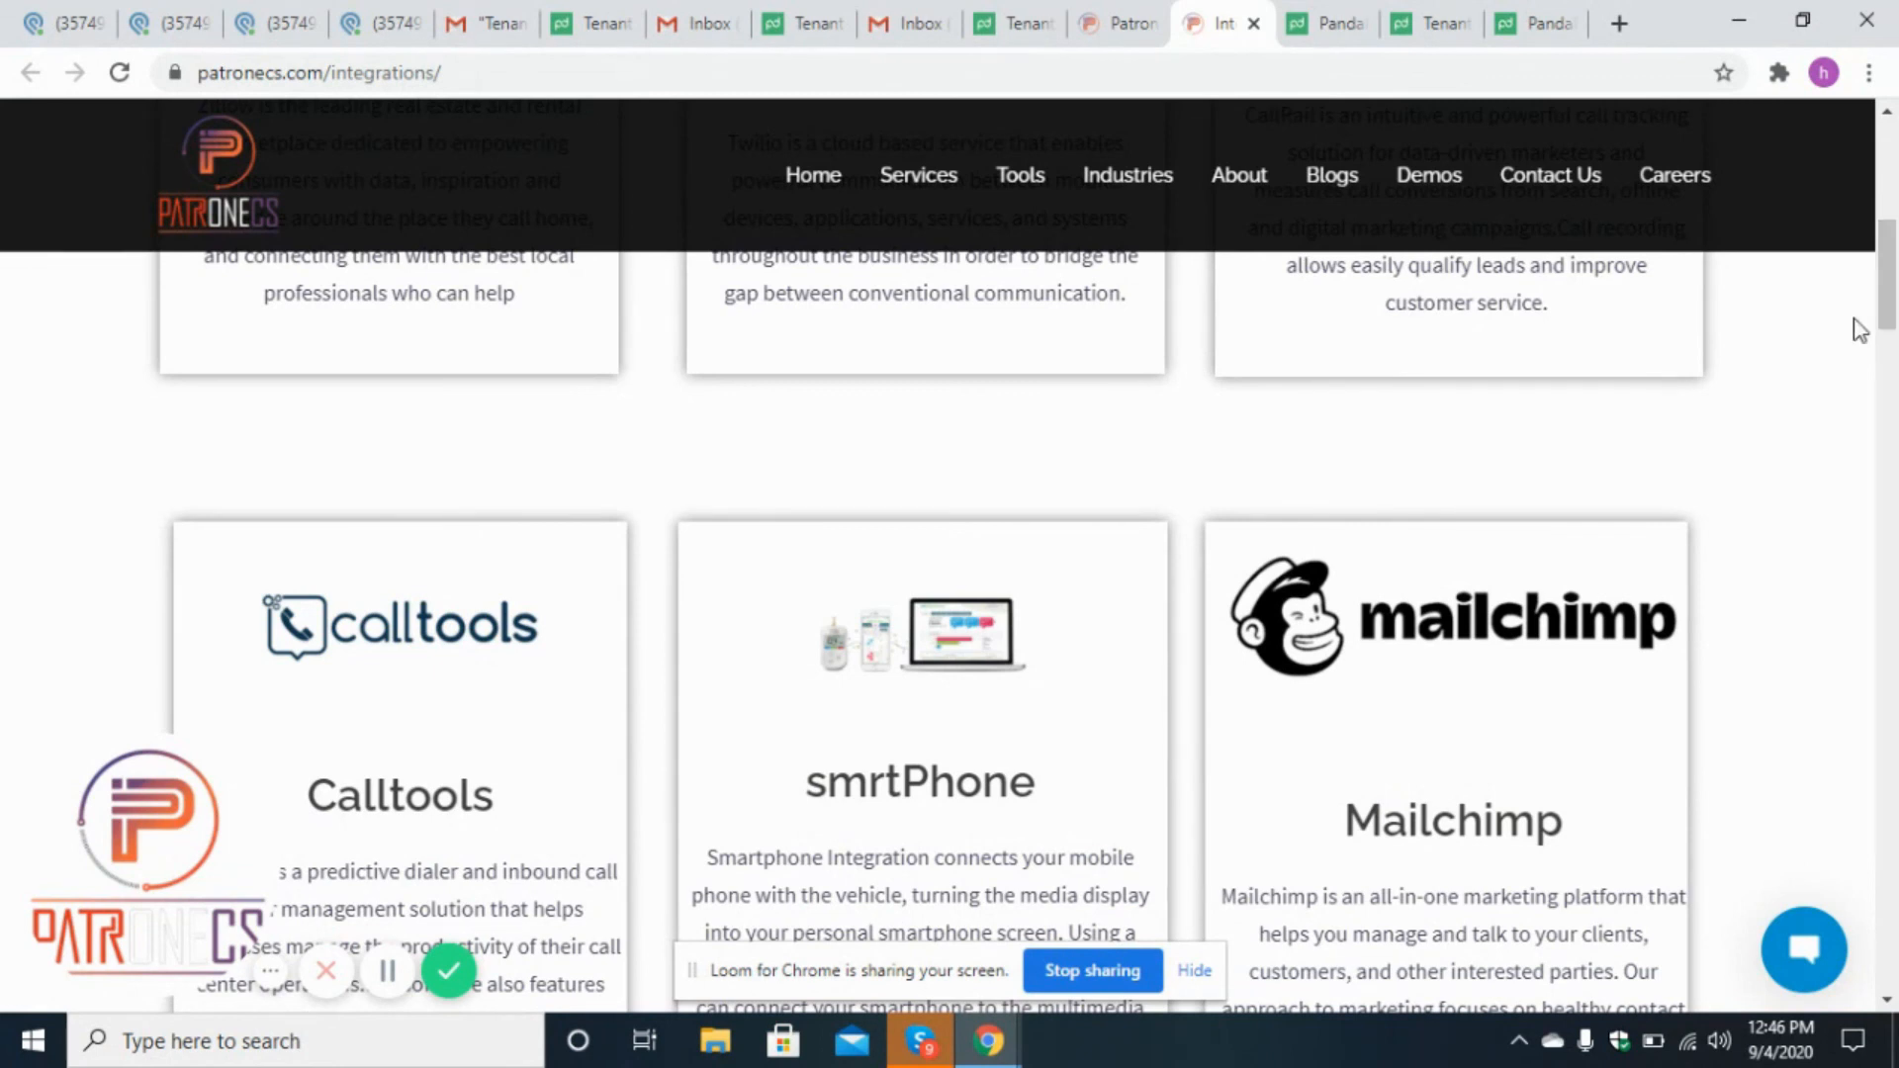
{"action": "left_click_drag", "start_coordinate": [1897, 326], "coordinate": [1896, 223]}
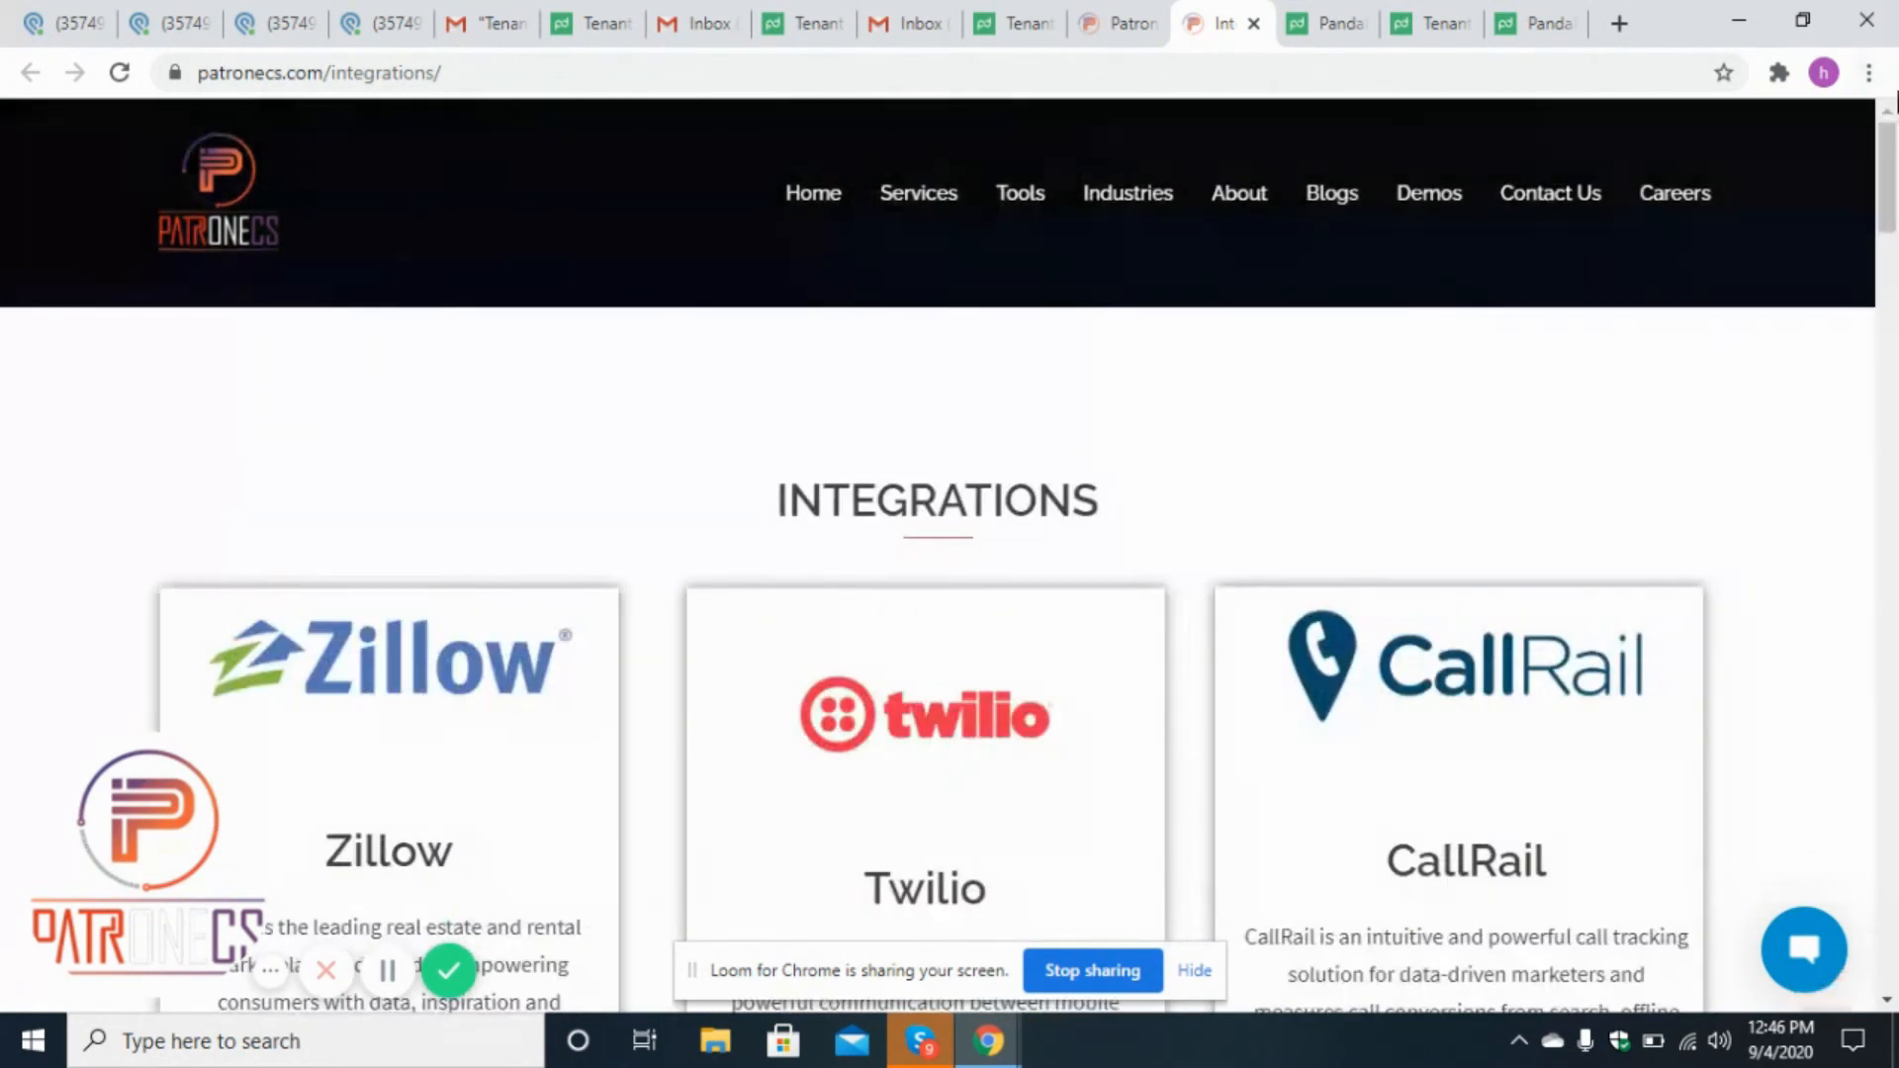
{"action": "left_click", "coordinate": [1137, 23]}
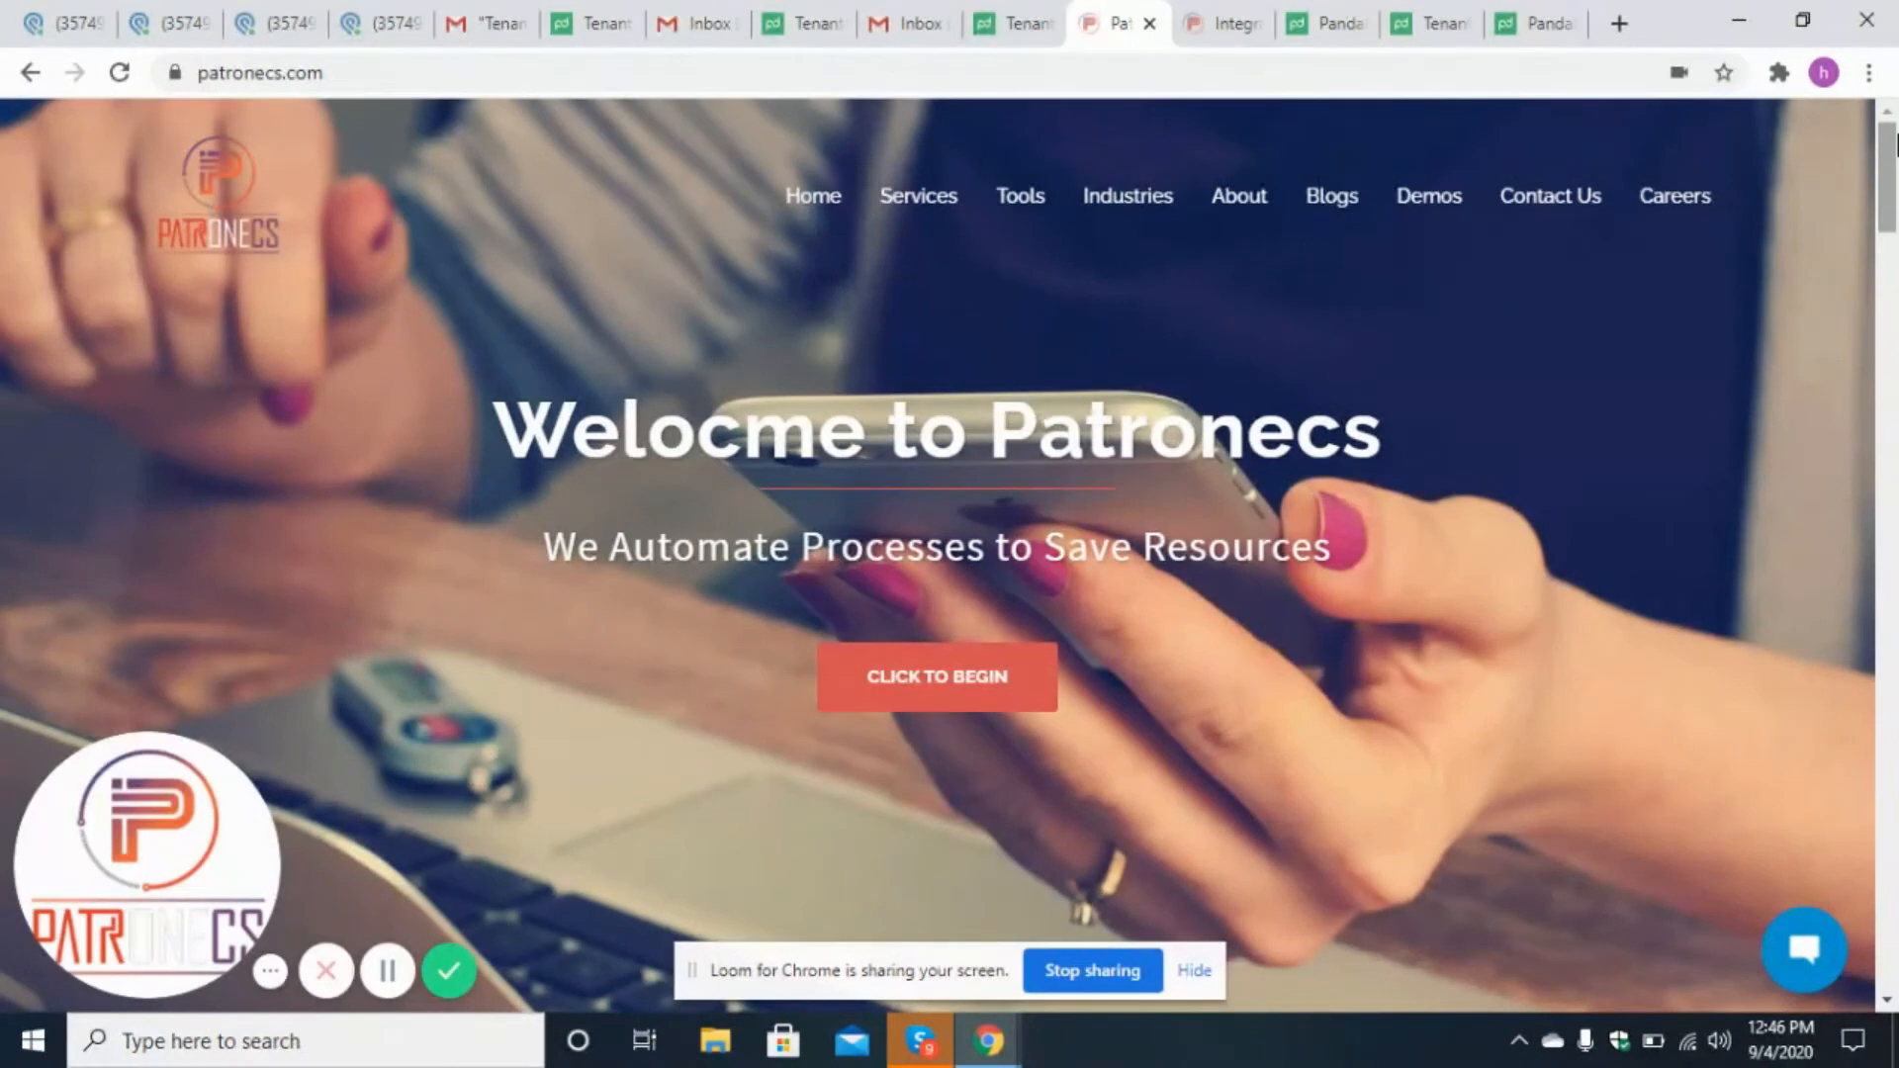
{"action": "mouse_move", "coordinate": [1895, 149]}
{"action": "left_mouse_down"}
{"action": "mouse_move", "coordinate": [1895, 272]}
{"action": "mouse_move", "coordinate": [1896, 148]}
{"action": "left_mouse_up"}
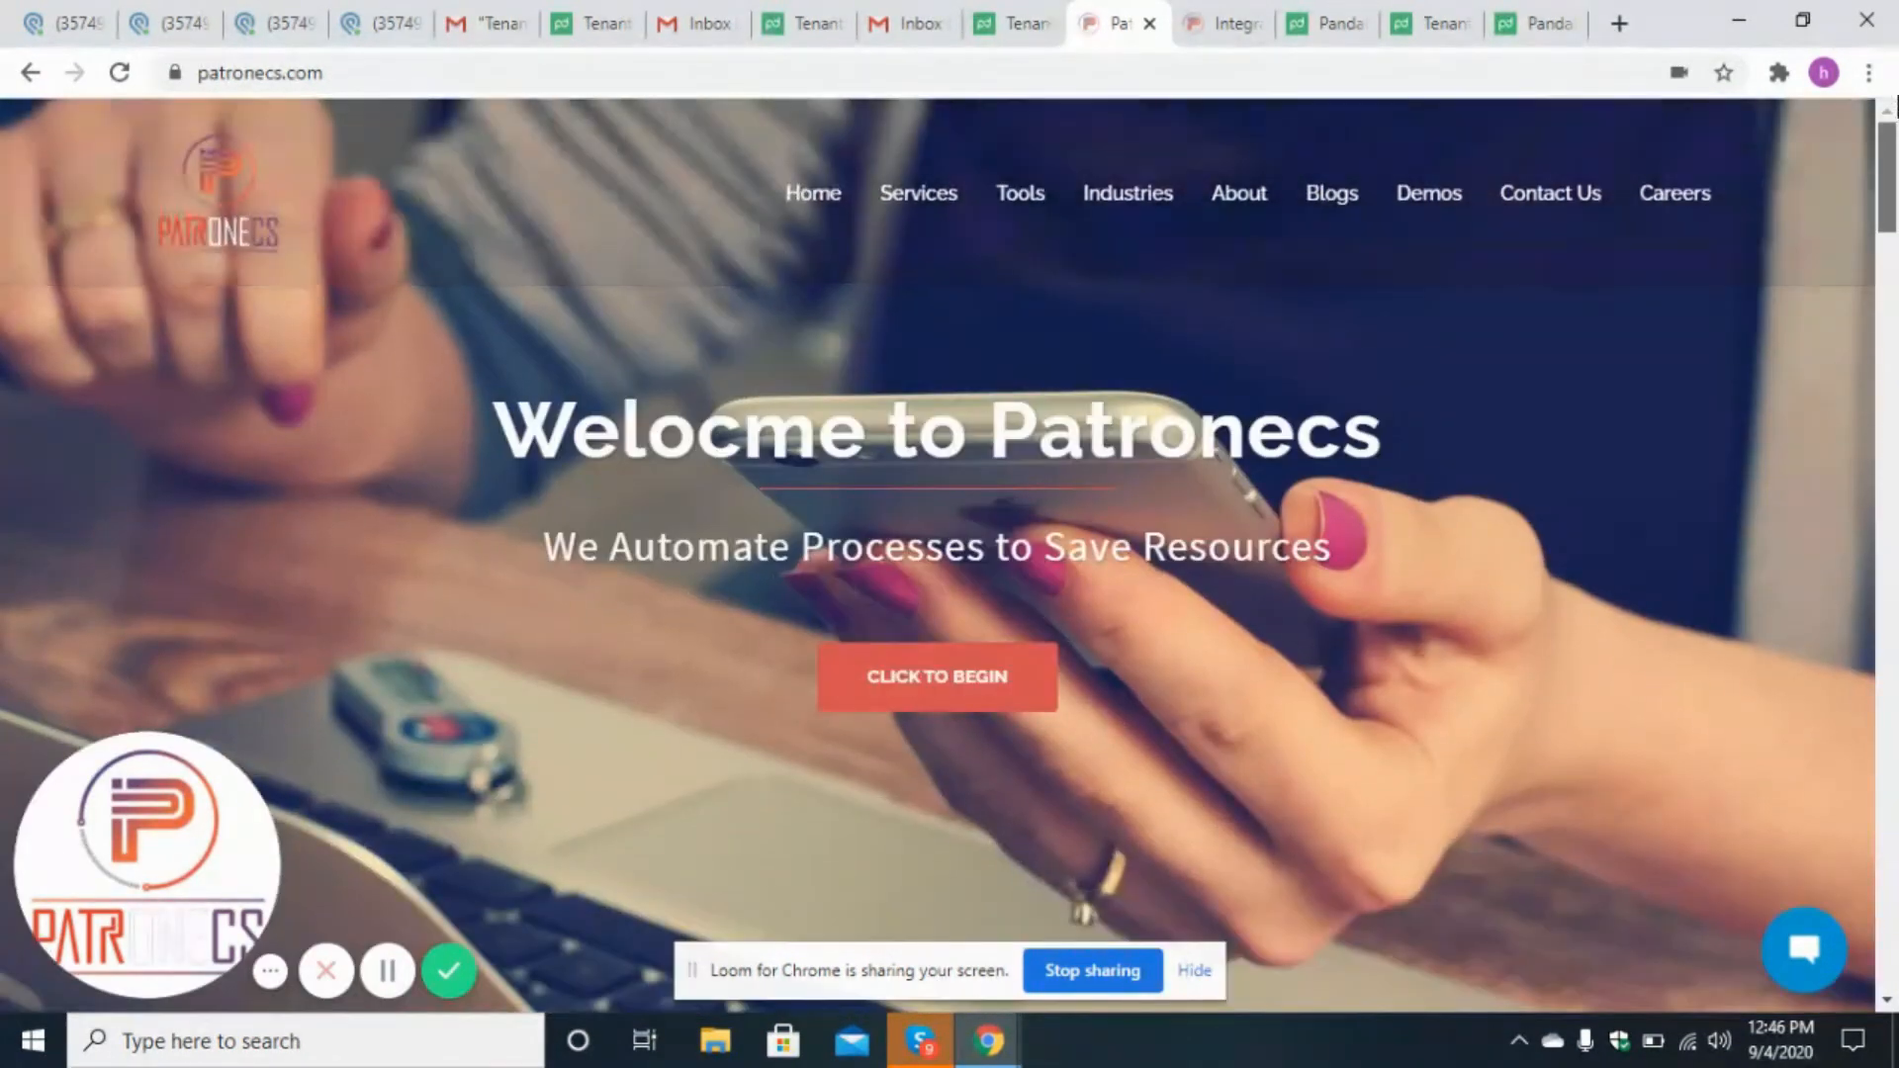